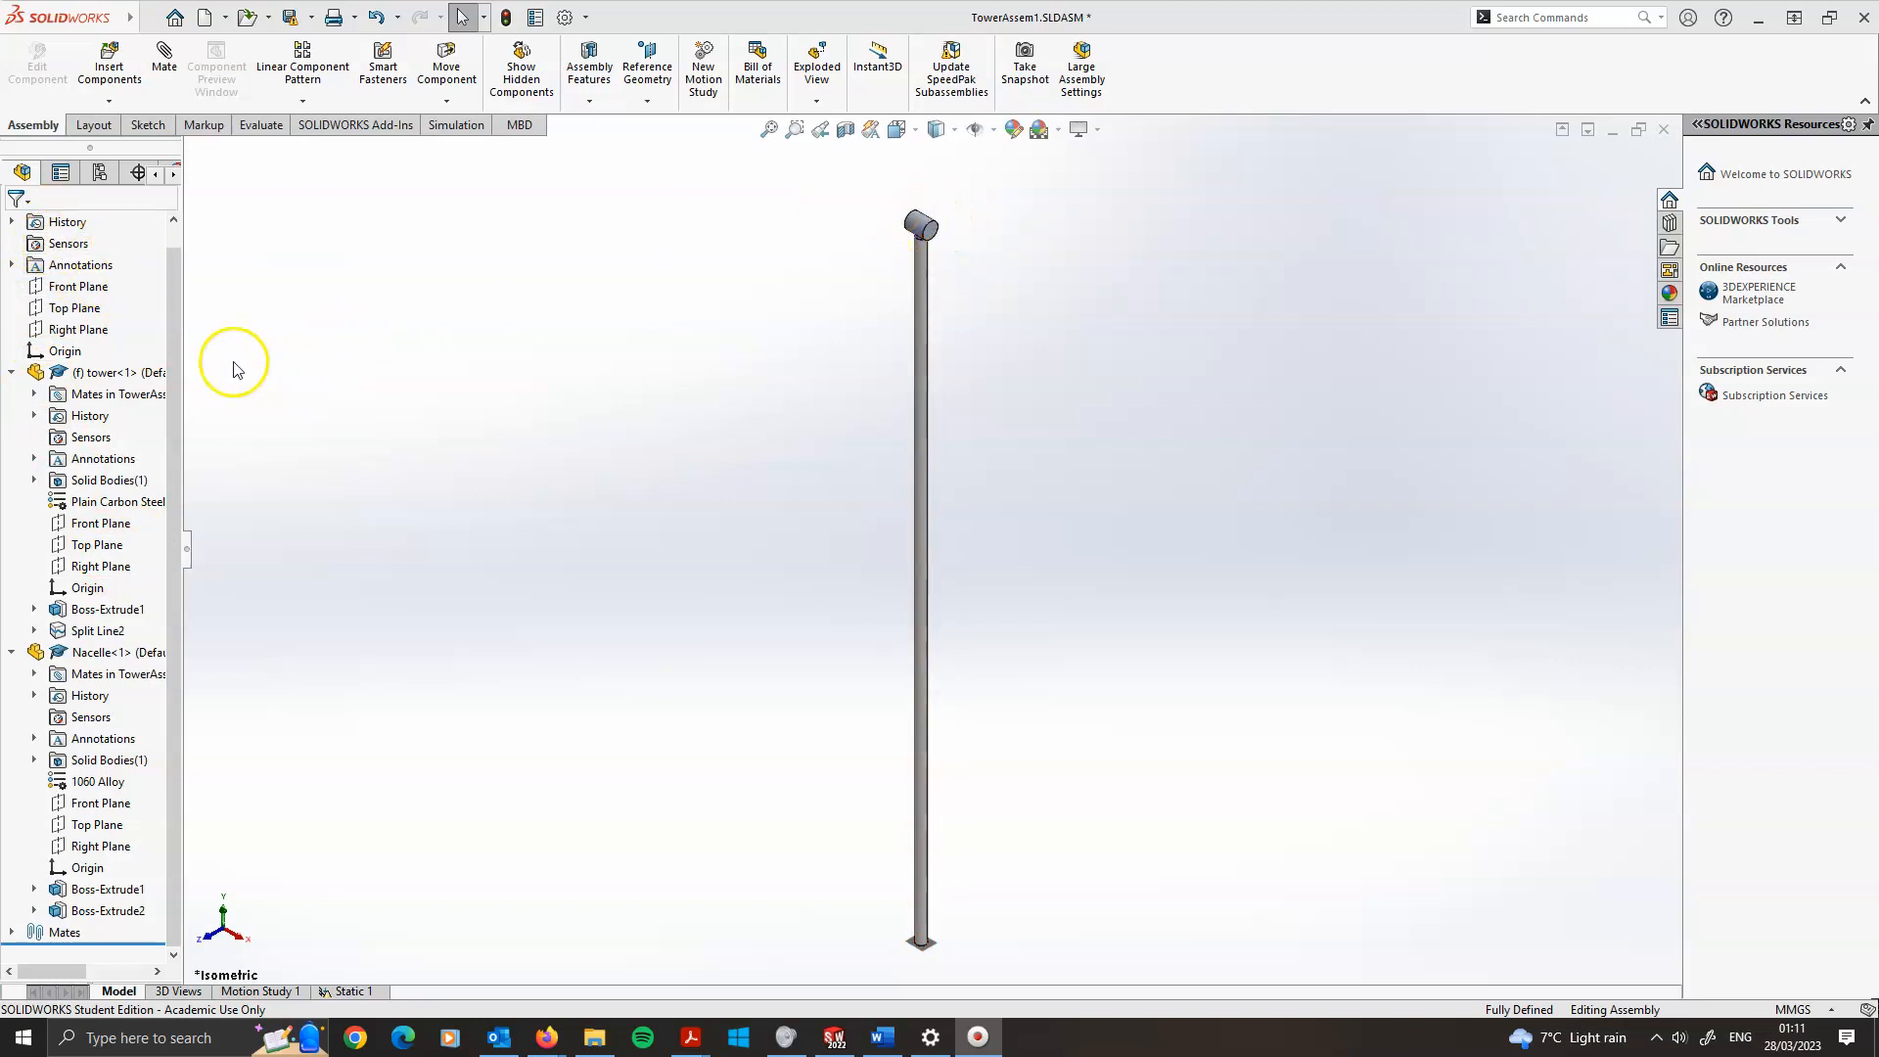
Edit the Nacelle part in place, add a reference point at the centre of its end face, and return to the assembly
{"action": "right_click", "coordinate": [74, 655]}
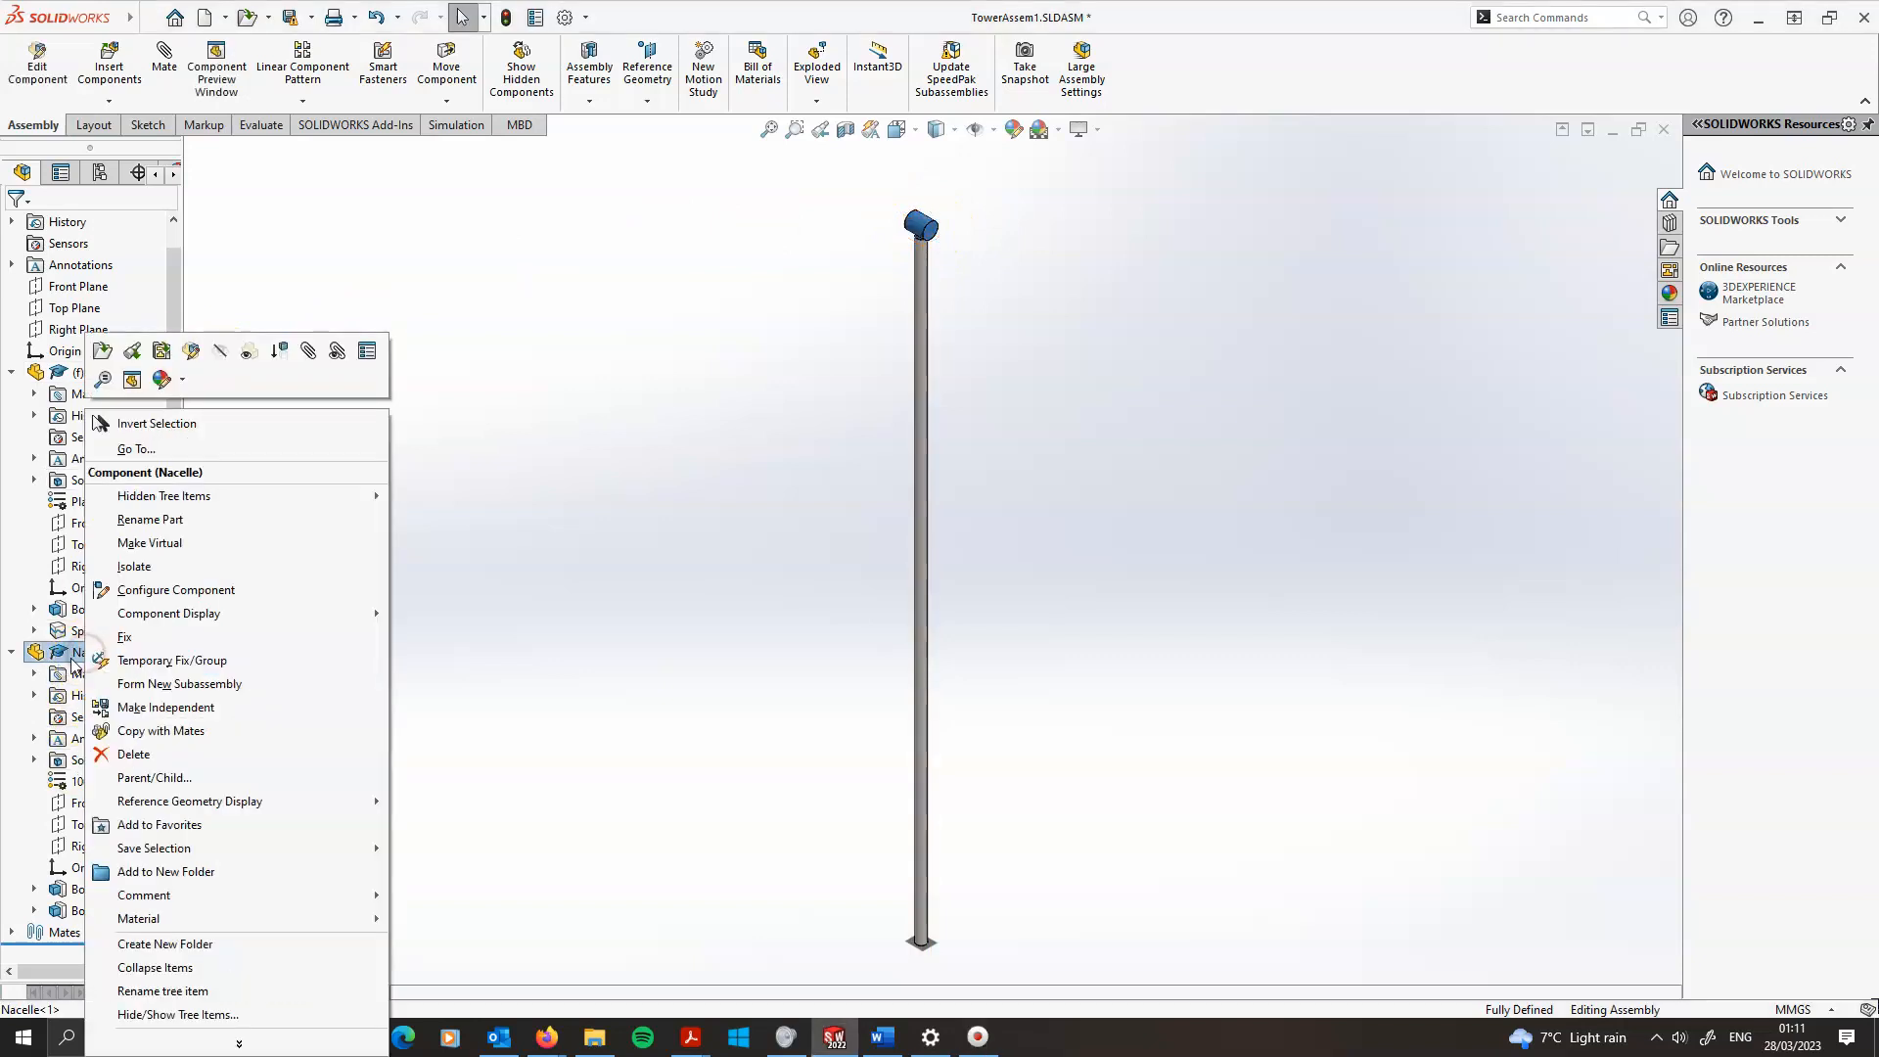
{"action": "left_click", "coordinate": [193, 352]}
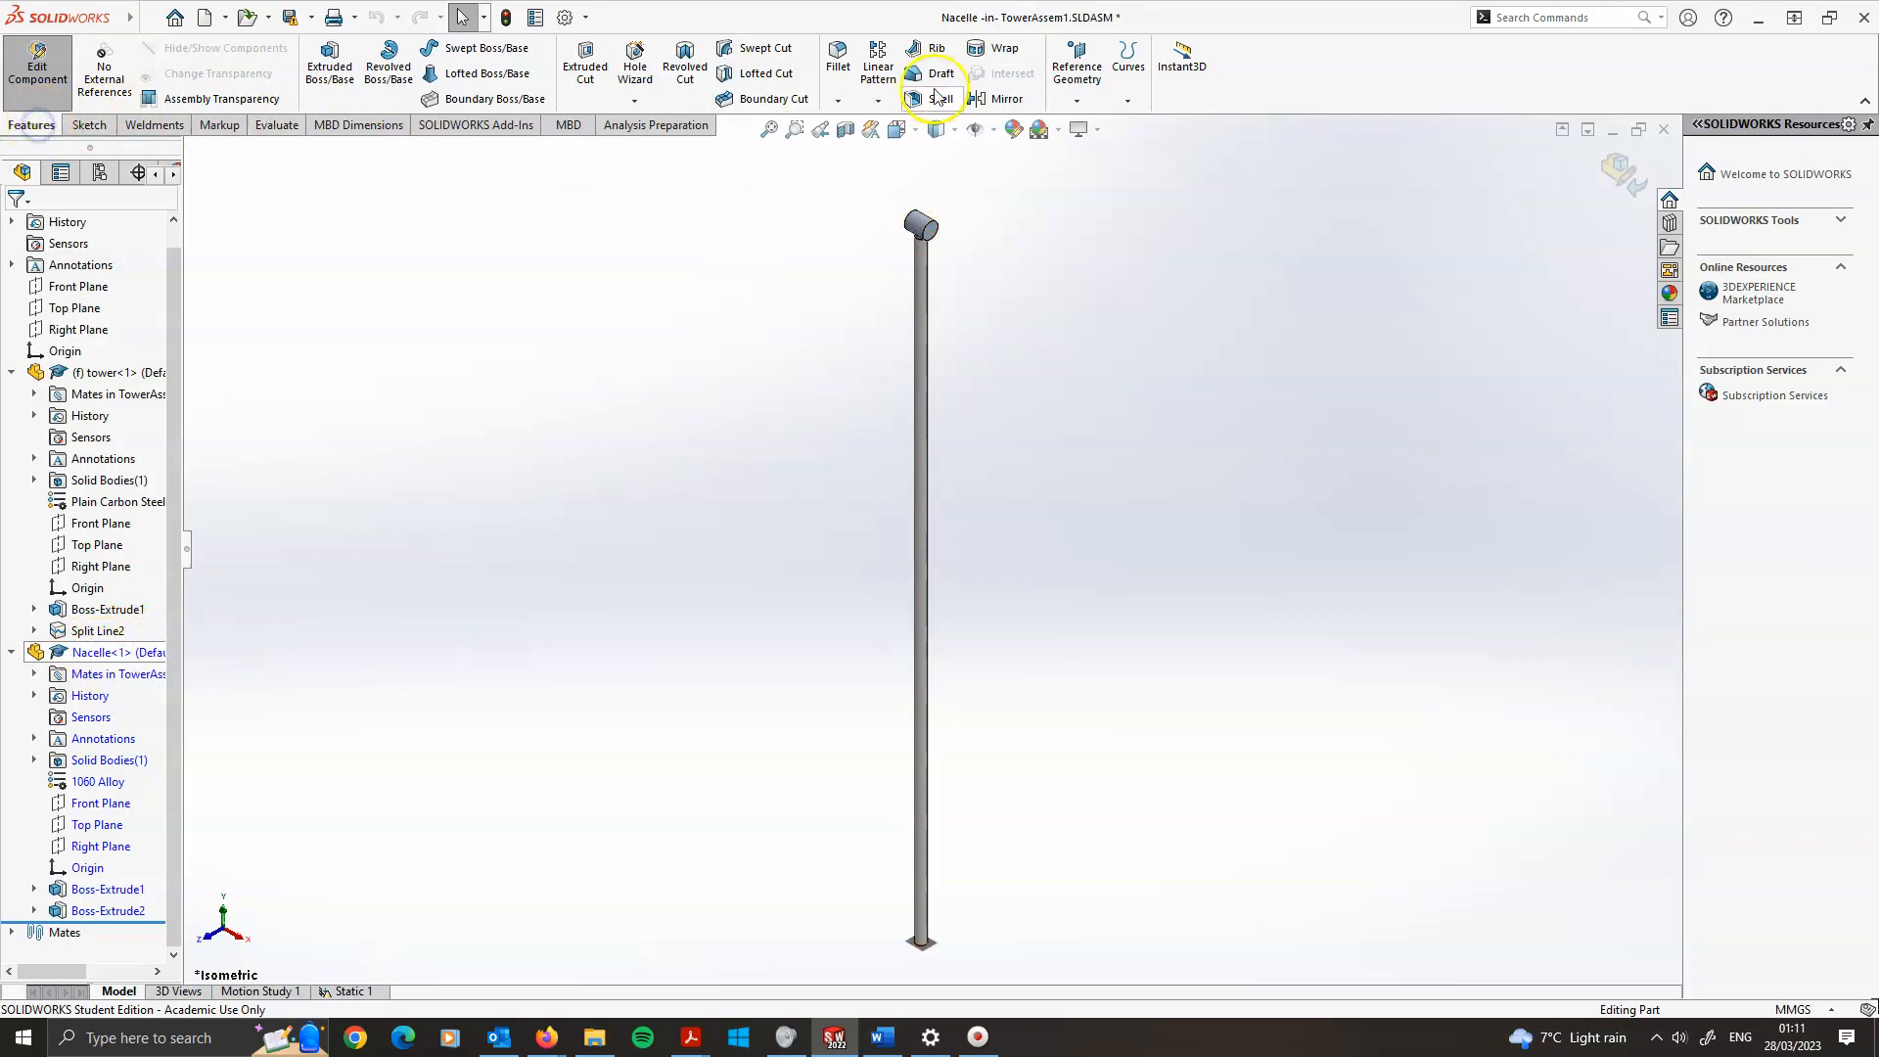
{"action": "left_click", "coordinate": [1077, 101]}
{"action": "left_click", "coordinate": [1086, 189]}
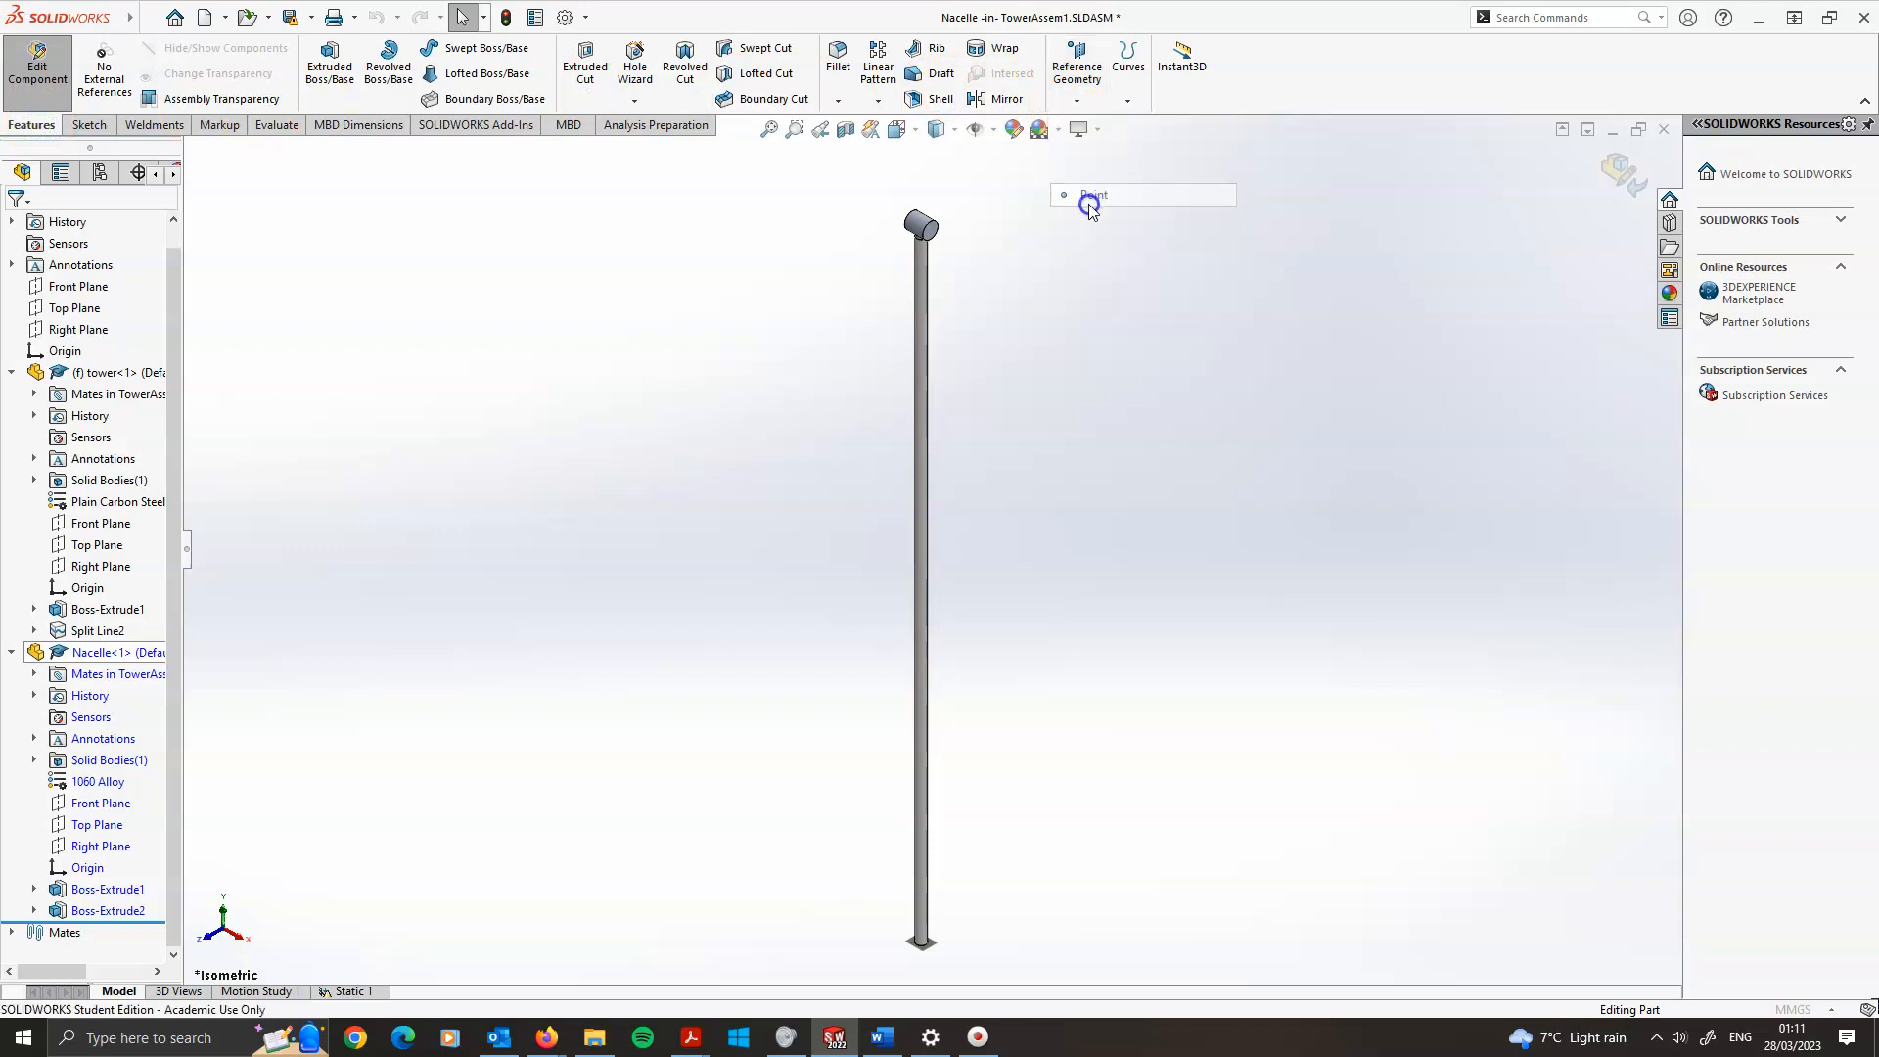
{"action": "left_click", "coordinate": [20, 365]}
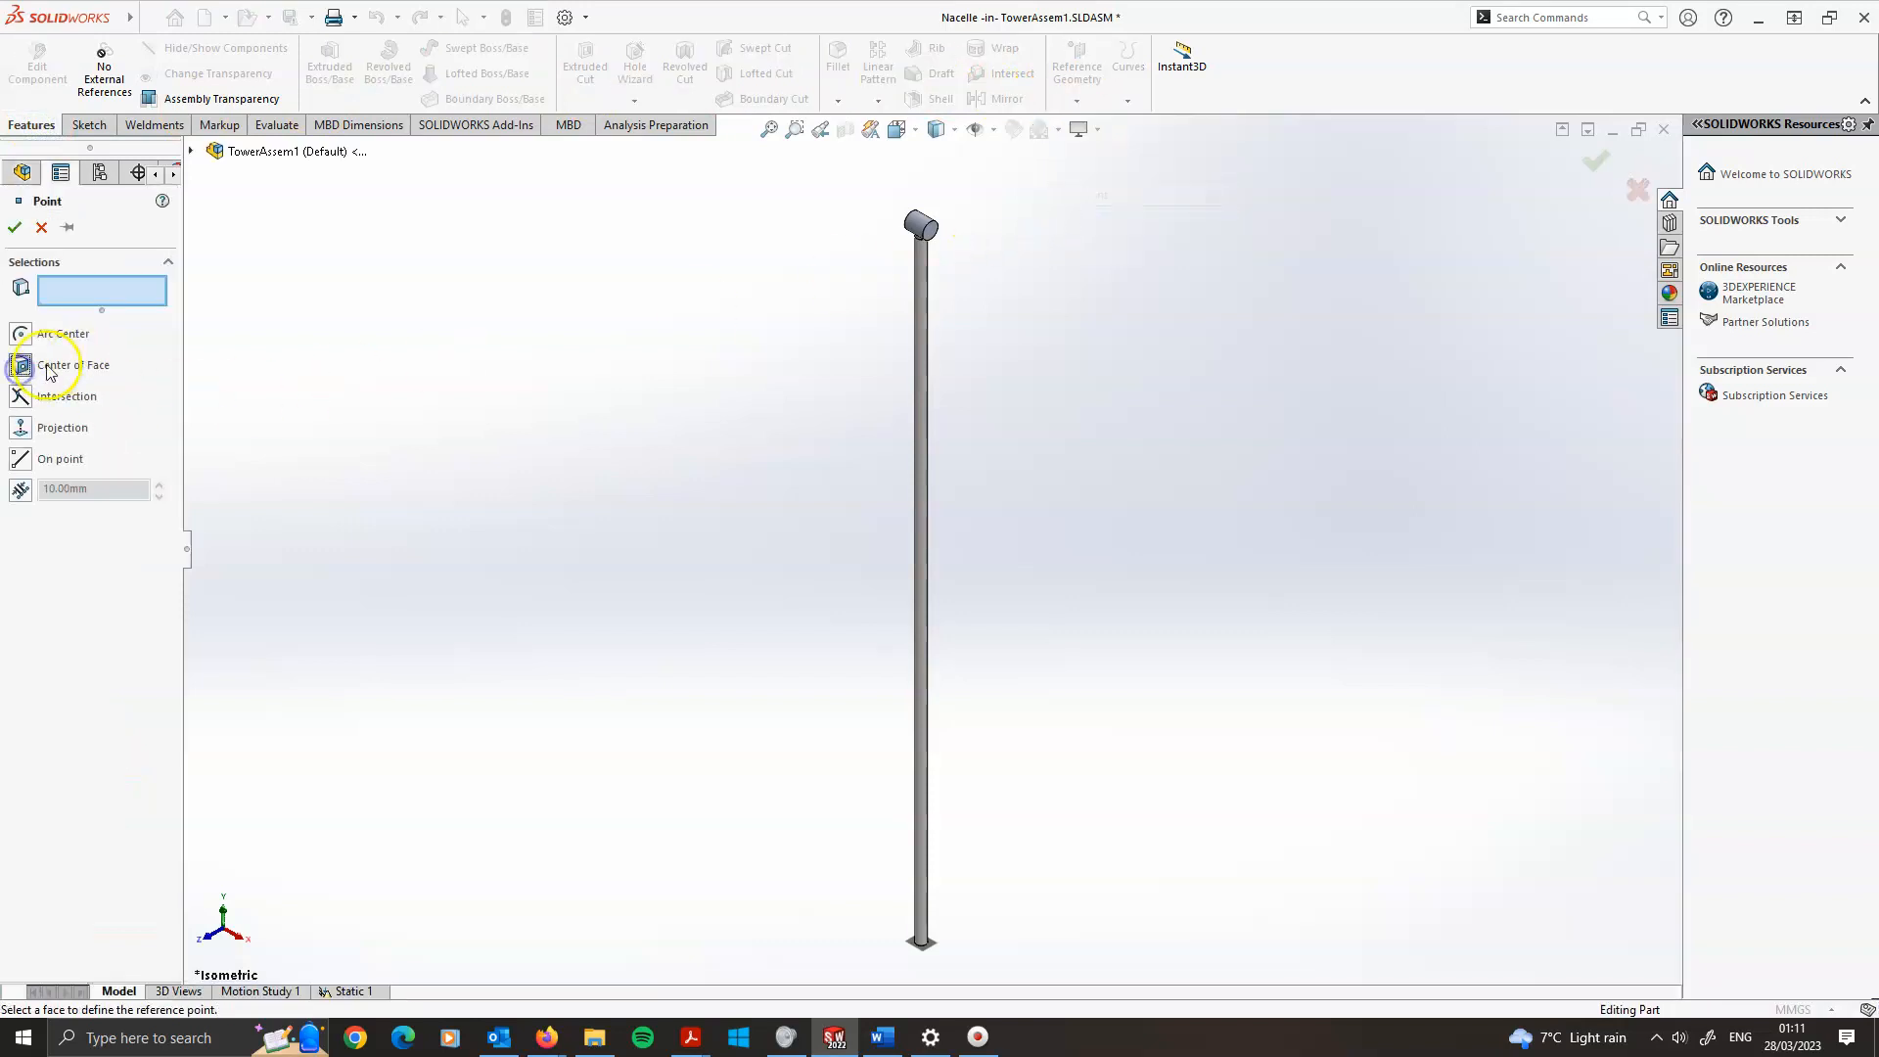
{"action": "scroll", "coordinate": [876, 239], "scroll_direction": "down", "scroll_amount": 5}
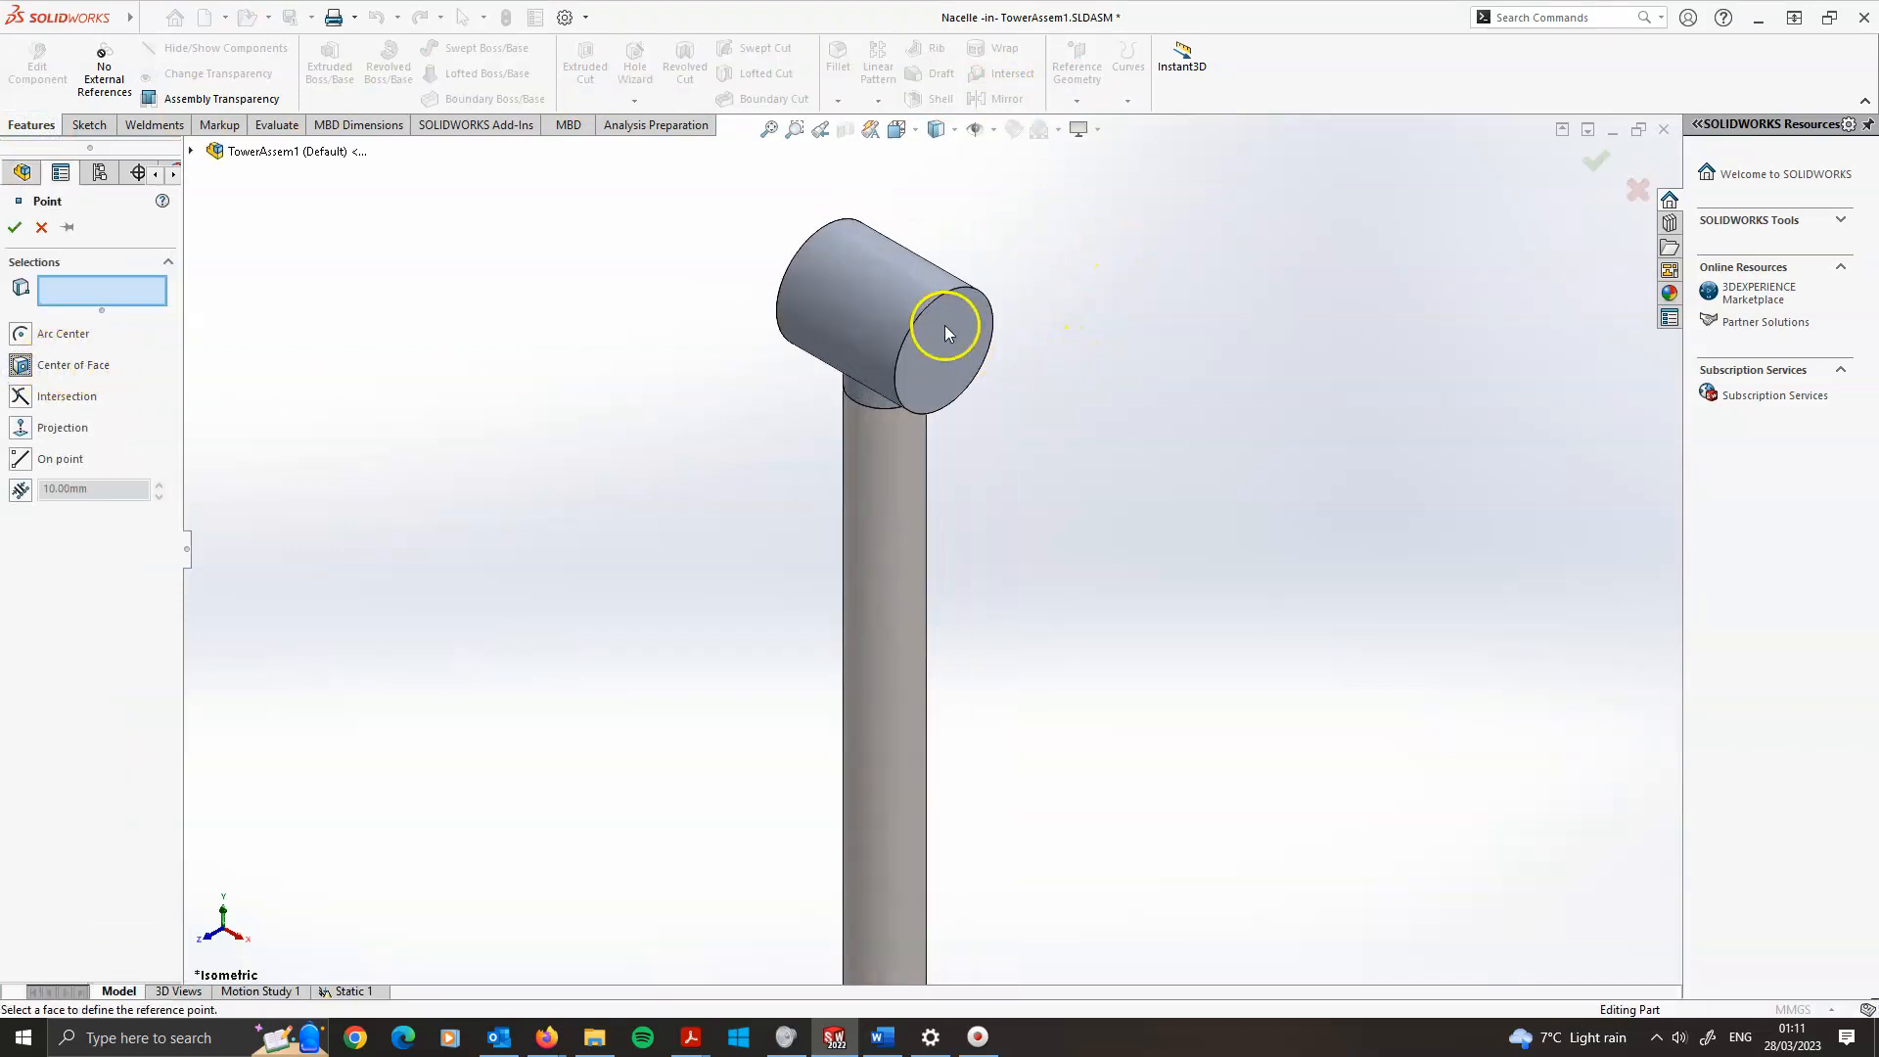
{"action": "left_click", "coordinate": [948, 348]}
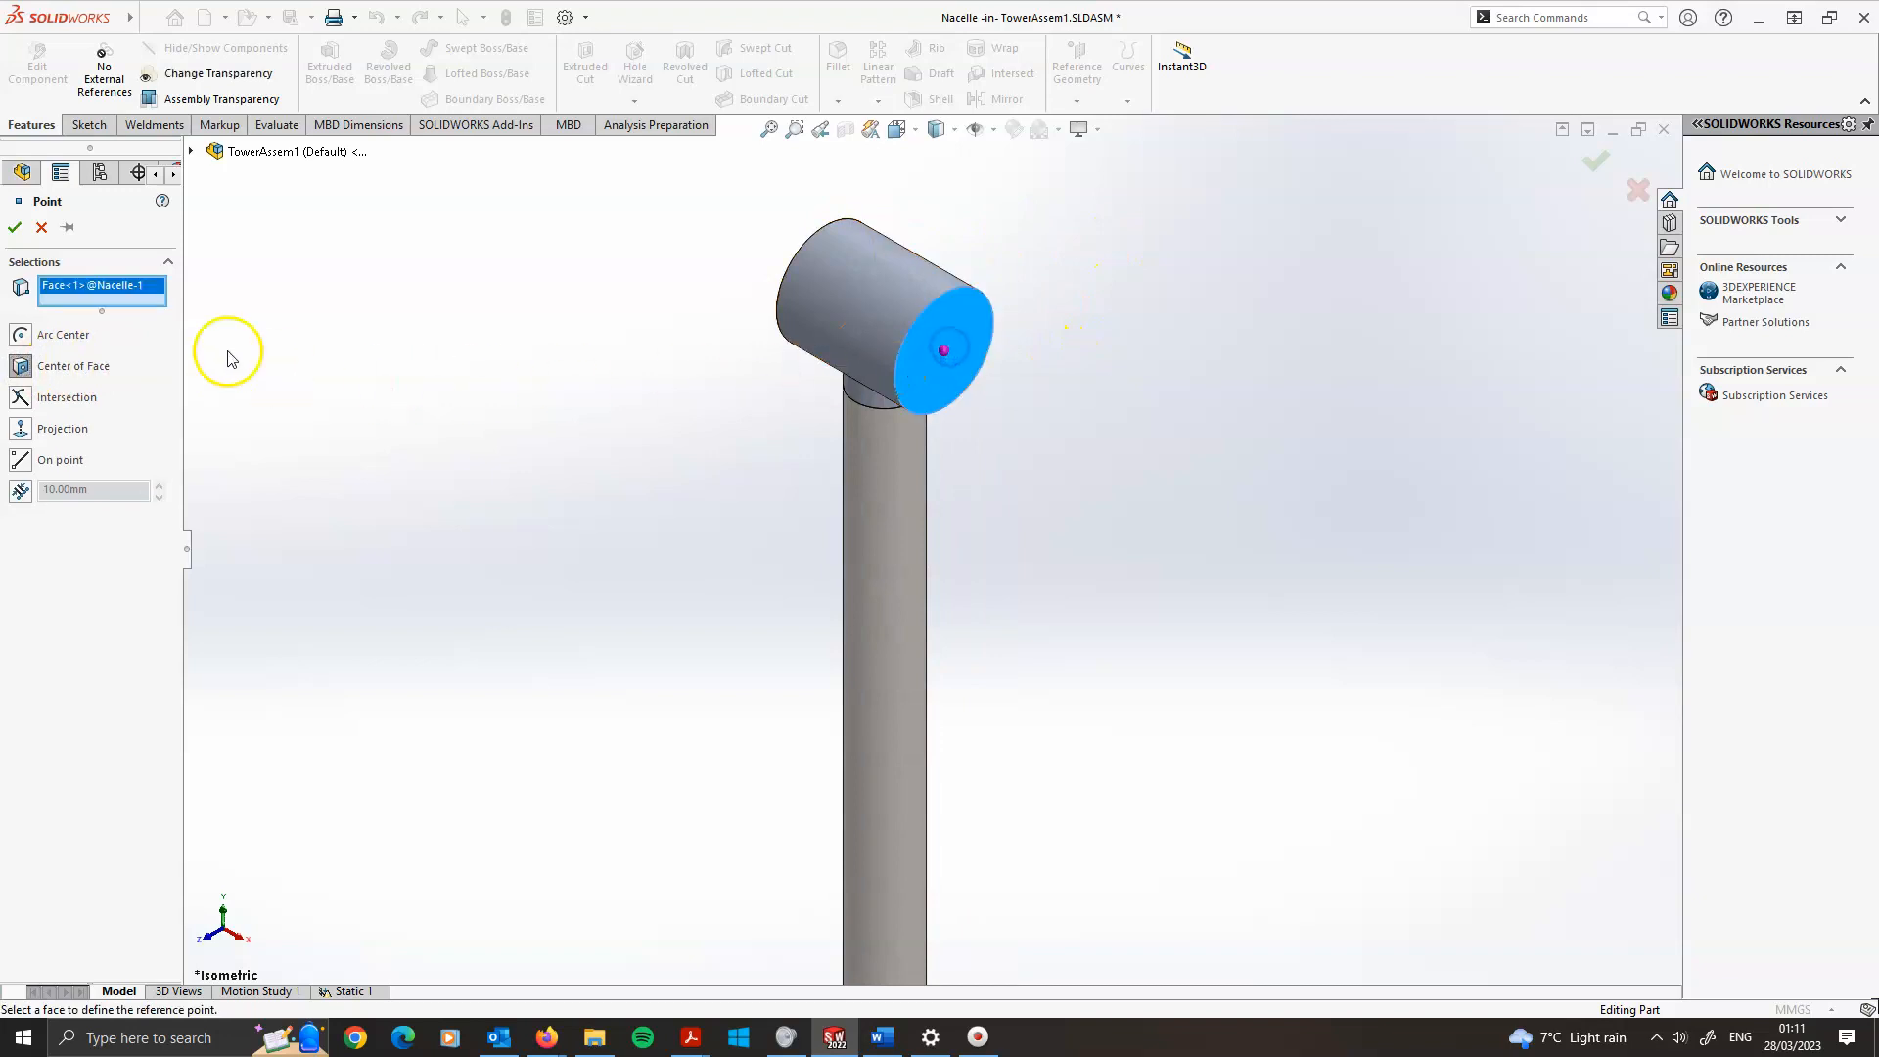
{"action": "left_click", "coordinate": [15, 227]}
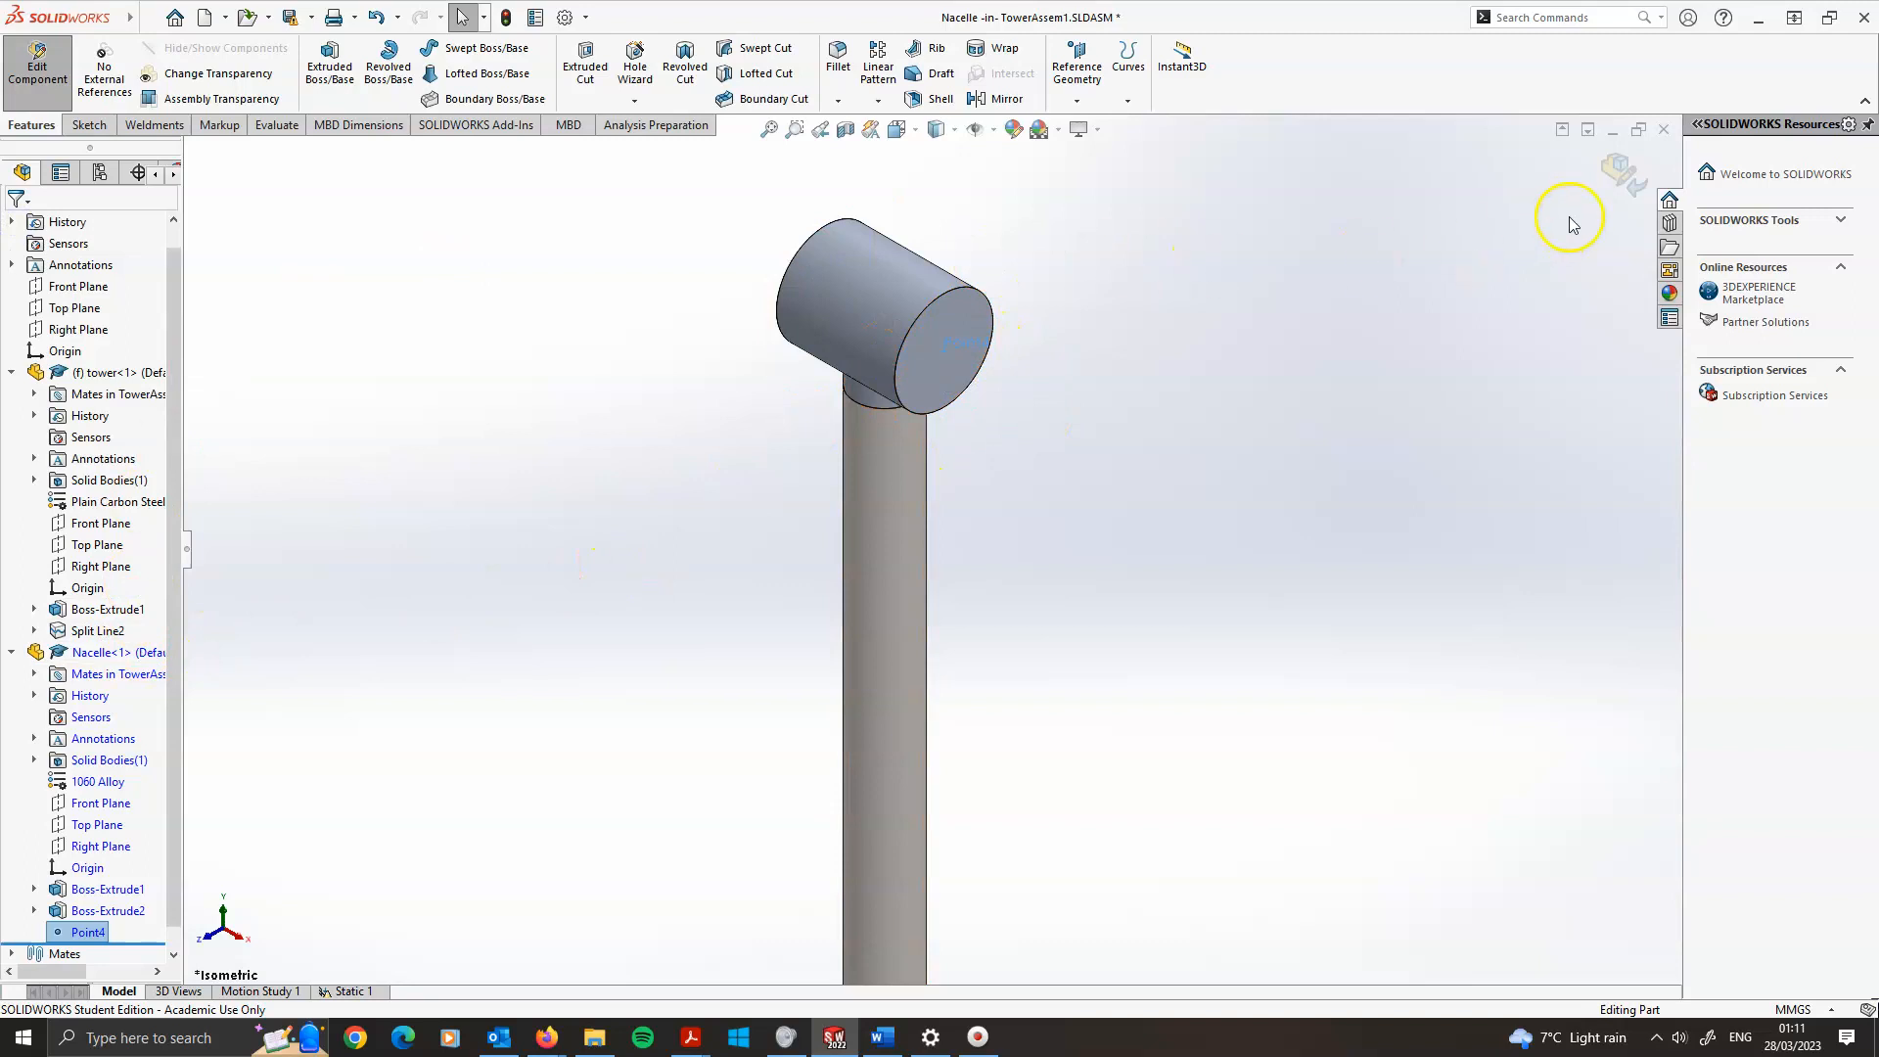
{"action": "left_click", "coordinate": [1621, 174]}
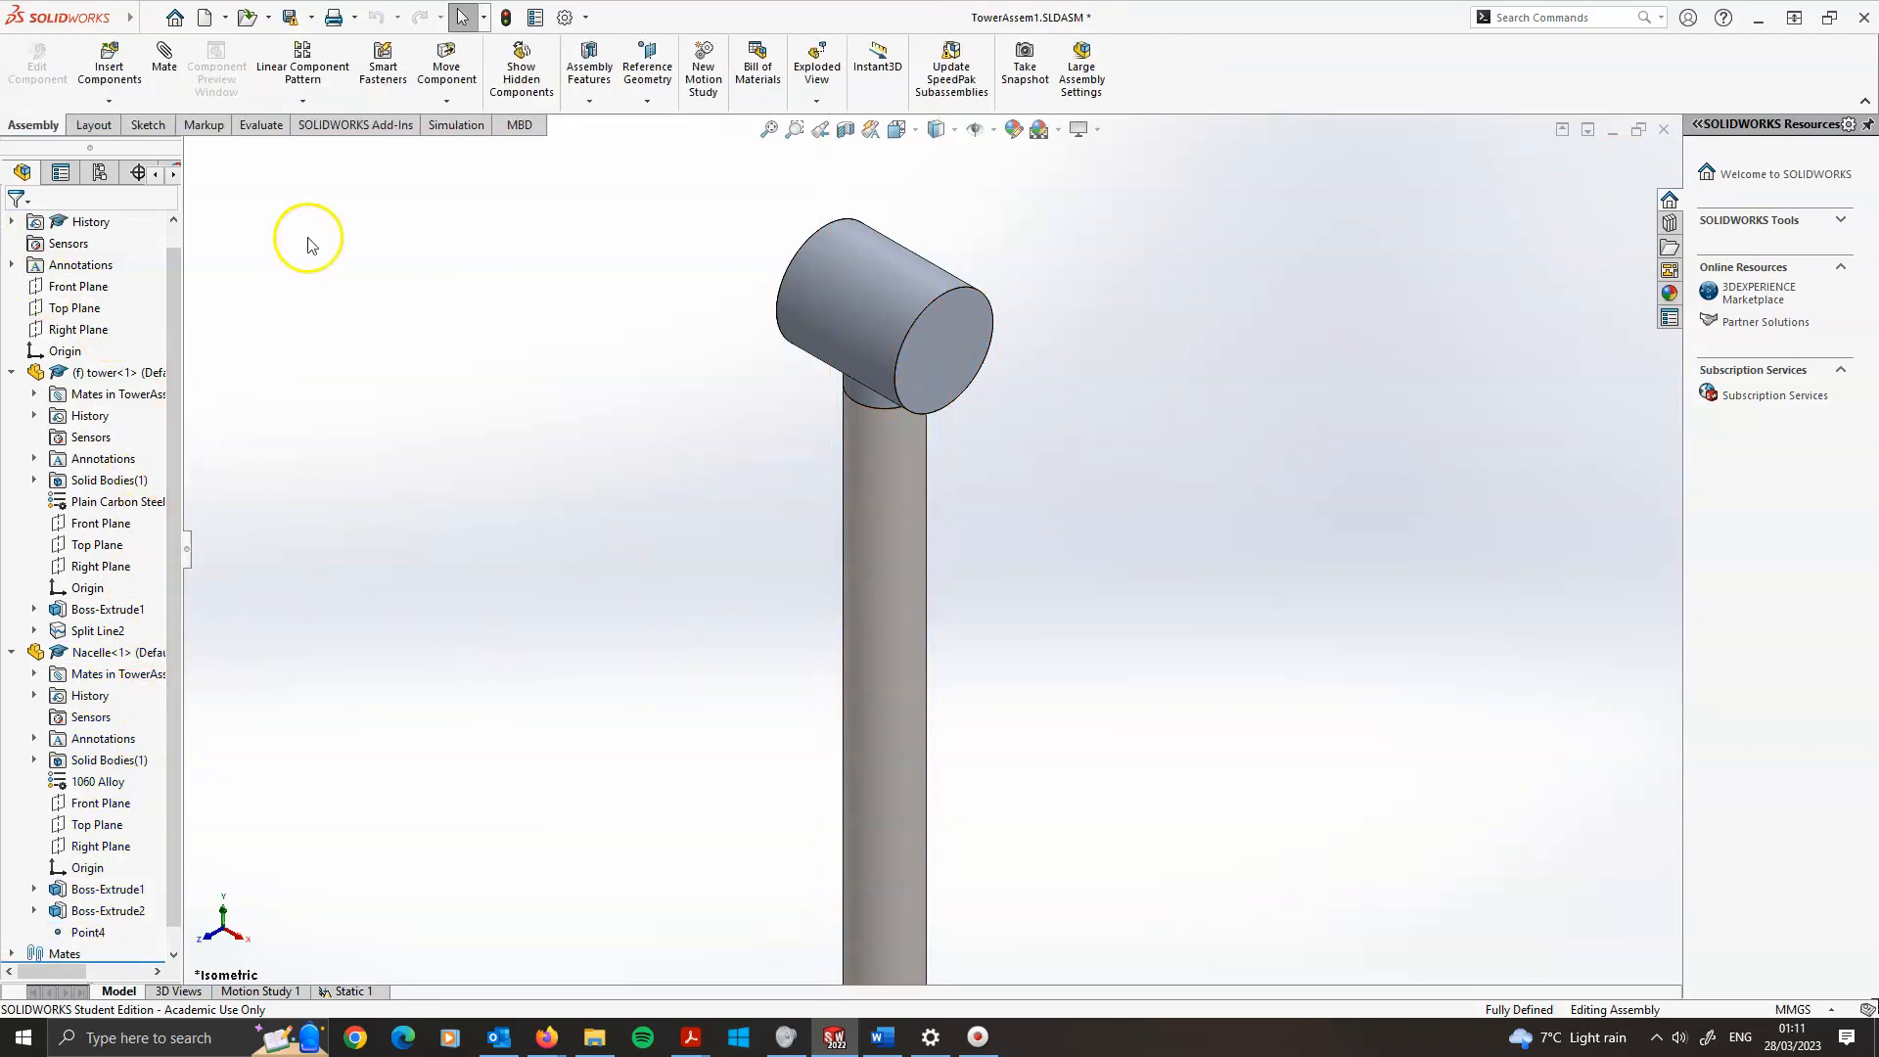
Add a sensor of type Simulation Data with the Workflow Sensitive data quantity
{"action": "right_click", "coordinate": [52, 253]}
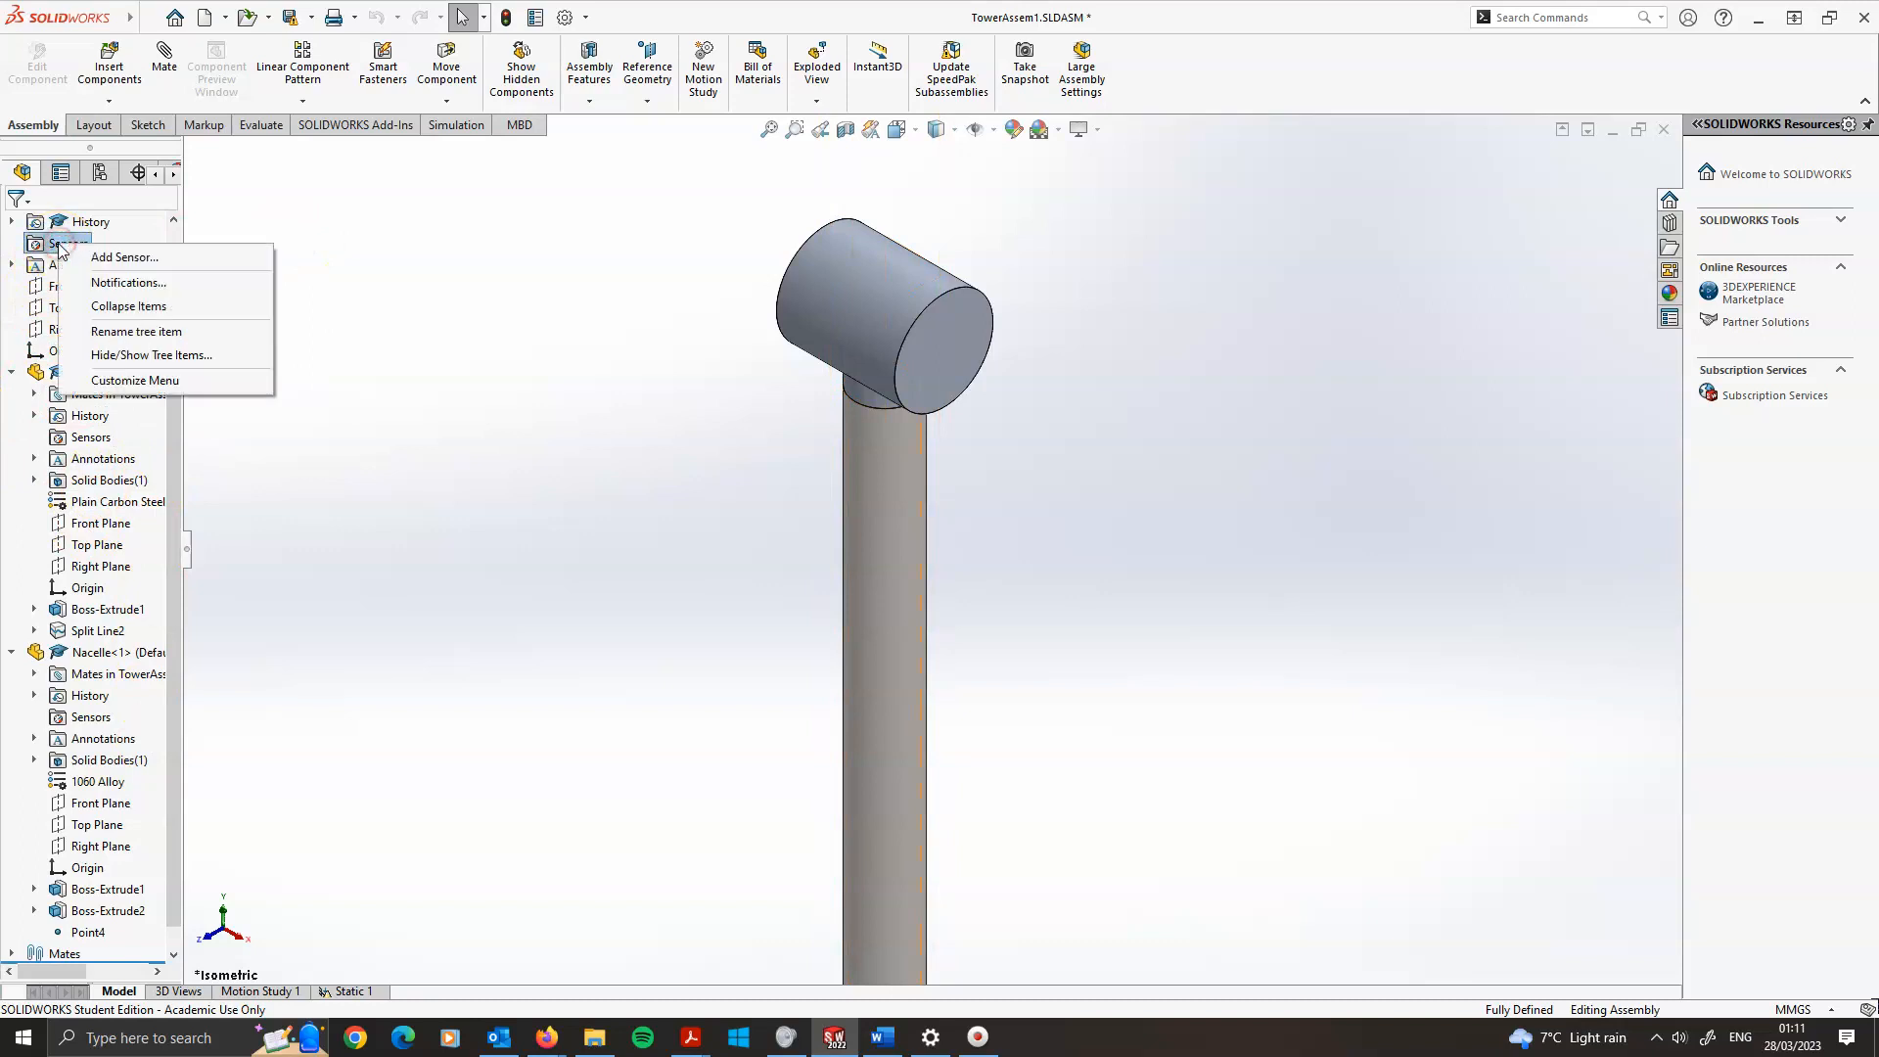
{"action": "left_click", "coordinate": [105, 257]}
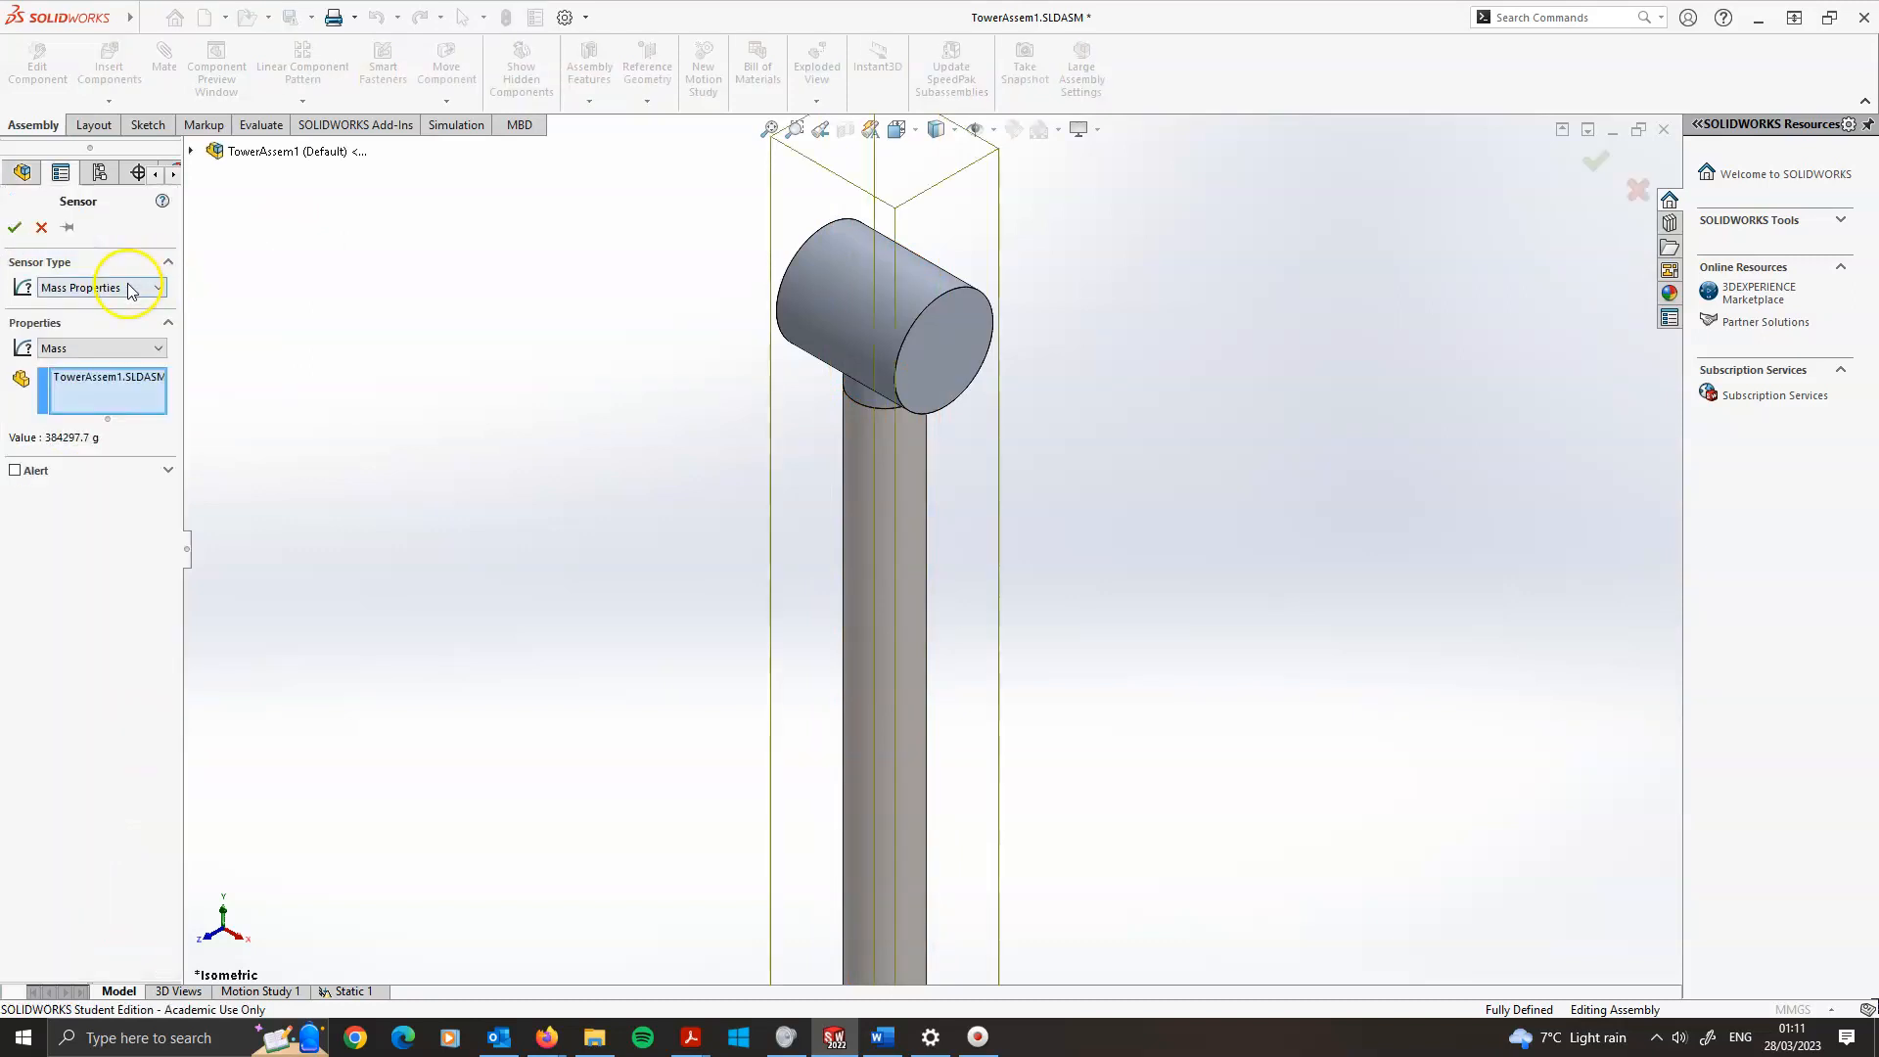
{"action": "left_click", "coordinate": [103, 288]}
{"action": "left_click", "coordinate": [103, 289]}
{"action": "left_click", "coordinate": [93, 289]}
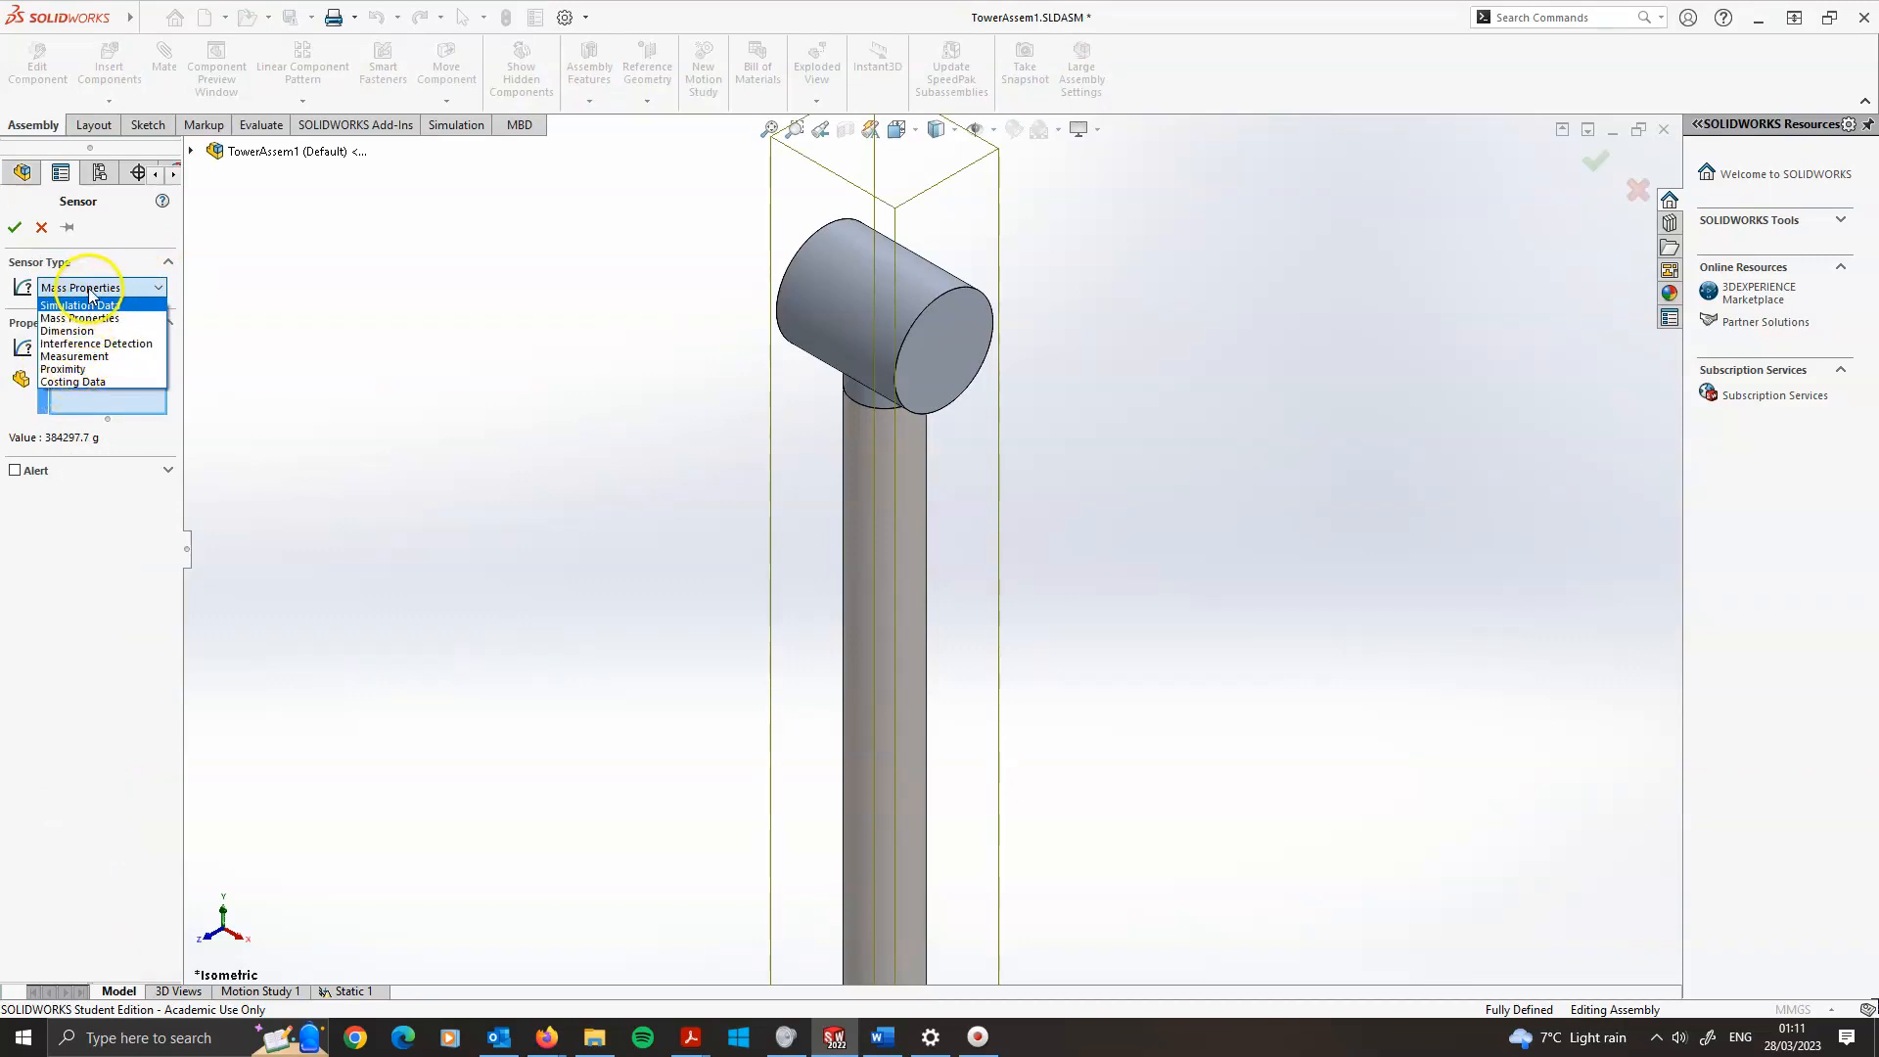
{"action": "left_click", "coordinate": [88, 305]}
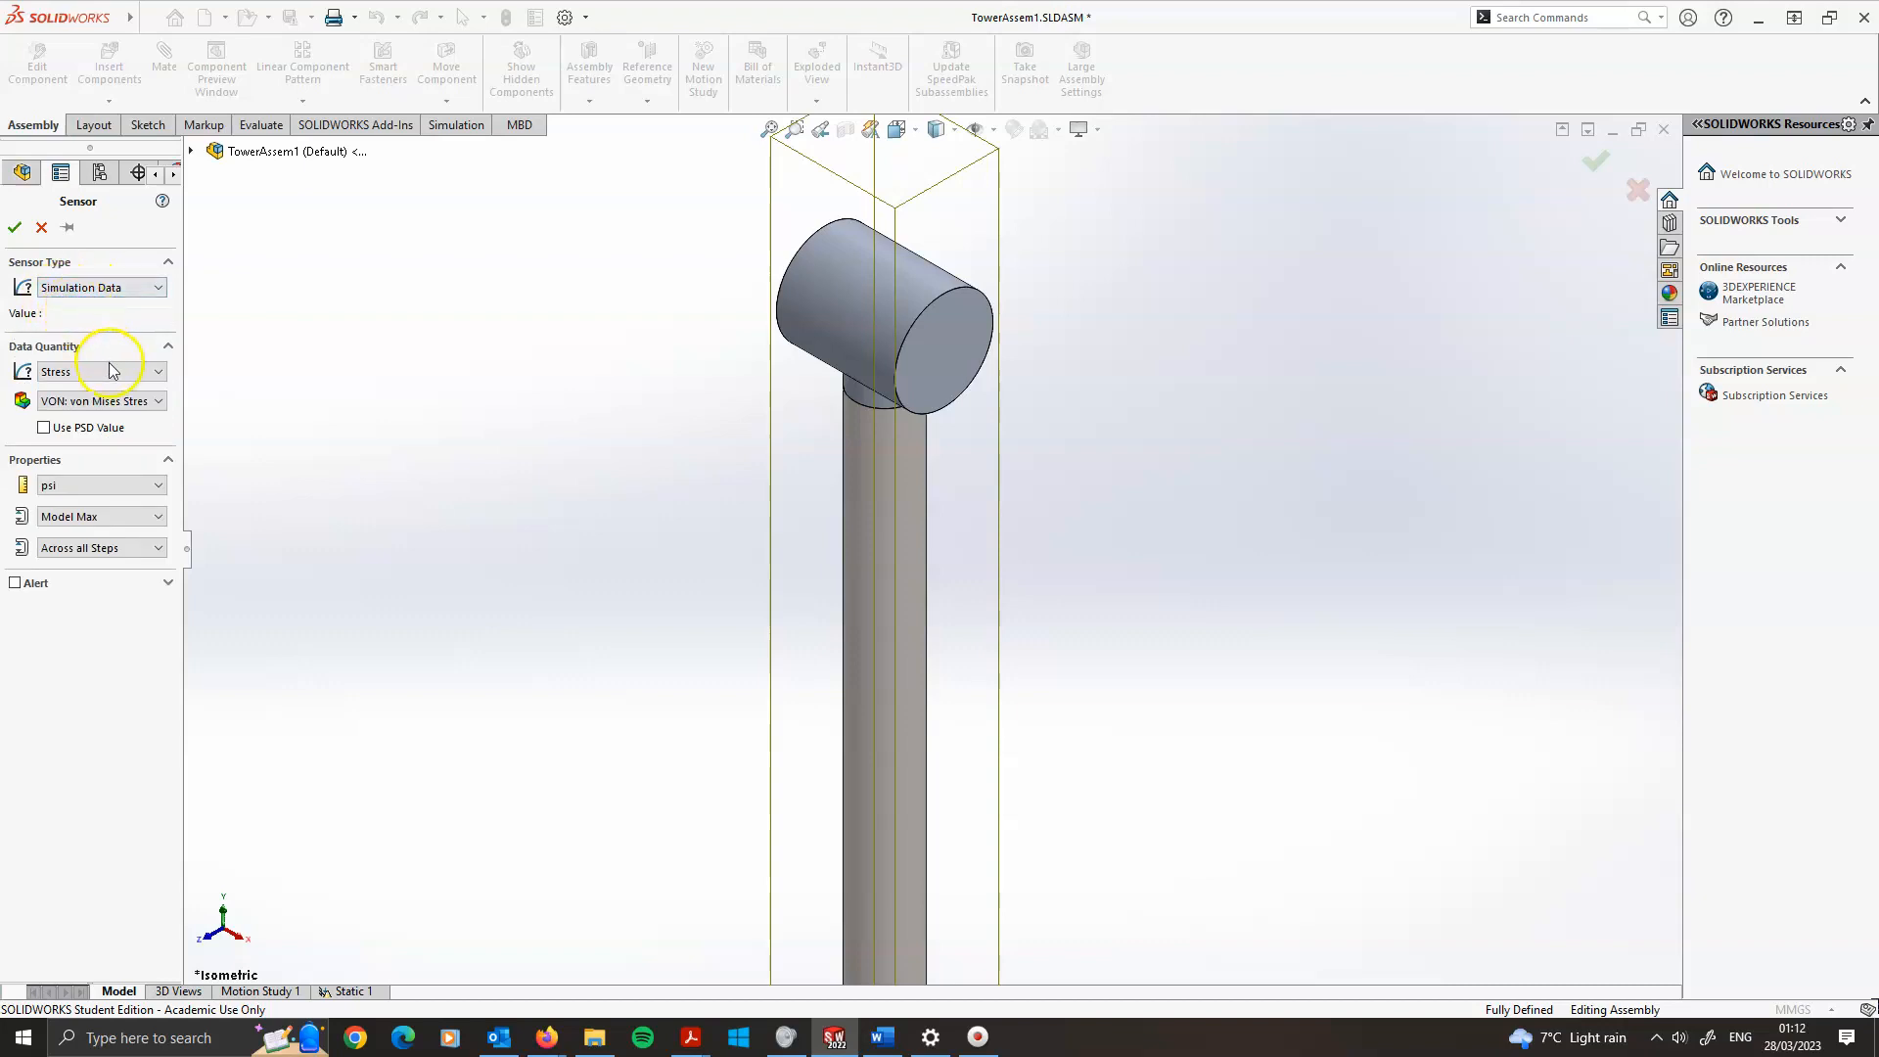
{"action": "left_click", "coordinate": [71, 372]}
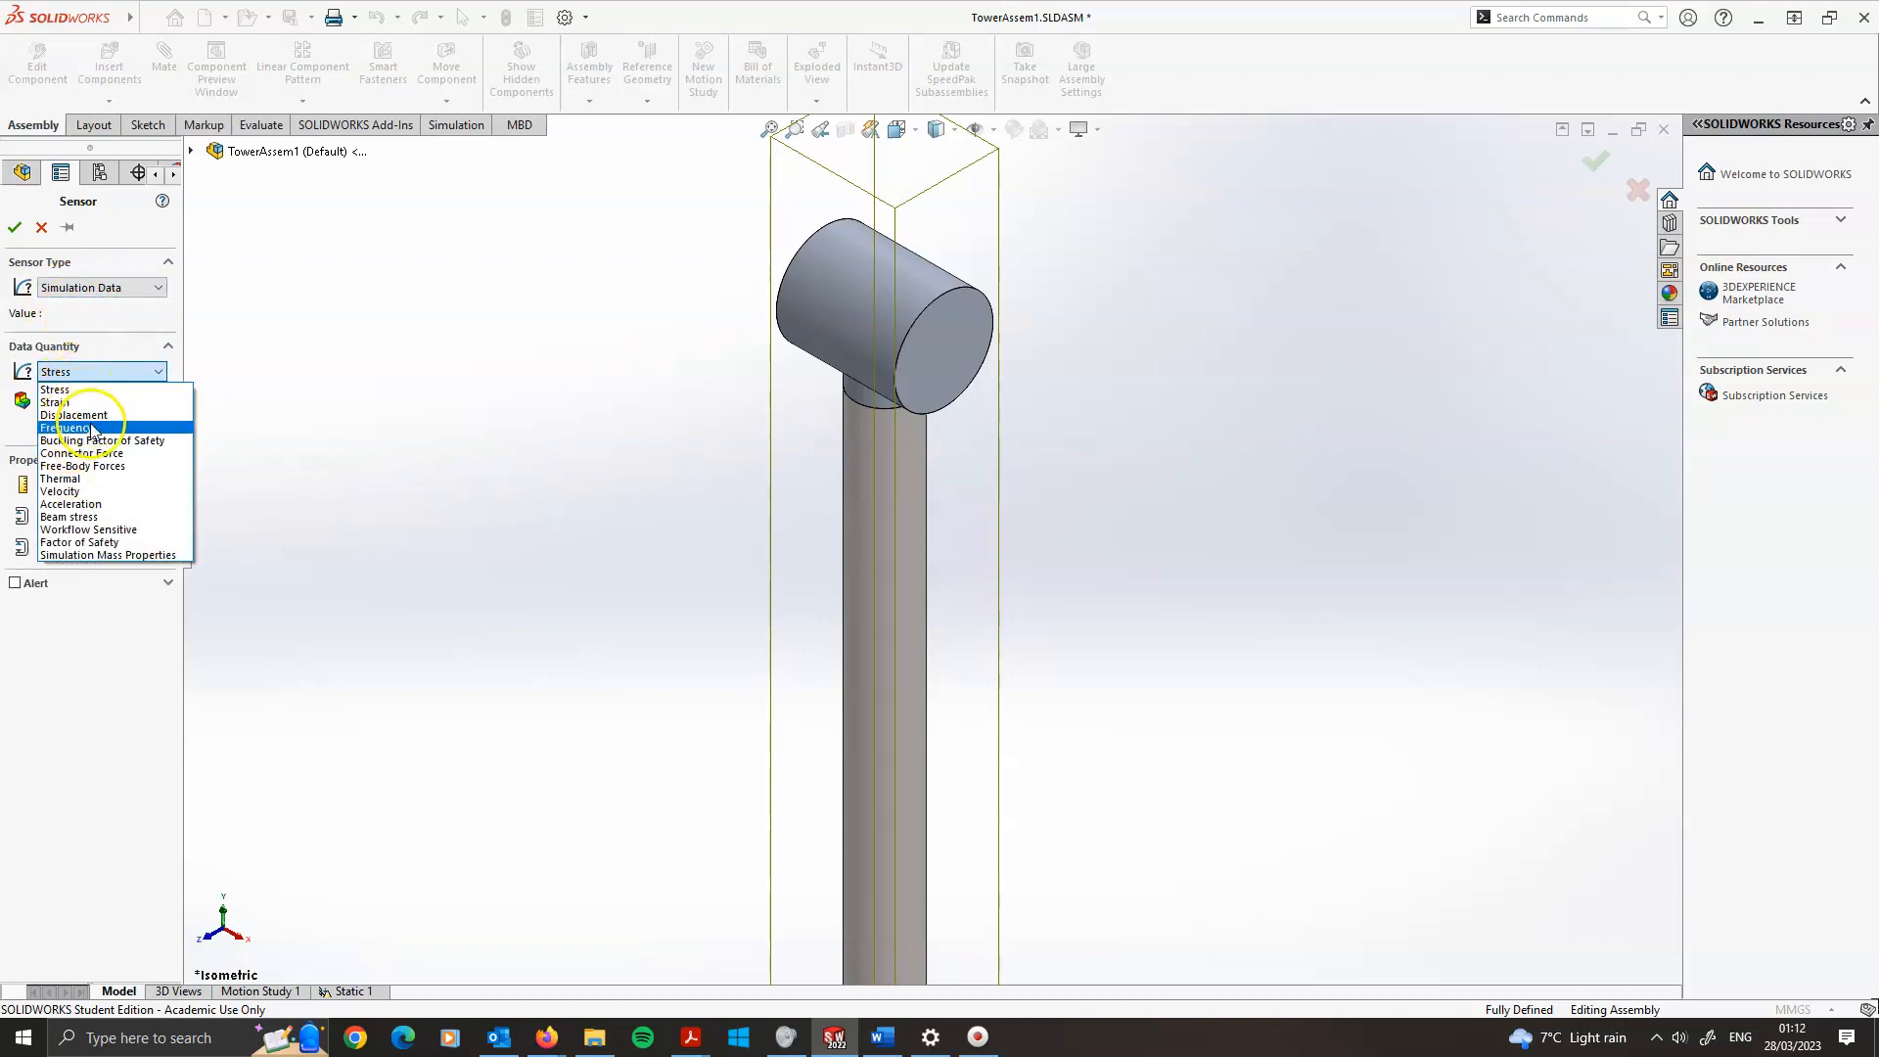
{"action": "left_click", "coordinate": [113, 531]}
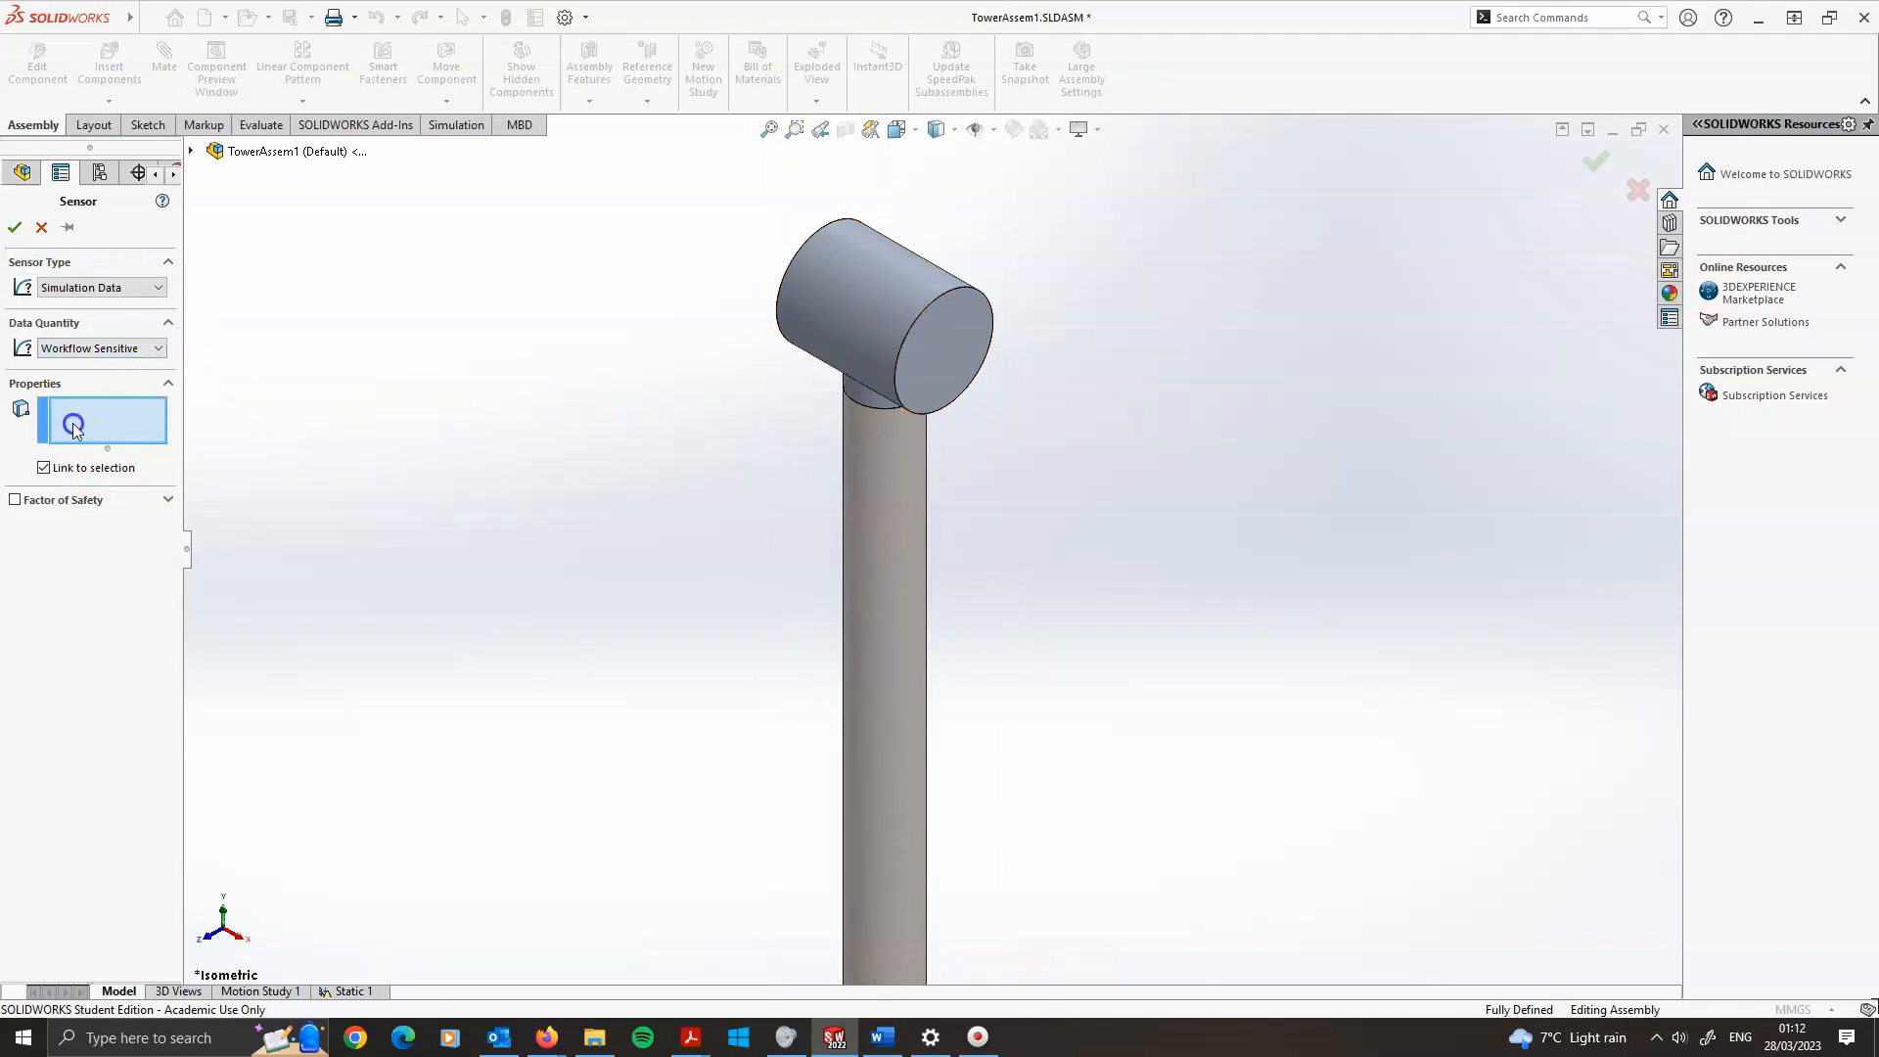
Link the sensor to the Nacelle's new reference point and confirm it
{"action": "left_click", "coordinate": [193, 154]}
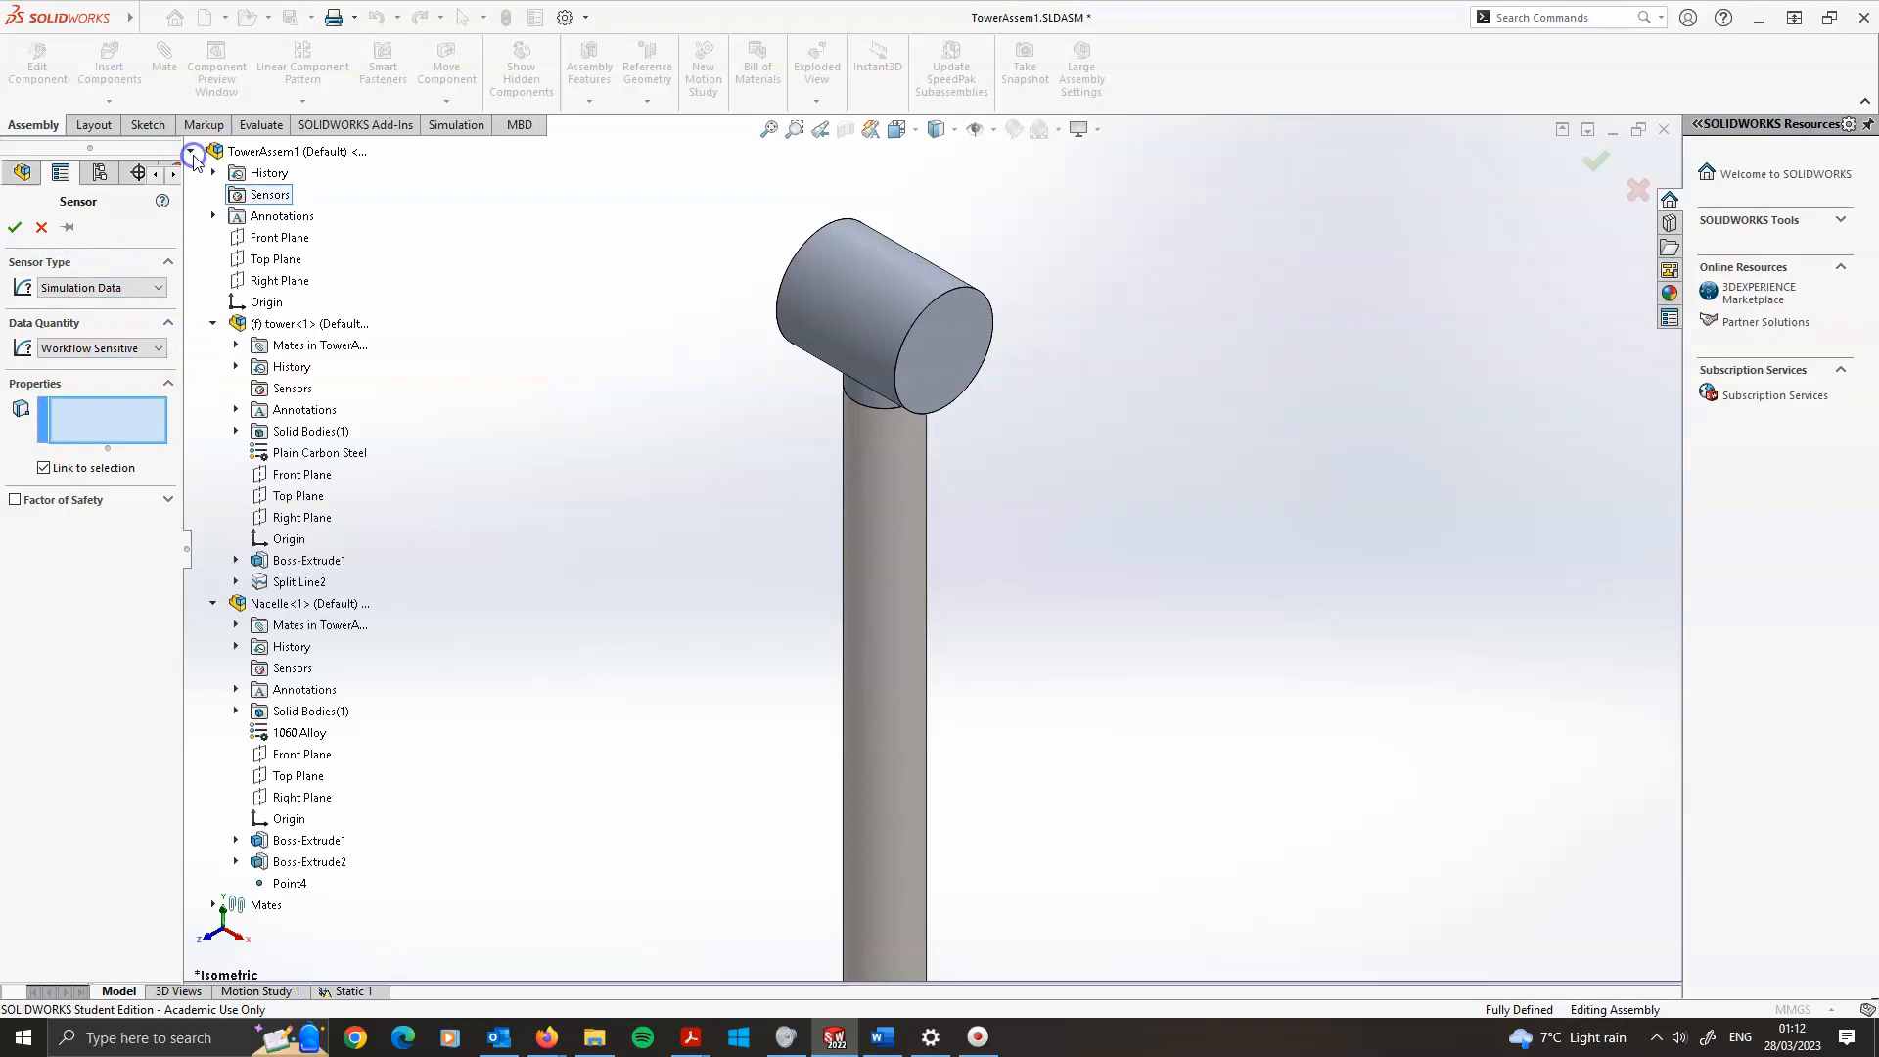
{"action": "left_click", "coordinate": [290, 884]}
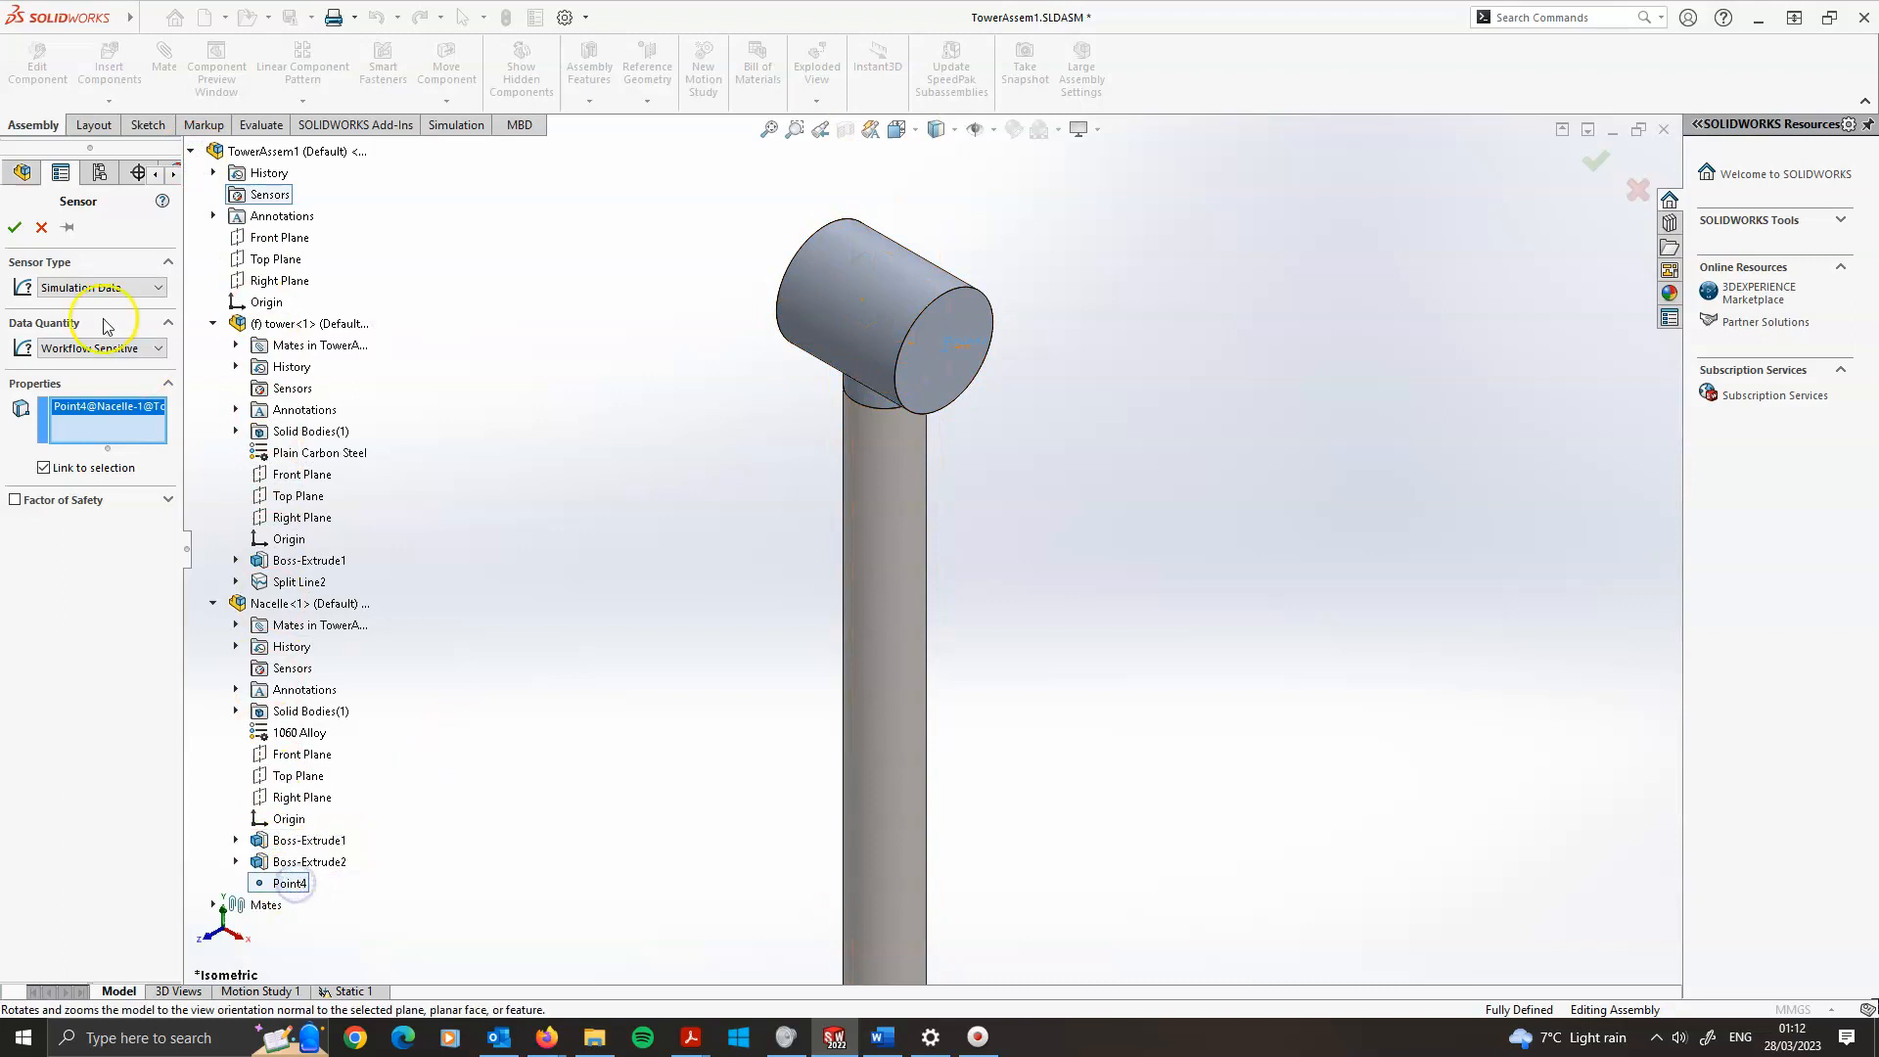
{"action": "left_click", "coordinate": [16, 229]}
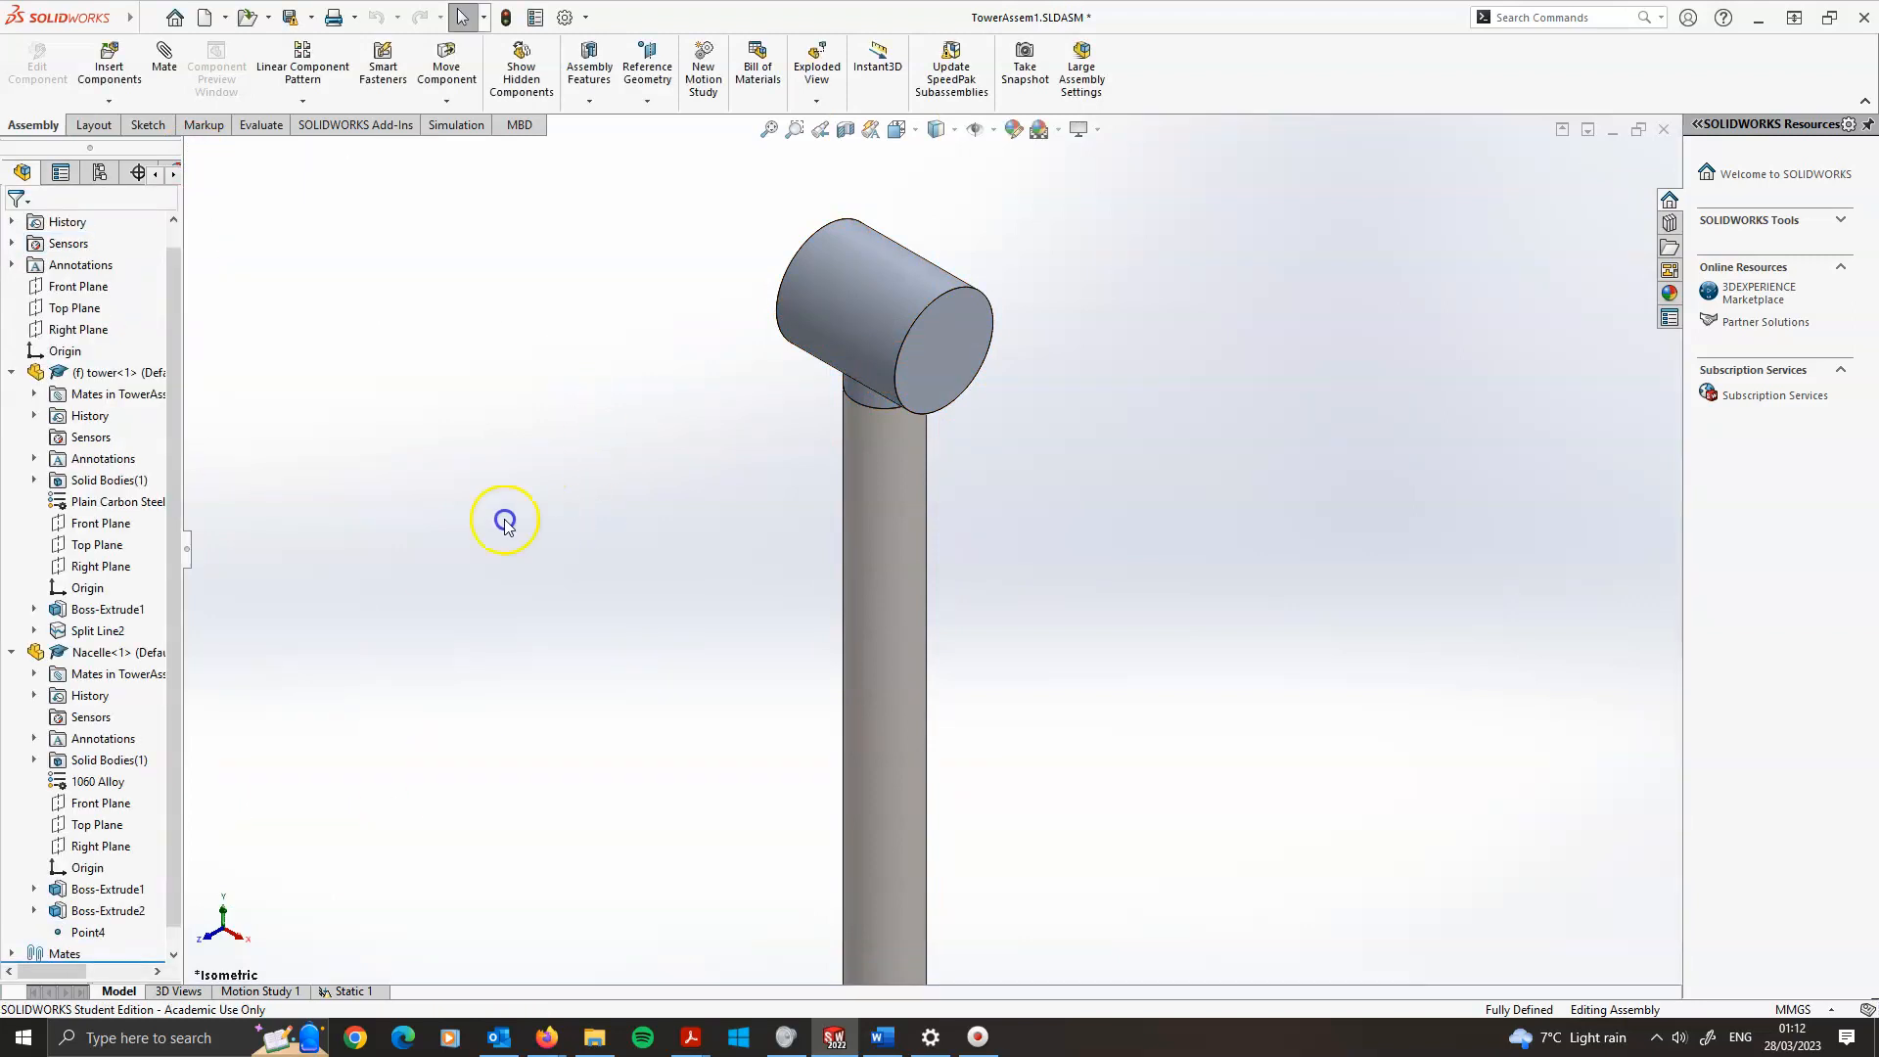
Inspect the new Workflow Sensitive sensor in the tree and where it sits on the model
{"action": "left_click", "coordinate": [14, 242]}
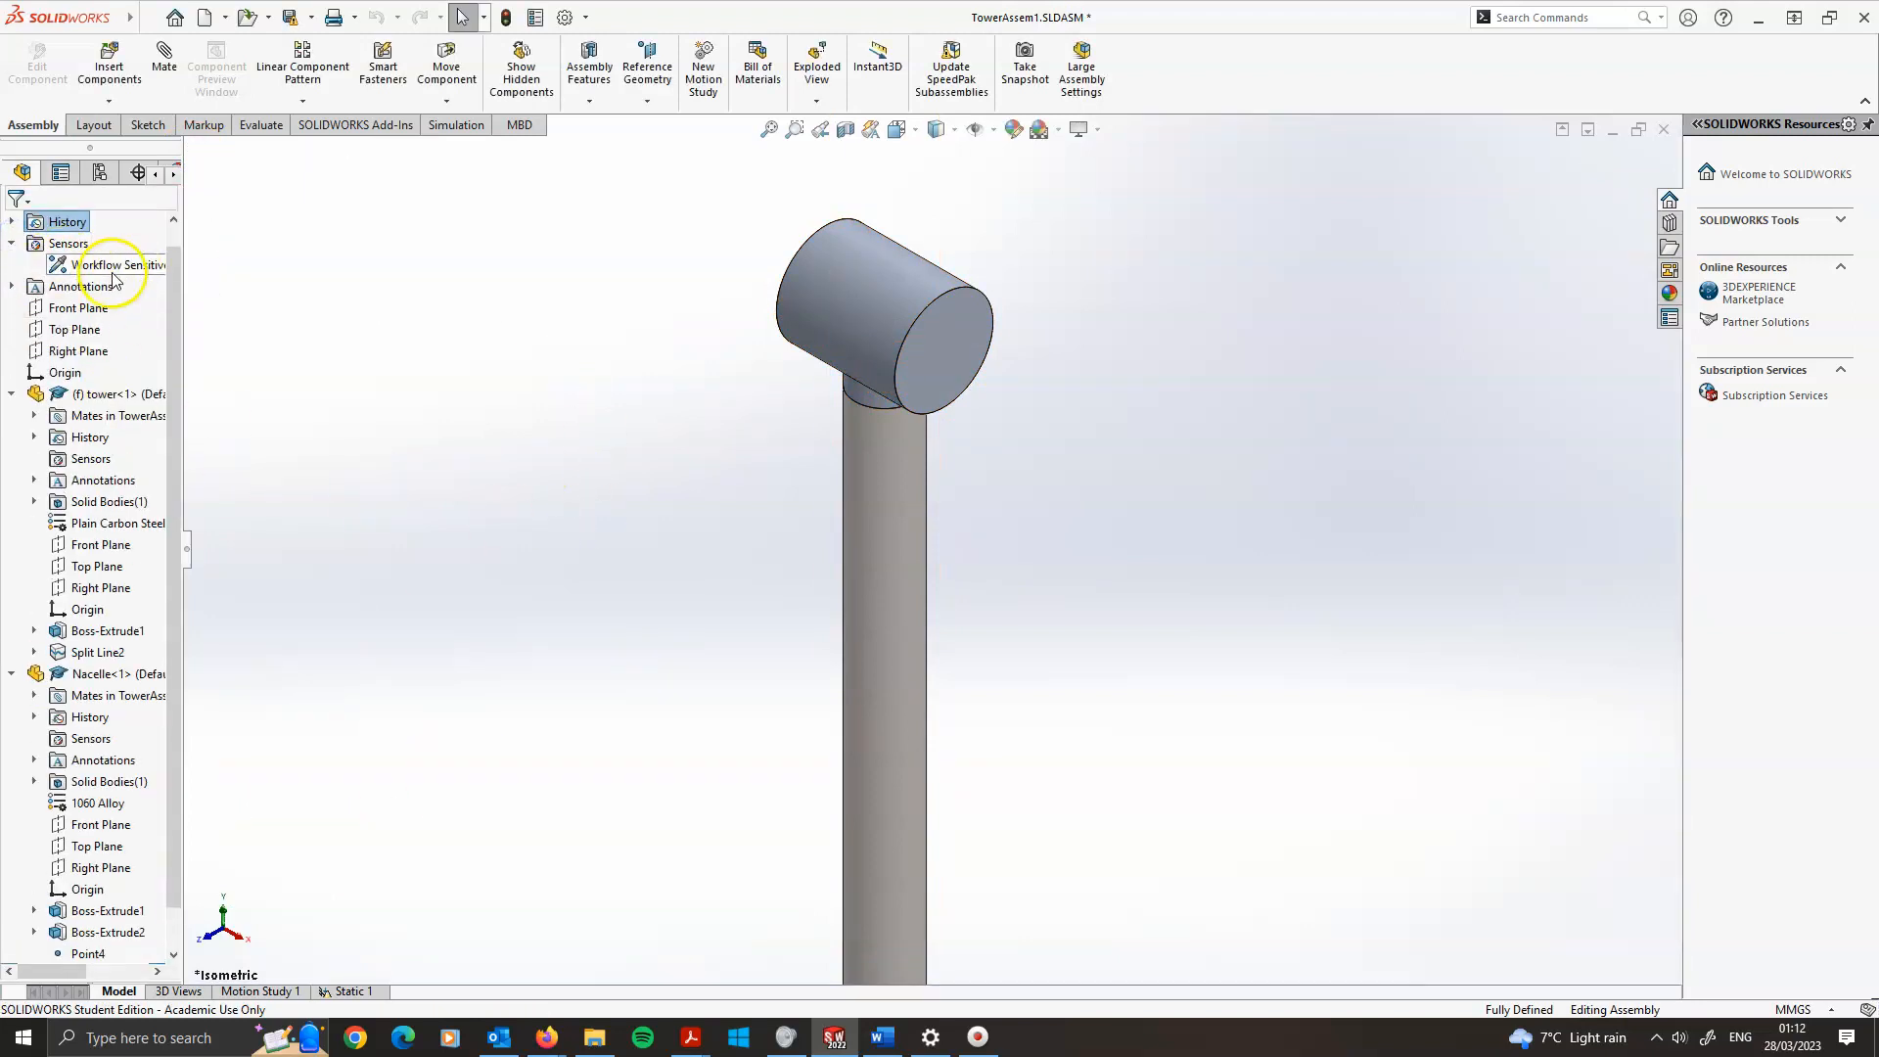
{"action": "left_click", "coordinate": [119, 265]}
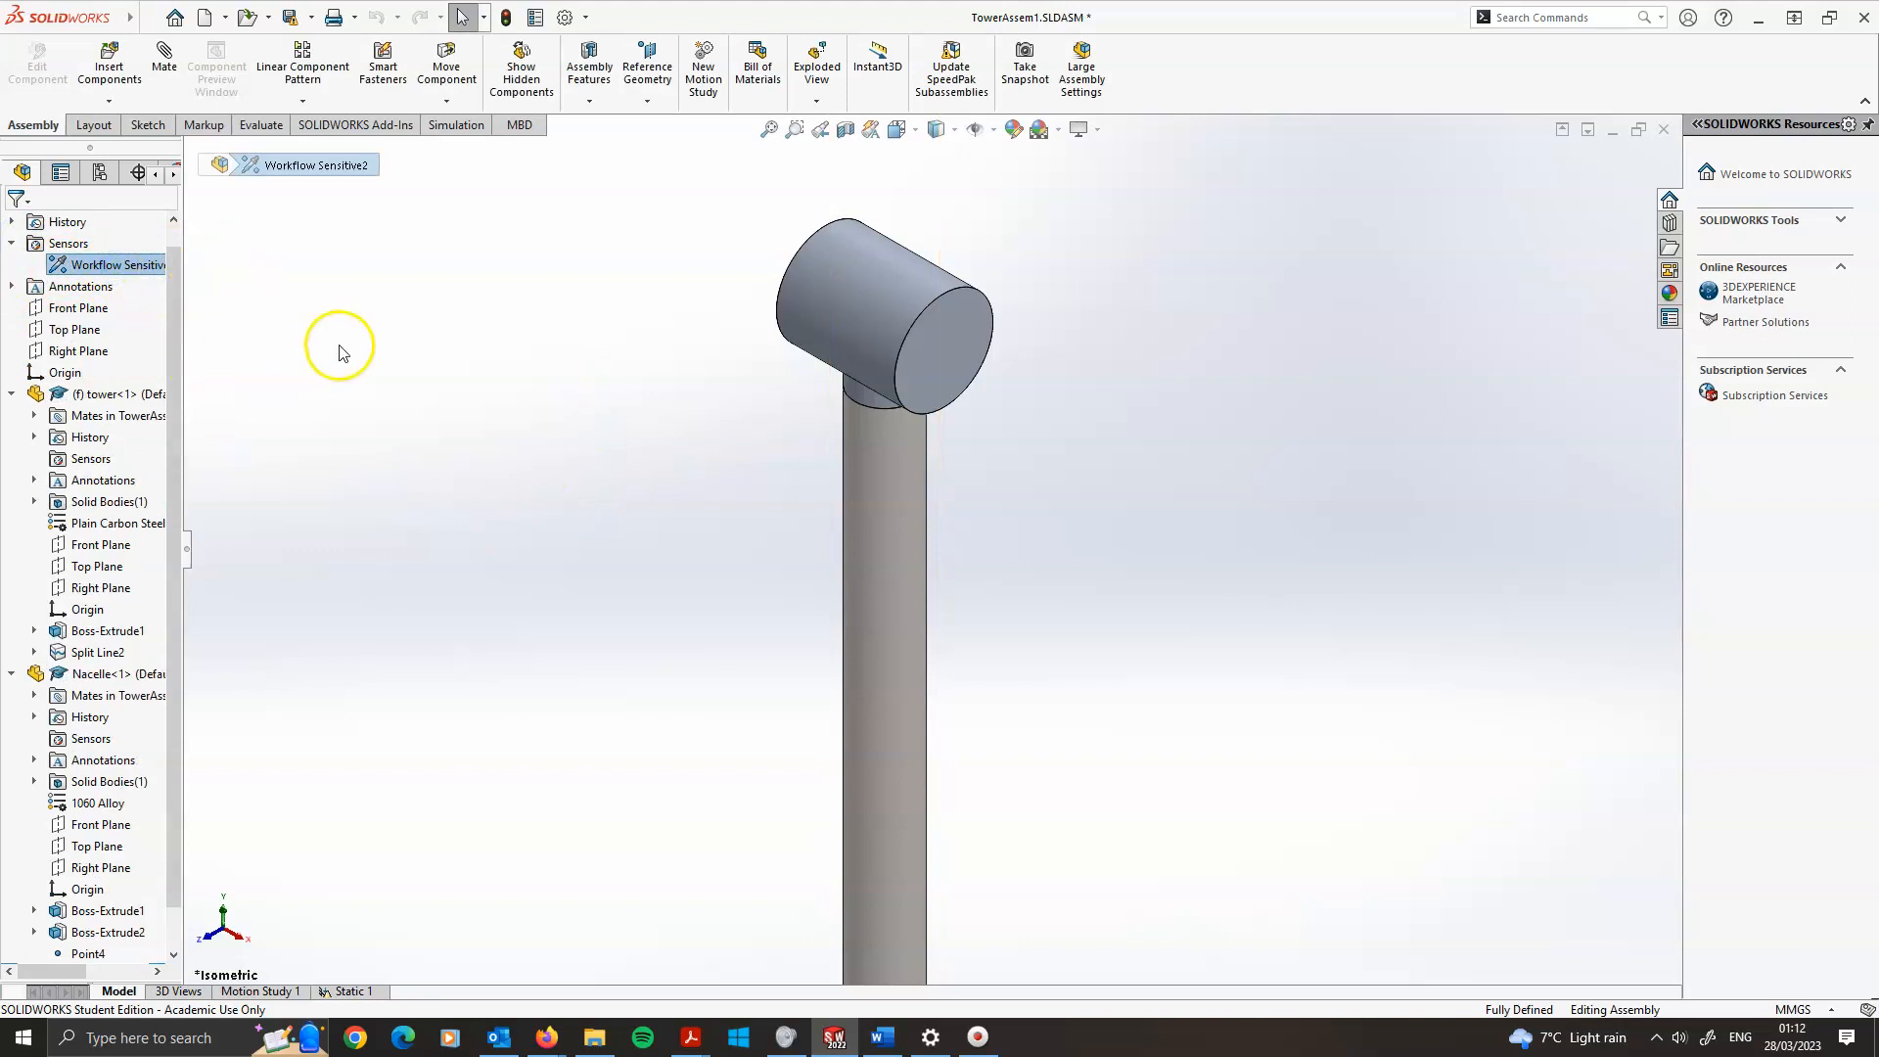
{"action": "left_click", "coordinate": [549, 489]}
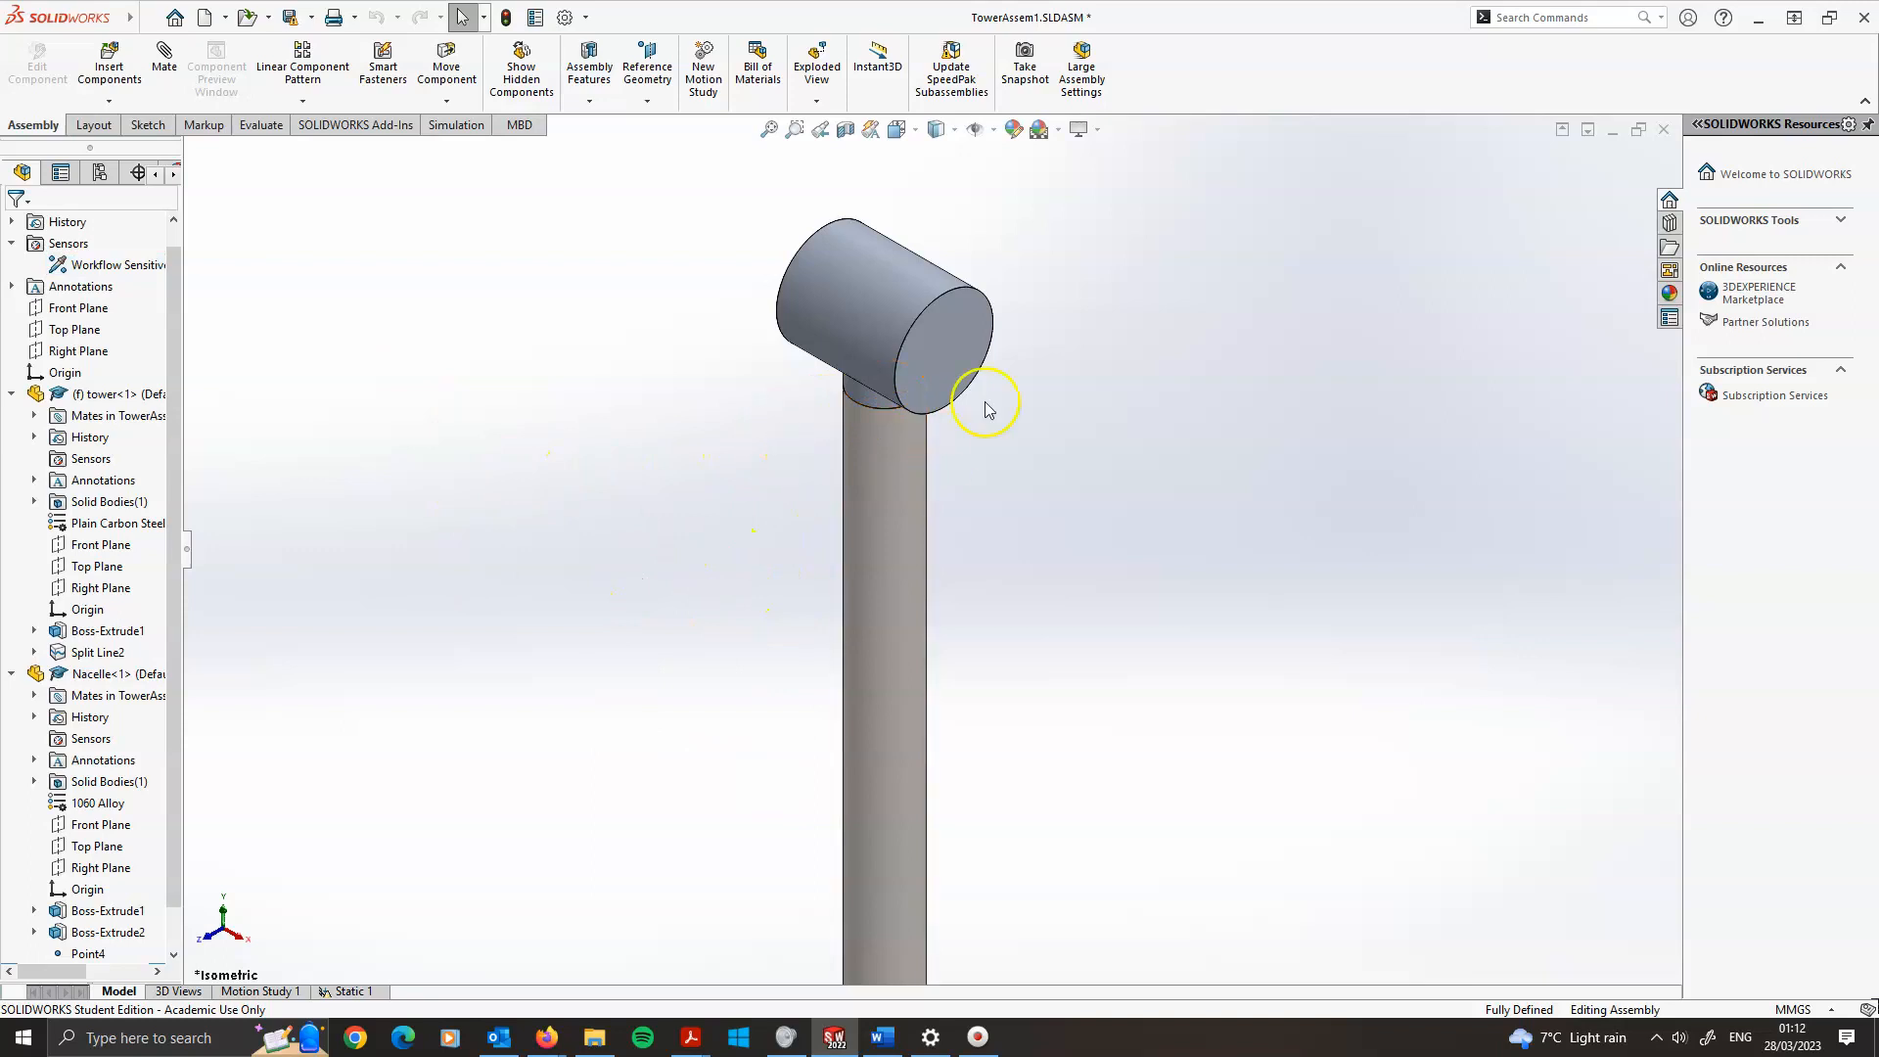
{"action": "left_click", "coordinate": [103, 265]}
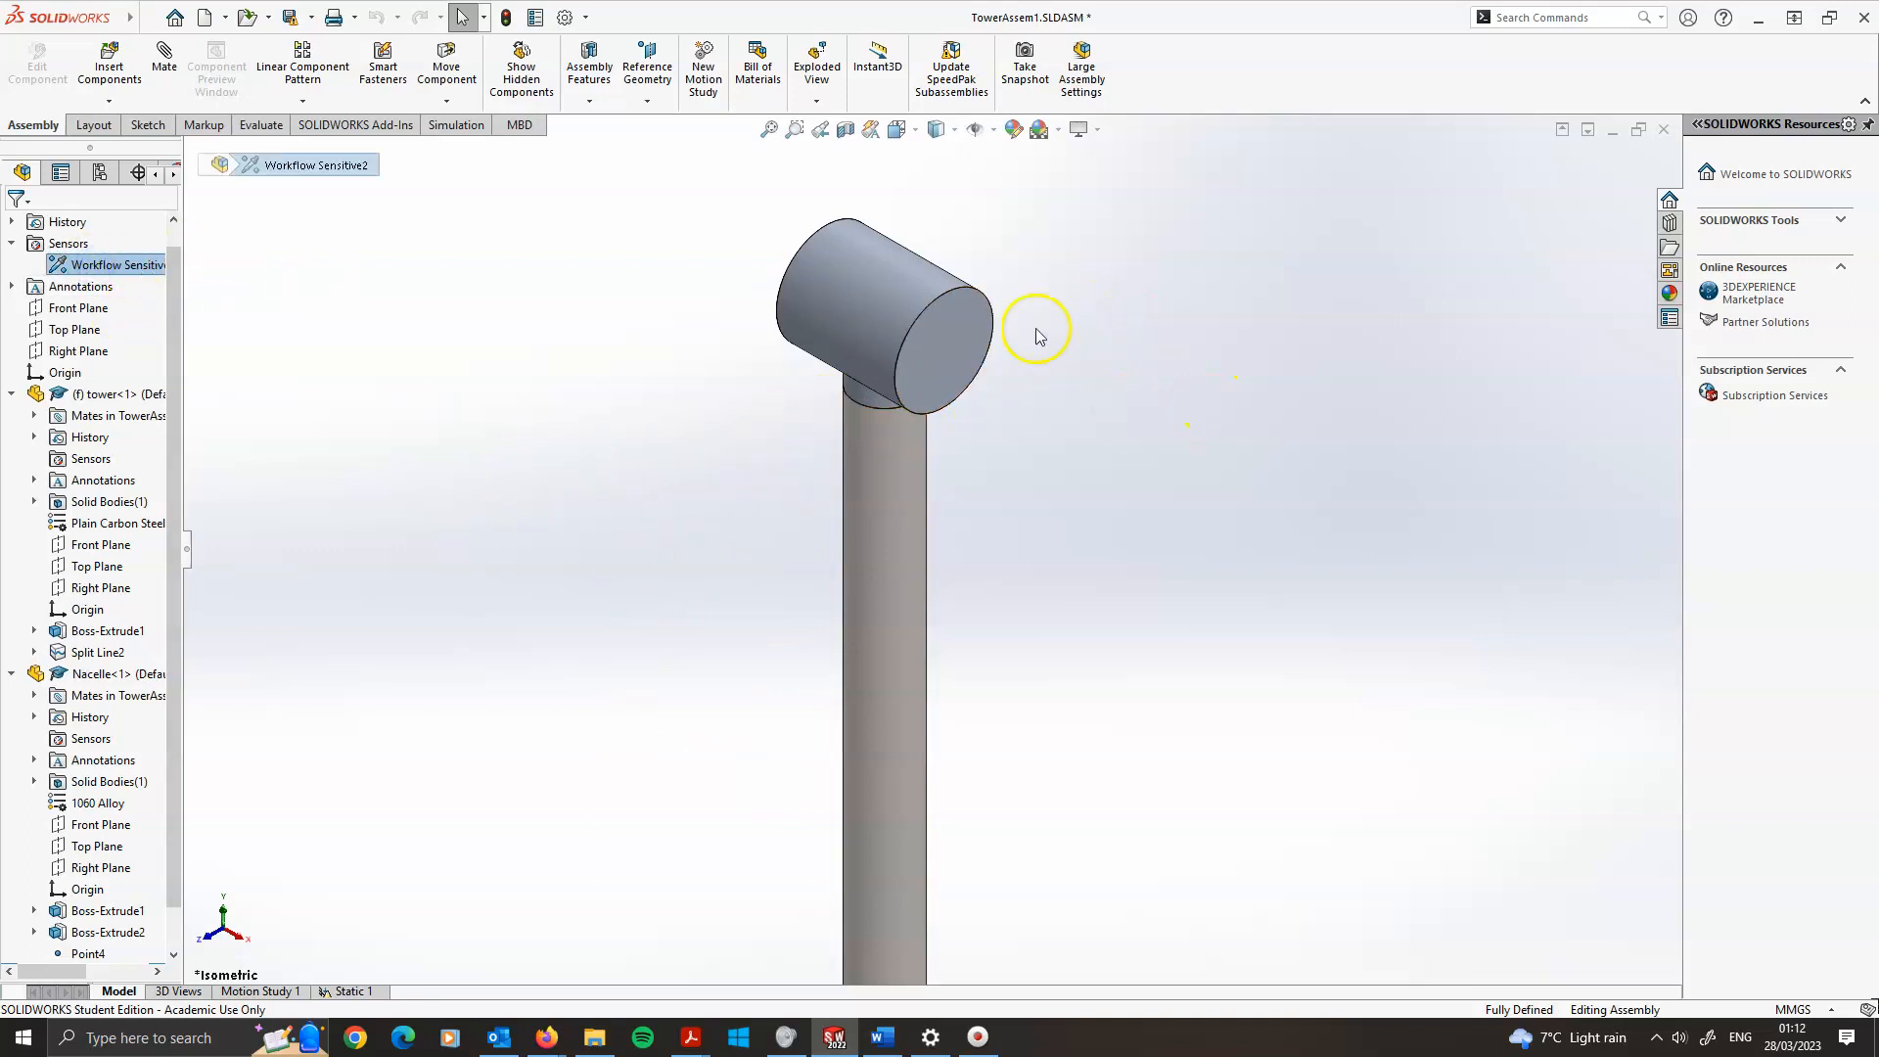
{"action": "scroll", "coordinate": [491, 598], "scroll_direction": "up", "scroll_amount": 2}
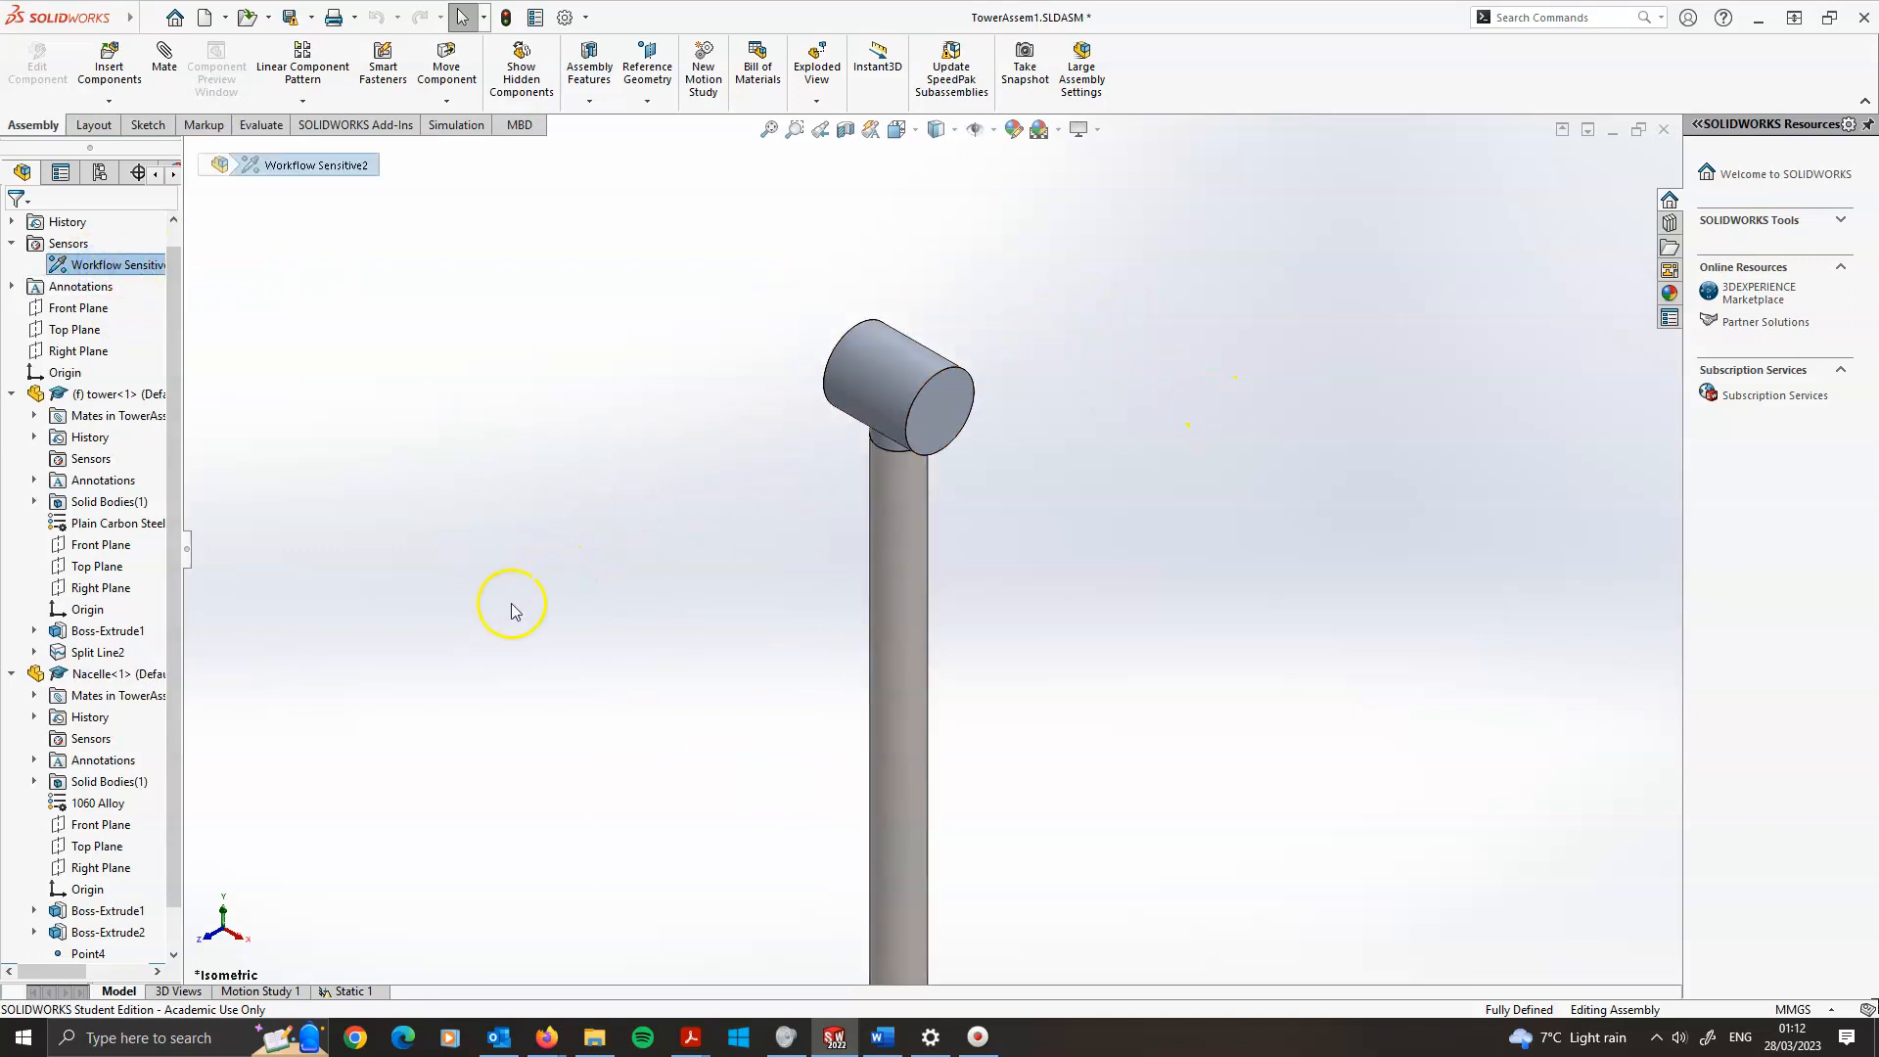
{"action": "left_click", "coordinate": [687, 727]}
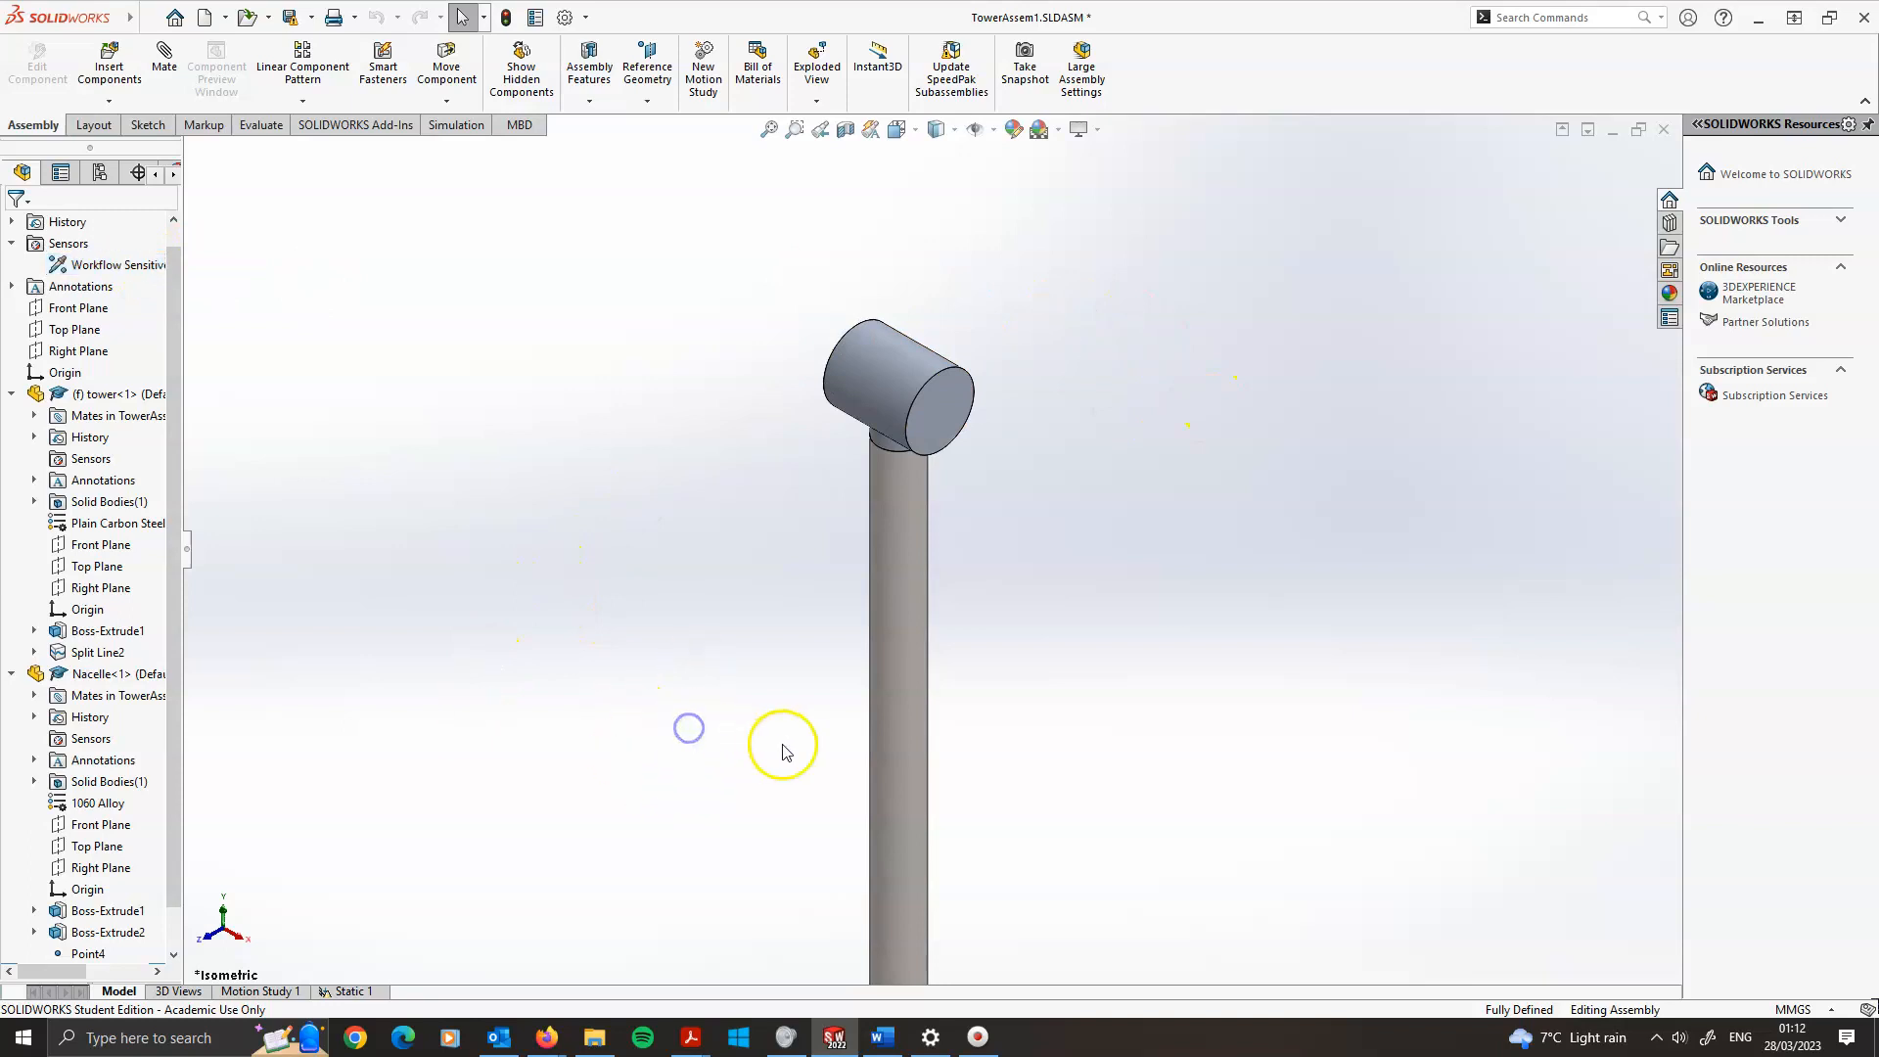
{"action": "scroll", "coordinate": [992, 783], "scroll_direction": "up", "scroll_amount": 3}
{"action": "scroll", "coordinate": [992, 793], "scroll_direction": "up", "scroll_amount": 4}
{"action": "scroll", "coordinate": [966, 849], "scroll_direction": "down", "scroll_amount": 3}
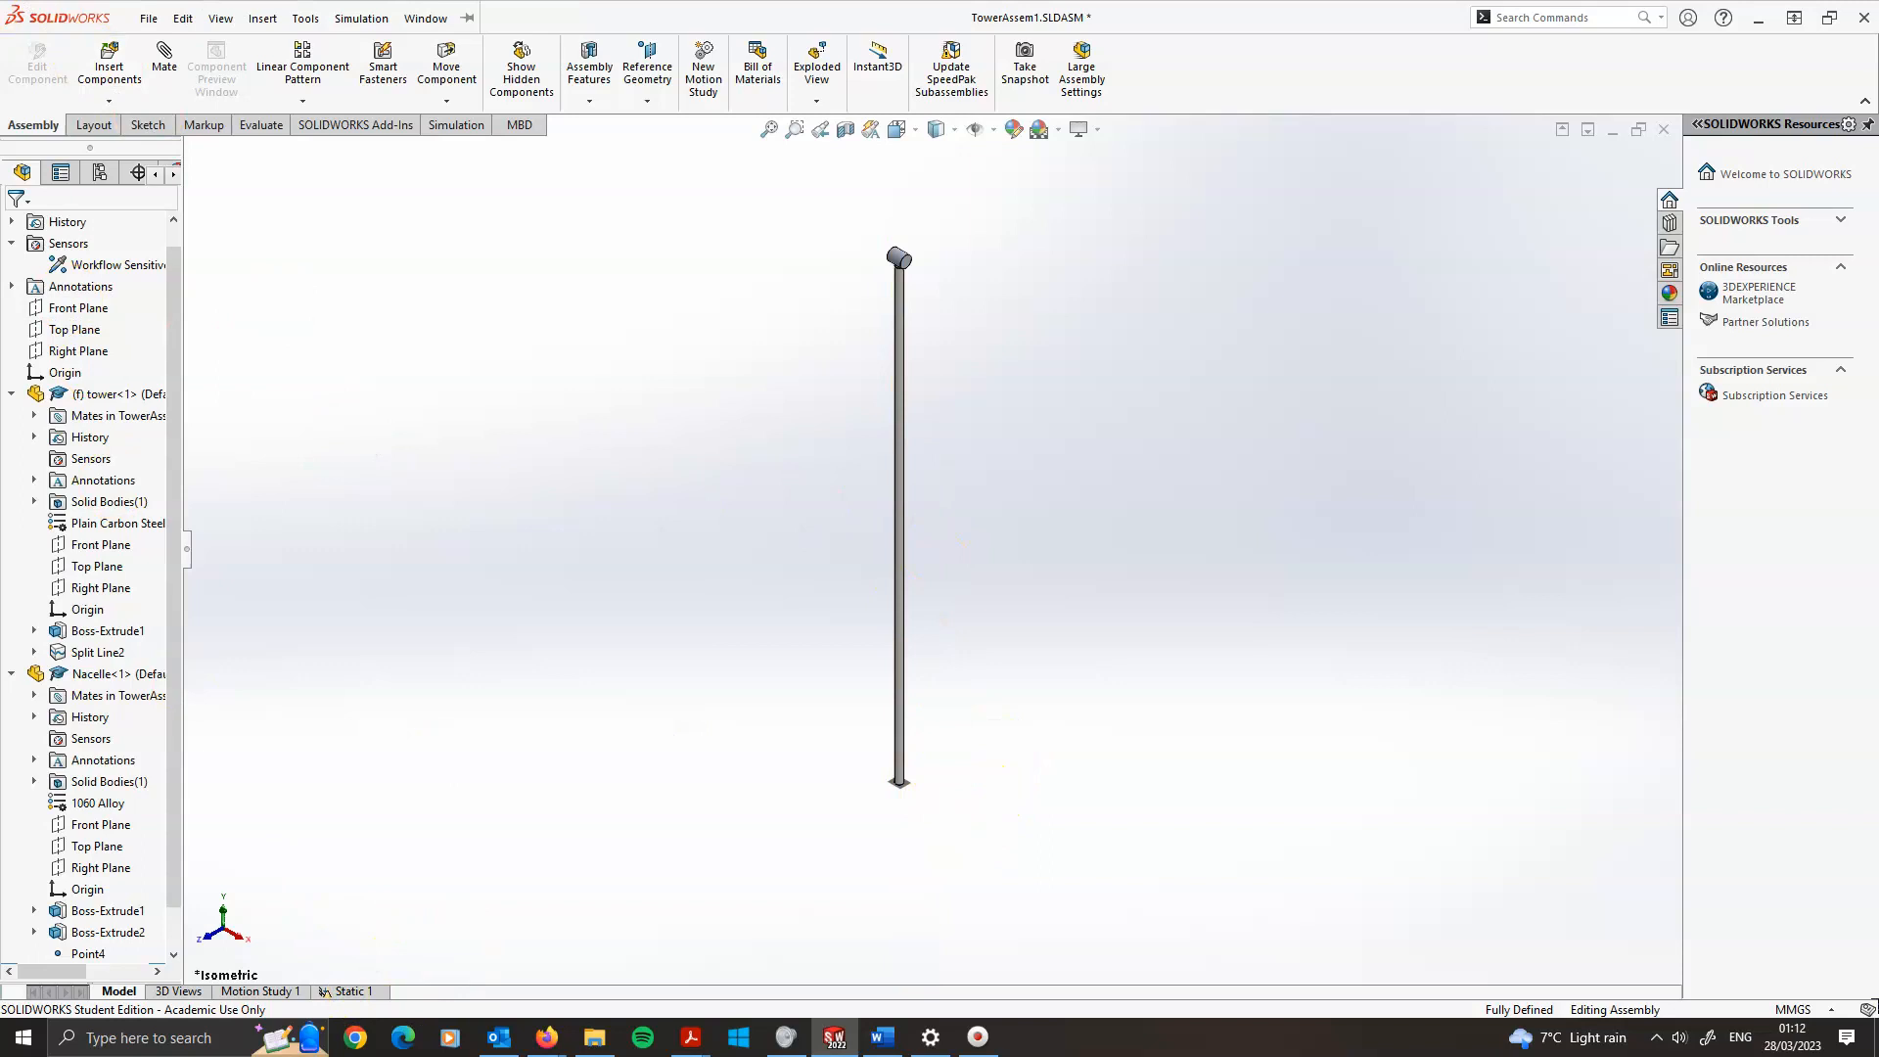
Create a new Linear Dynamic study of the harmonic type
{"action": "left_click", "coordinate": [456, 125]}
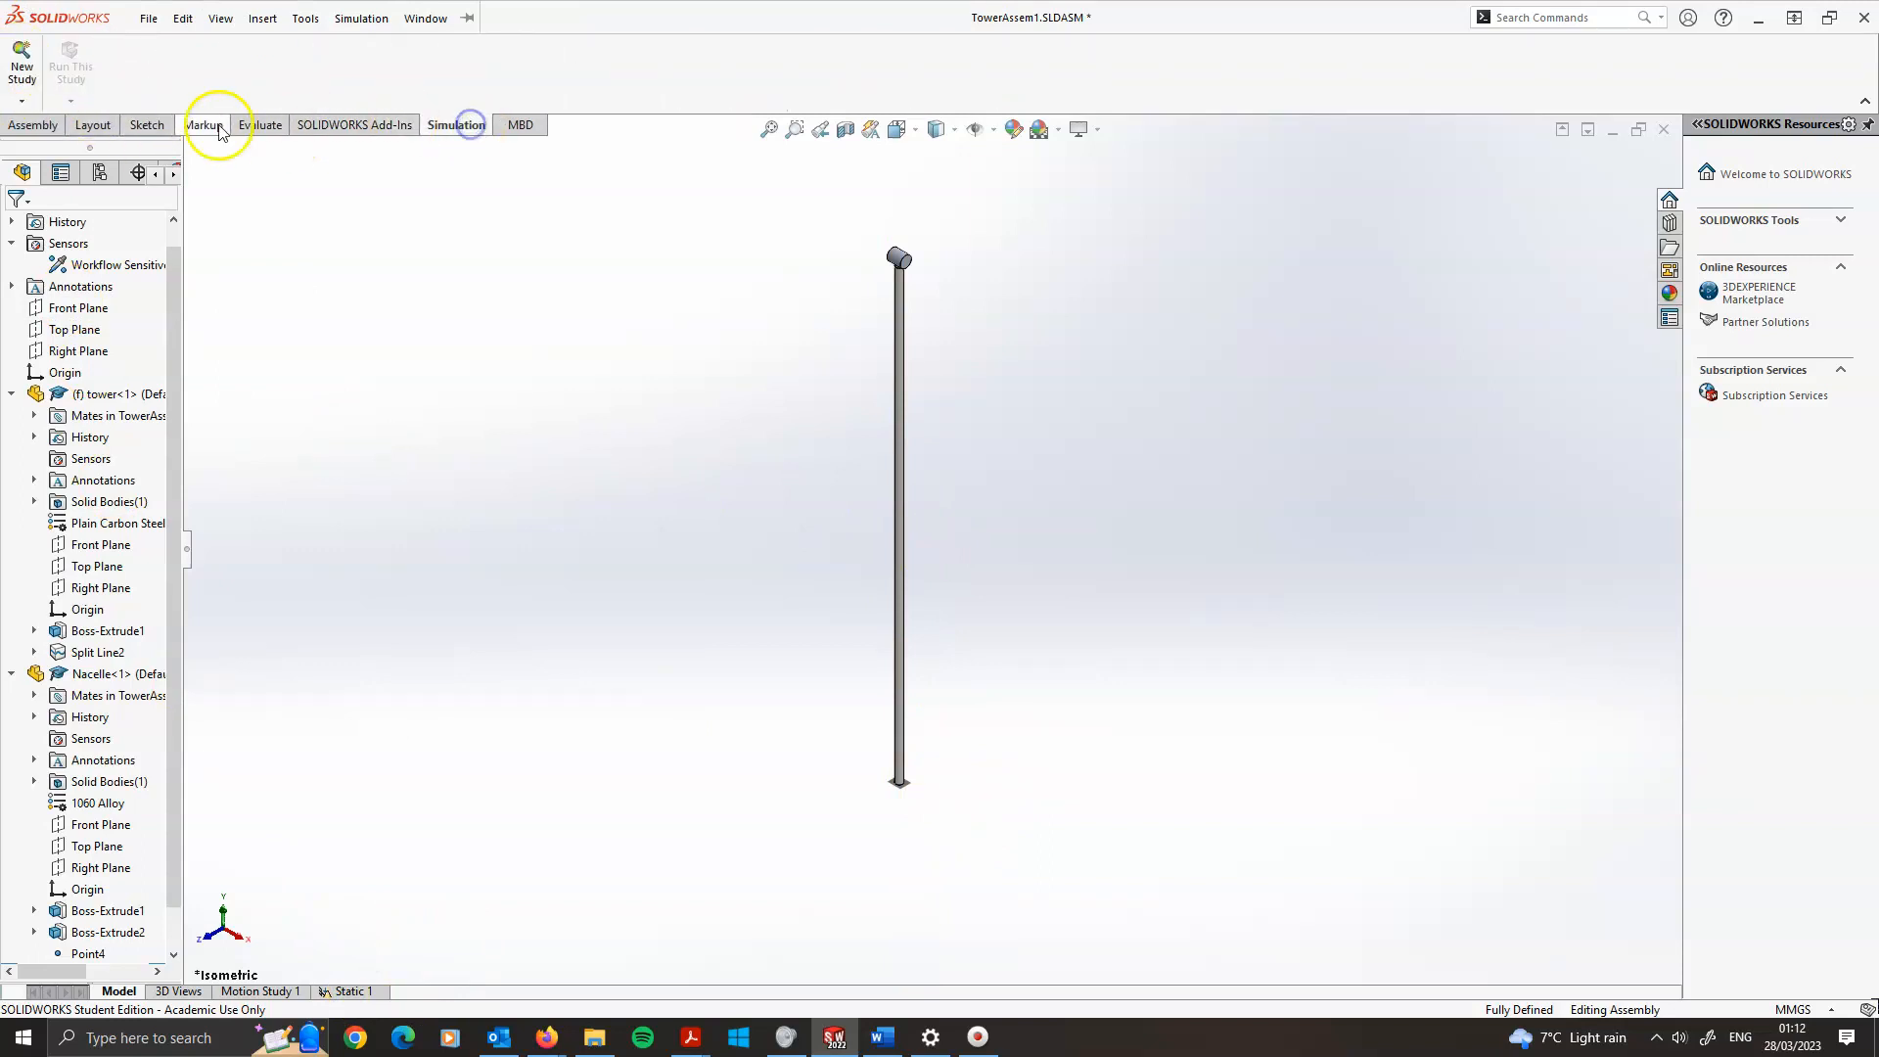
{"action": "left_click", "coordinate": [21, 71]}
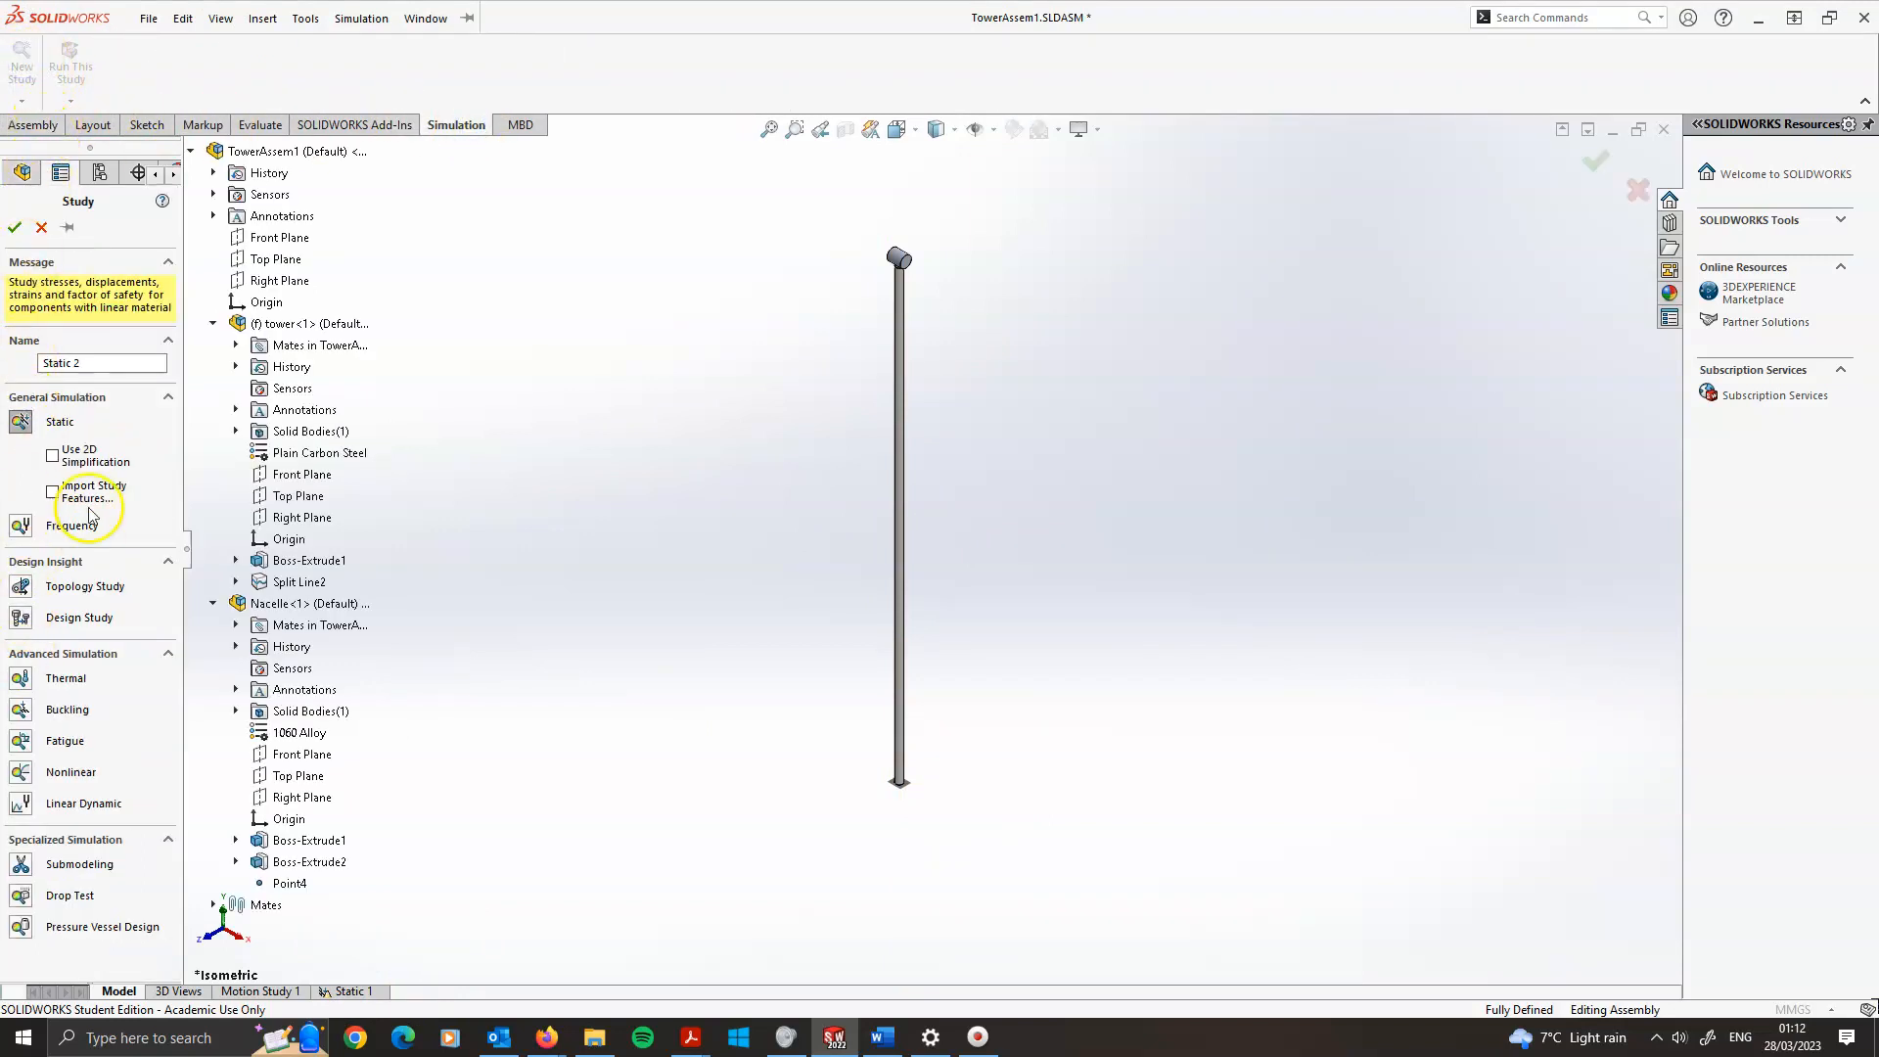
{"action": "left_click", "coordinate": [24, 805]}
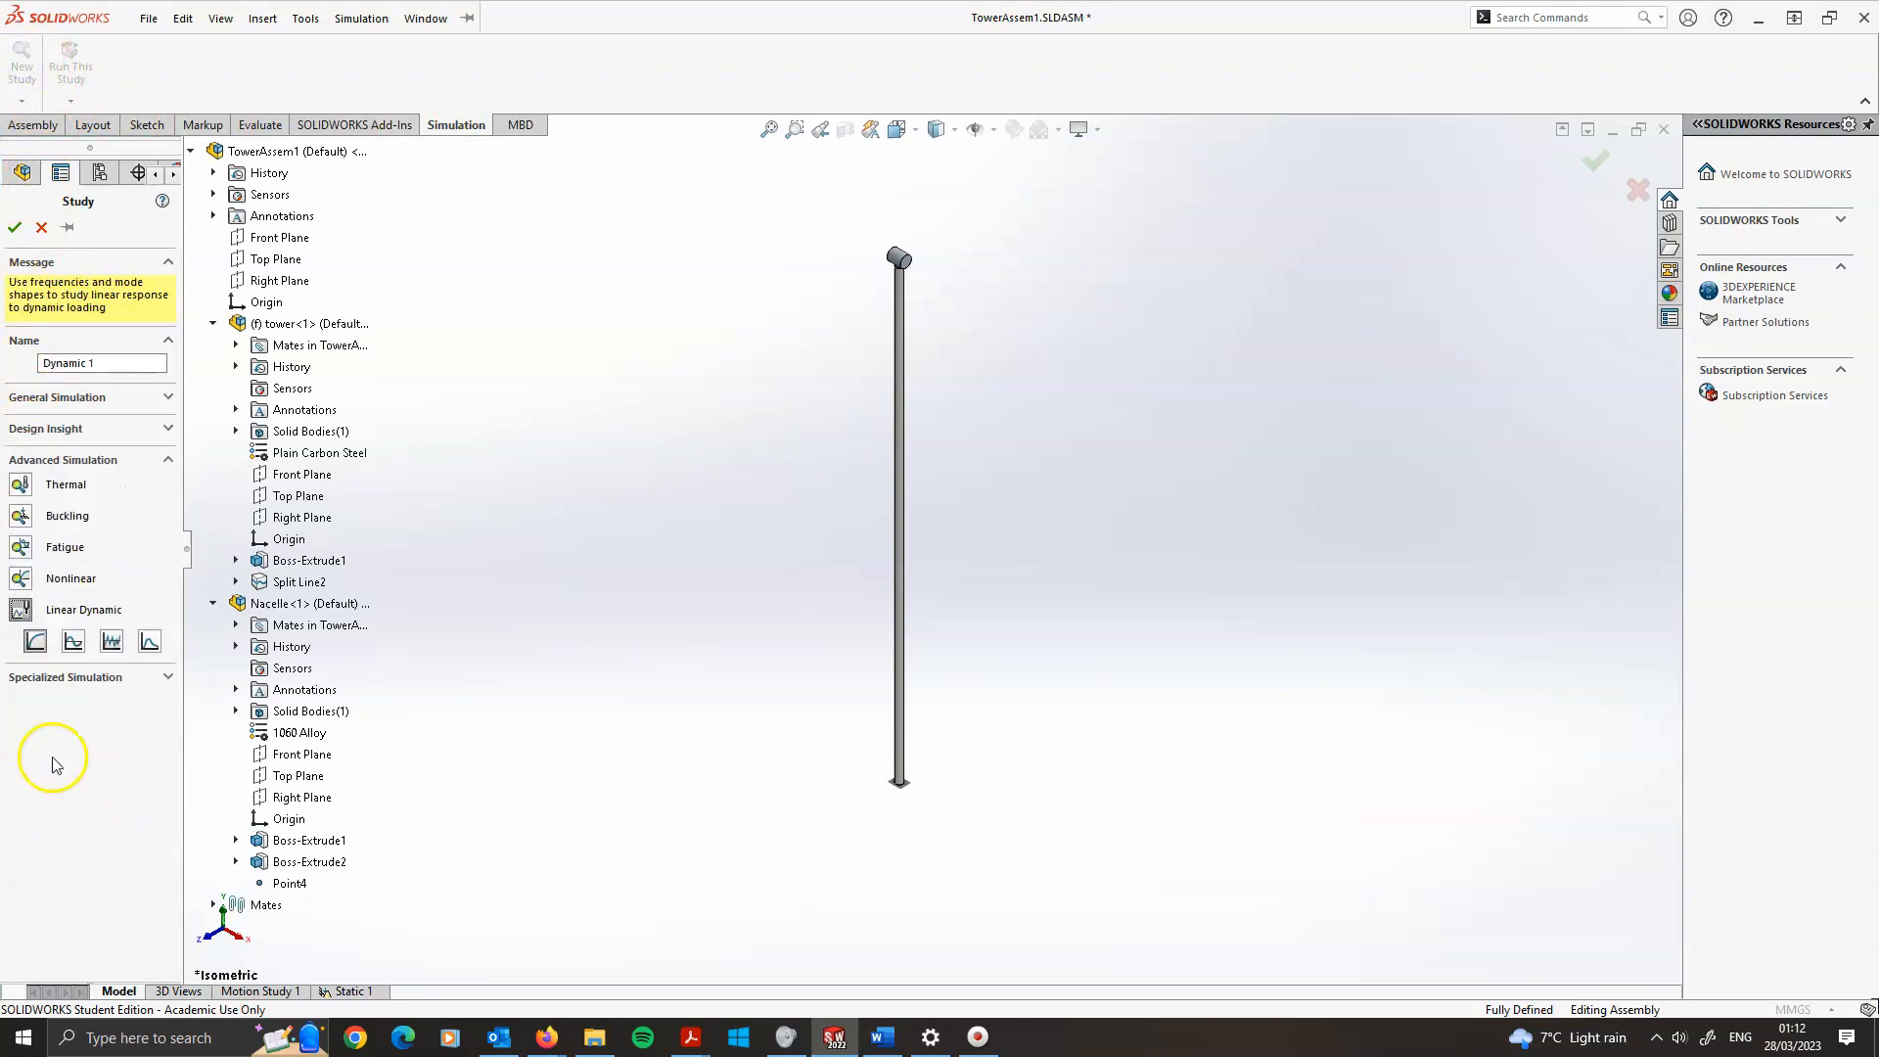
{"action": "left_click", "coordinate": [74, 645]}
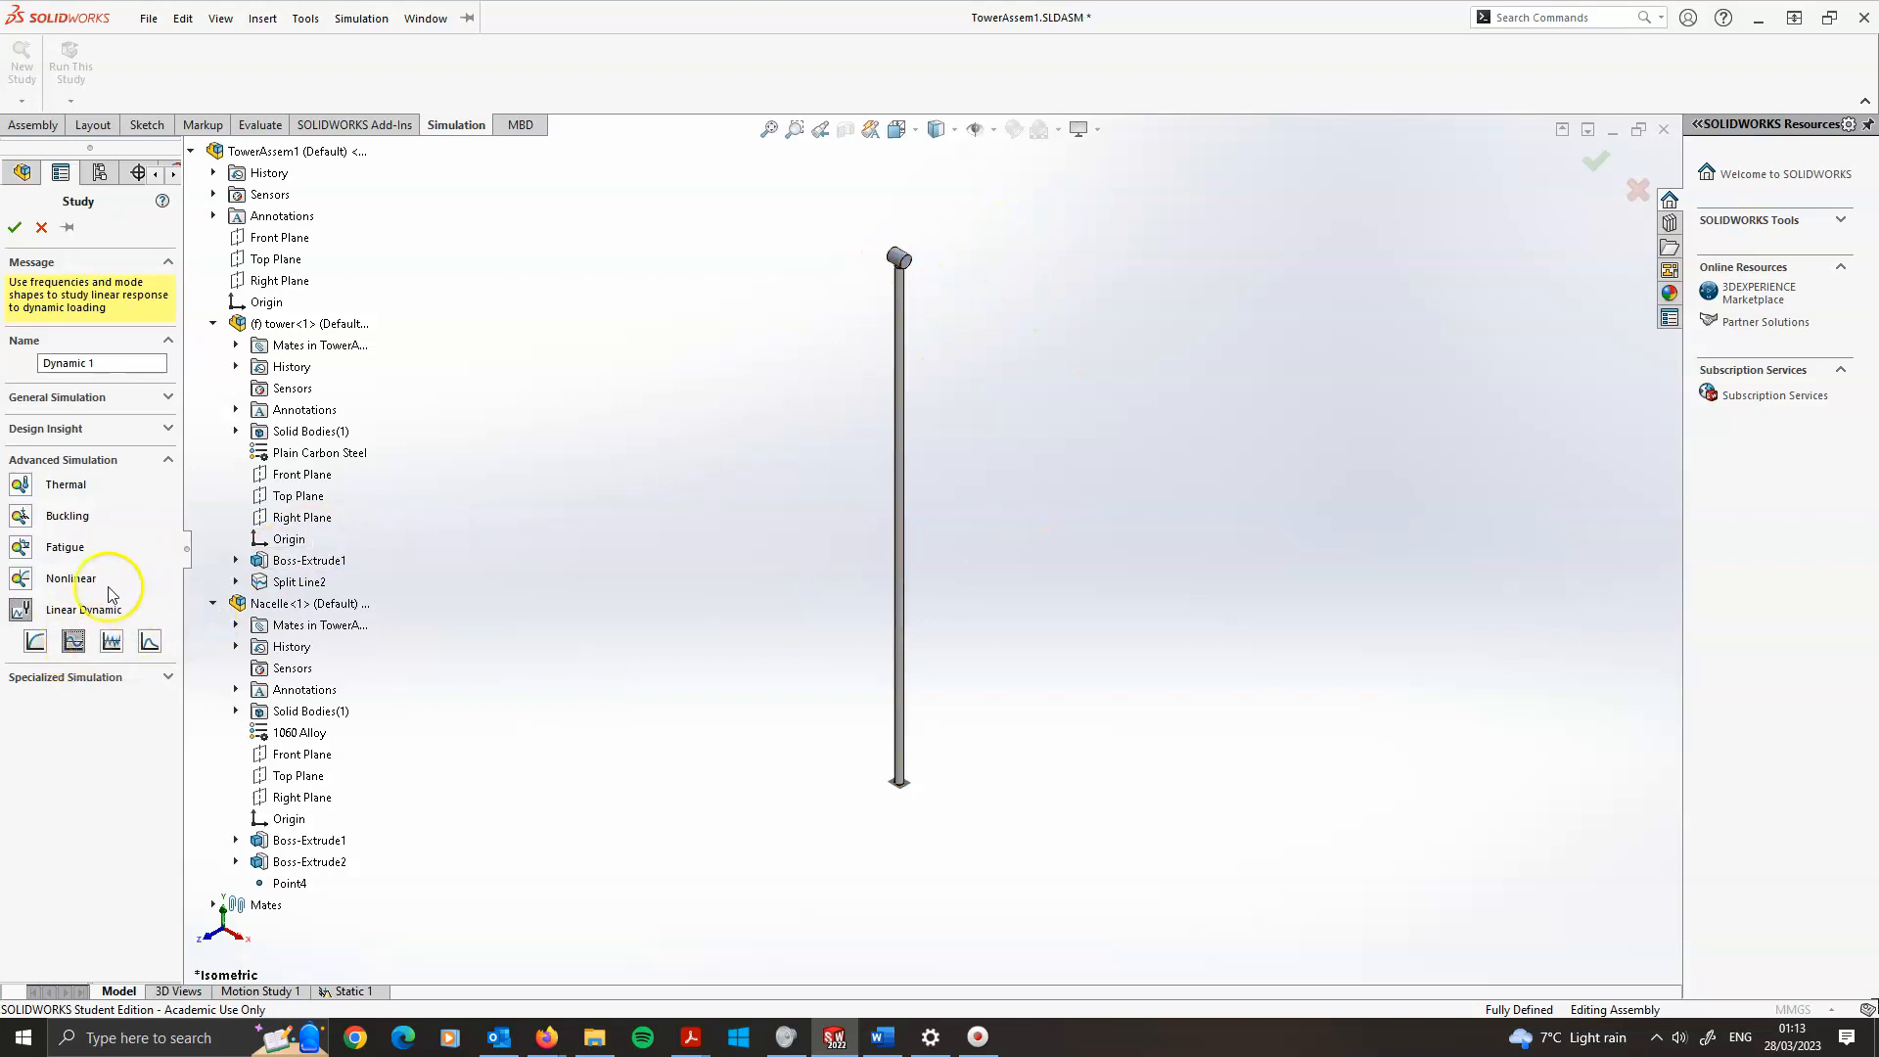
{"action": "left_click", "coordinate": [14, 228]}
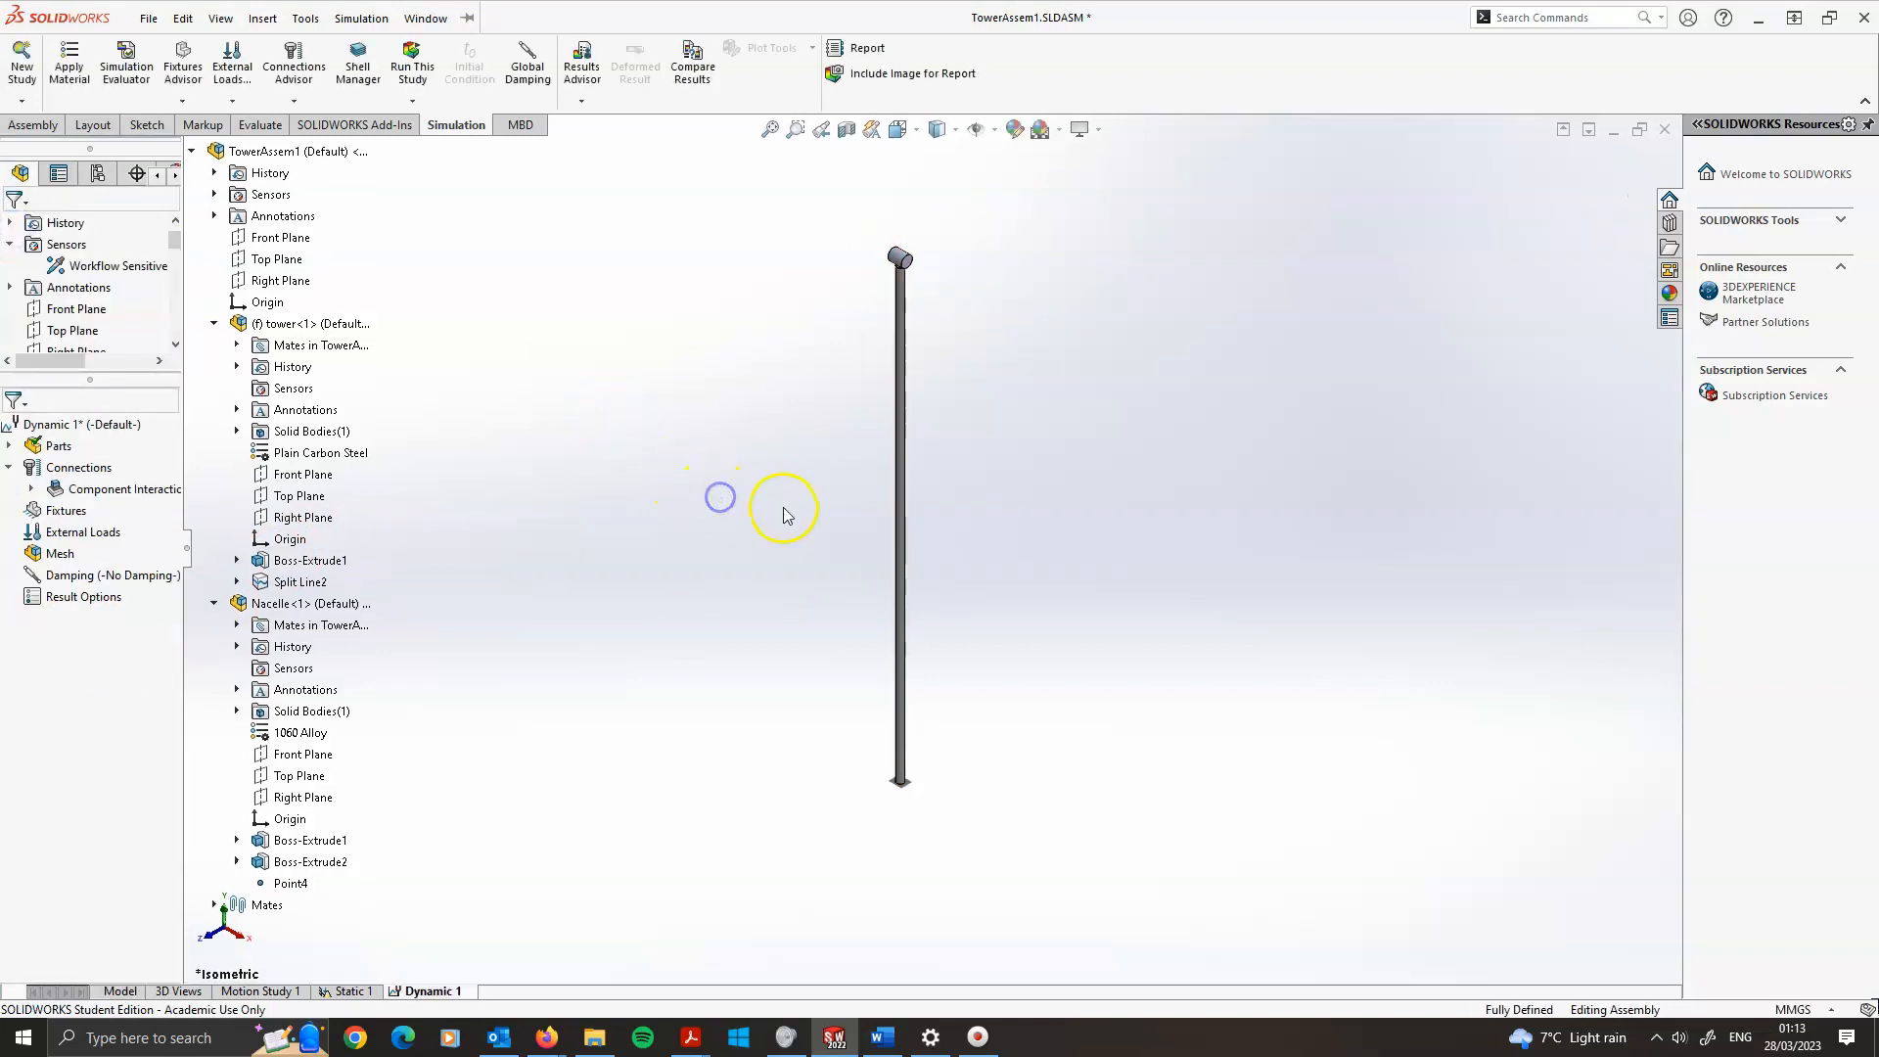
Open the dynamic study's properties and review its frequency options, remark and harmonic options tabs
{"action": "left_click", "coordinate": [9, 447]}
{"action": "left_click", "coordinate": [9, 446]}
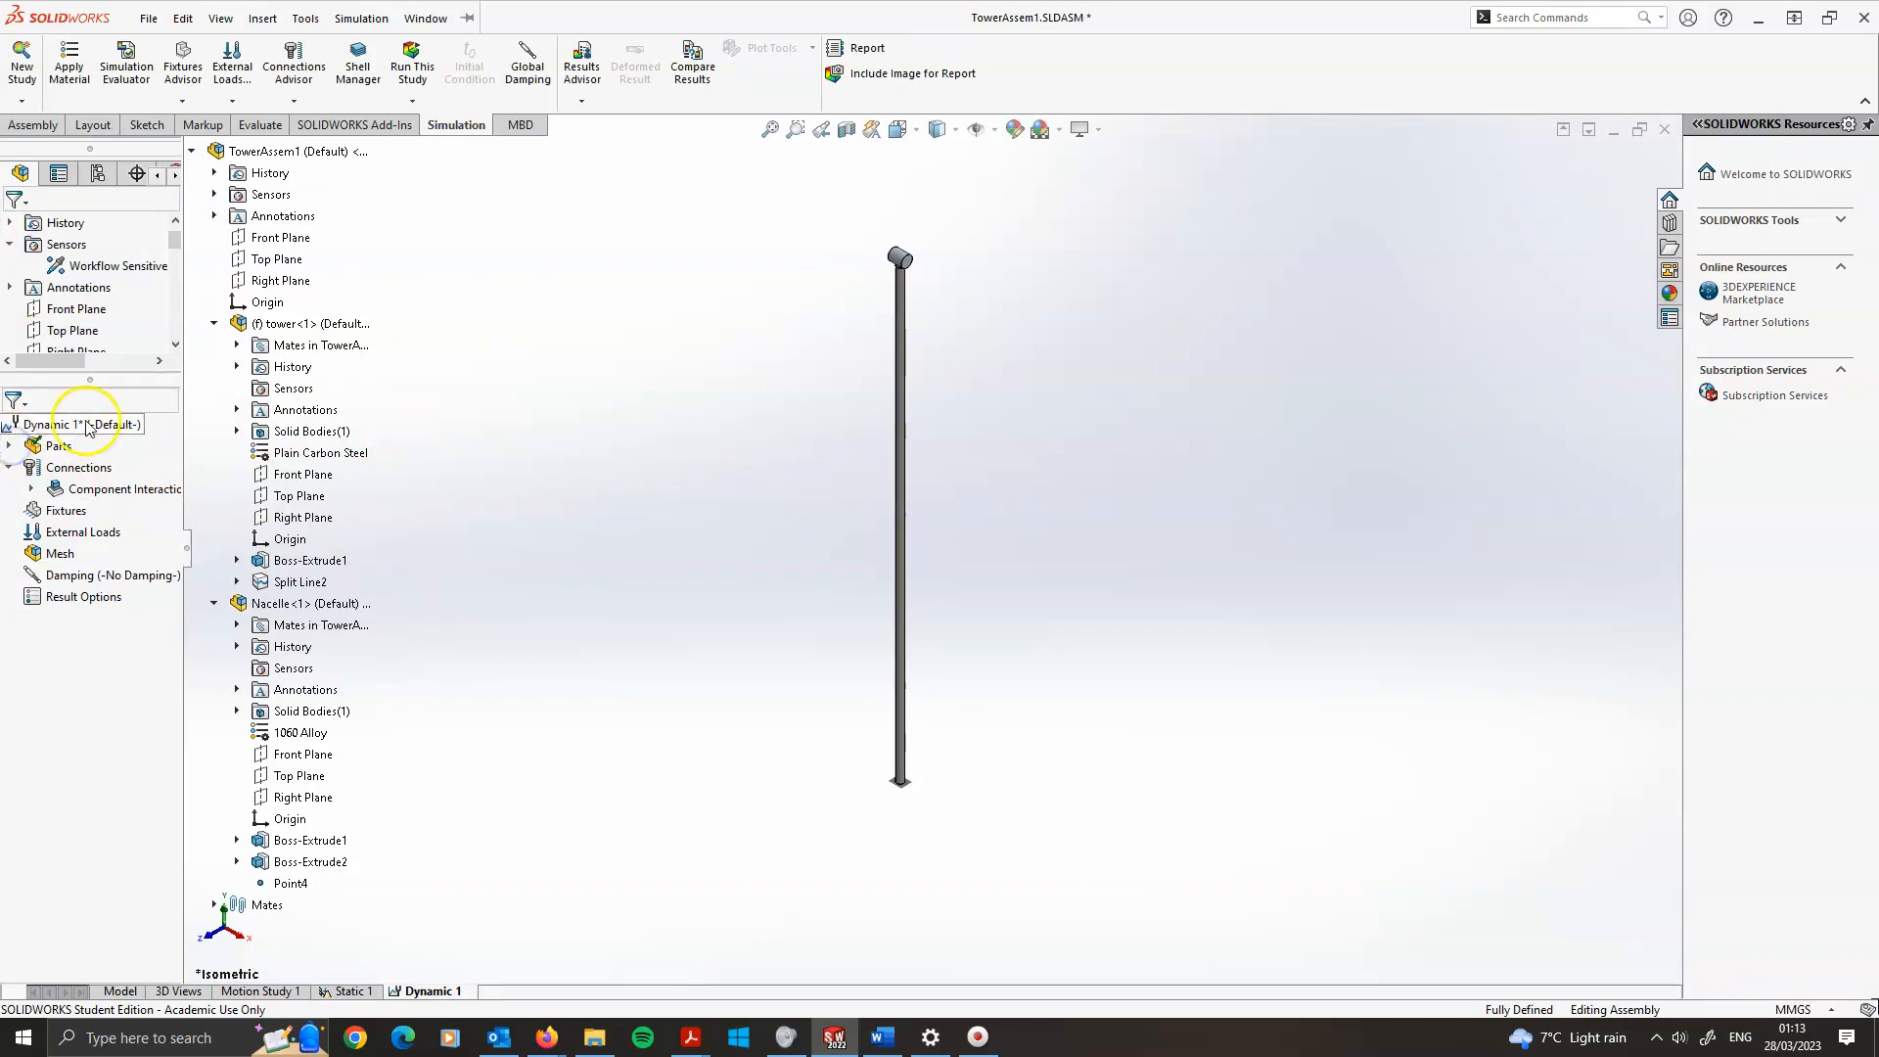
{"action": "right_click", "coordinate": [50, 424]}
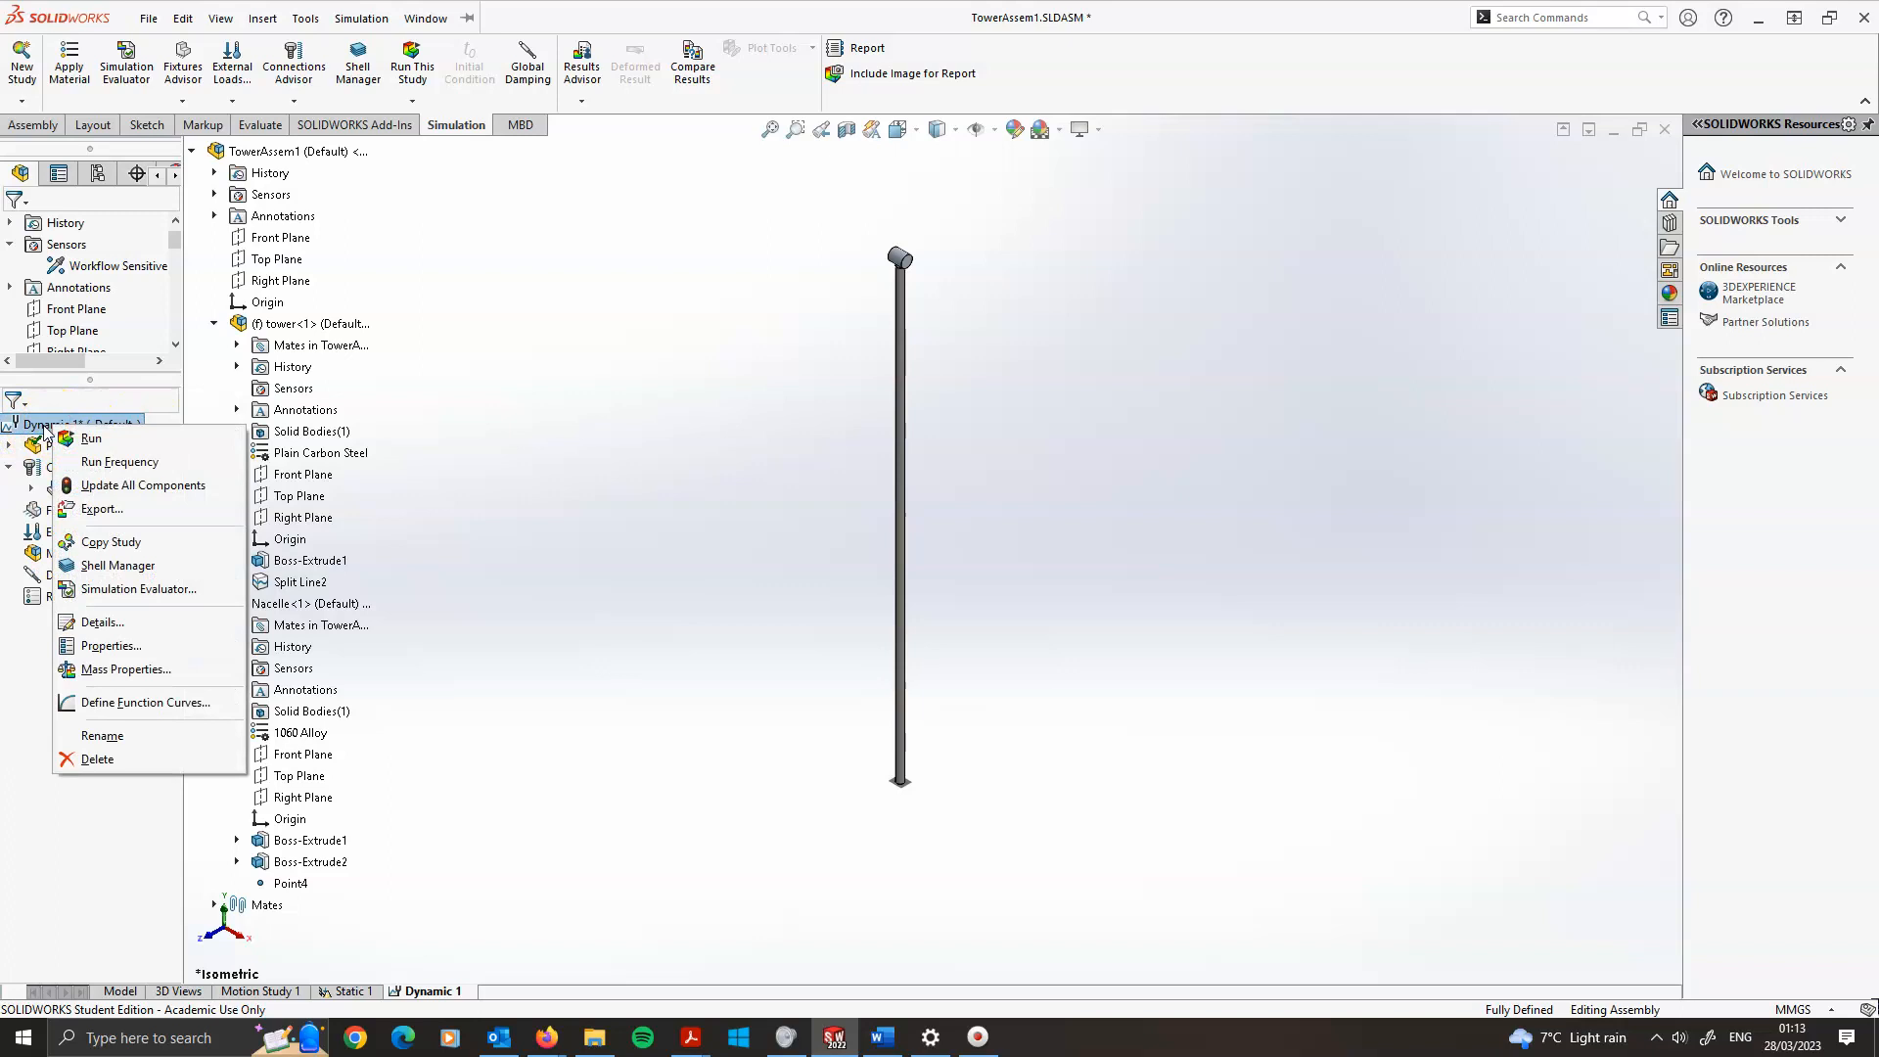
{"action": "left_click", "coordinate": [110, 646]}
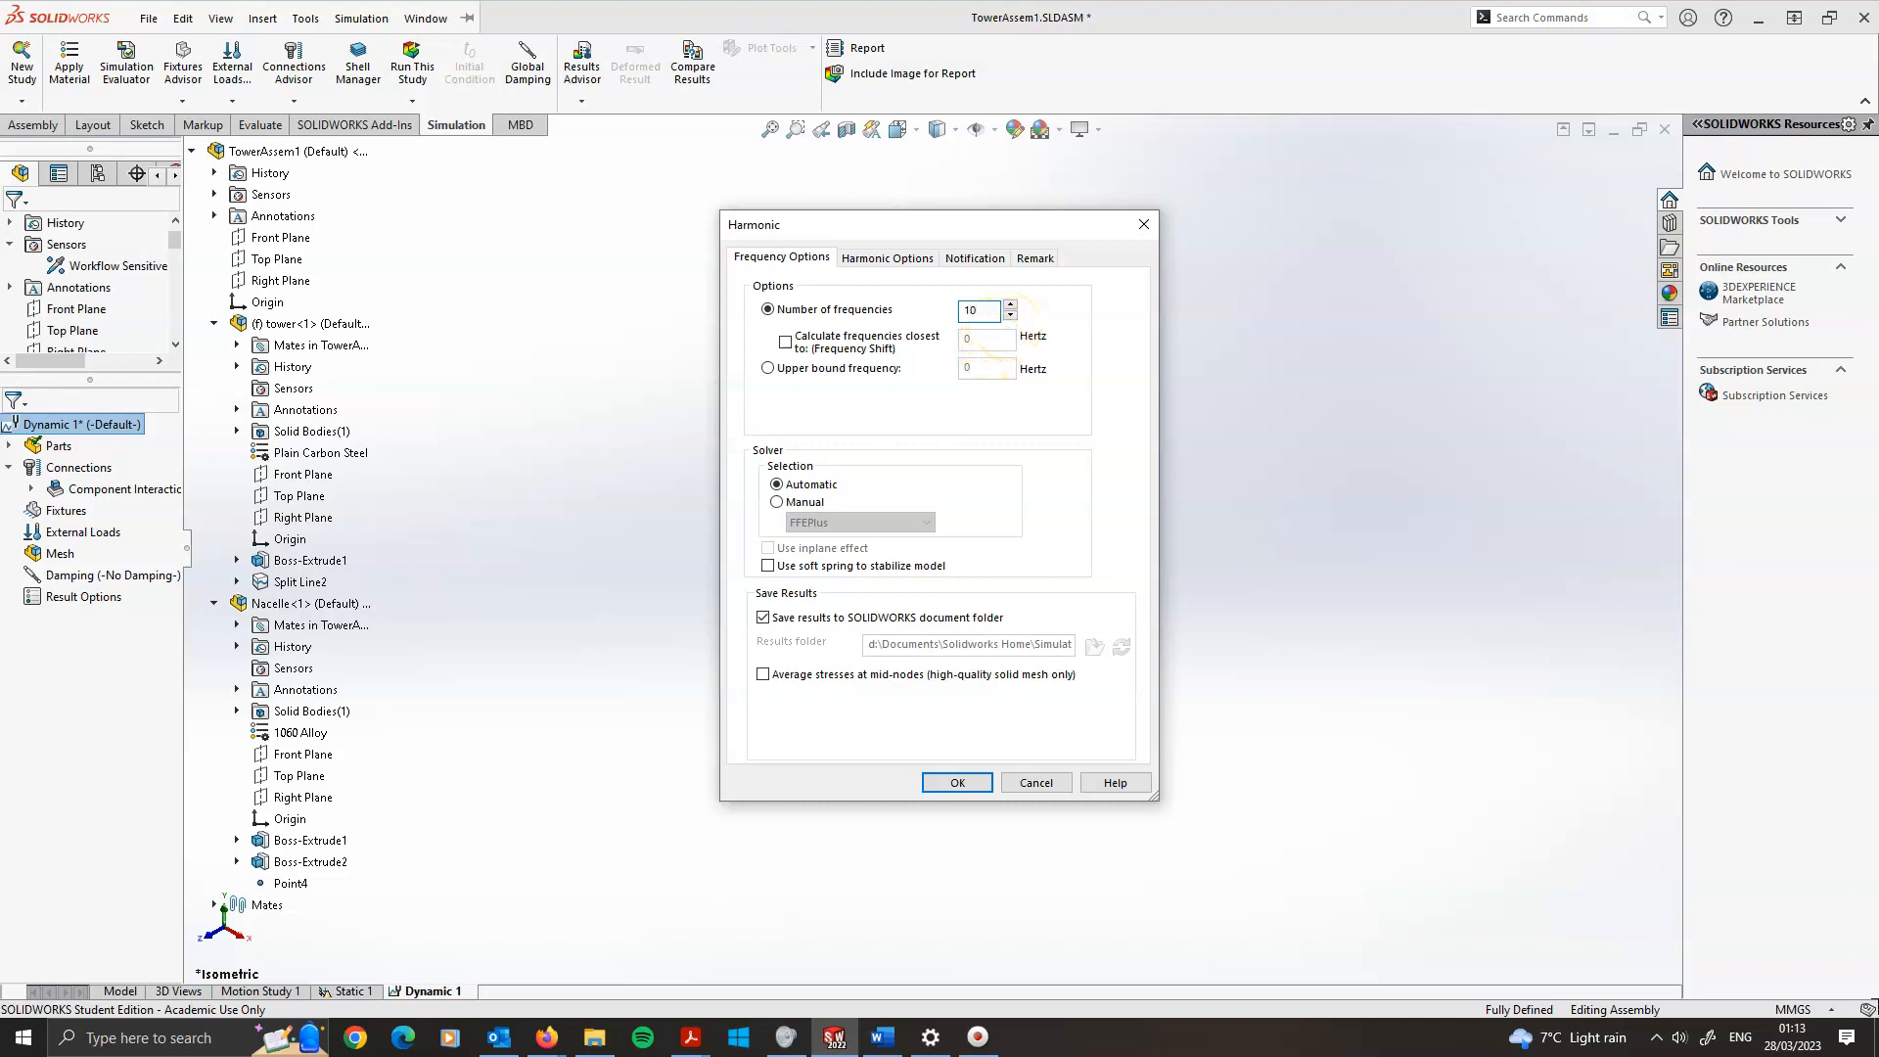
{"action": "left_click", "coordinate": [1035, 259]}
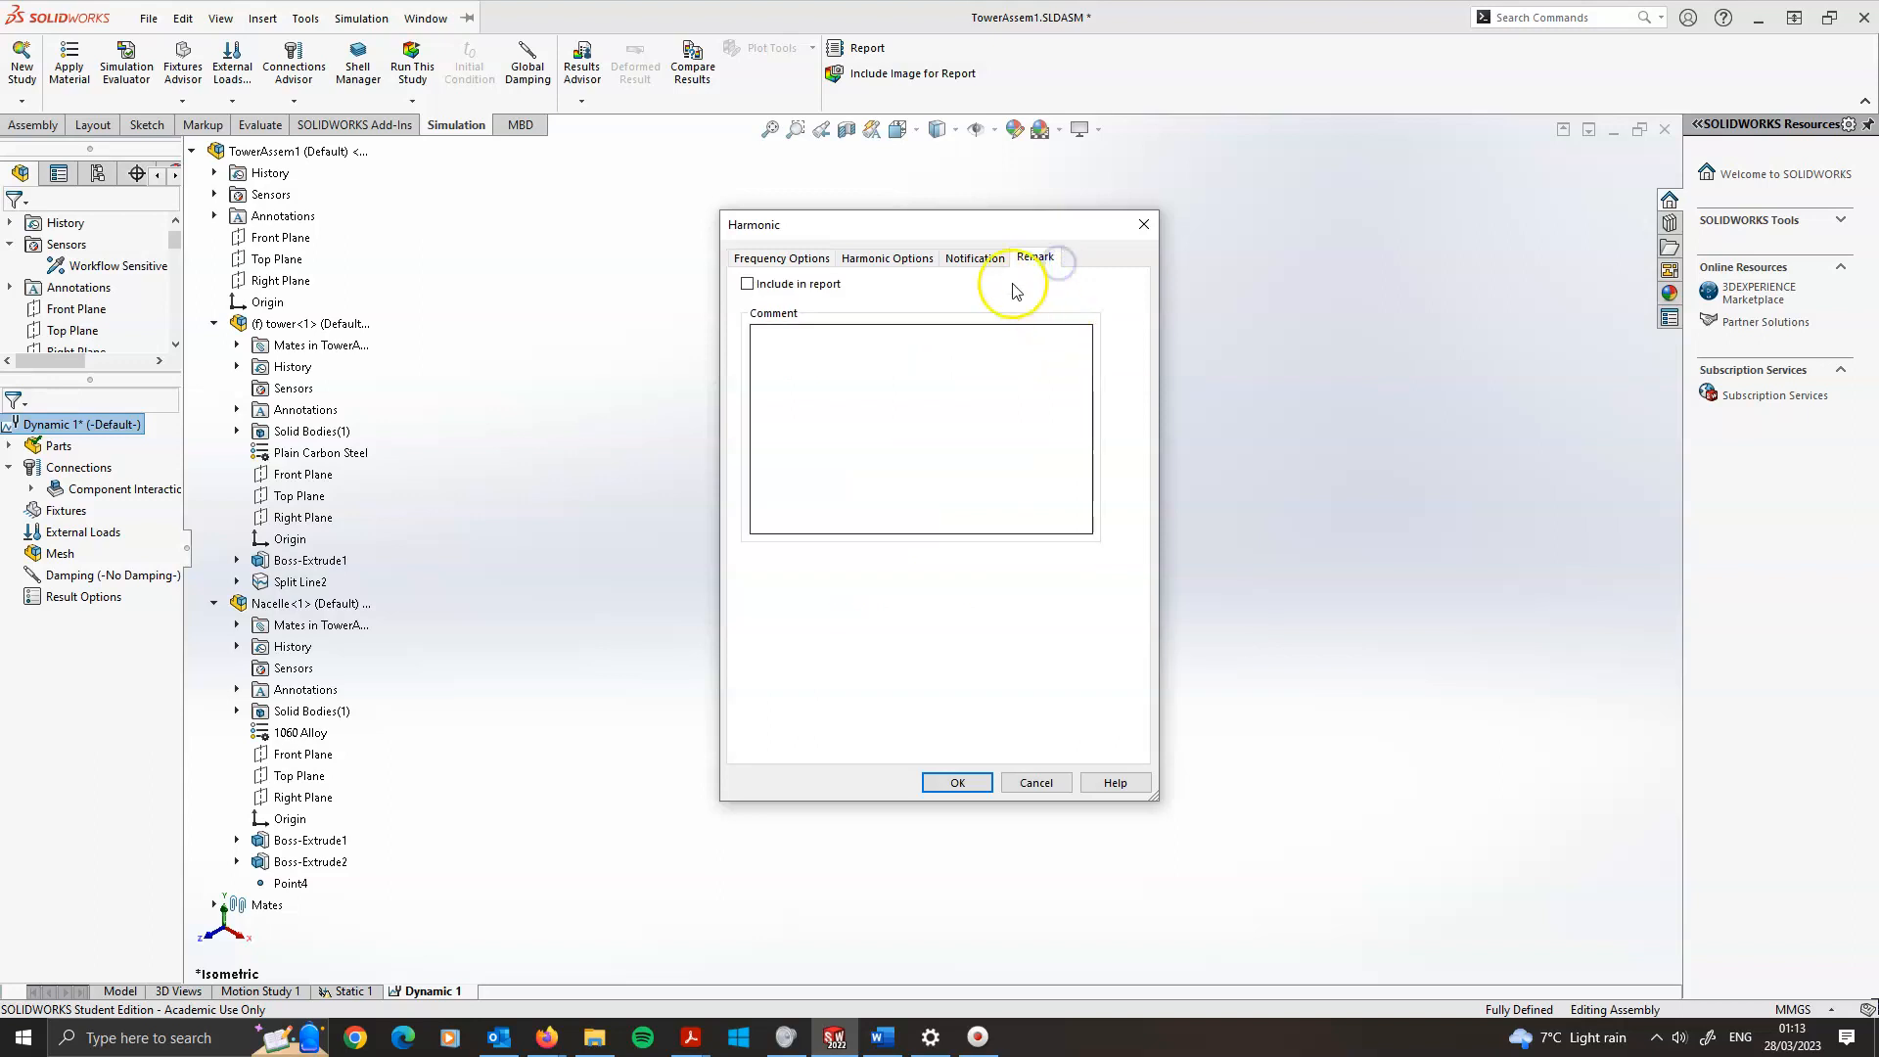
{"action": "left_click", "coordinate": [776, 256]}
{"action": "left_click_drag", "start_coordinate": [986, 223], "coordinate": [1403, 232]}
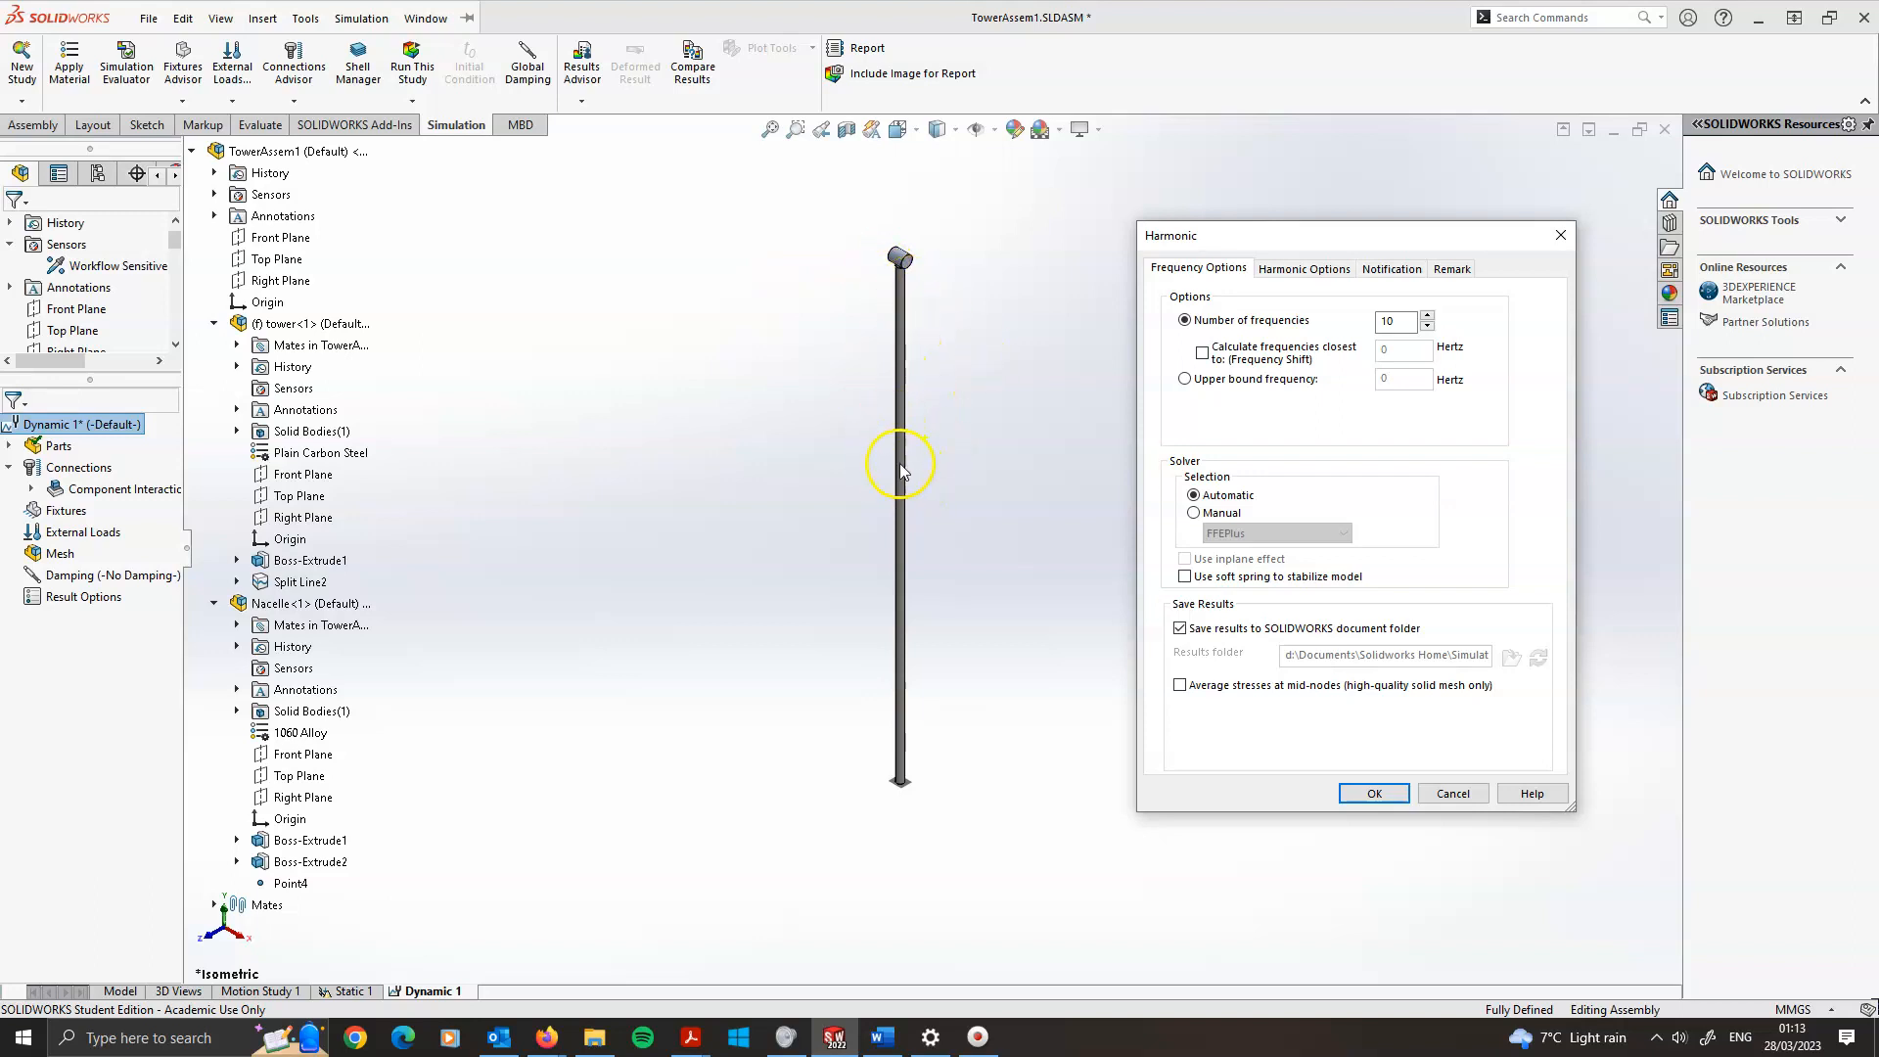
{"action": "left_click", "coordinate": [1383, 346]}
{"action": "left_click", "coordinate": [1298, 271]}
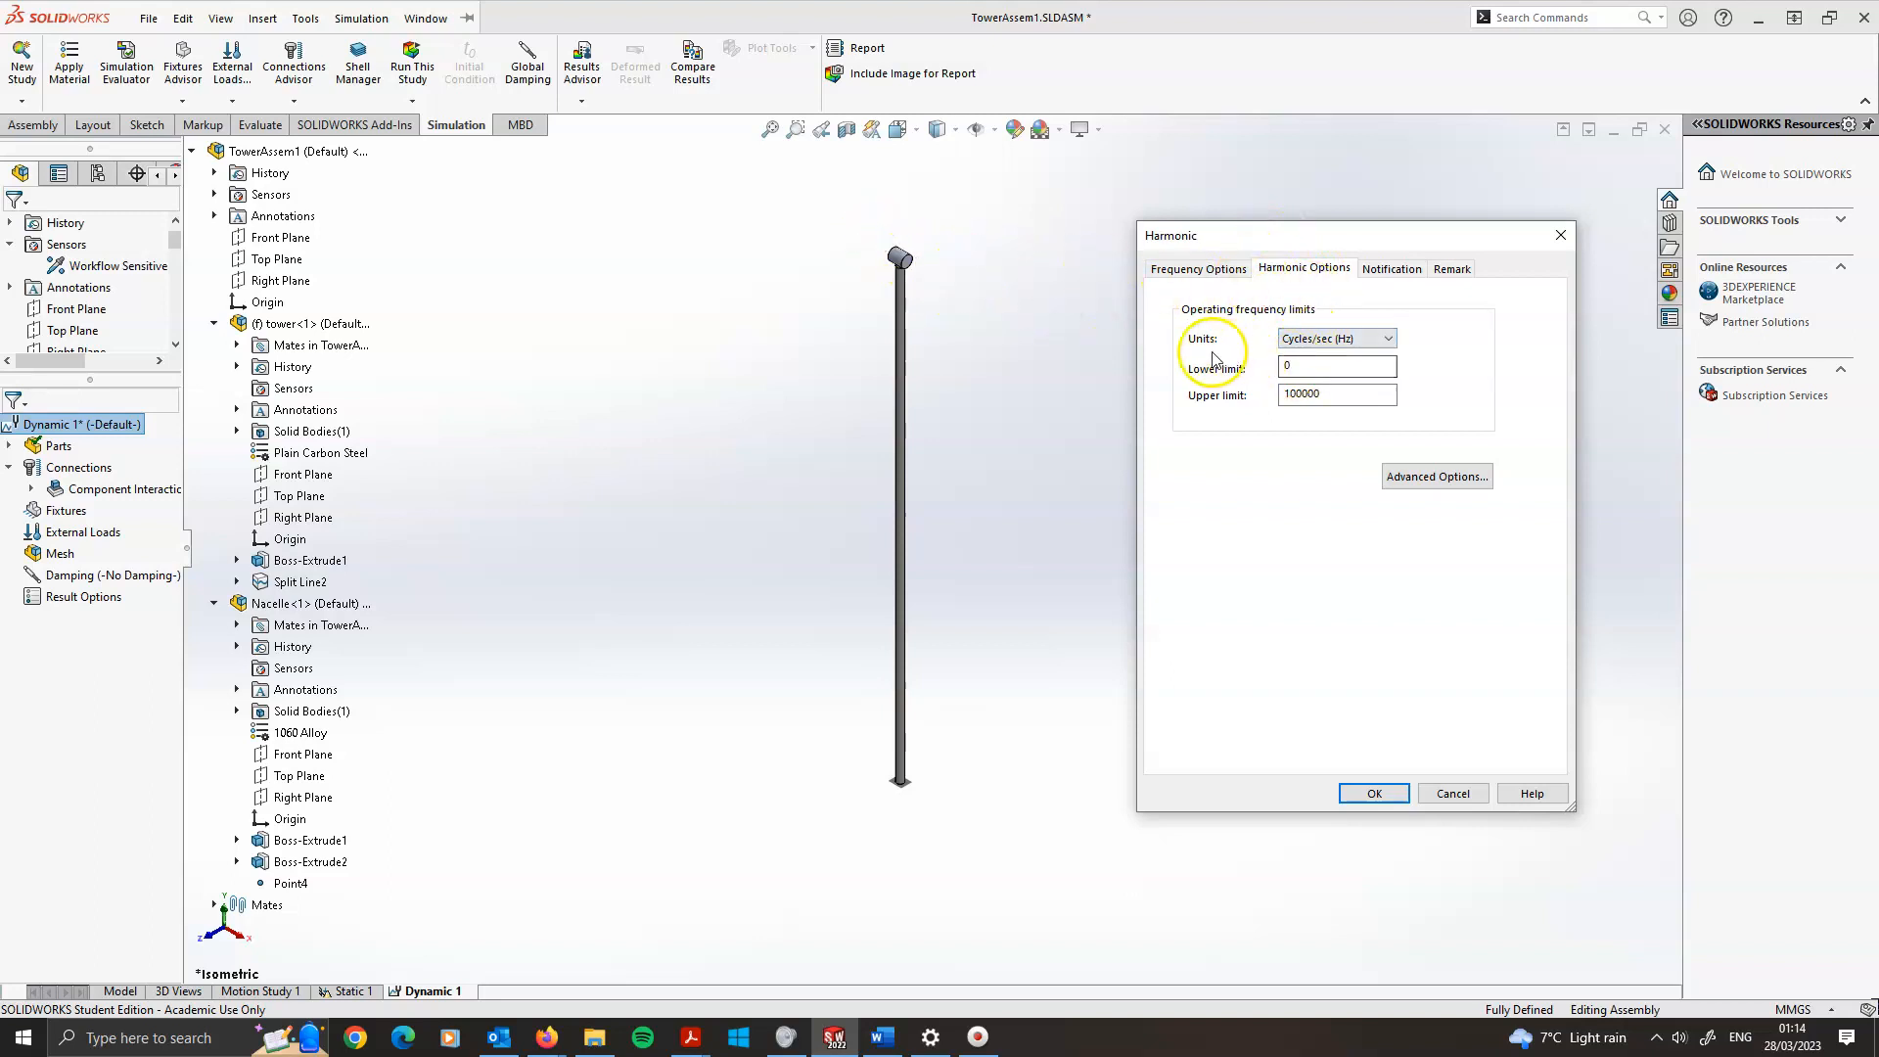
Set the harmonic operating frequency limits in Hz, with a lower limit of 0 and an upper limit of 100
{"action": "left_click", "coordinate": [1339, 338]}
{"action": "left_click", "coordinate": [1326, 340]}
{"action": "left_click", "coordinate": [1309, 339]}
{"action": "left_click", "coordinate": [1313, 349]}
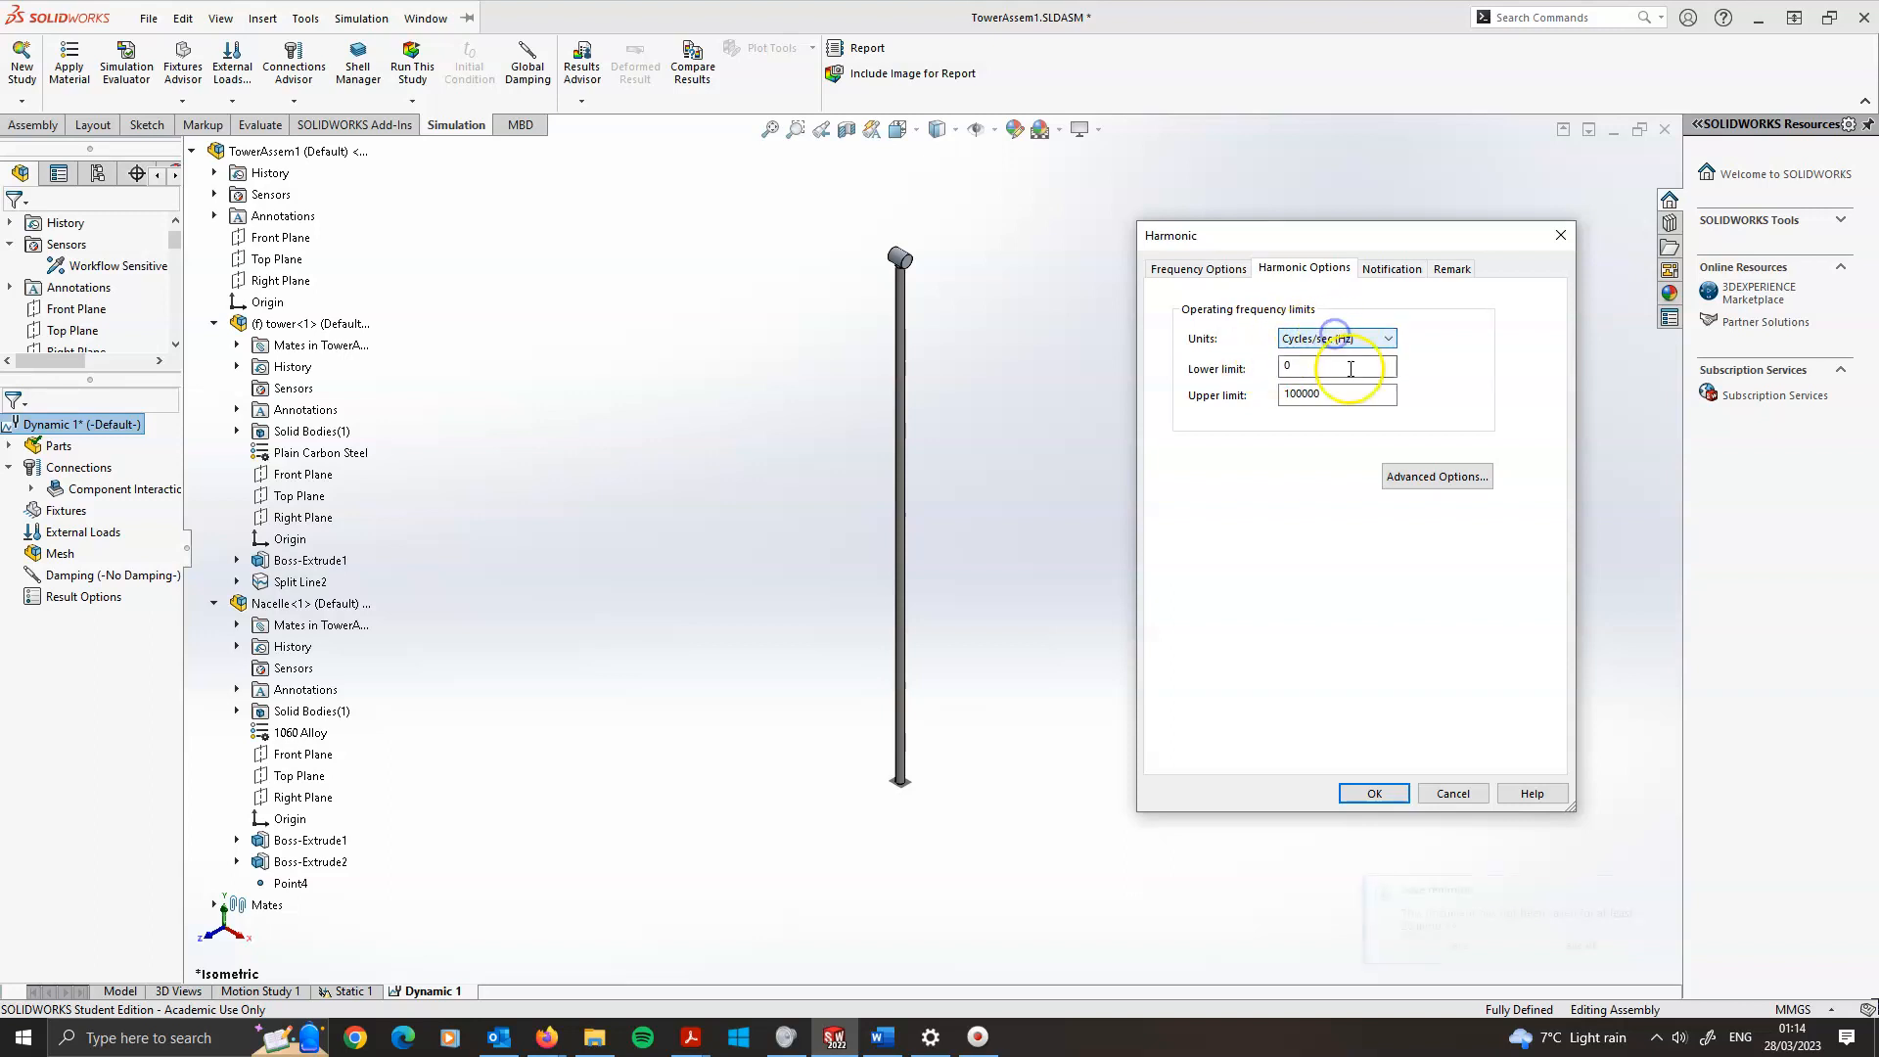
{"action": "left_click", "coordinate": [1332, 368]}
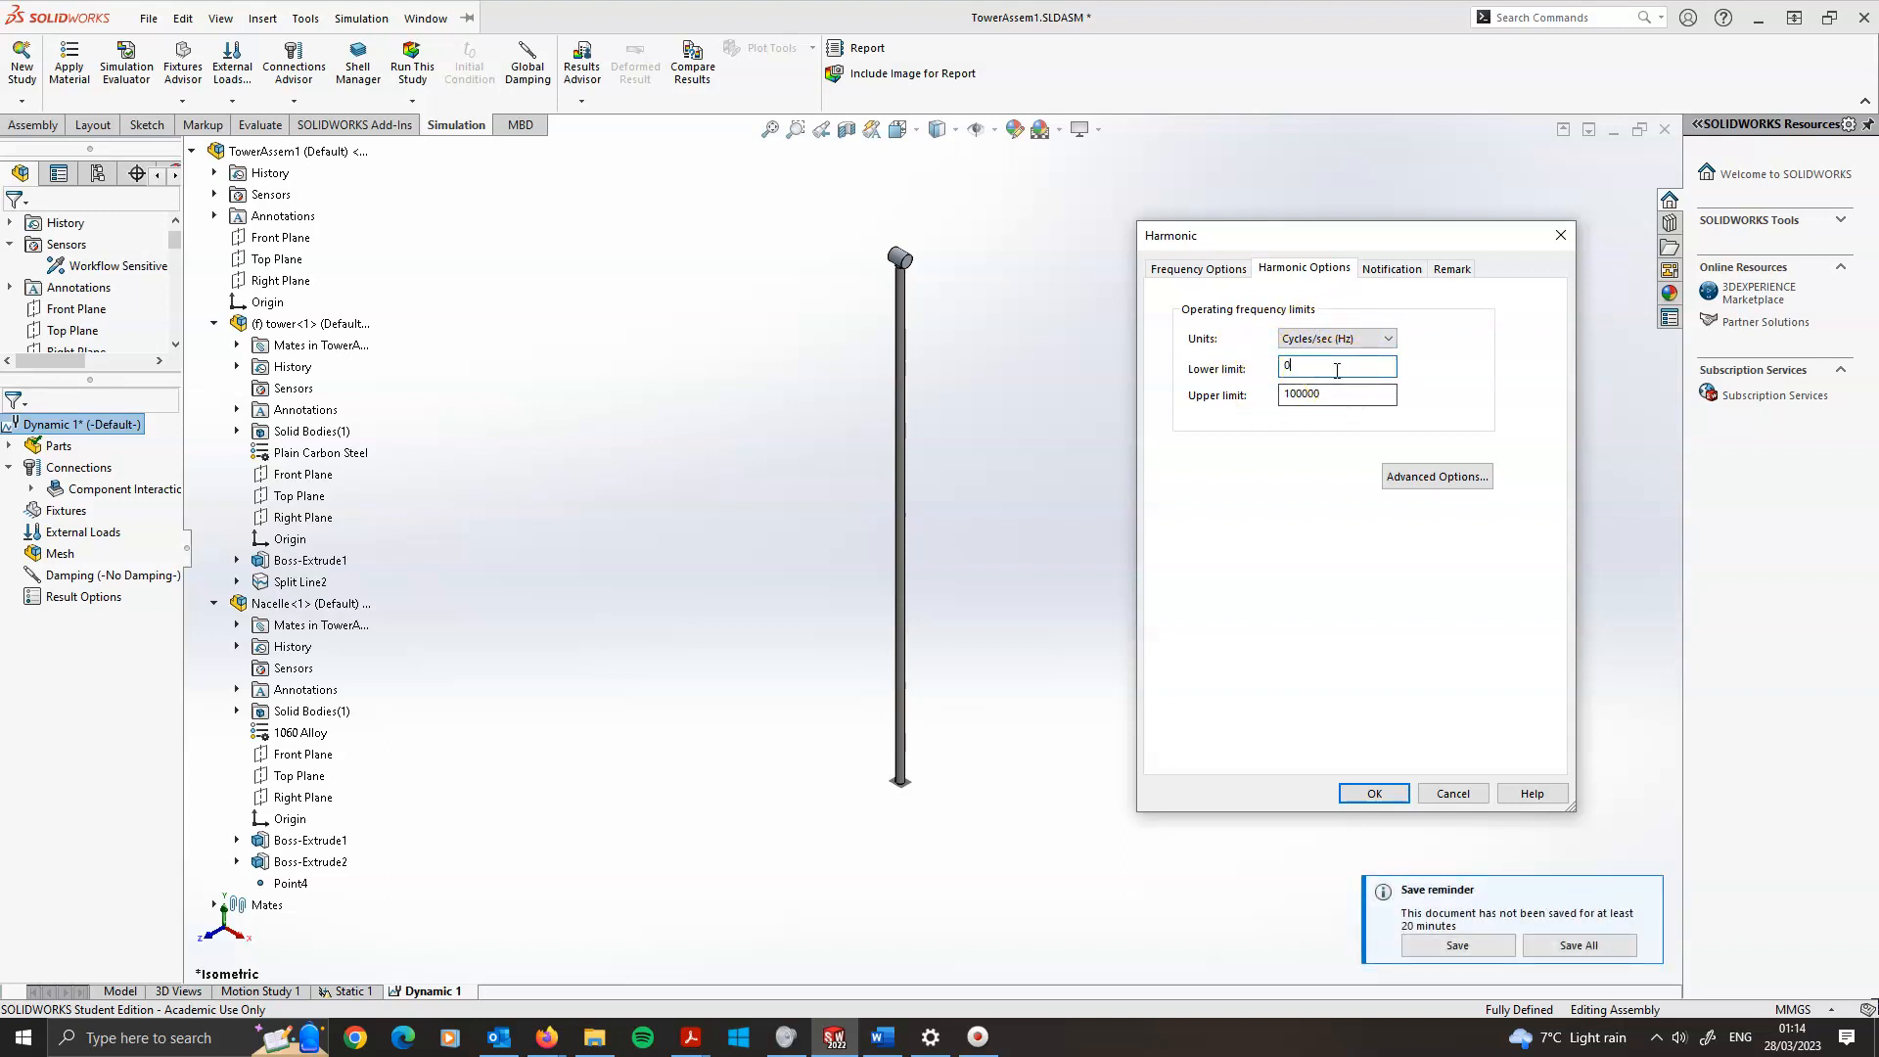
{"action": "left_click", "coordinate": [1342, 393]}
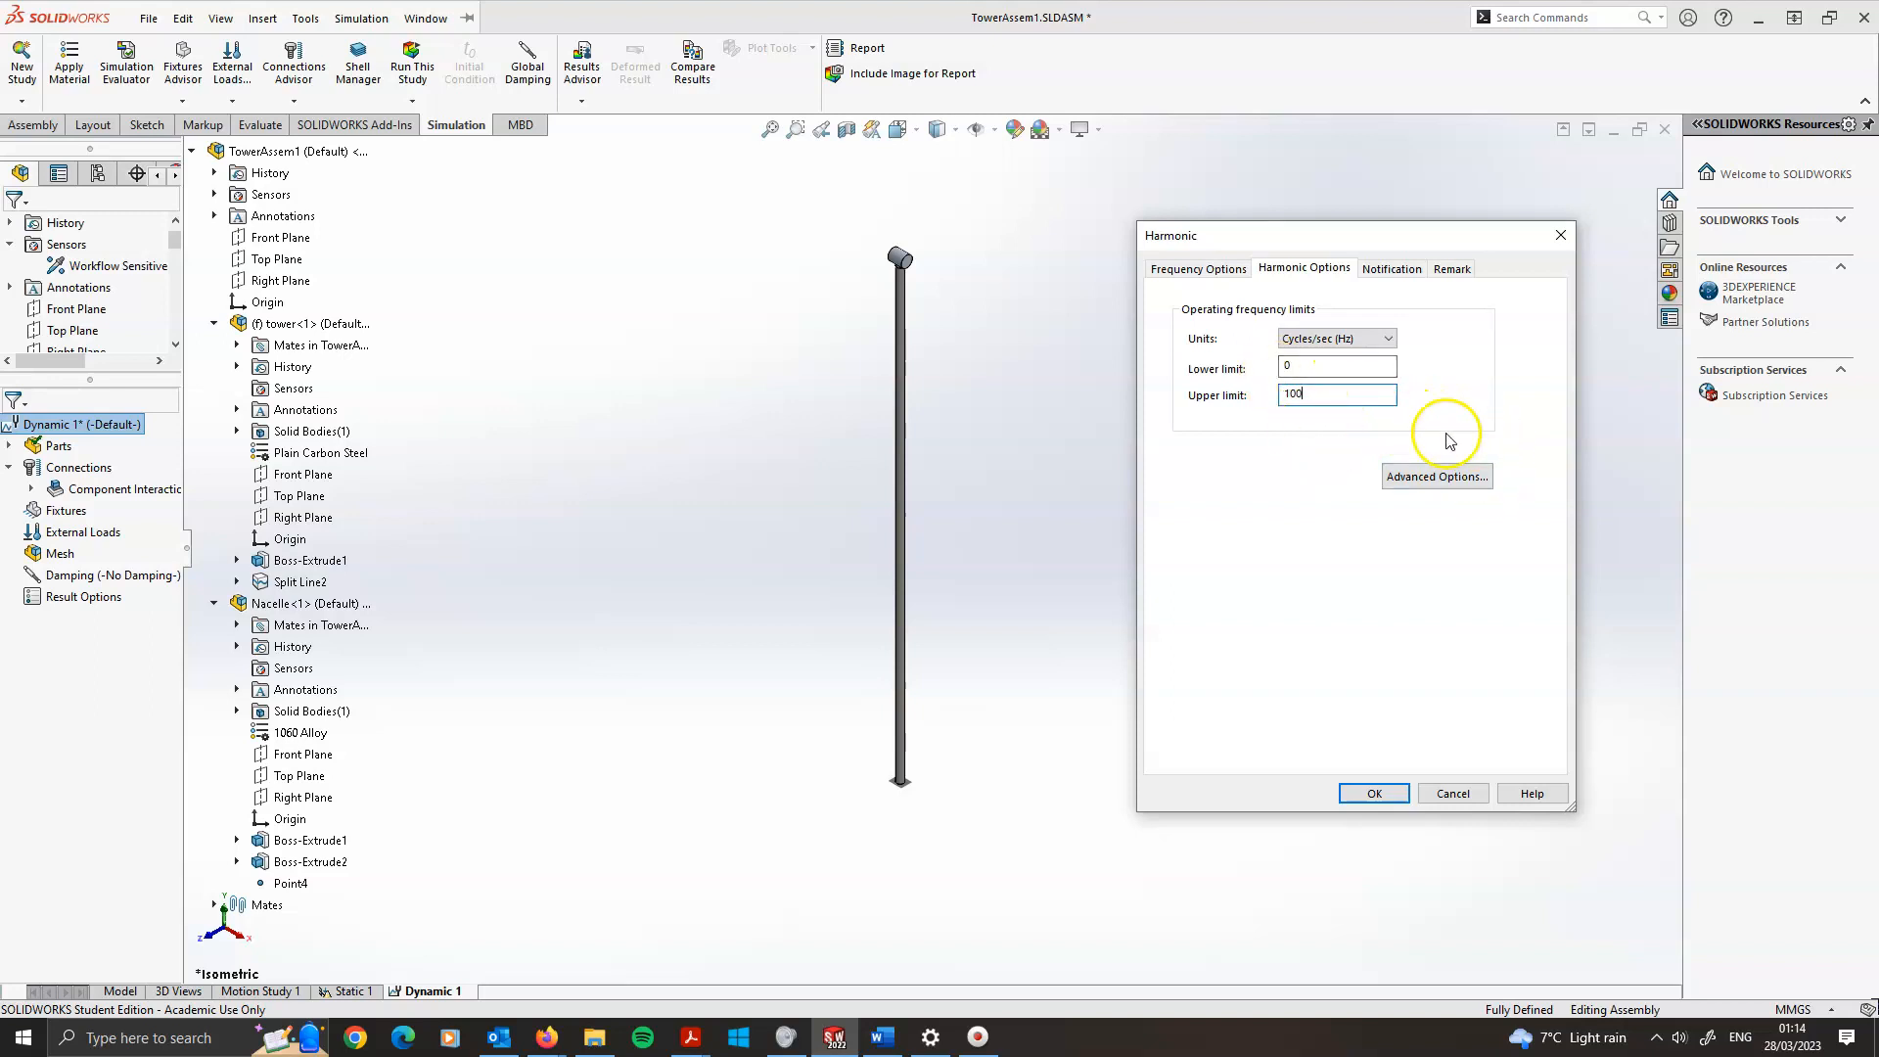
Set the number of frequencies to 10 in the frequency options
{"action": "left_click", "coordinate": [1416, 485]}
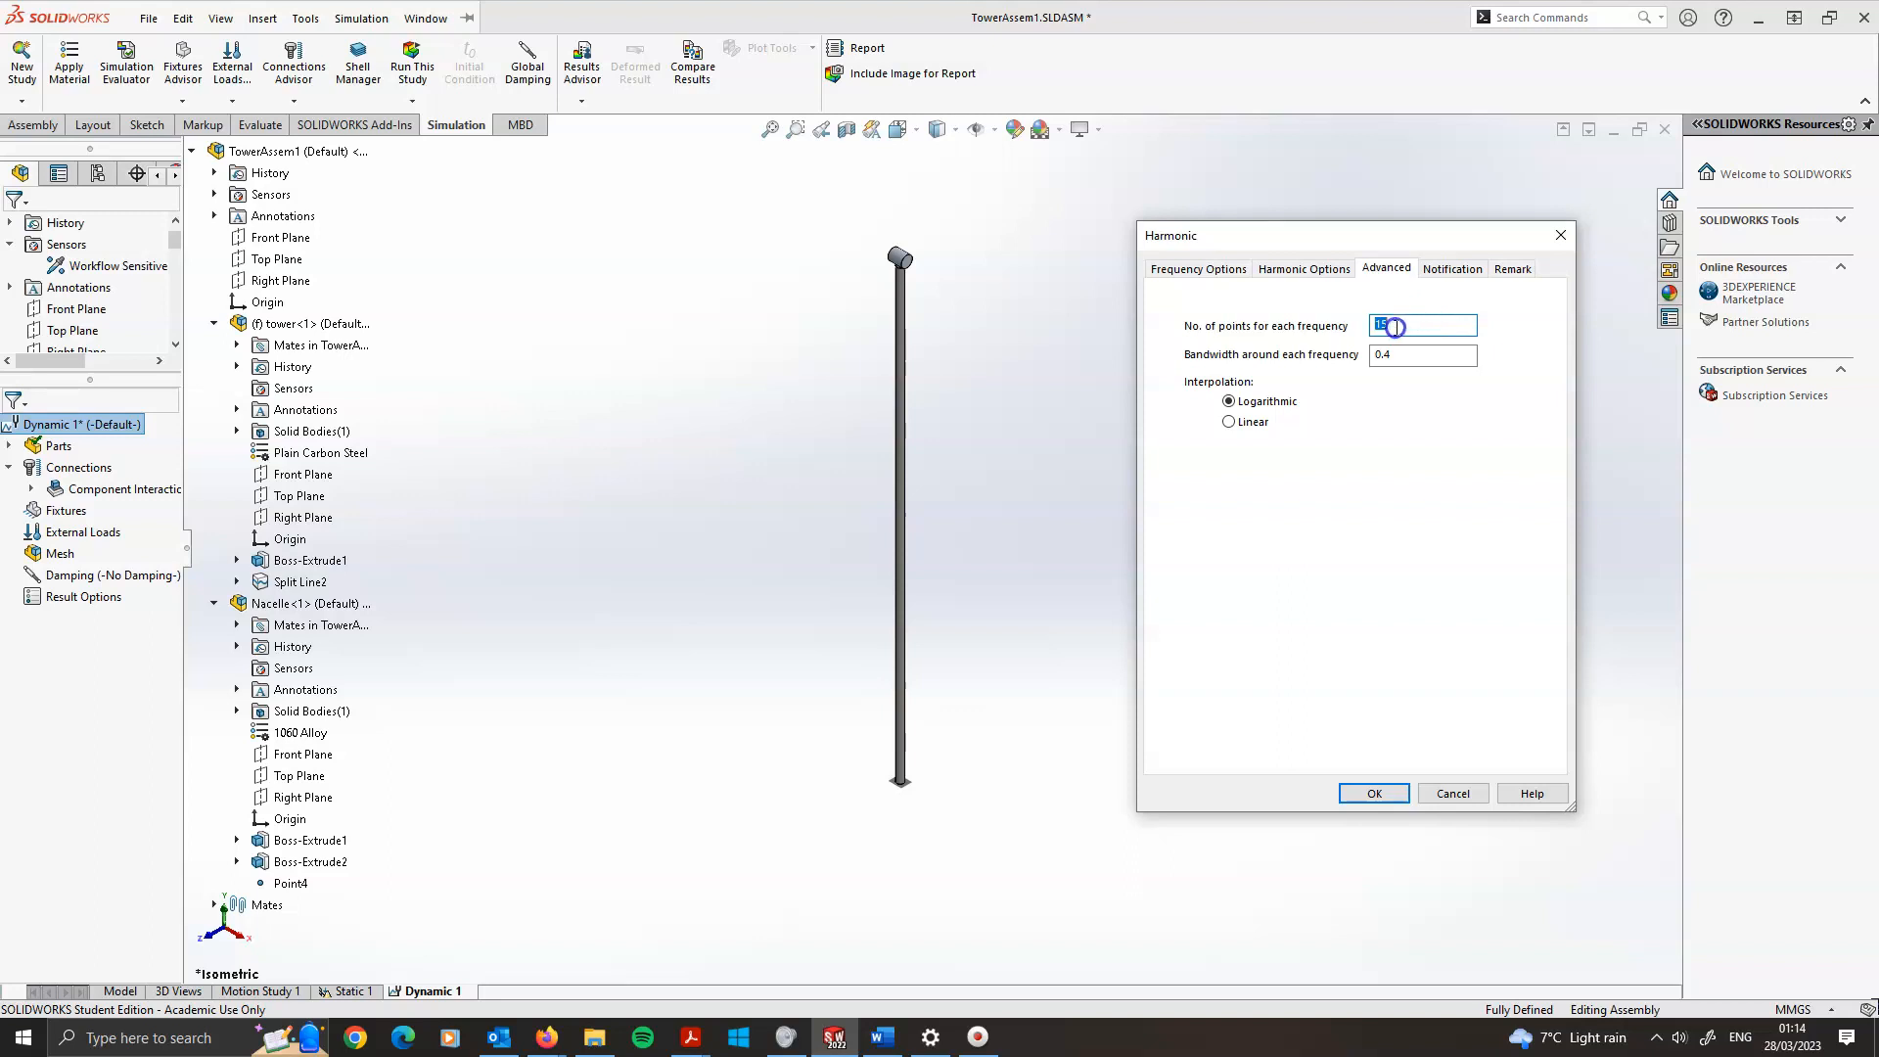
{"action": "left_click", "coordinate": [1198, 268]}
{"action": "left_click", "coordinate": [1390, 321]}
{"action": "type", "text": "10"}
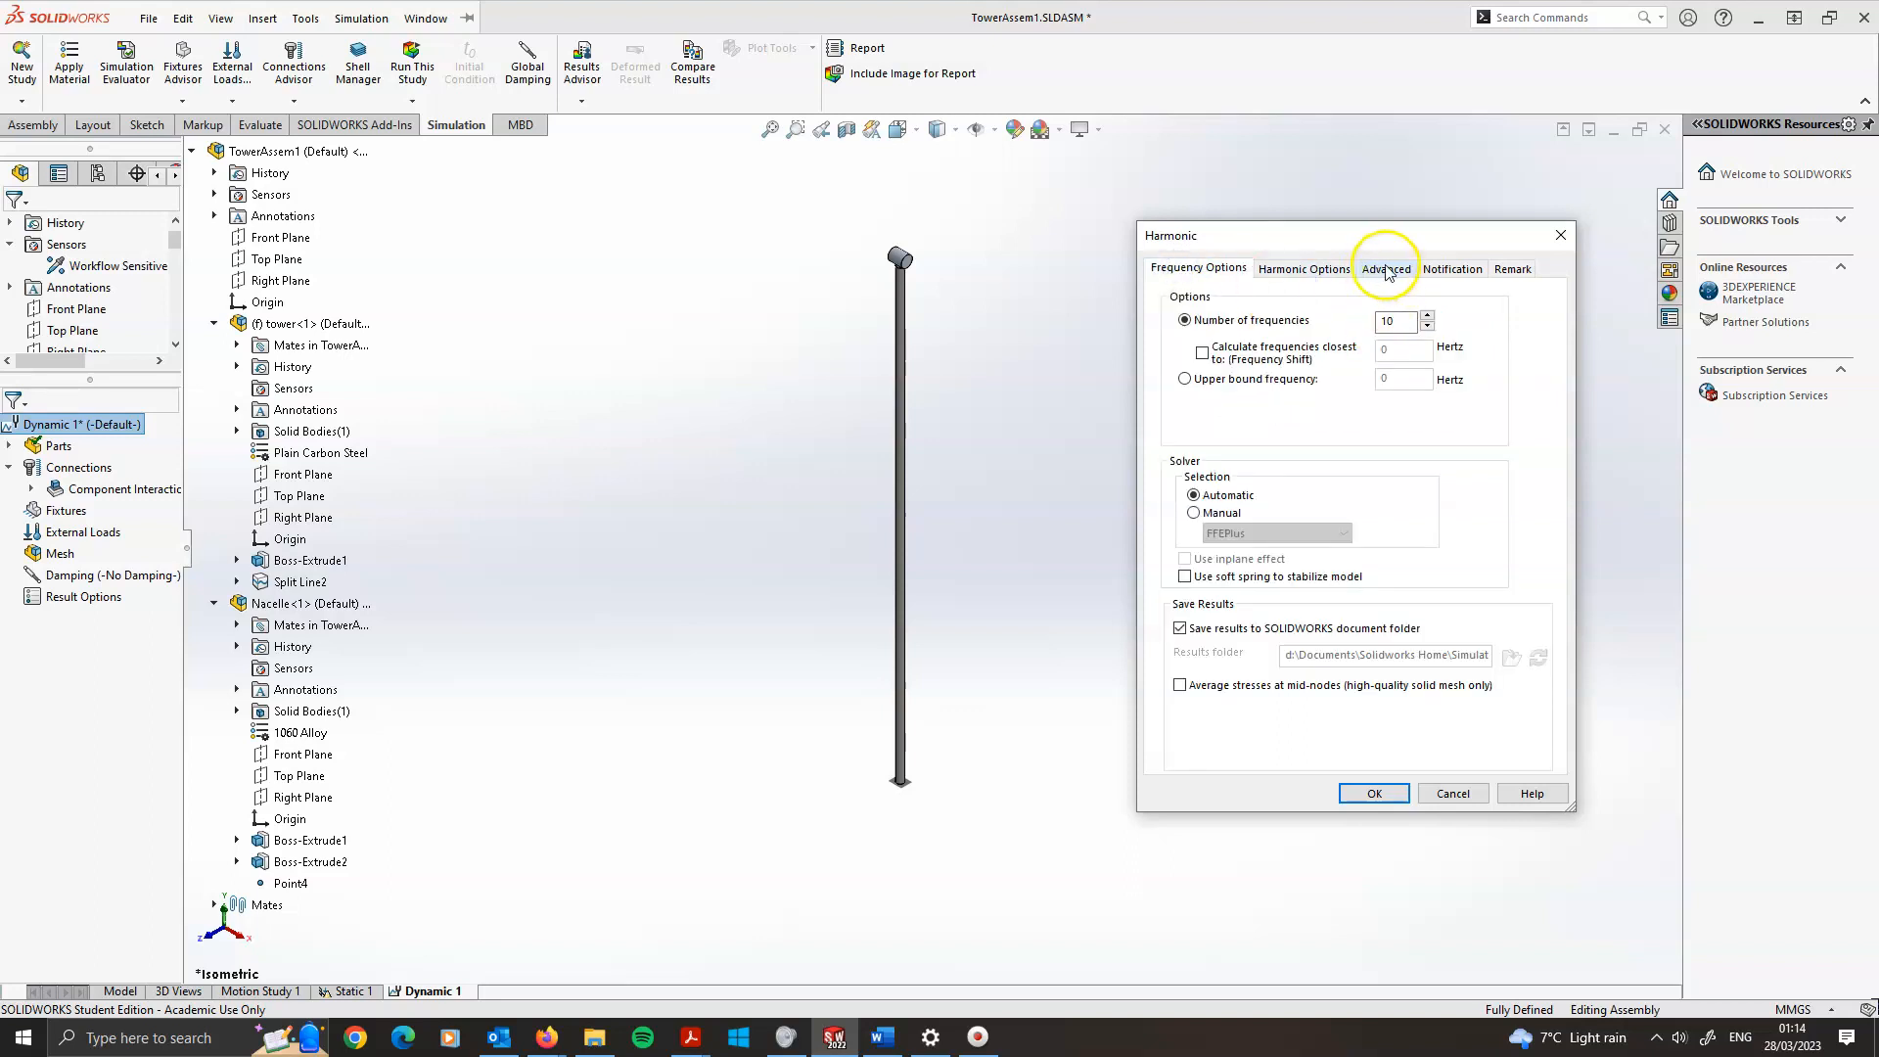
Review the advanced harmonic options for points per frequency and bandwidth, then accept the study properties
{"action": "left_click", "coordinate": [1303, 268]}
{"action": "left_click", "coordinate": [1423, 477]}
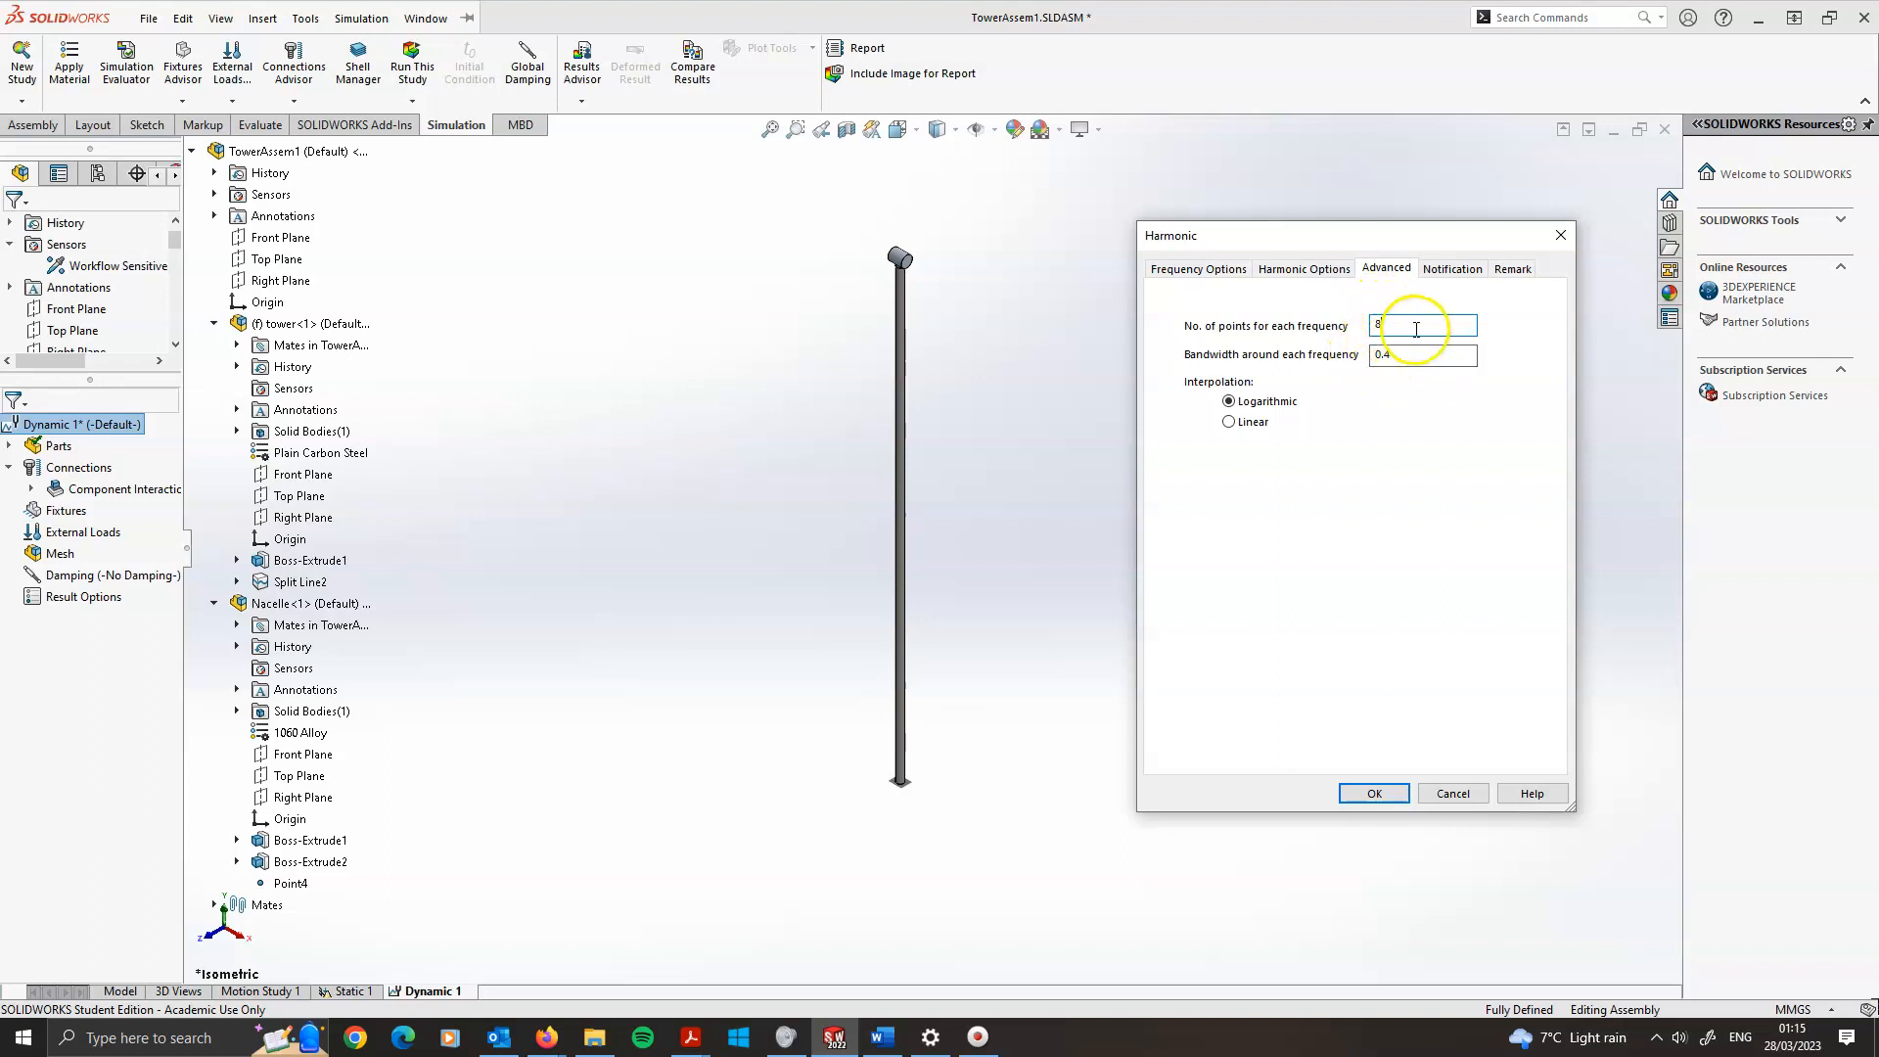
{"action": "left_click", "coordinate": [1373, 794]}
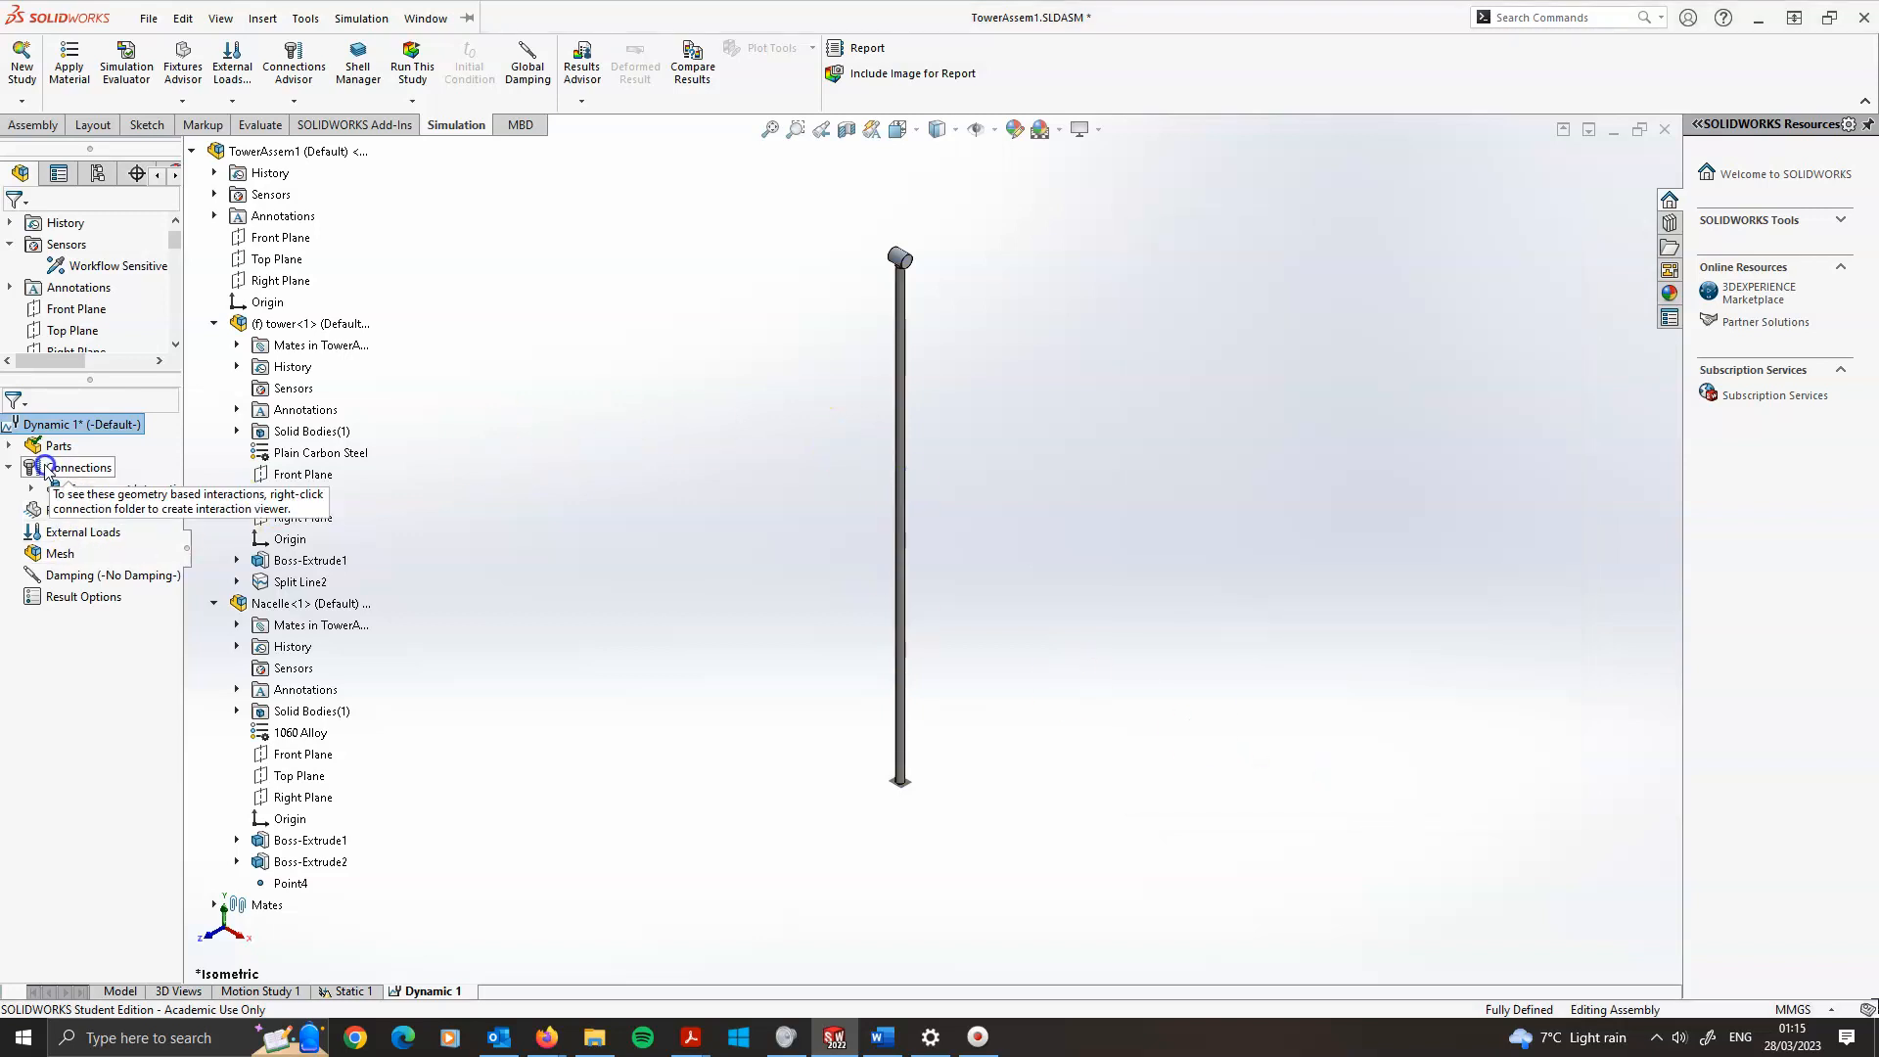
Treat the tower part of the dynamic study as a beam
{"action": "left_click", "coordinate": [9, 448]}
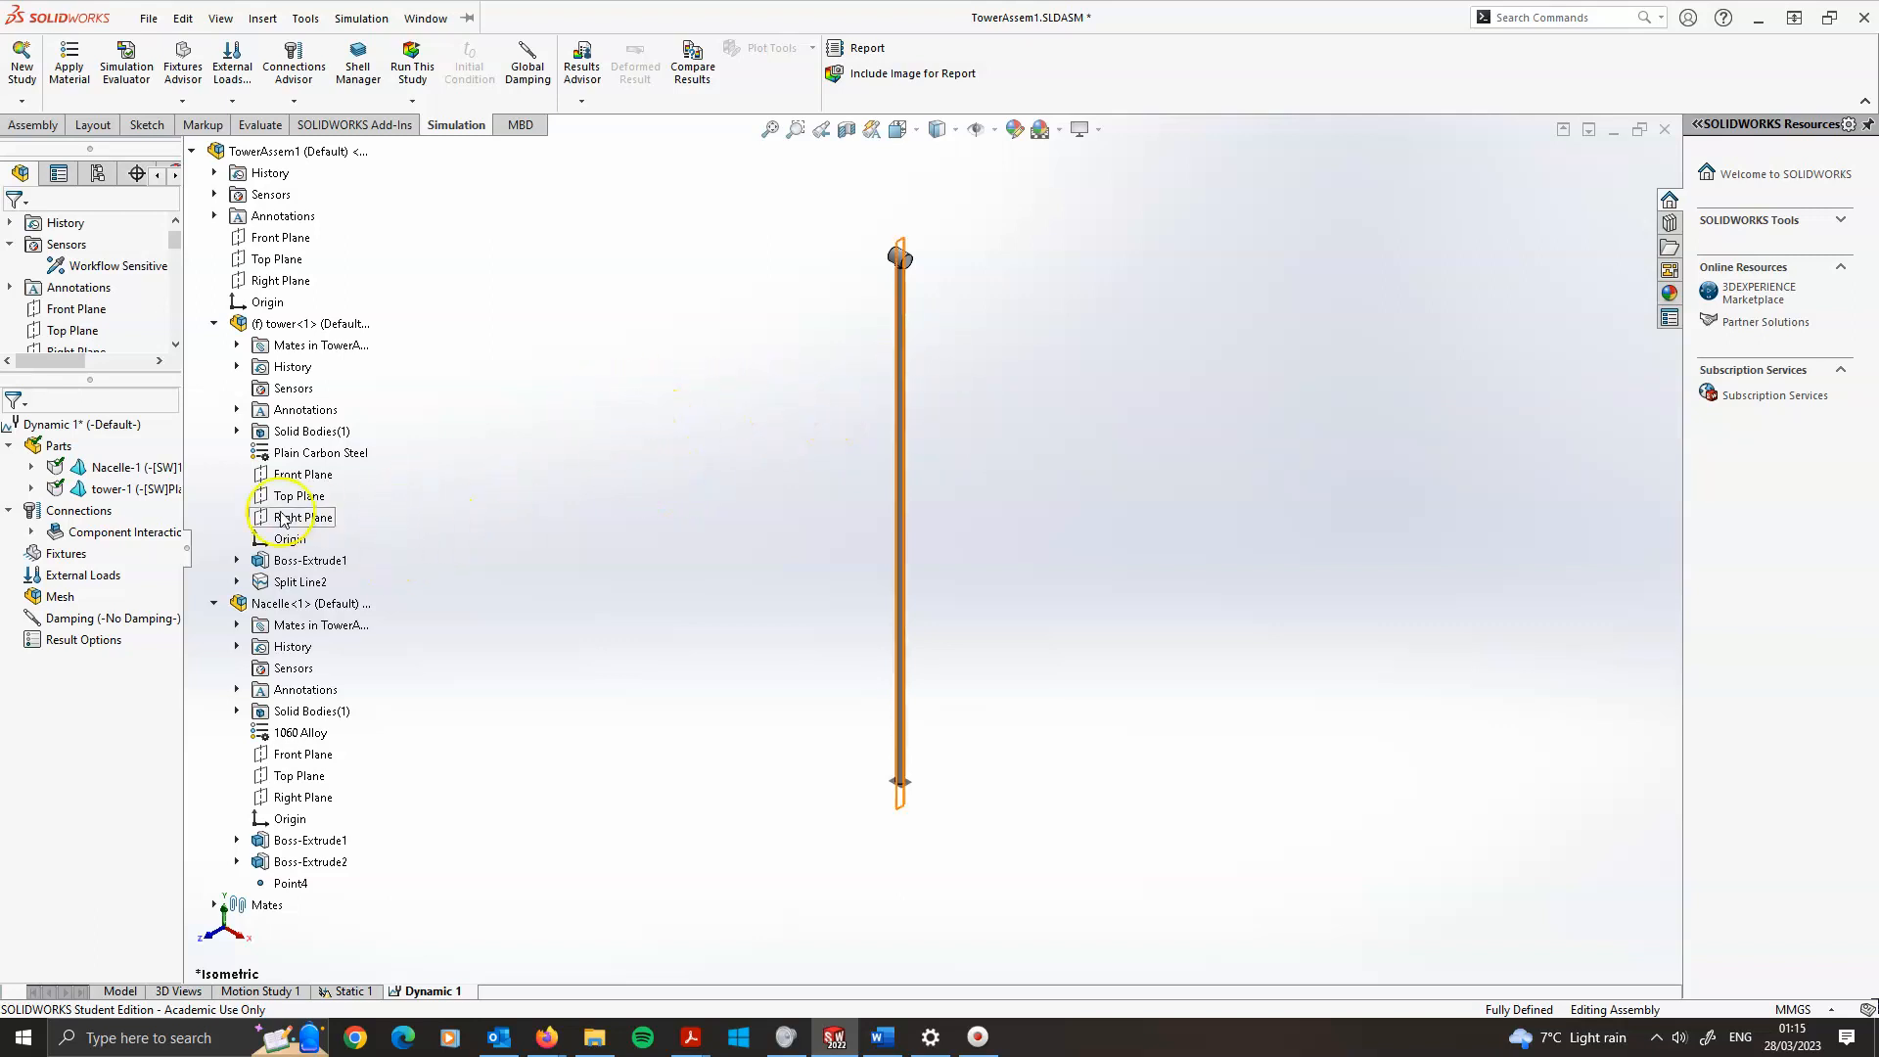
{"action": "right_click", "coordinate": [75, 490]}
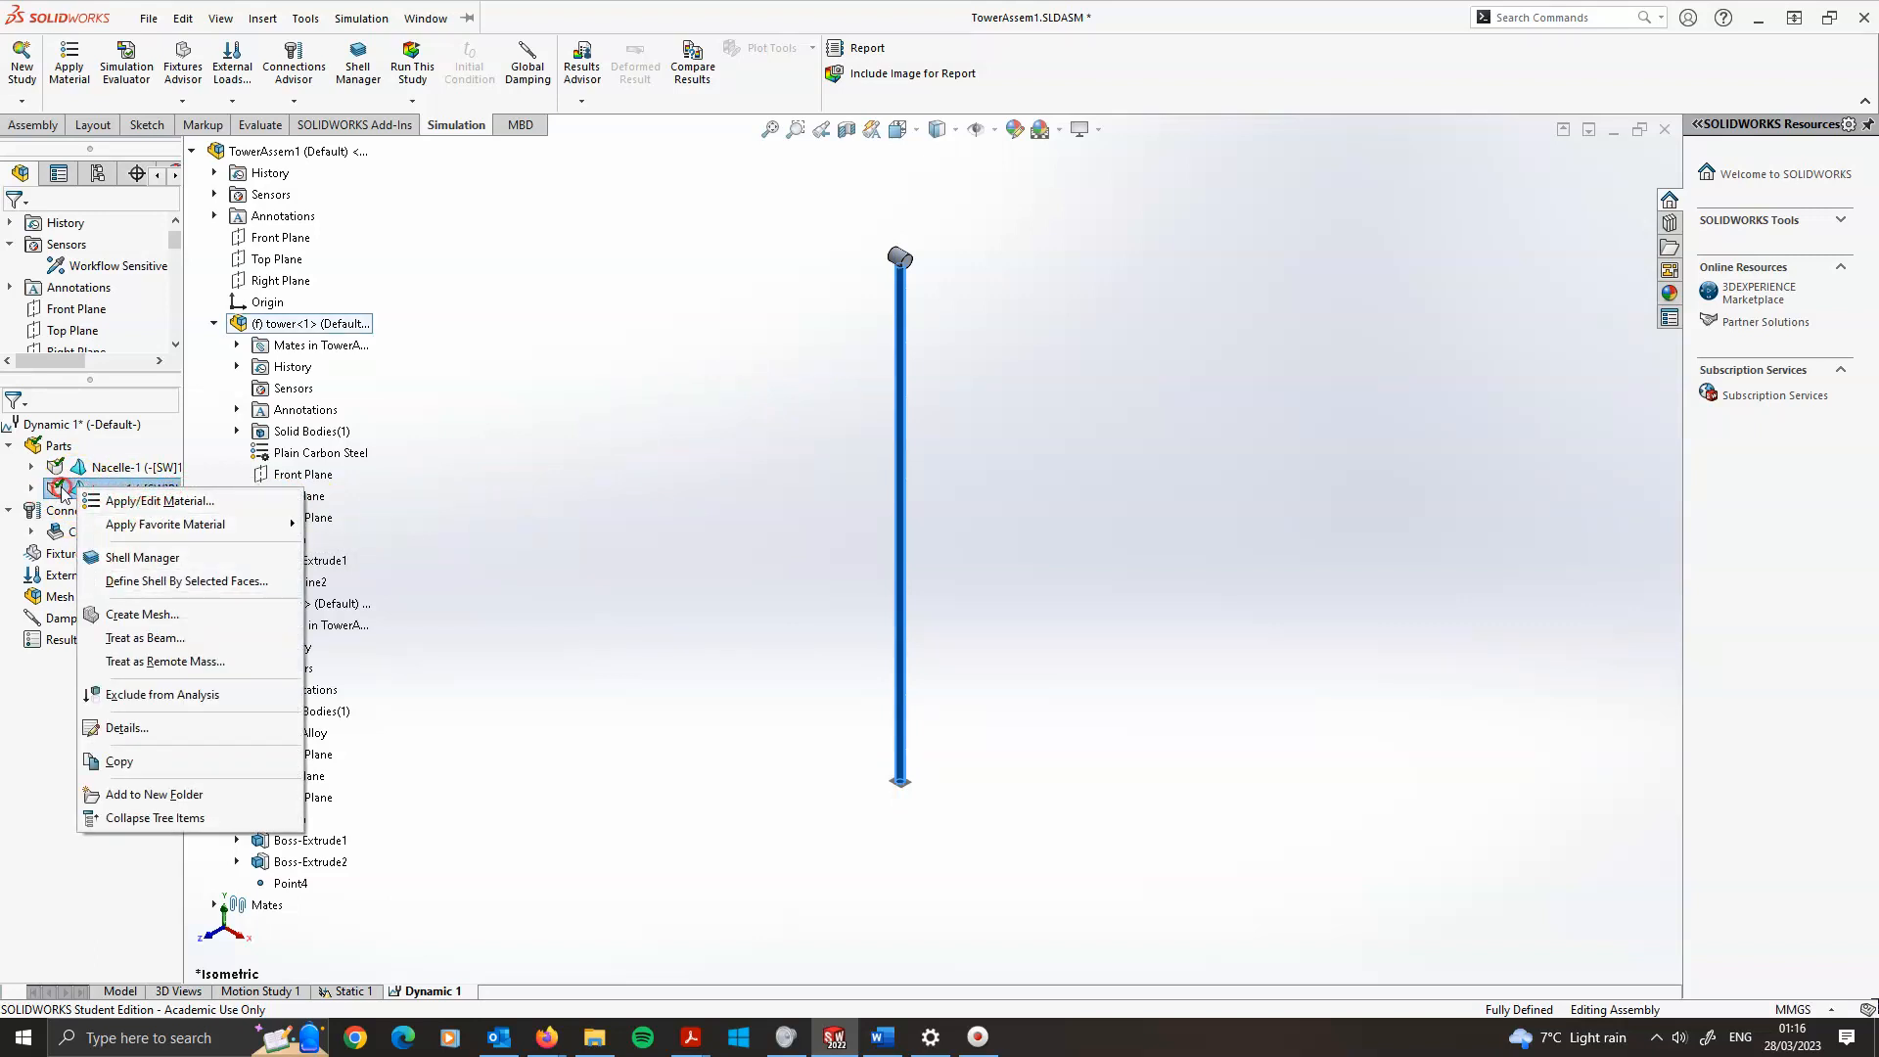
{"action": "left_click", "coordinate": [60, 490]}
{"action": "right_click", "coordinate": [106, 494]}
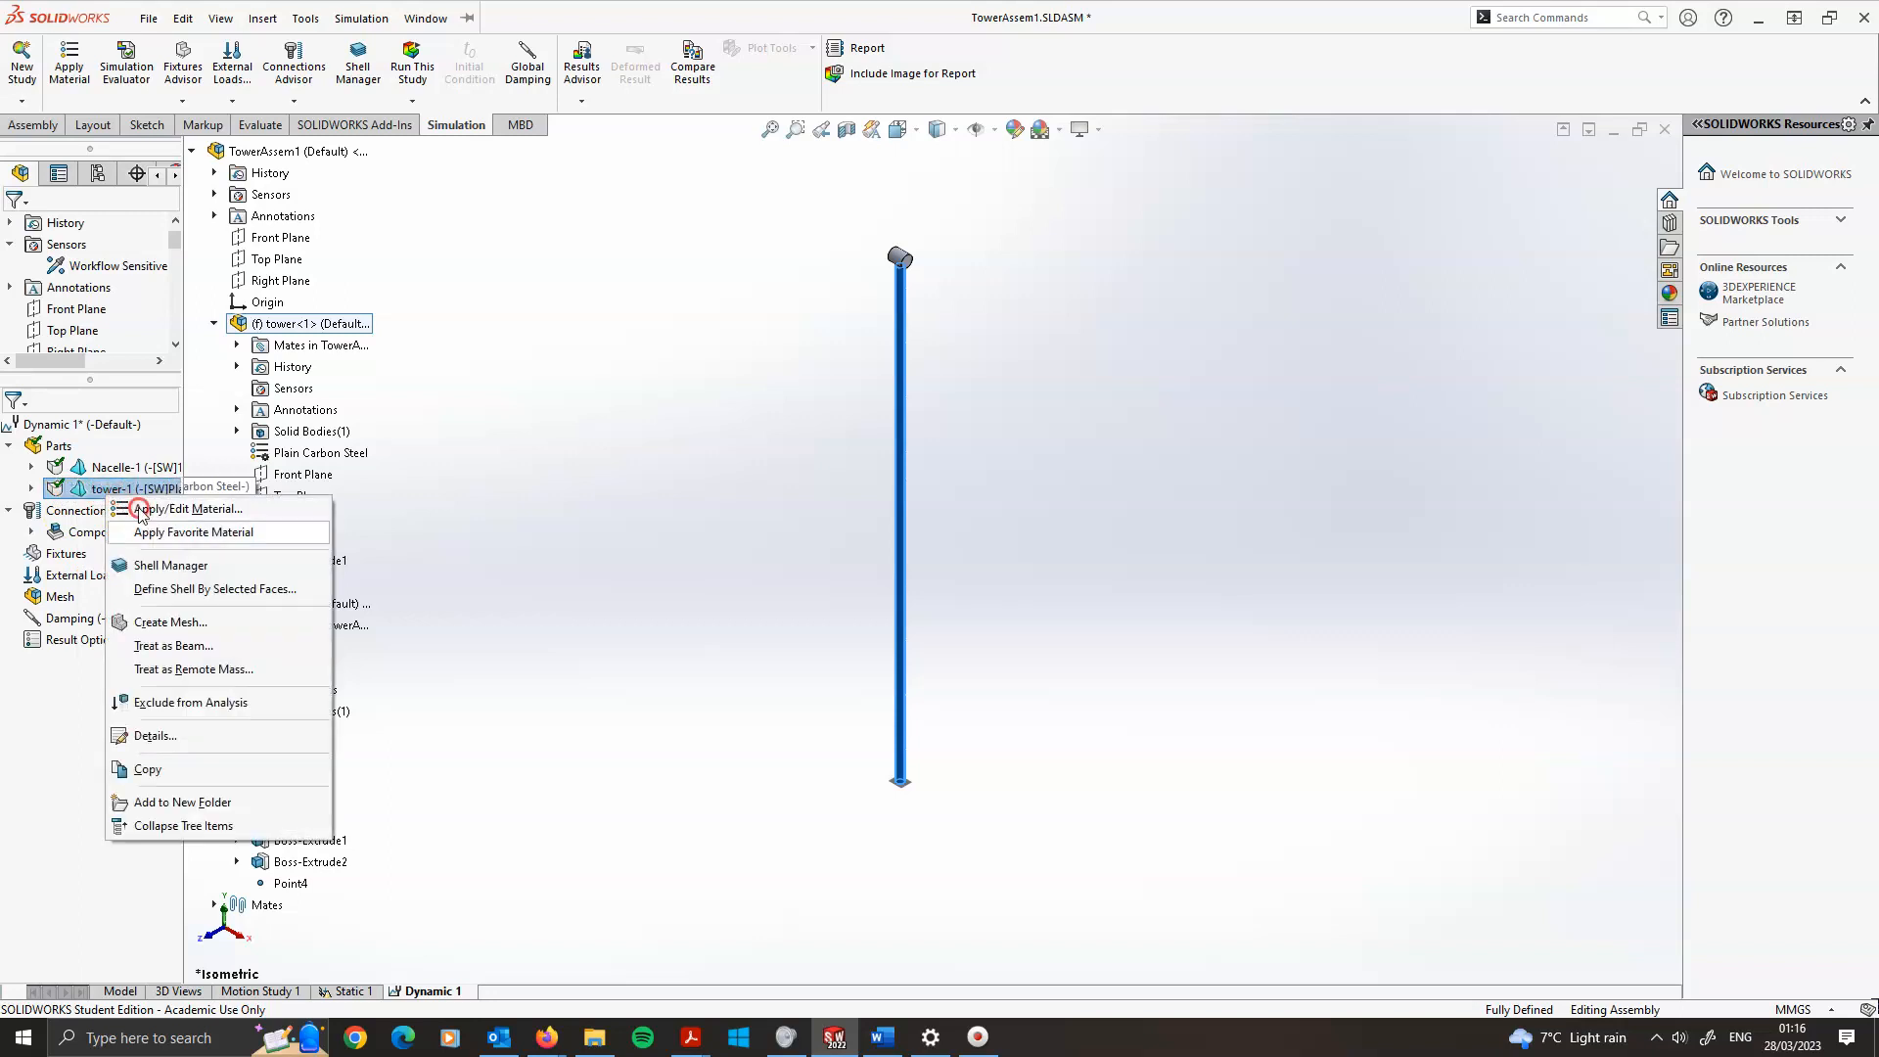
{"action": "left_click", "coordinate": [177, 647]}
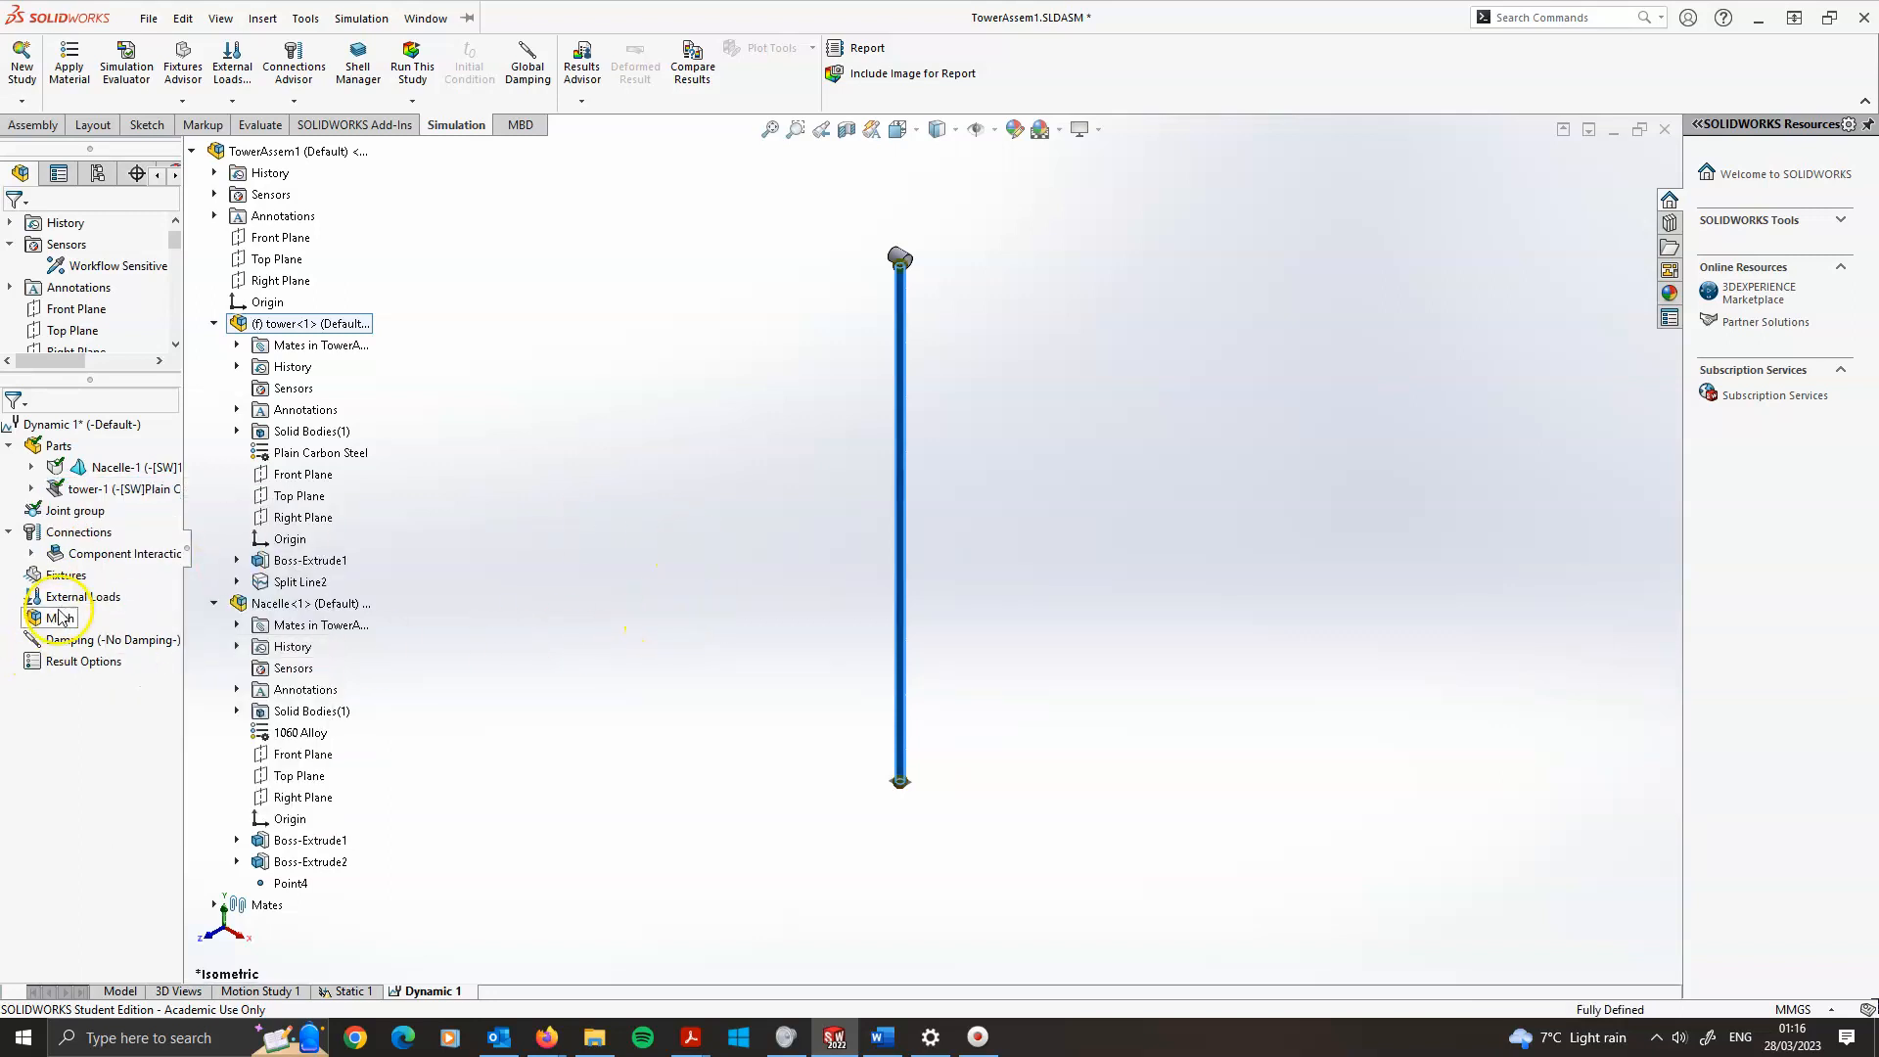
Create the mesh for the dynamic study with the default mesh density
{"action": "right_click", "coordinate": [56, 617]}
{"action": "left_click", "coordinate": [123, 683]}
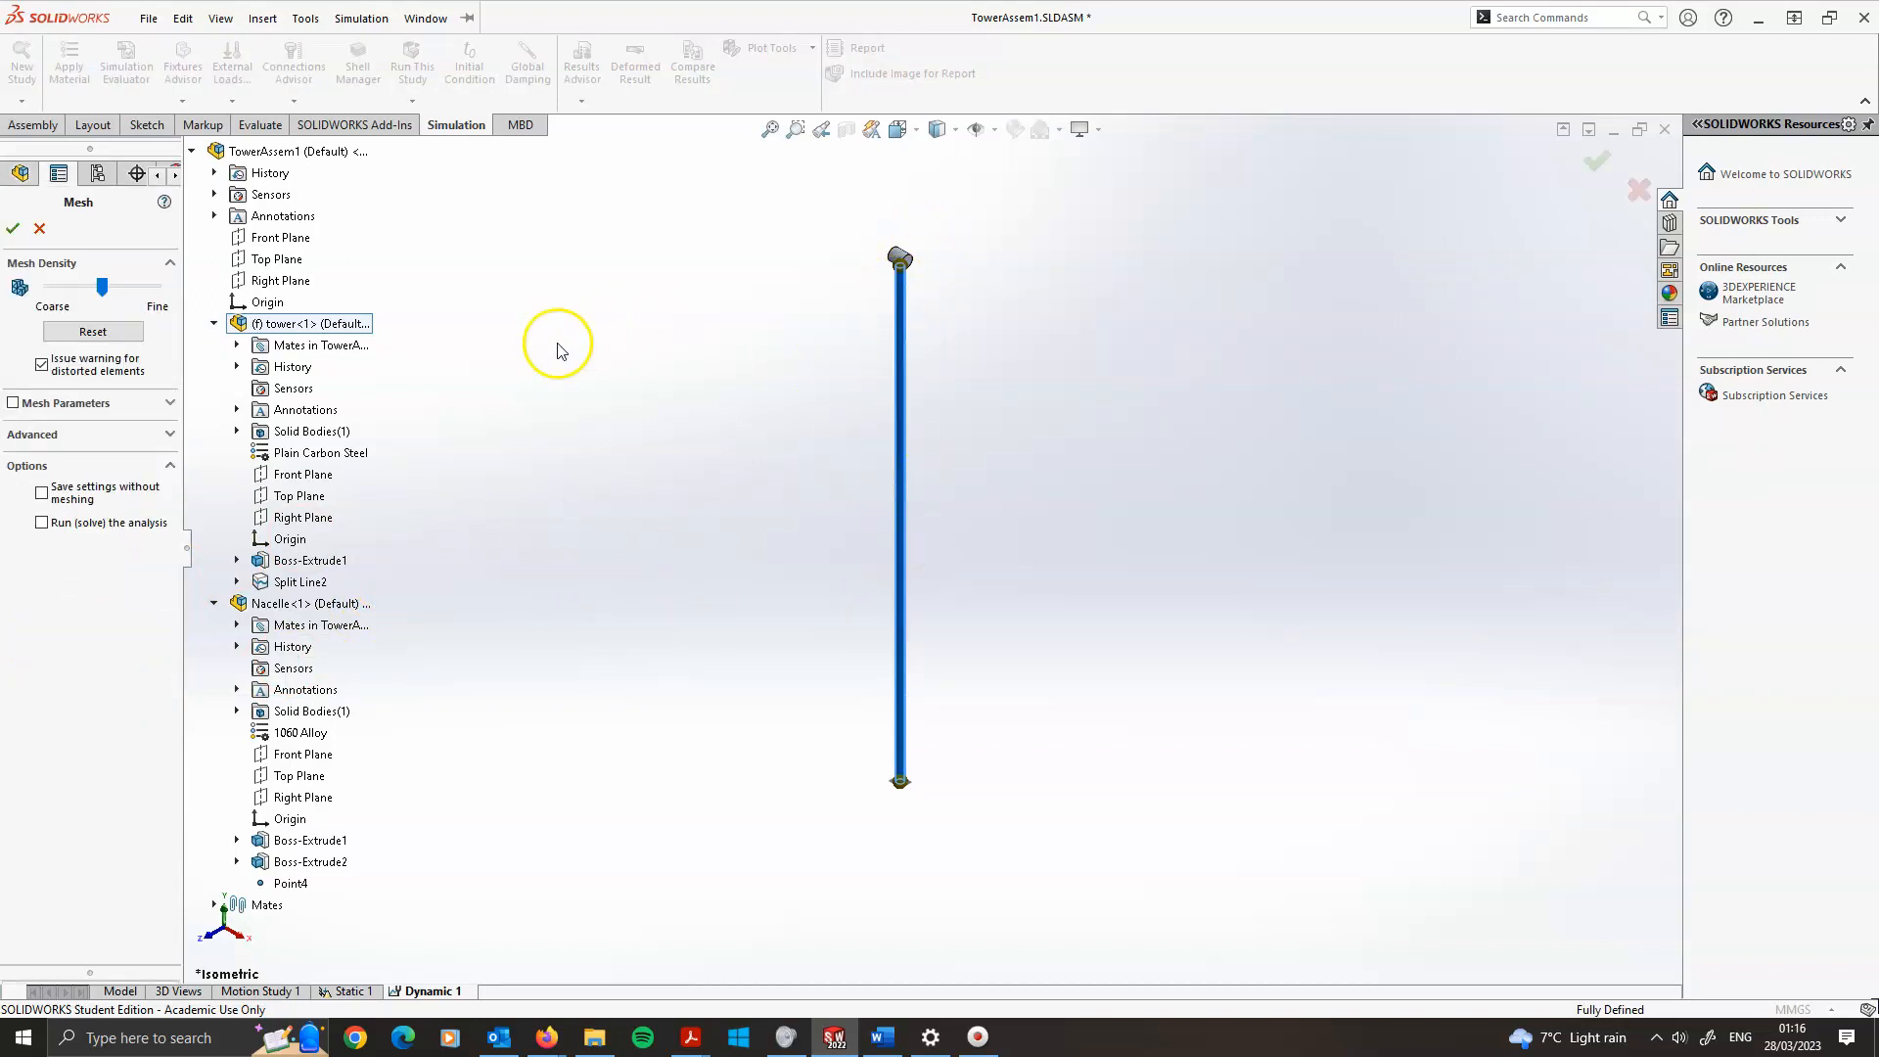
{"action": "left_click", "coordinate": [13, 228]}
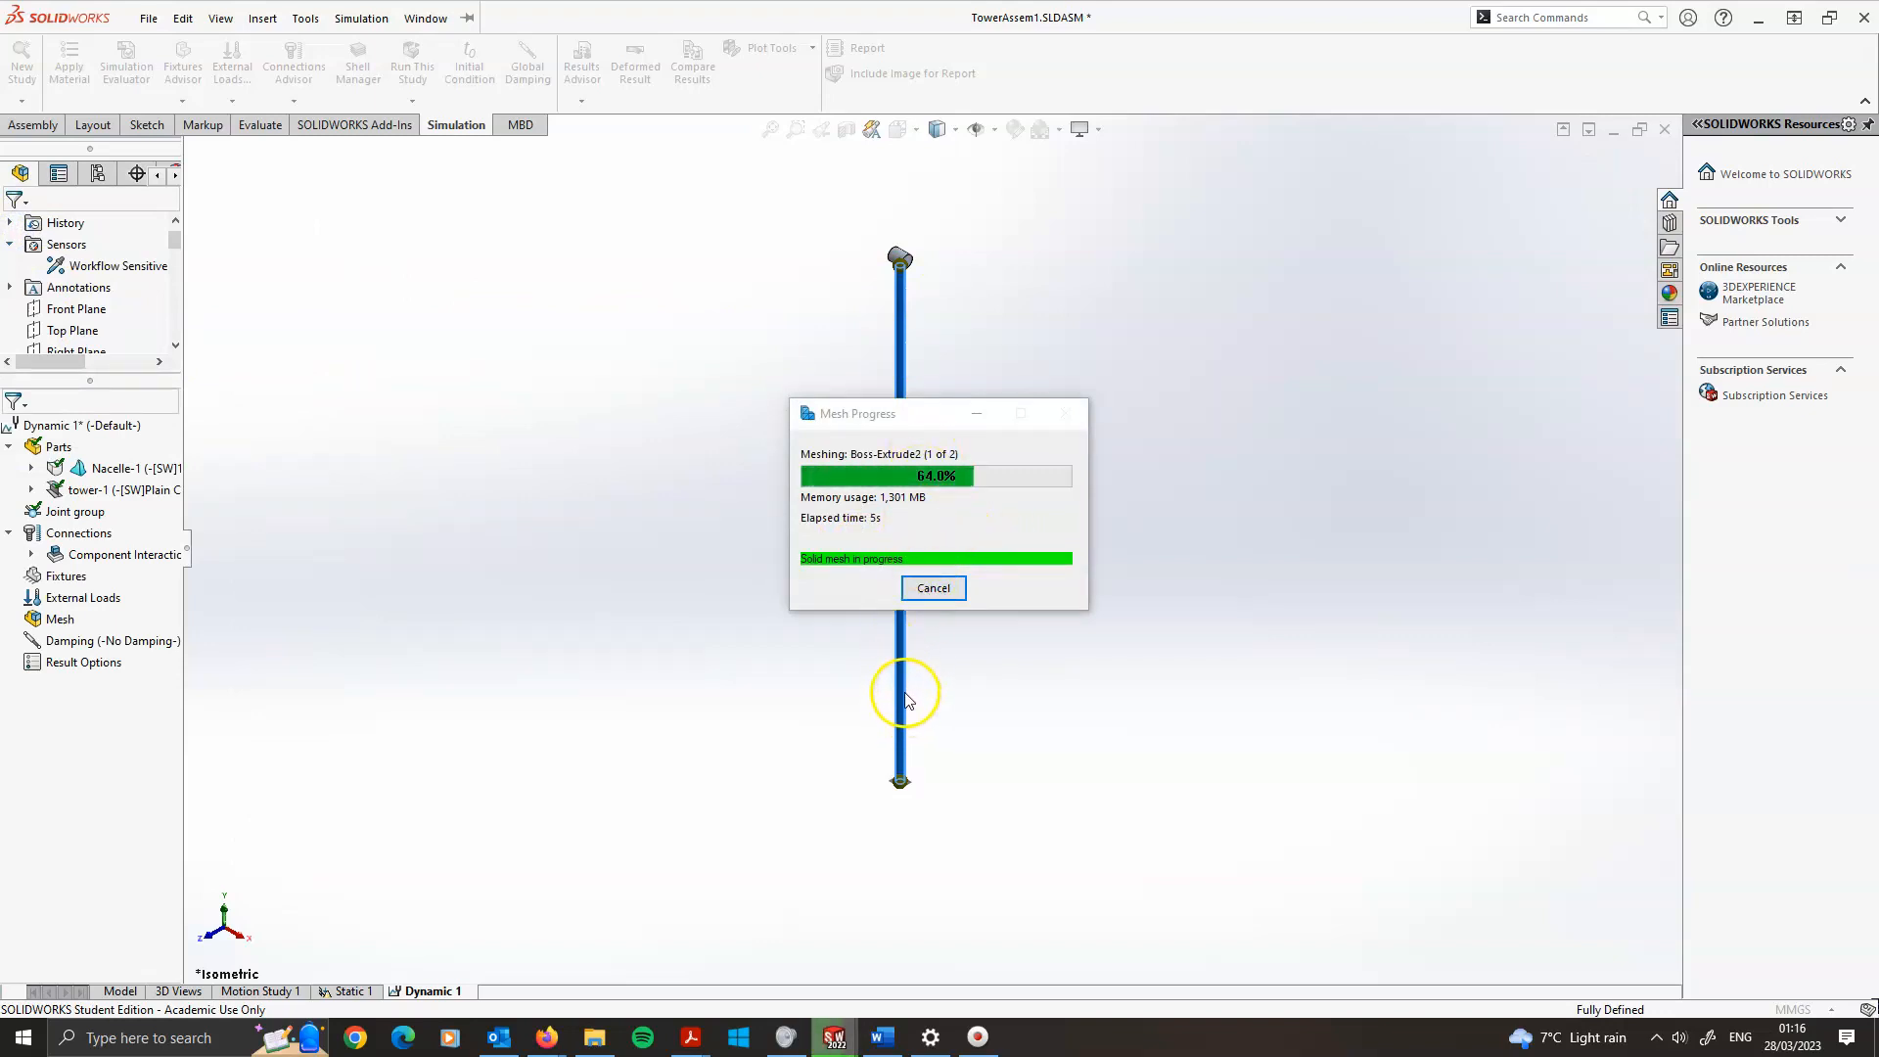
Zoom along the meshed tower and nacelle to inspect the generated mesh
{"action": "scroll", "coordinate": [913, 294], "scroll_direction": "down", "scroll_amount": 5}
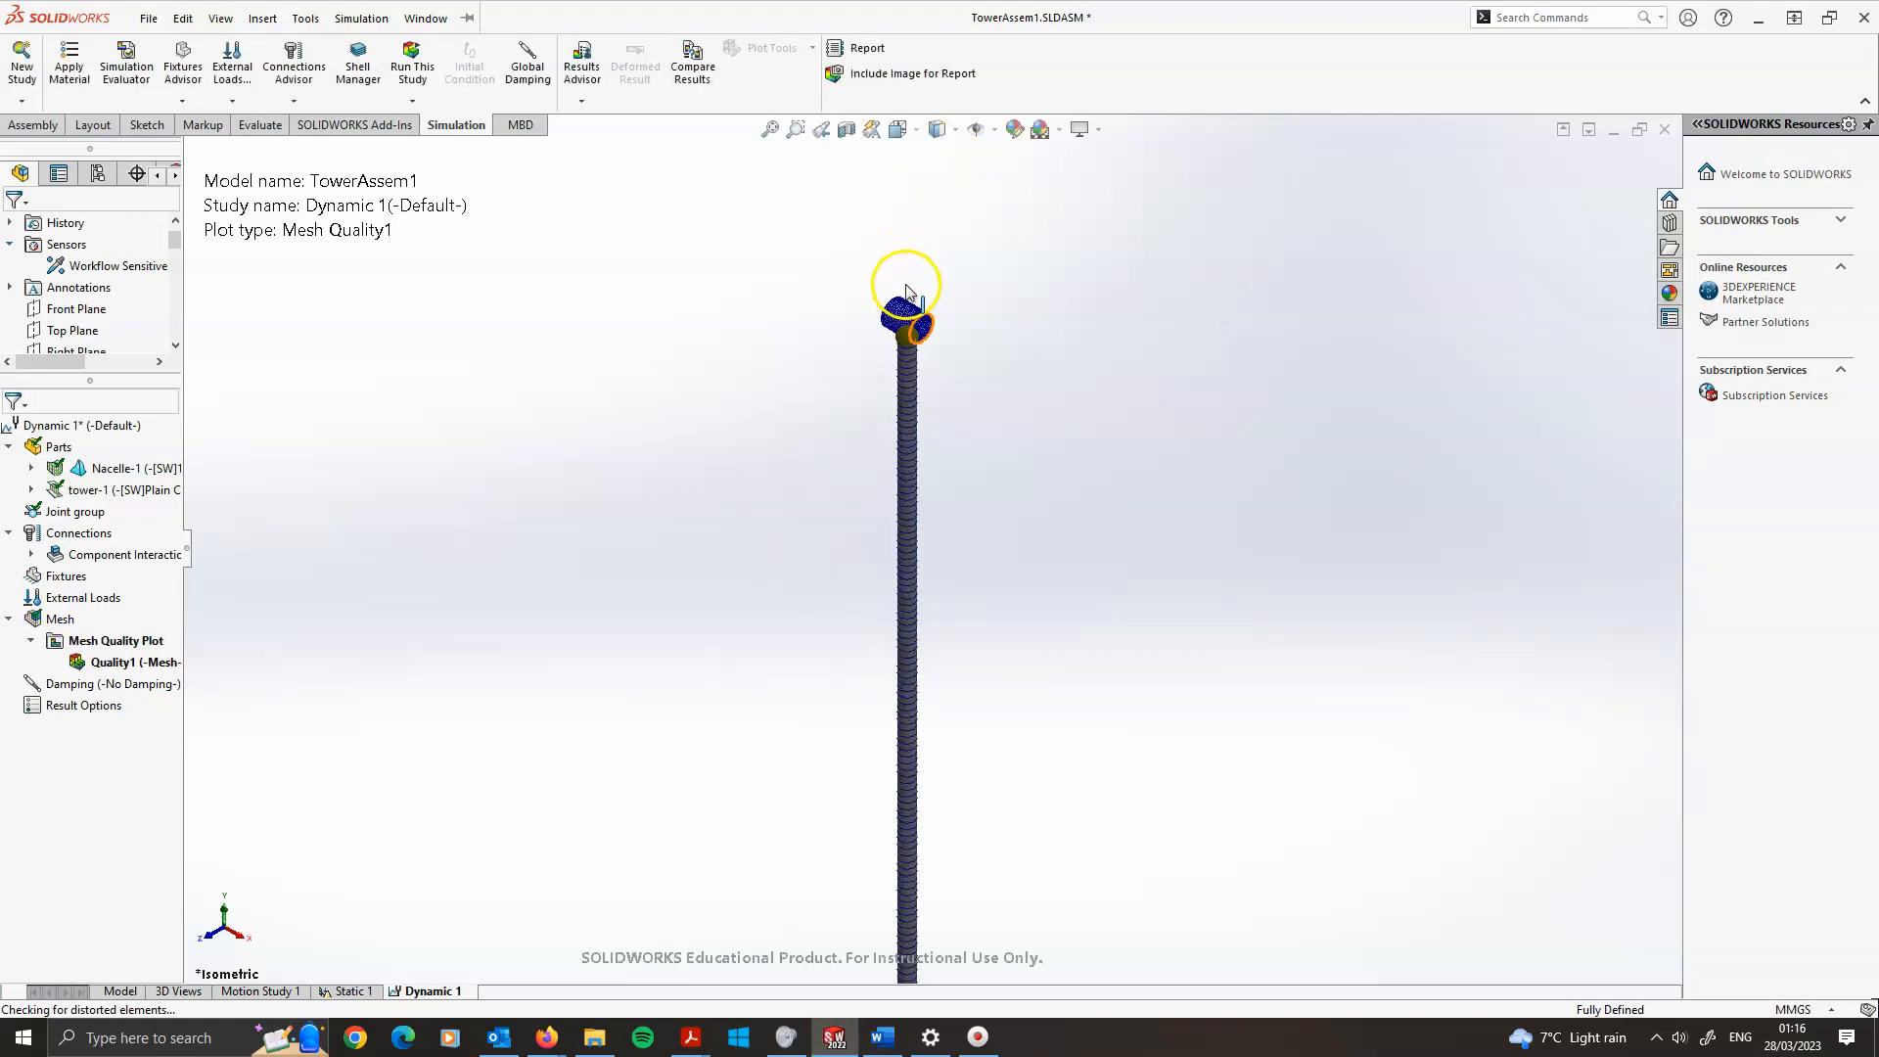
{"action": "scroll", "coordinate": [905, 350], "scroll_direction": "down", "scroll_amount": 6}
{"action": "scroll", "coordinate": [921, 496], "scroll_direction": "down", "scroll_amount": 3}
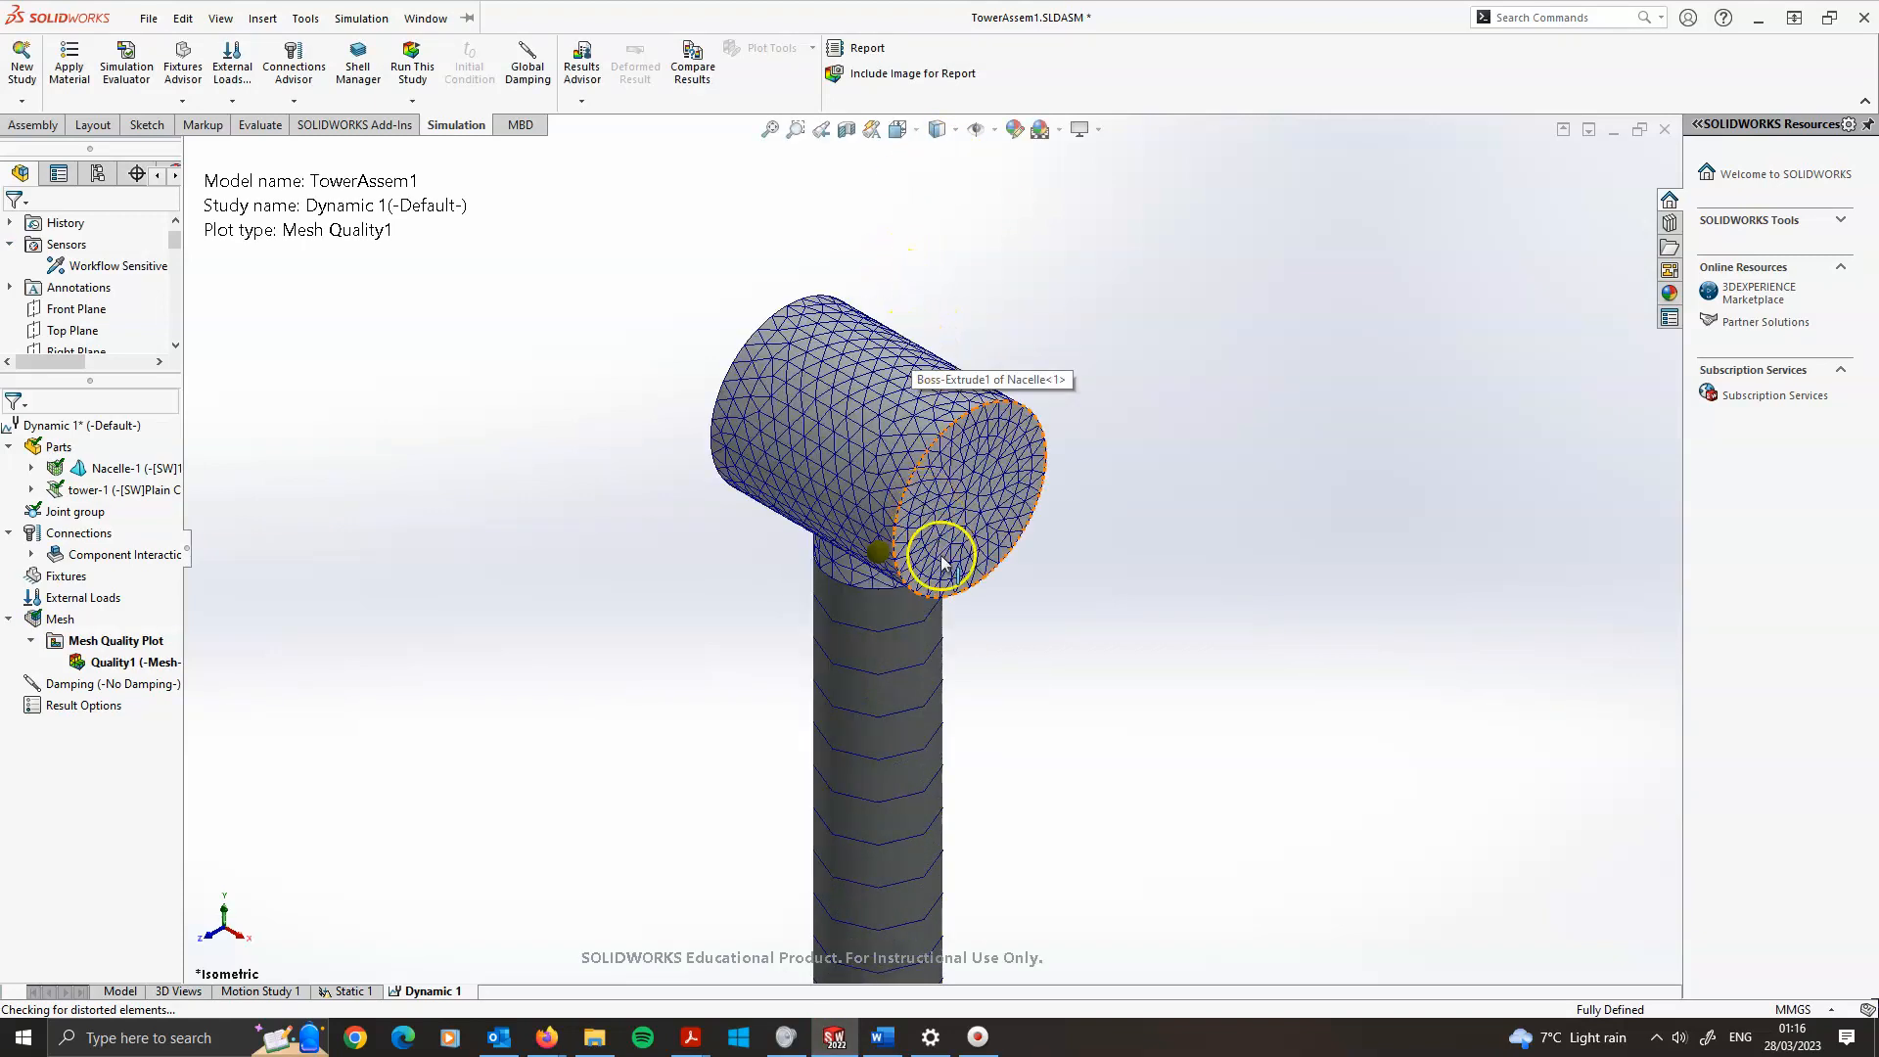
{"action": "scroll", "coordinate": [942, 559], "scroll_direction": "up", "scroll_amount": 5}
{"action": "scroll", "coordinate": [942, 561], "scroll_direction": "up", "scroll_amount": 10}
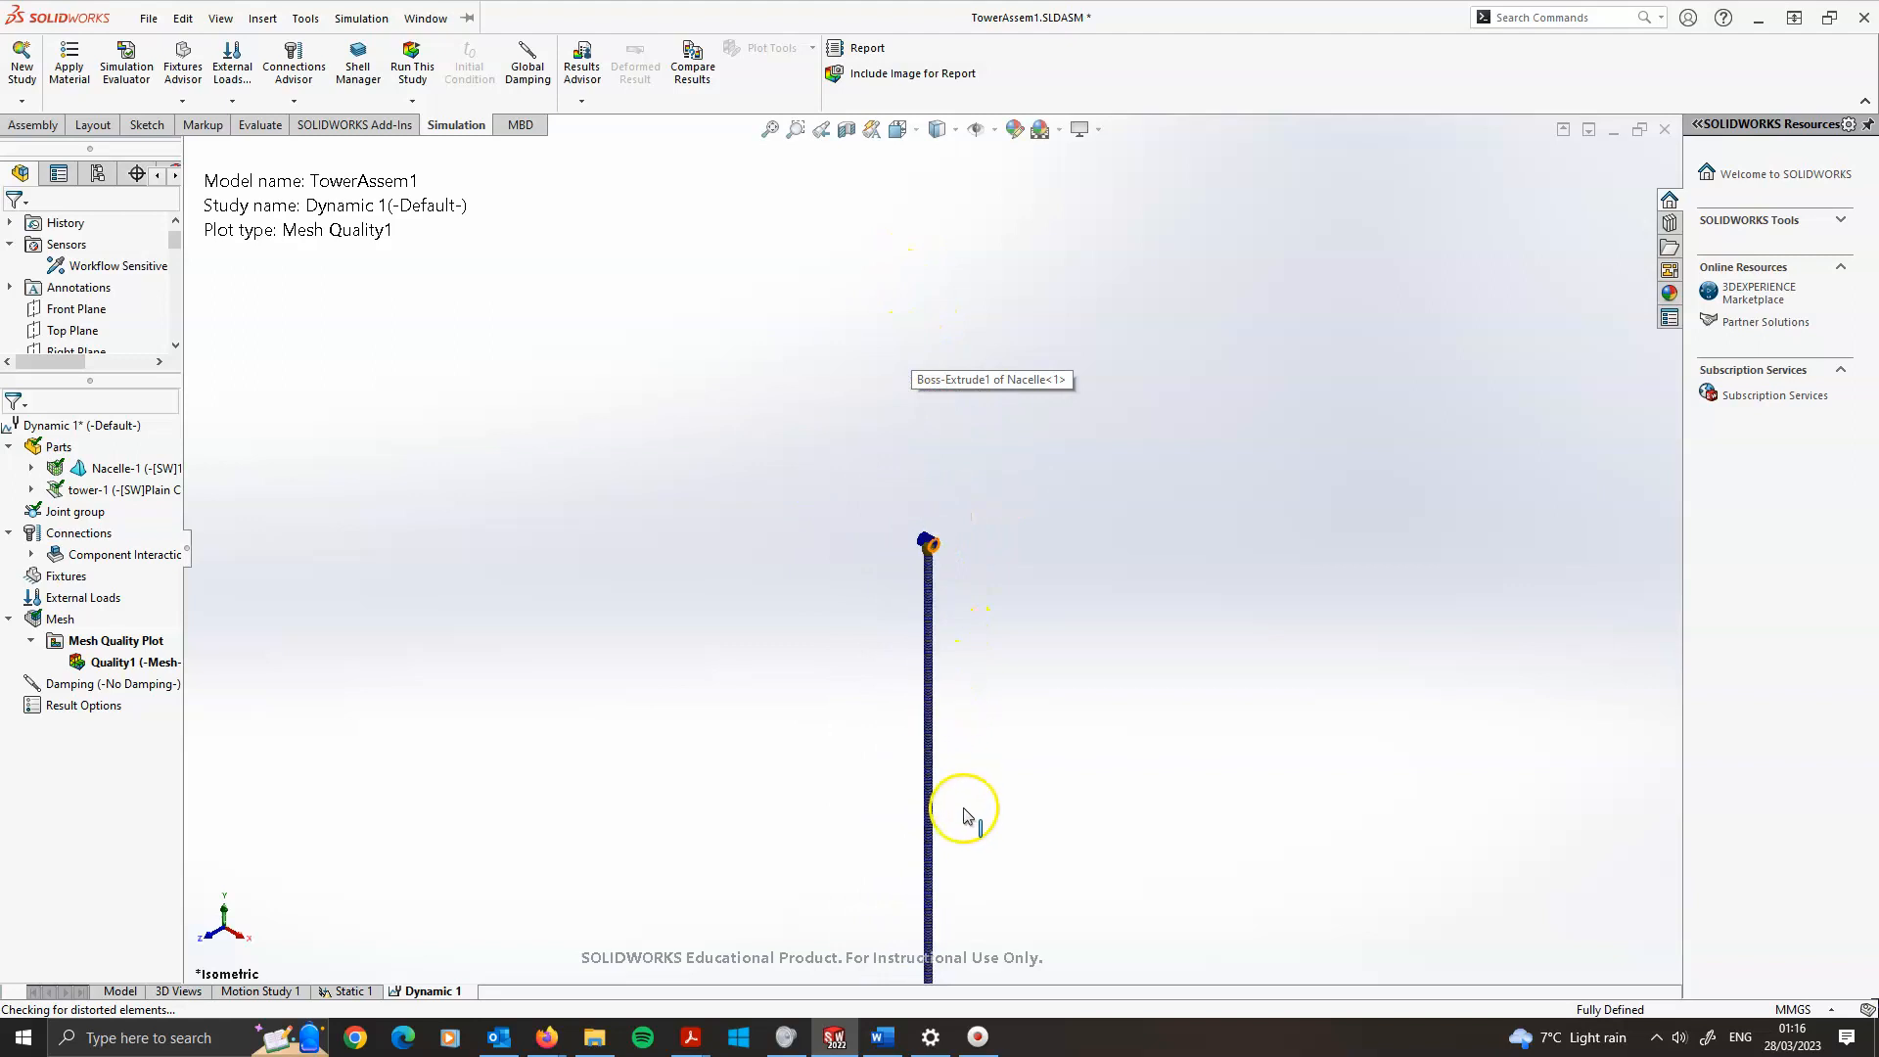
{"action": "scroll", "coordinate": [919, 486], "scroll_direction": "down", "scroll_amount": 4}
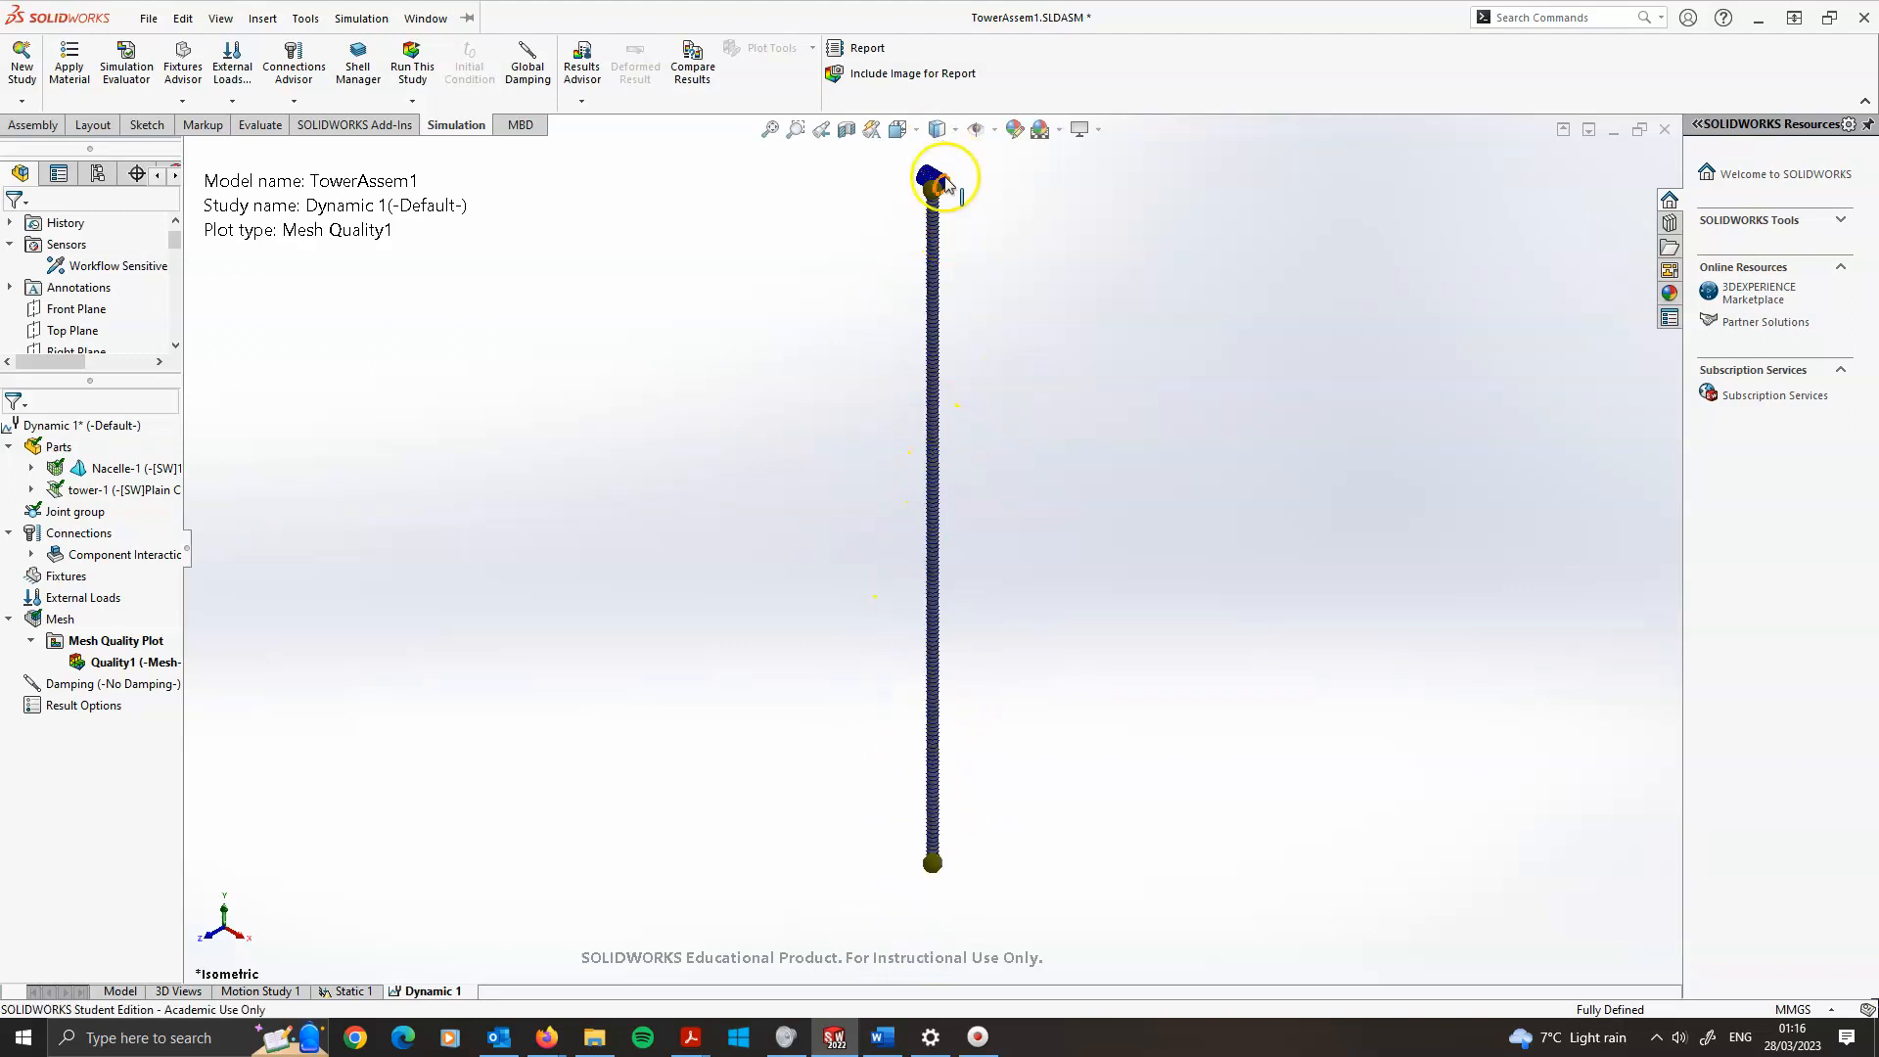
{"action": "scroll", "coordinate": [969, 203], "scroll_direction": "down", "scroll_amount": 3}
{"action": "scroll", "coordinate": [969, 225], "scroll_direction": "down", "scroll_amount": 4}
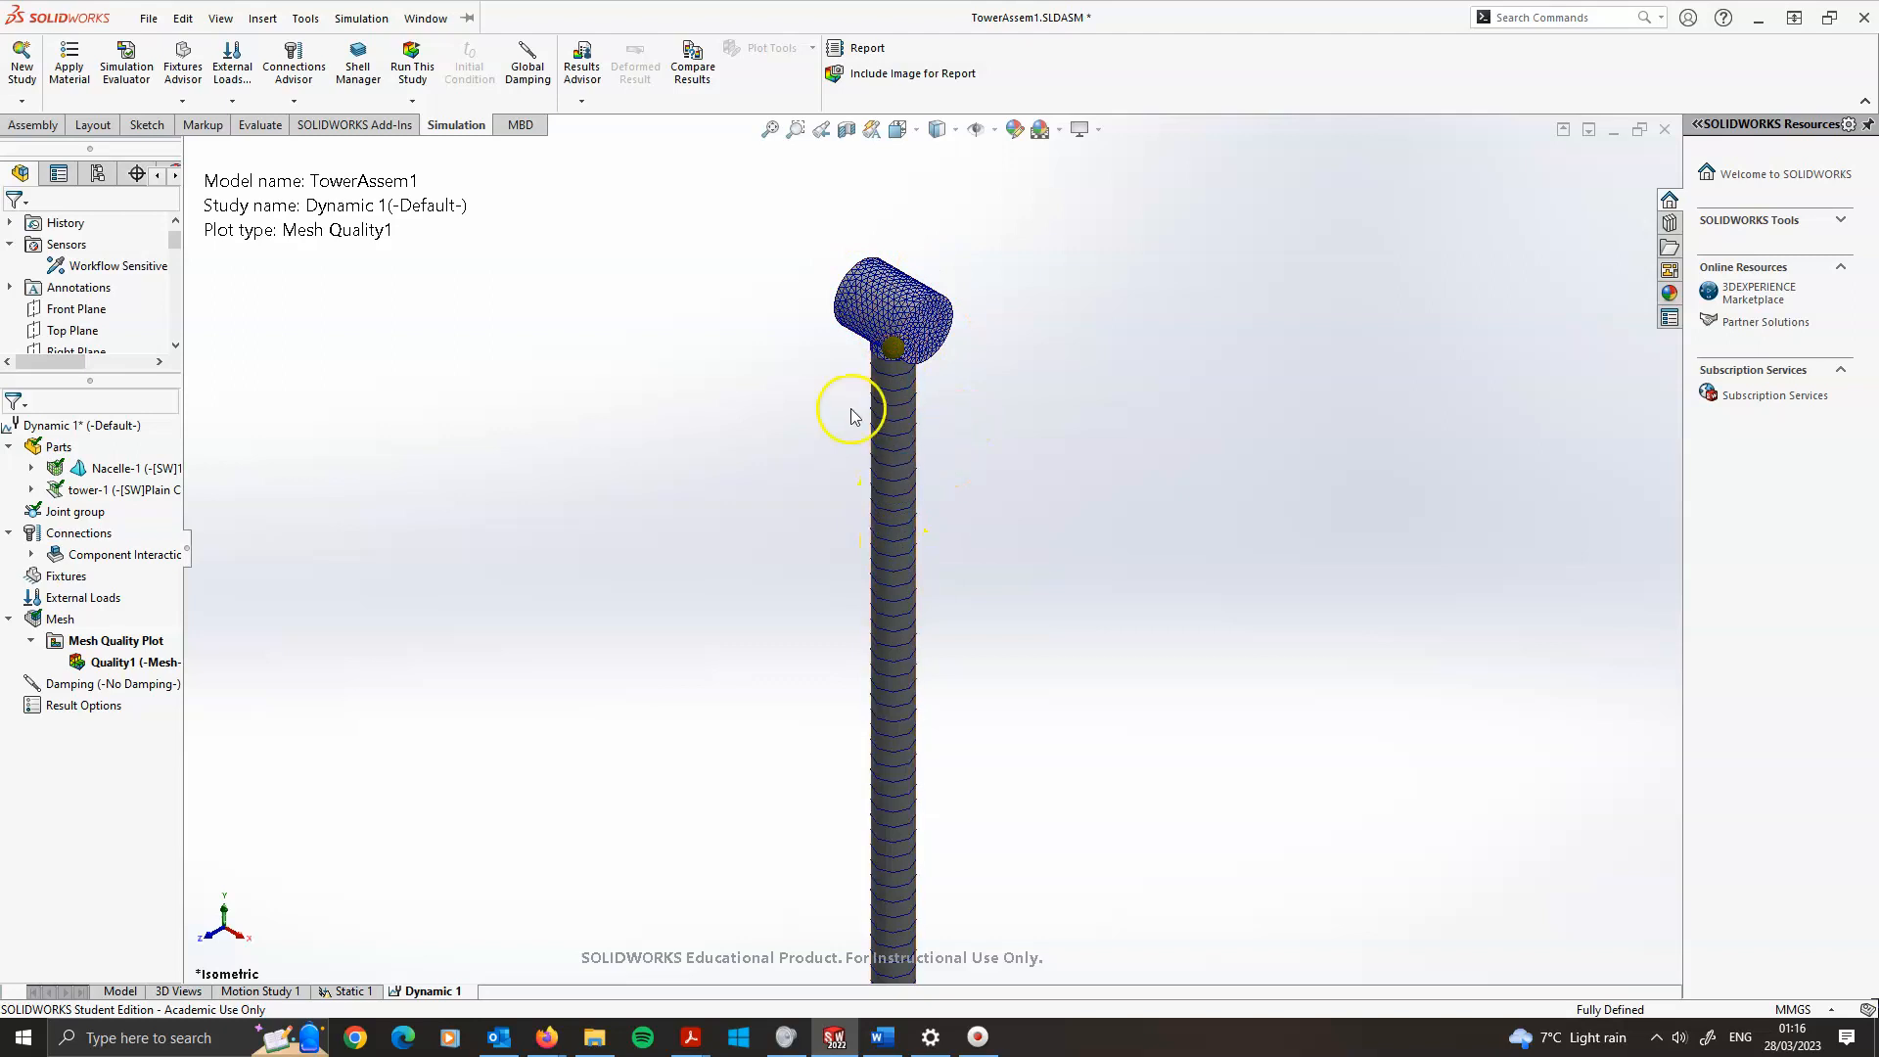
{"action": "scroll", "coordinate": [969, 545], "scroll_direction": "up", "scroll_amount": 3}
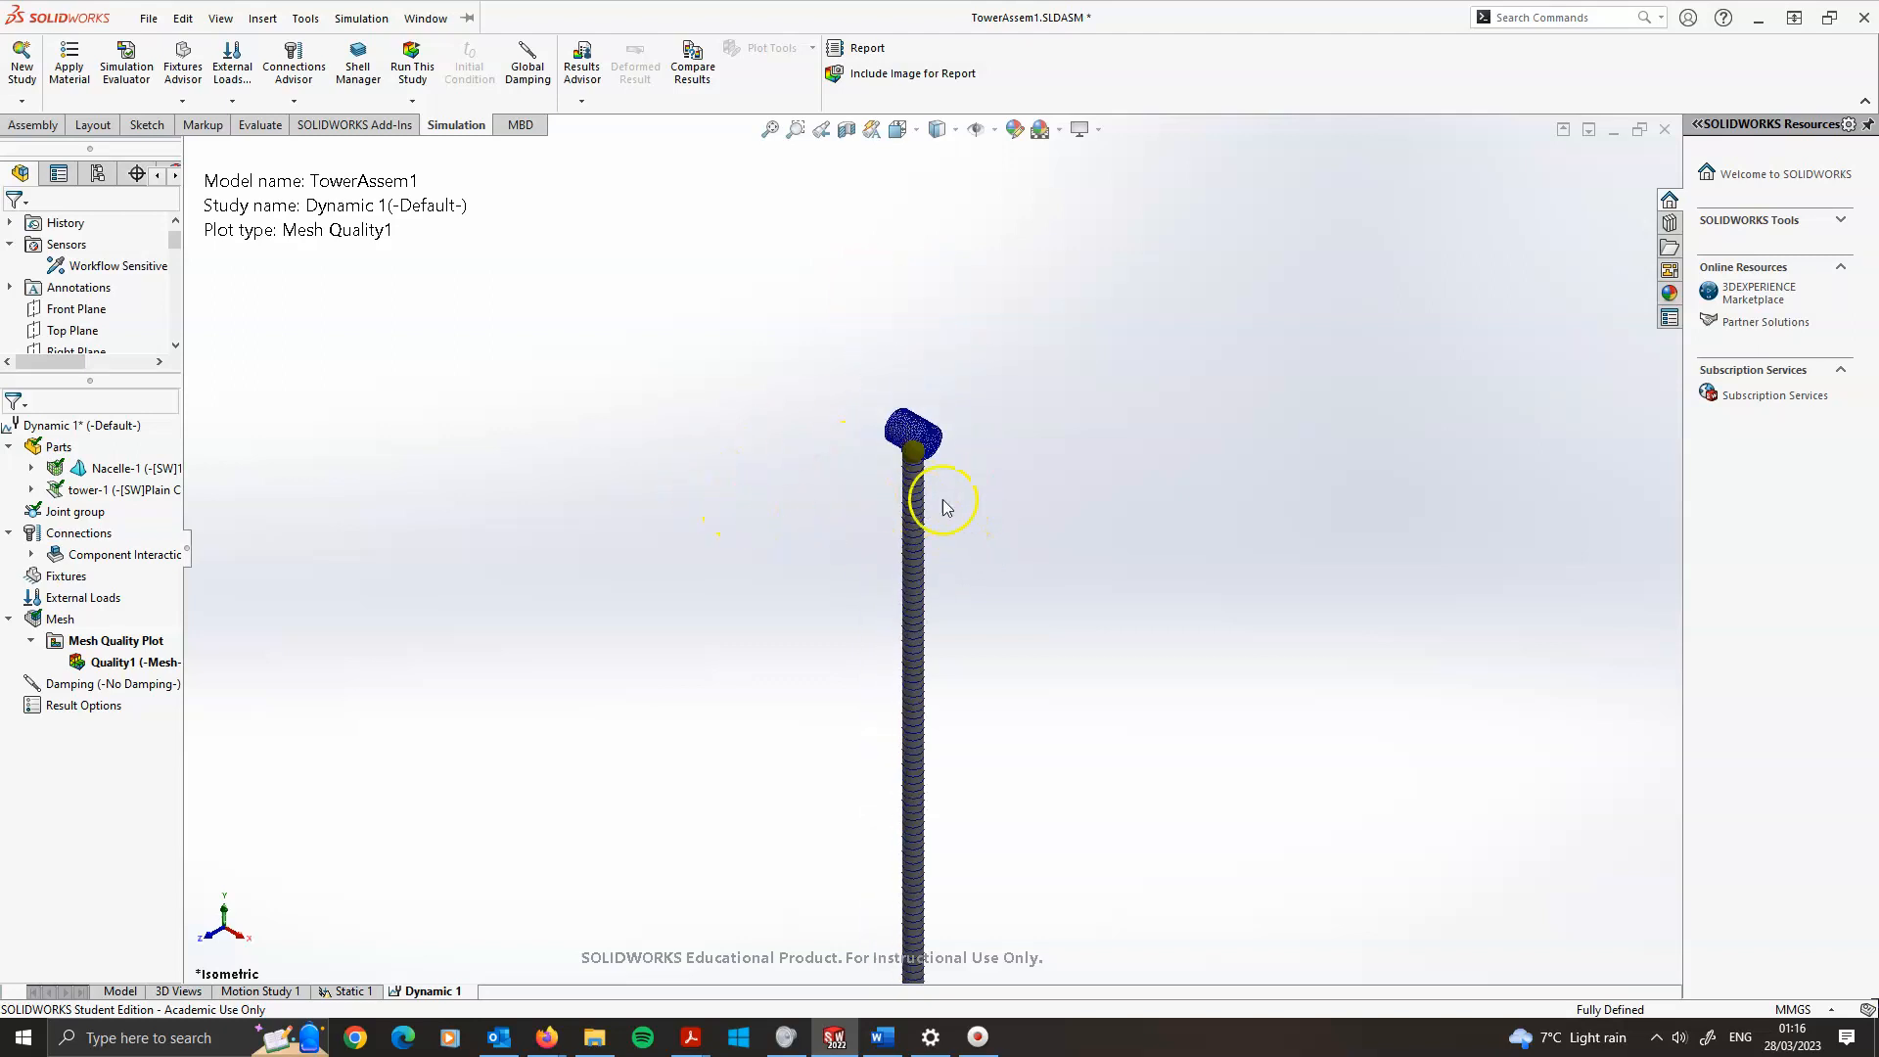
{"action": "scroll", "coordinate": [976, 607], "scroll_direction": "up", "scroll_amount": 2}
{"action": "scroll", "coordinate": [930, 729], "scroll_direction": "up", "scroll_amount": 3}
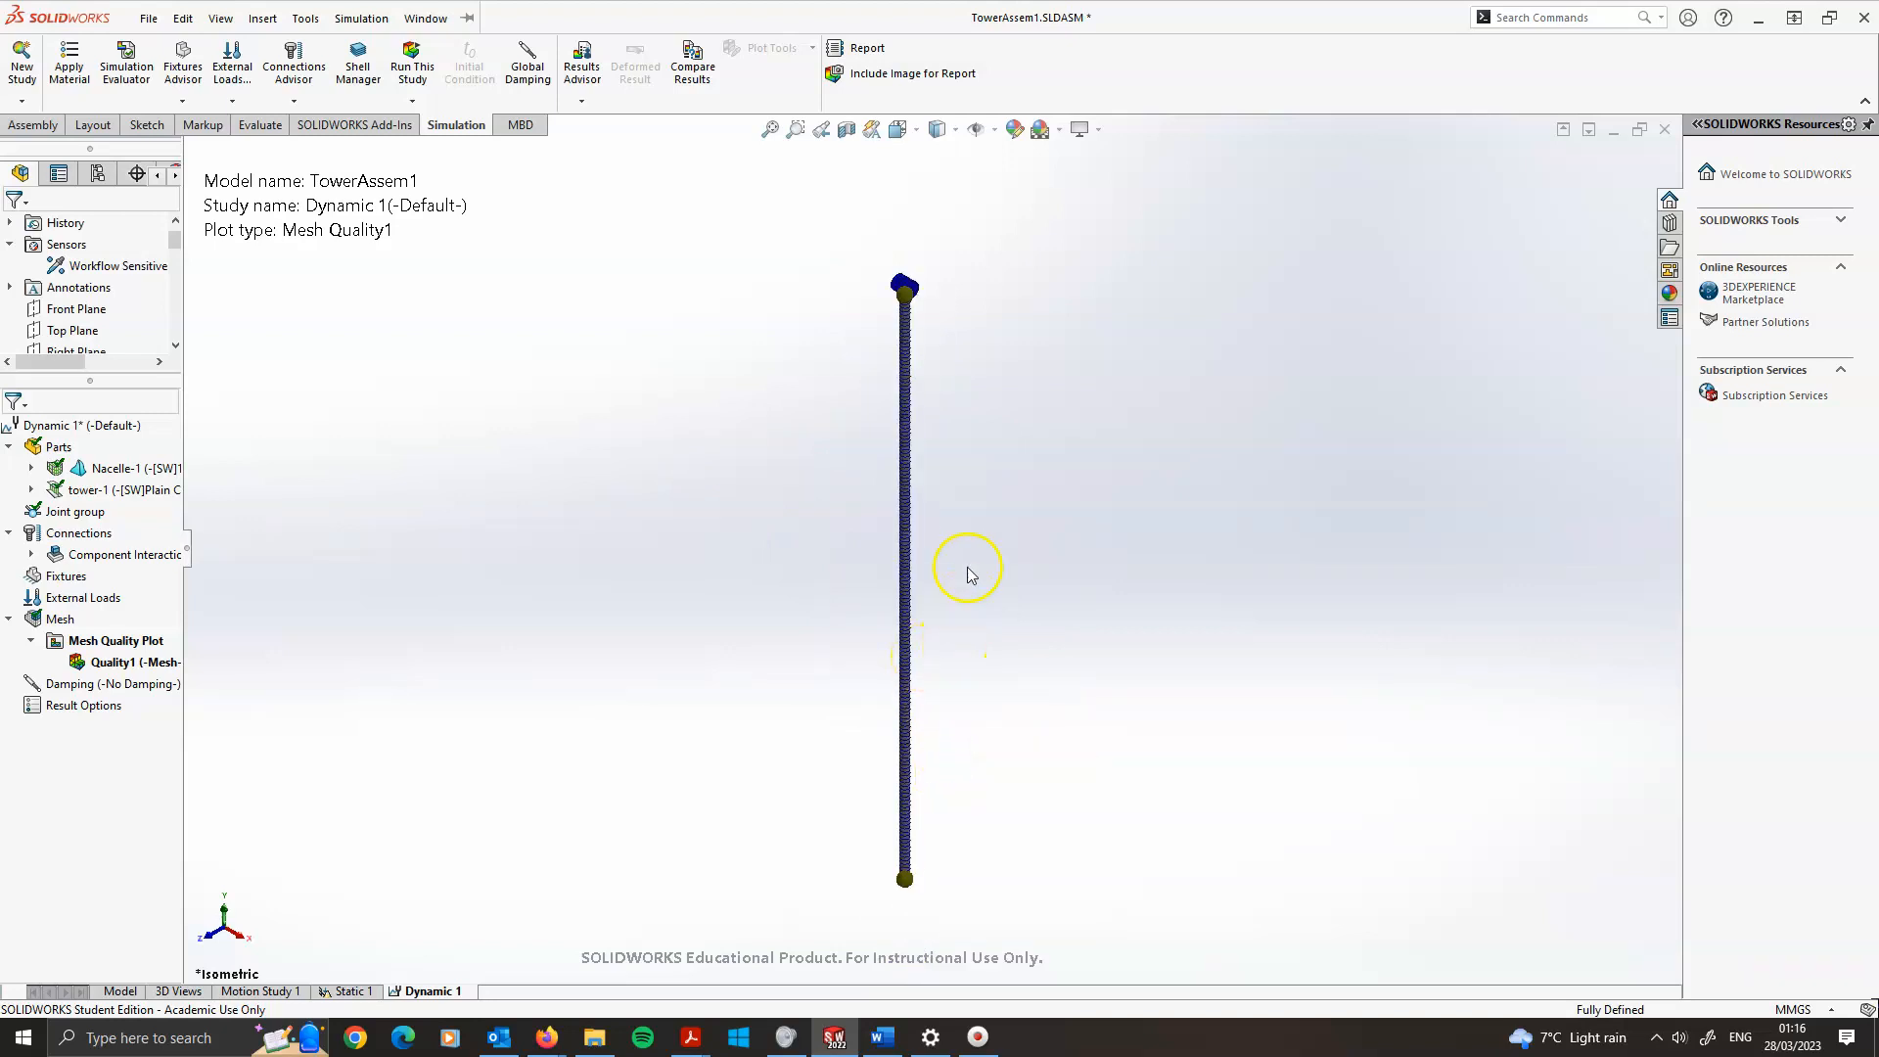
Inspect the joint group and the global component interaction between the tower and nacelle
{"action": "left_click", "coordinate": [74, 510]}
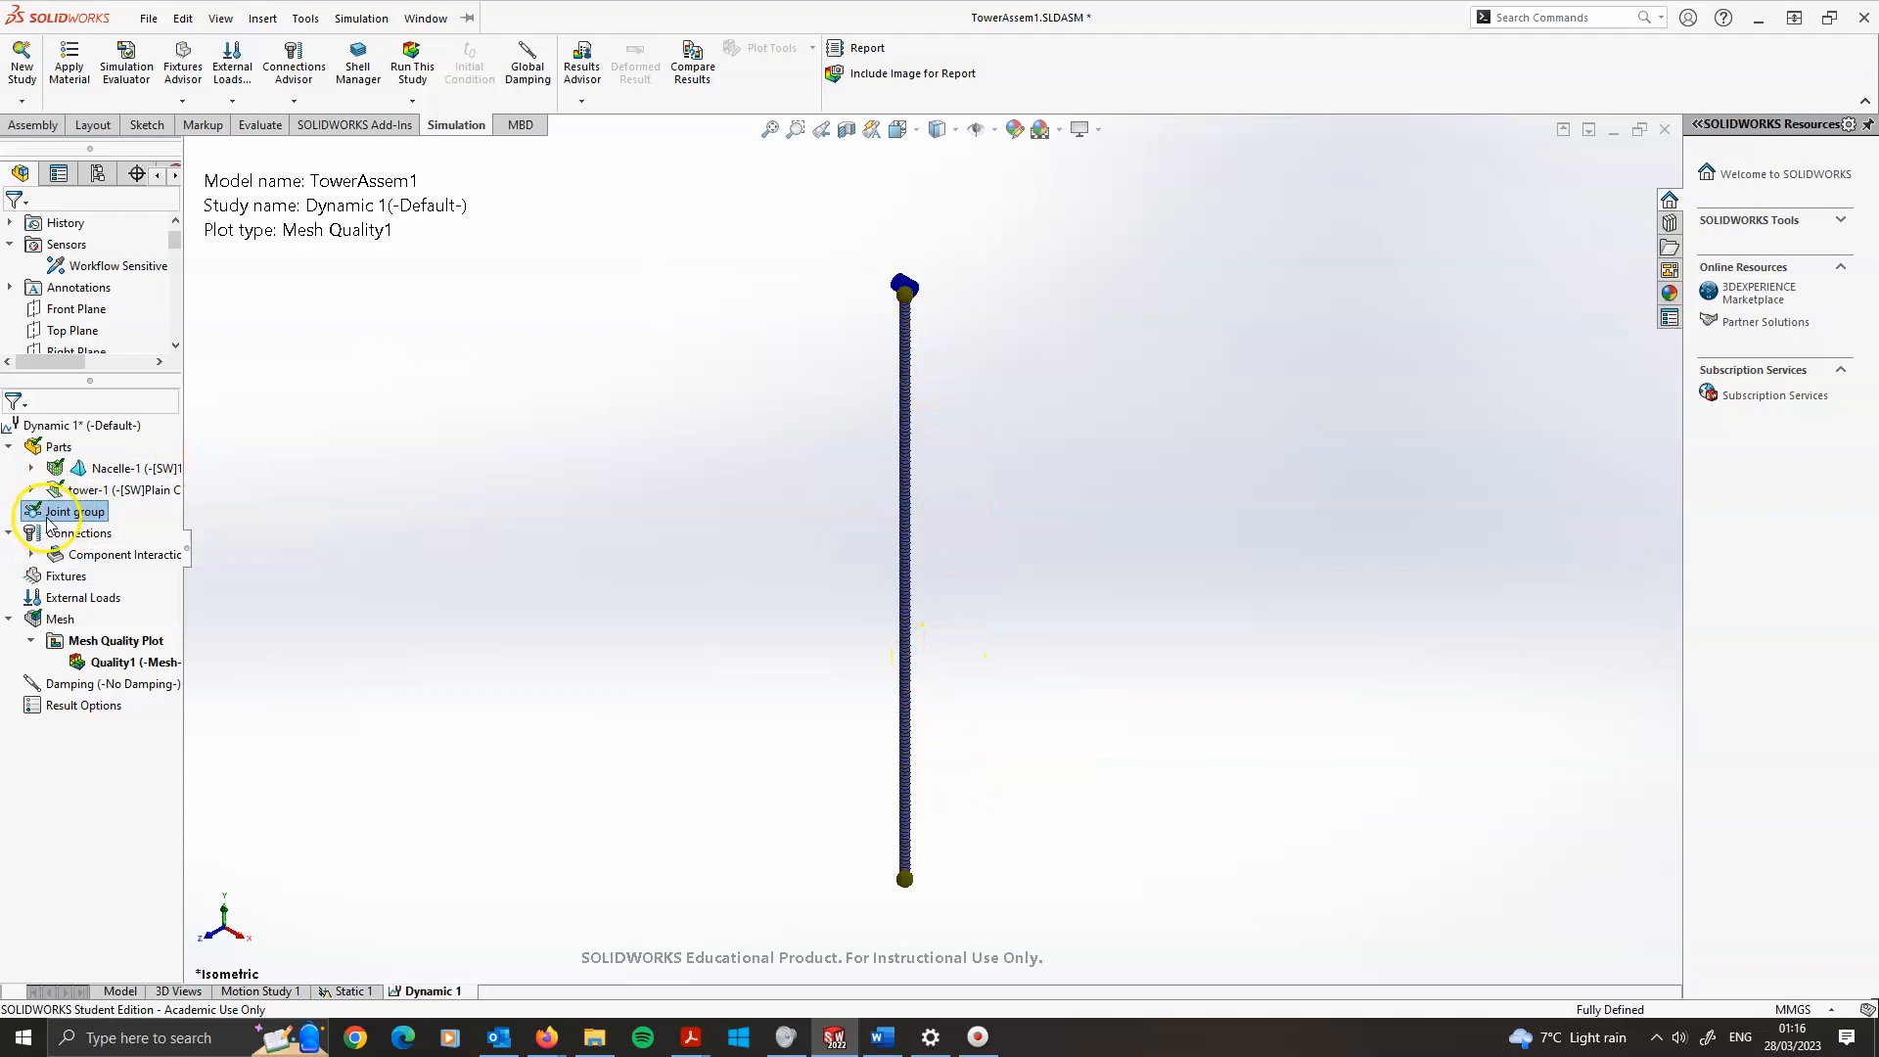
{"action": "left_click", "coordinate": [68, 558]}
{"action": "left_click", "coordinate": [31, 555]}
{"action": "left_click", "coordinate": [112, 576]}
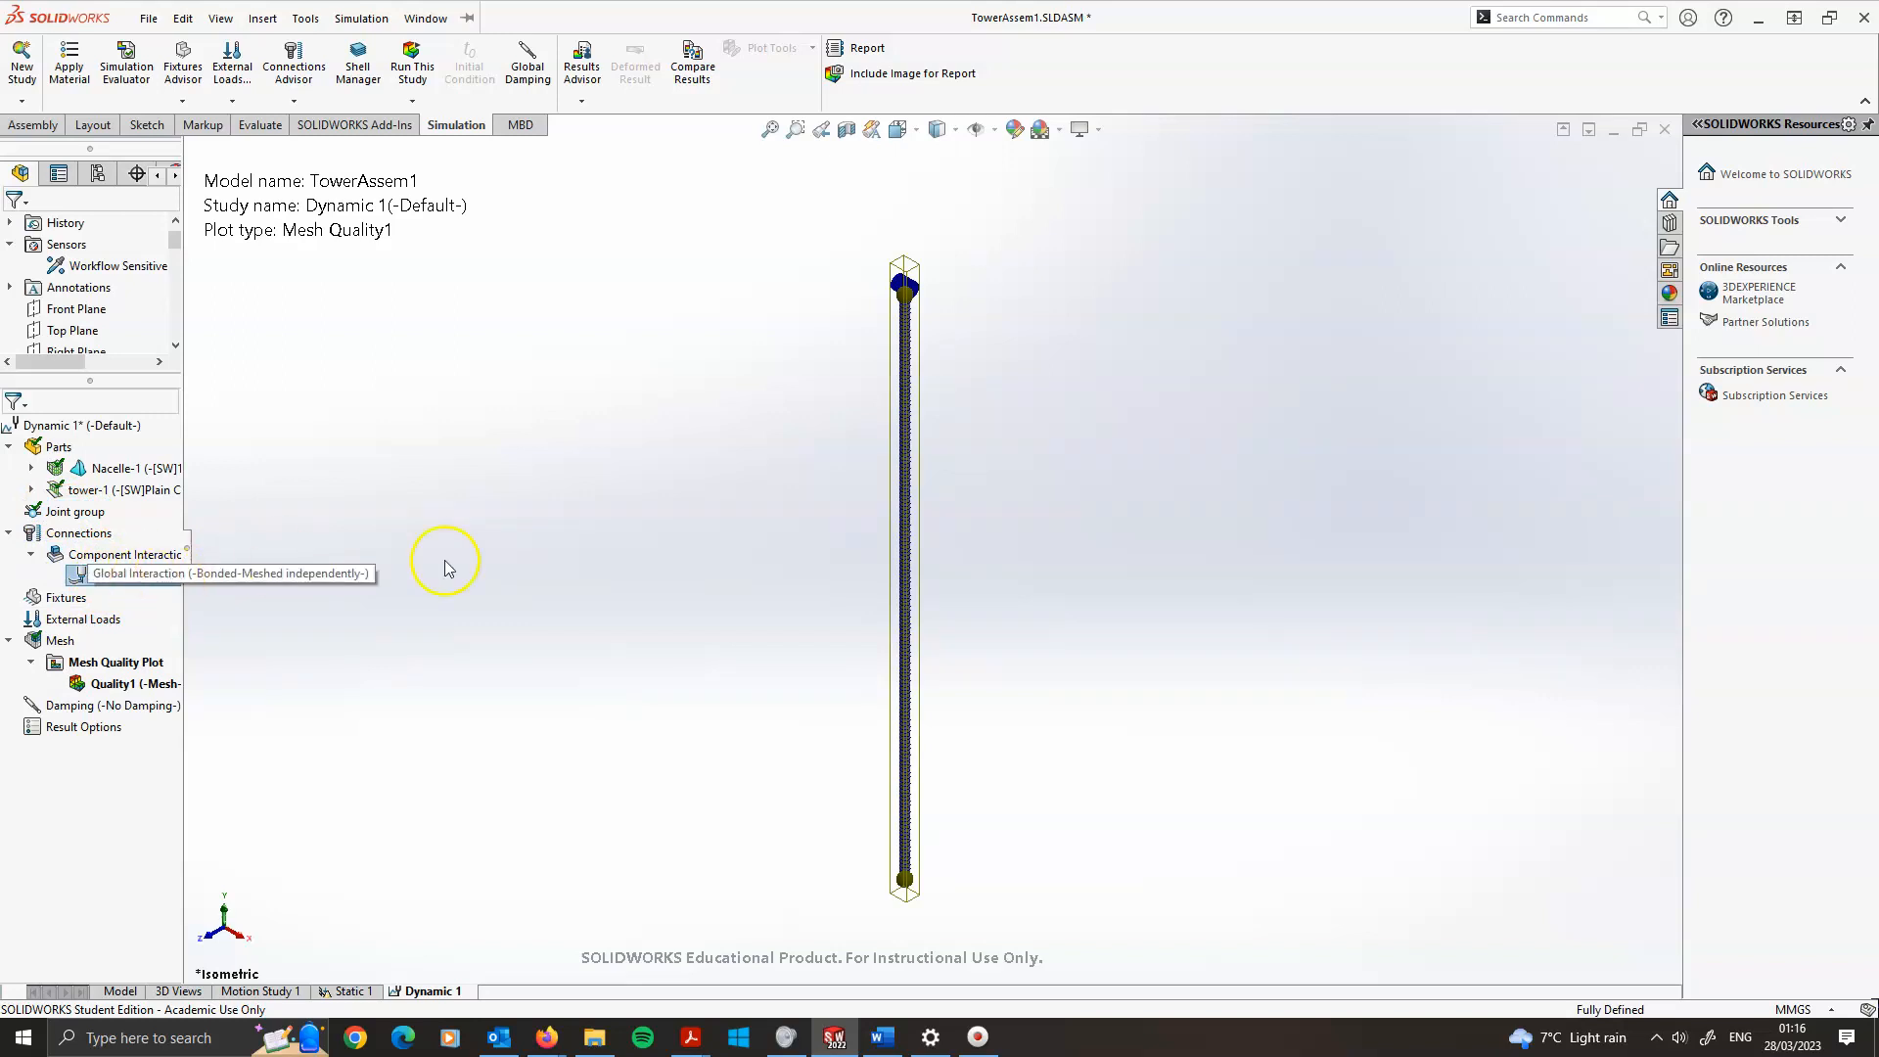
{"action": "scroll", "coordinate": [901, 332], "scroll_direction": "down", "scroll_amount": 8}
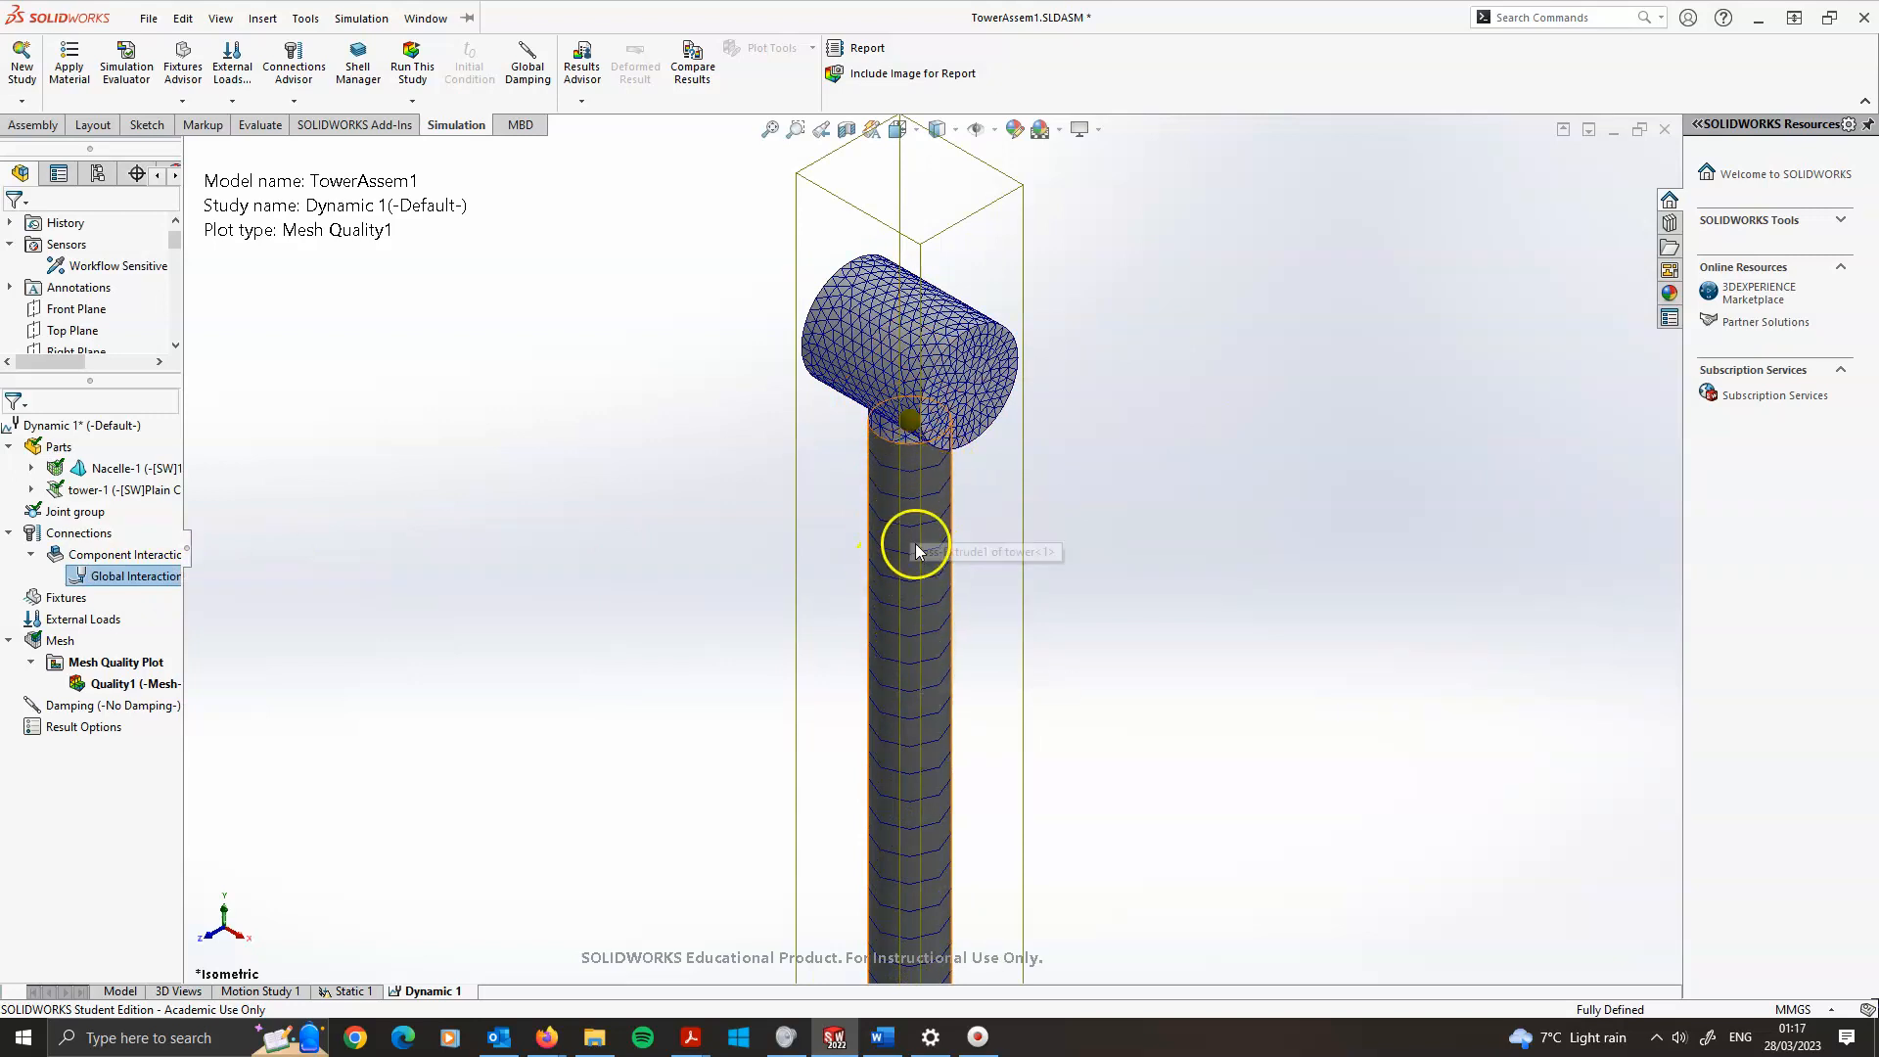
{"action": "scroll", "coordinate": [906, 372], "scroll_direction": "down", "scroll_amount": 2}
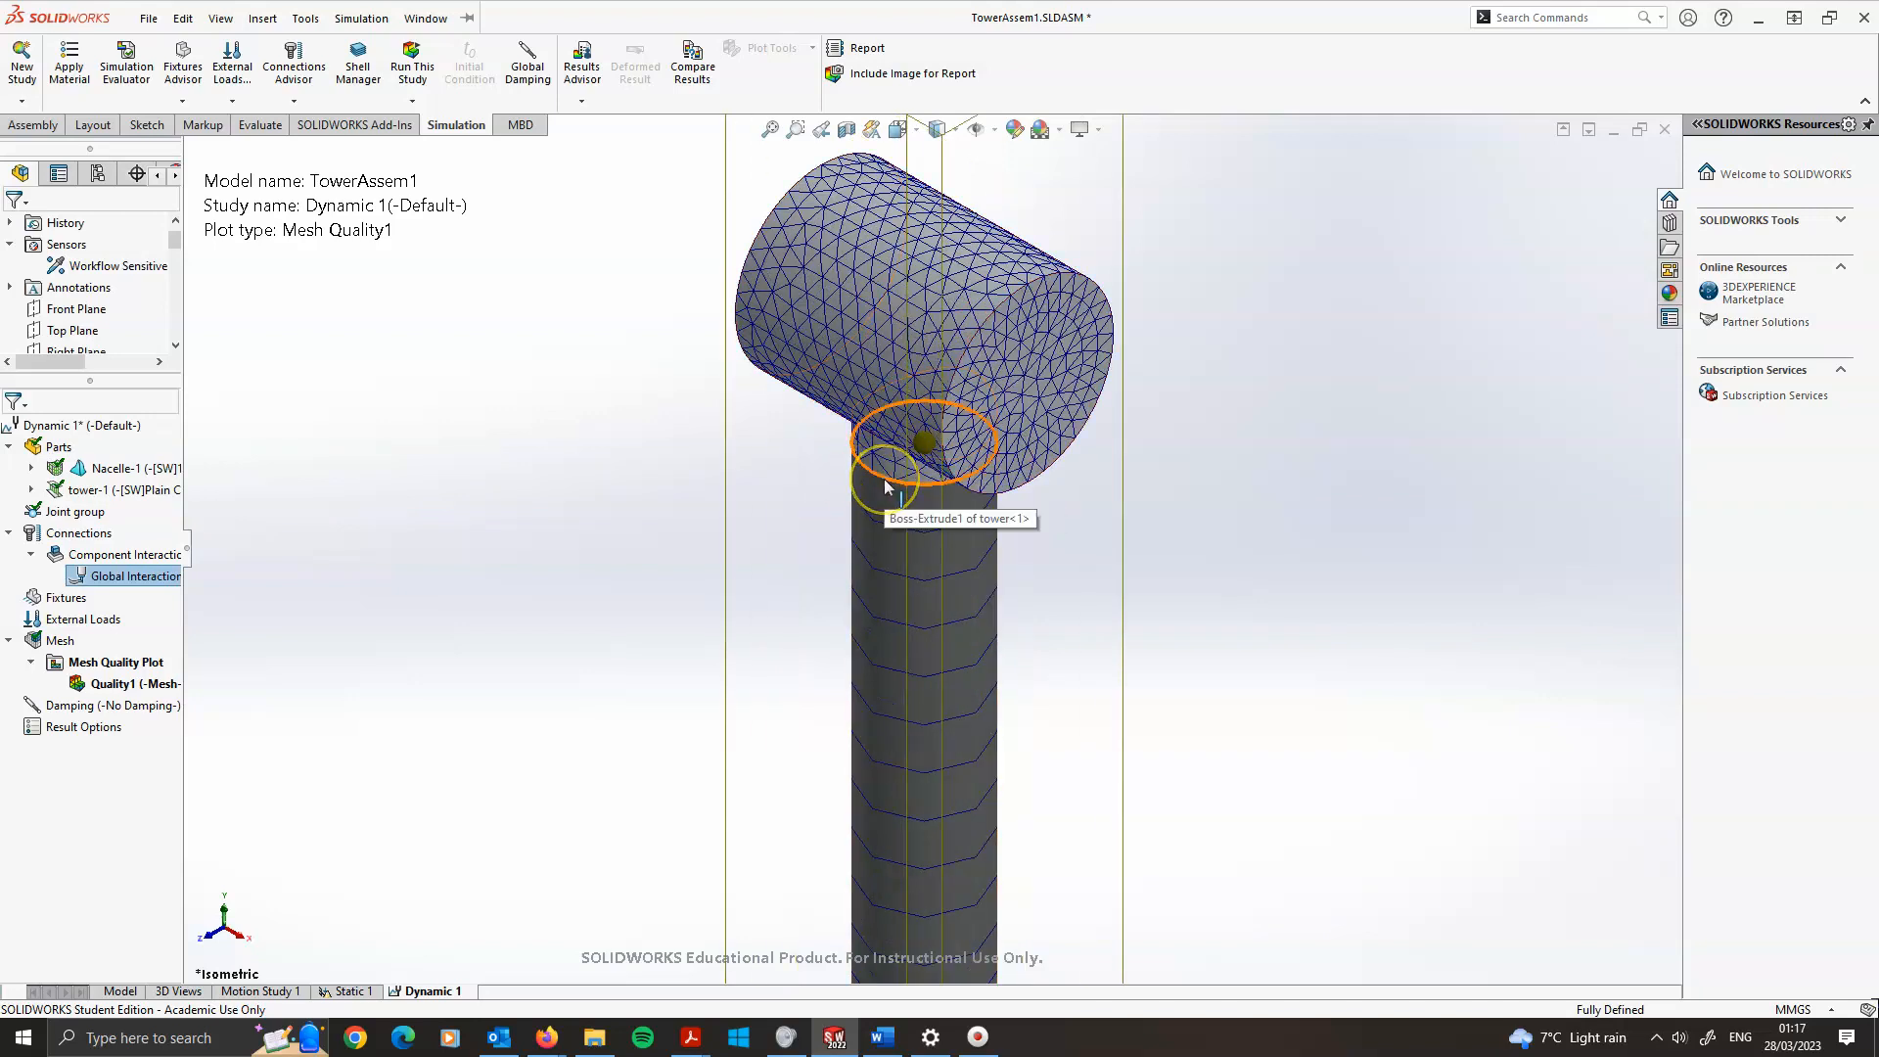
{"action": "left_click", "coordinate": [653, 551]}
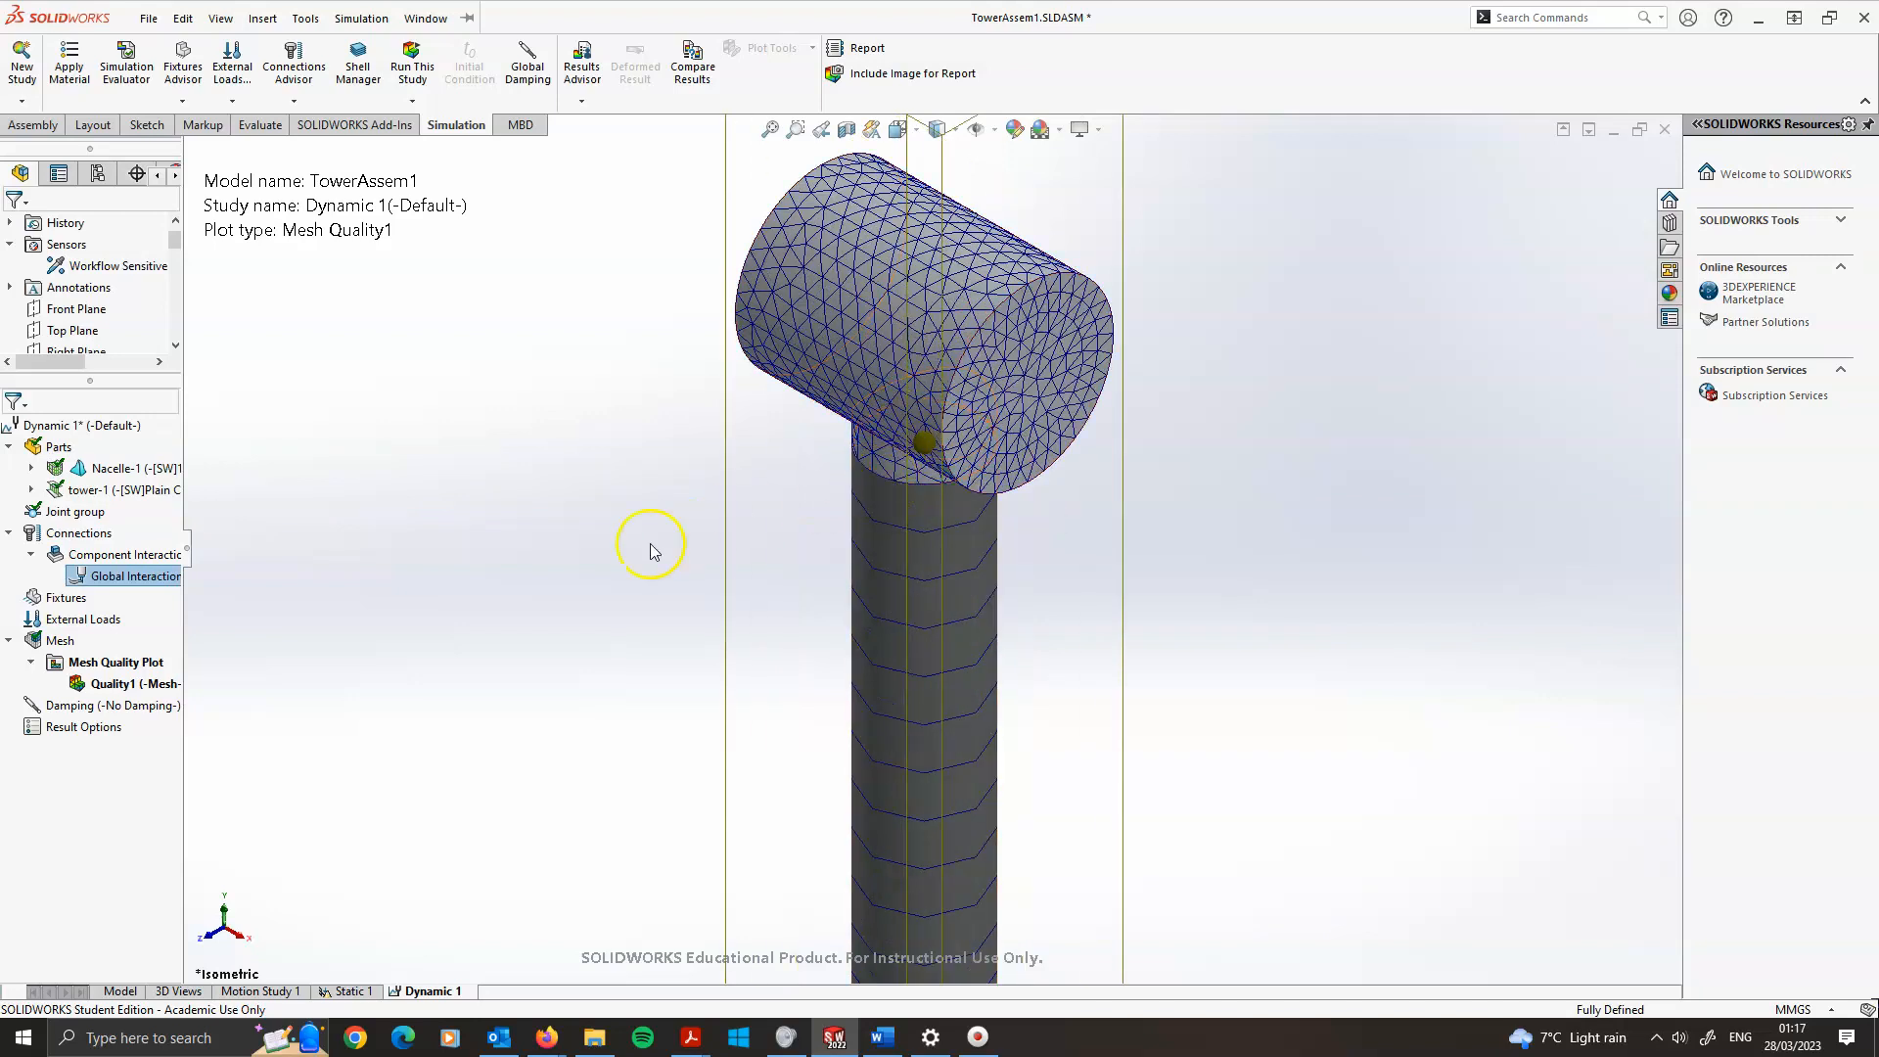
{"action": "scroll", "coordinate": [555, 532], "scroll_direction": "up", "scroll_amount": 6}
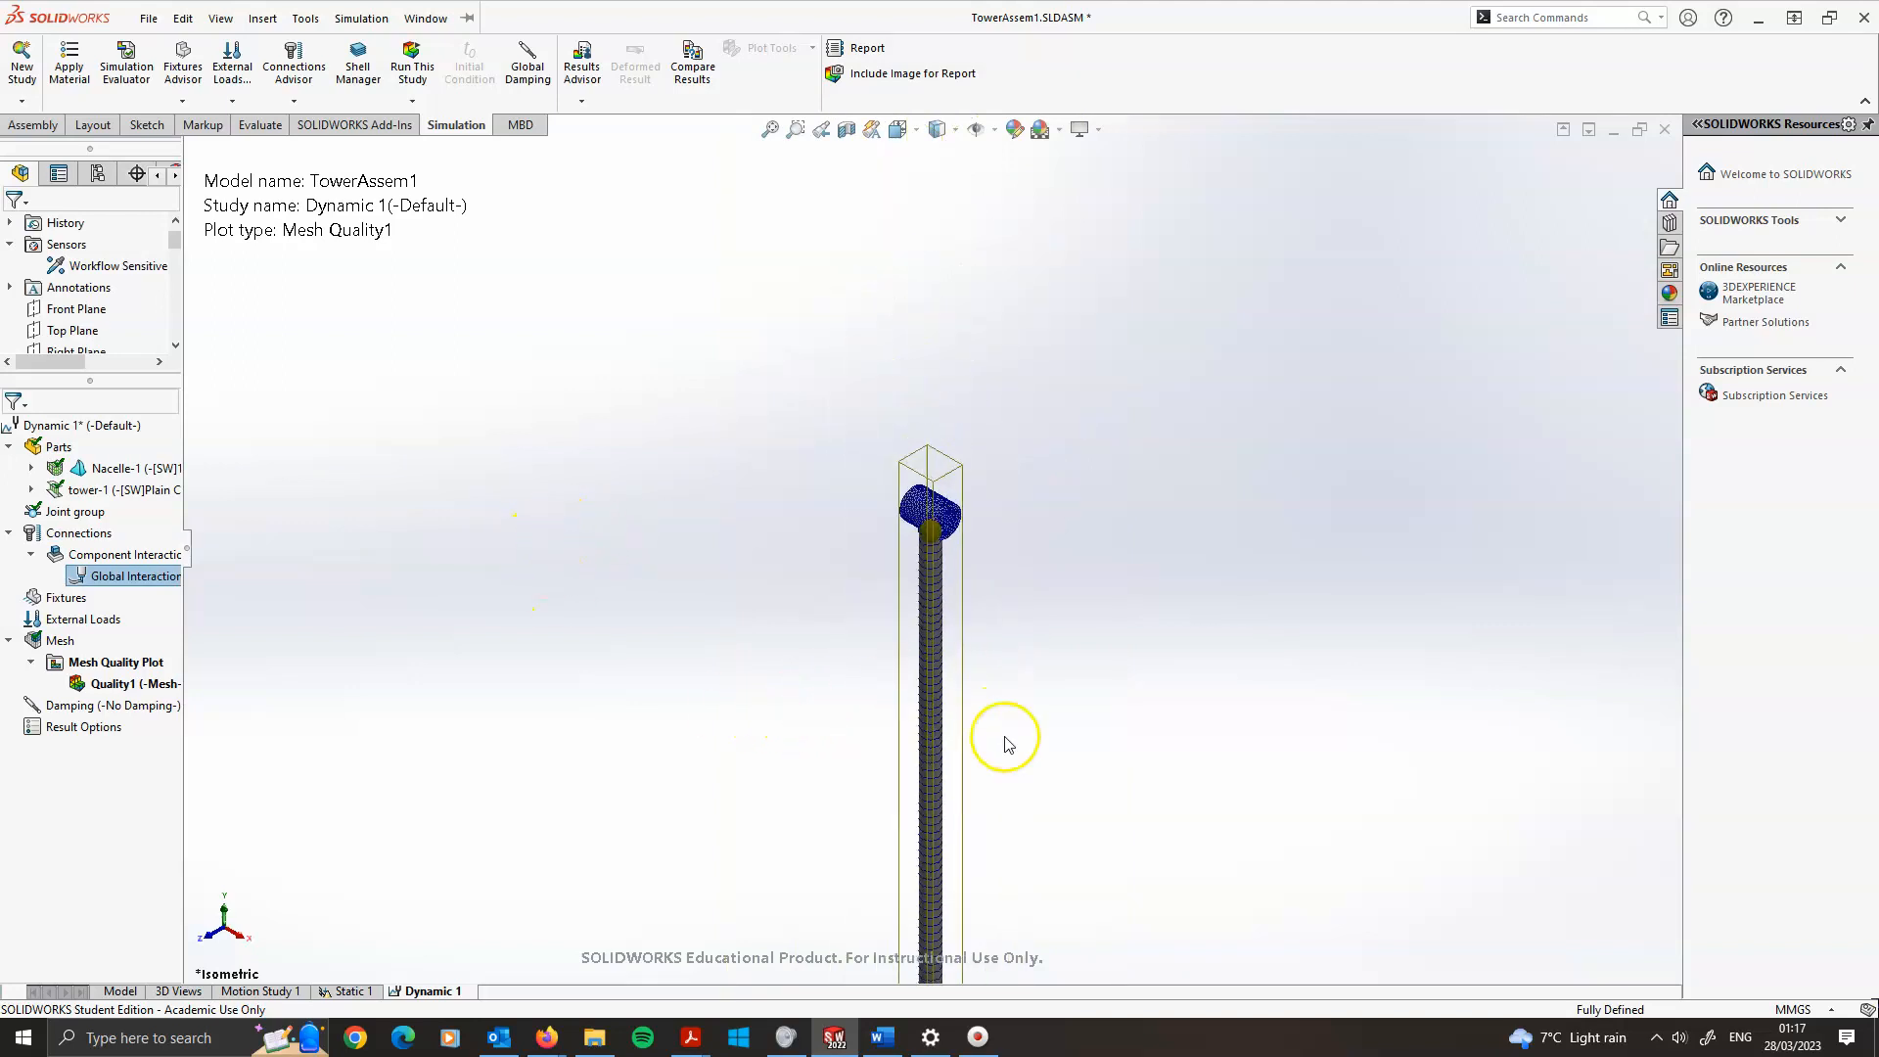
{"action": "scroll", "coordinate": [973, 779], "scroll_direction": "up", "scroll_amount": 4}
{"action": "scroll", "coordinate": [907, 715], "scroll_direction": "down", "scroll_amount": 3}
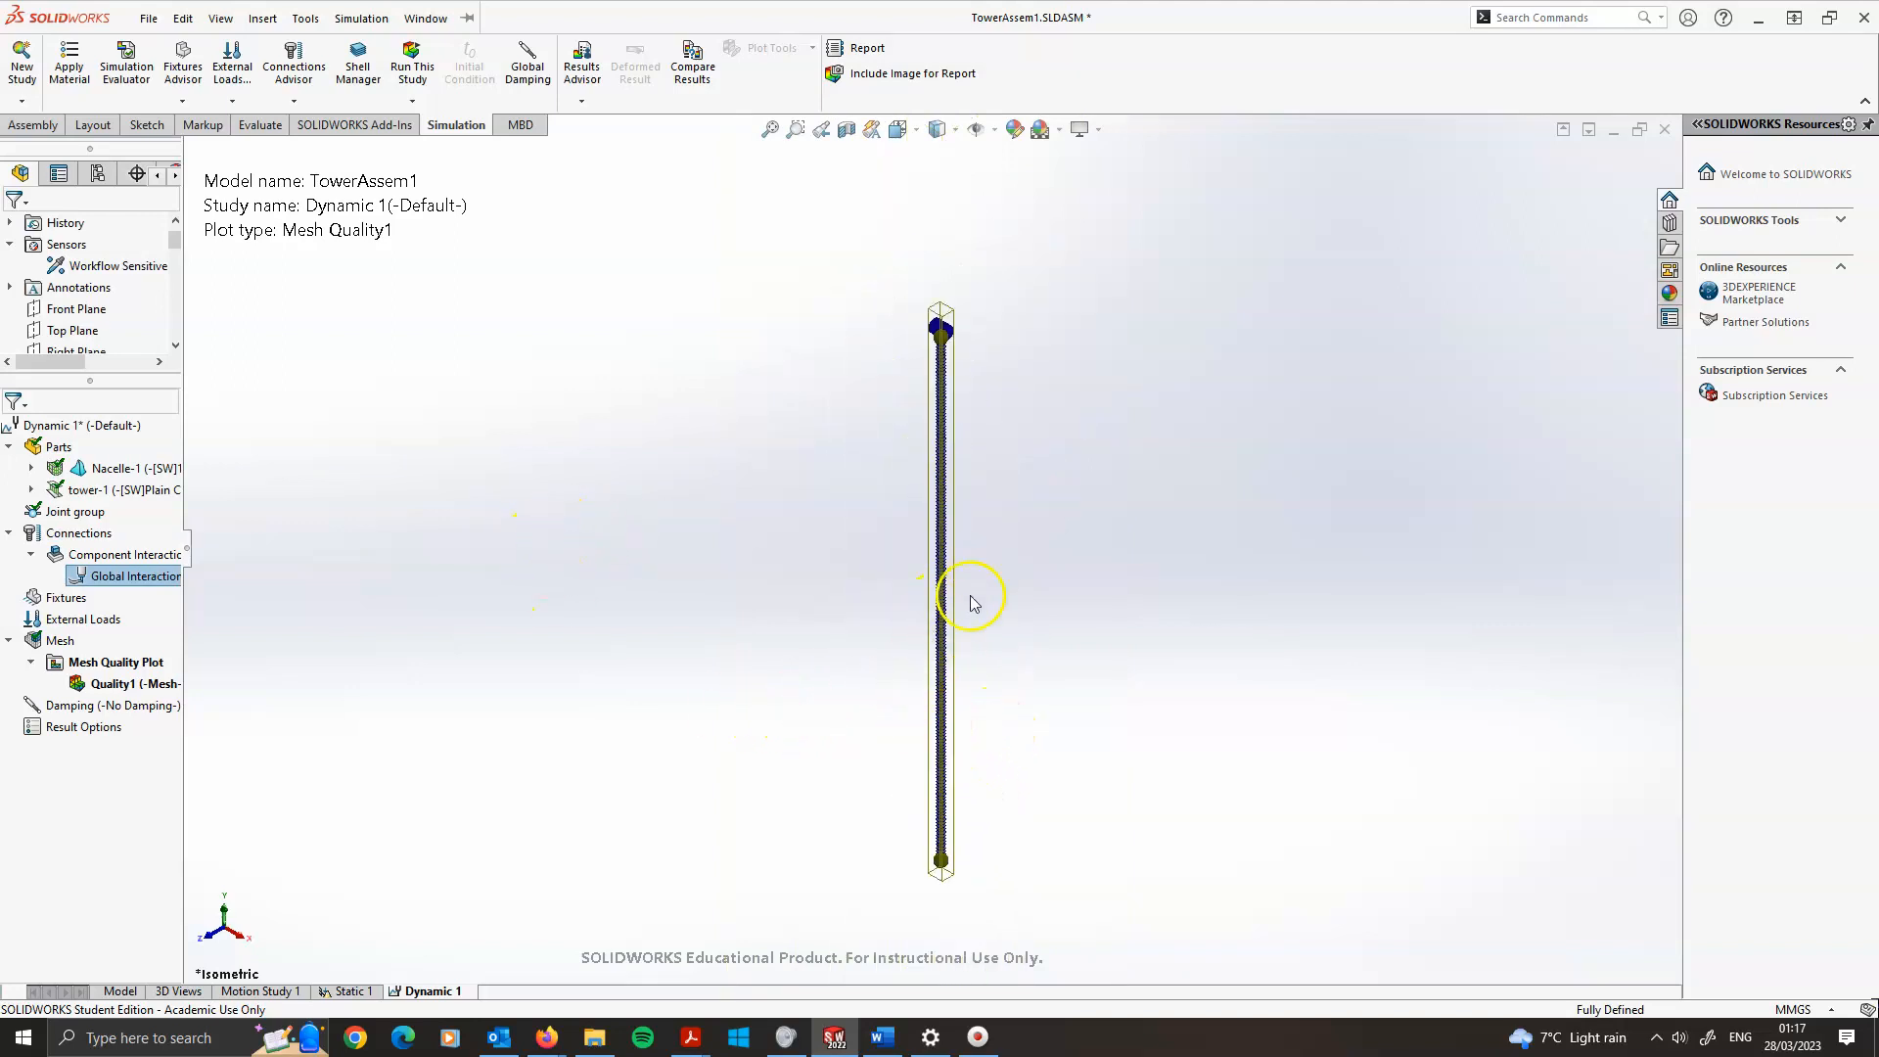
{"action": "left_click", "coordinate": [121, 574]}
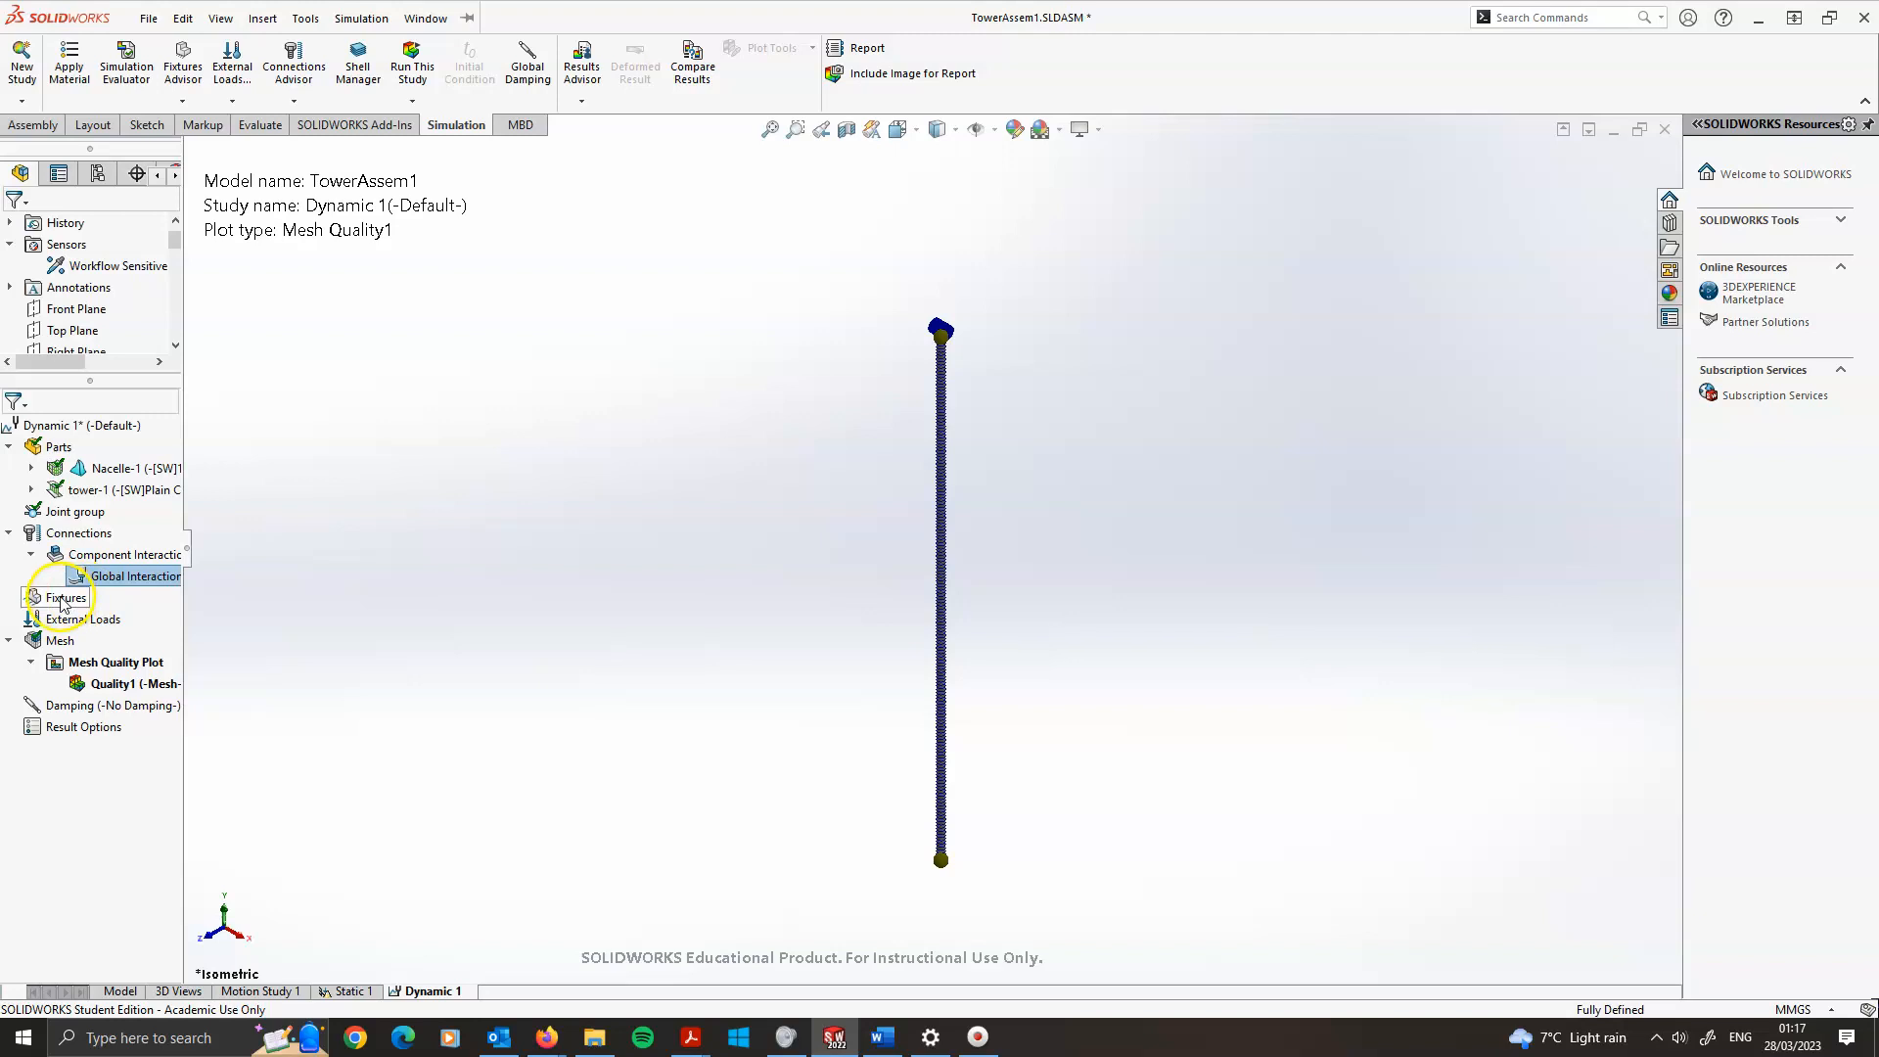
Apply a fixed geometry fixture to the joint at the base of the tower
{"action": "right_click", "coordinate": [45, 597]}
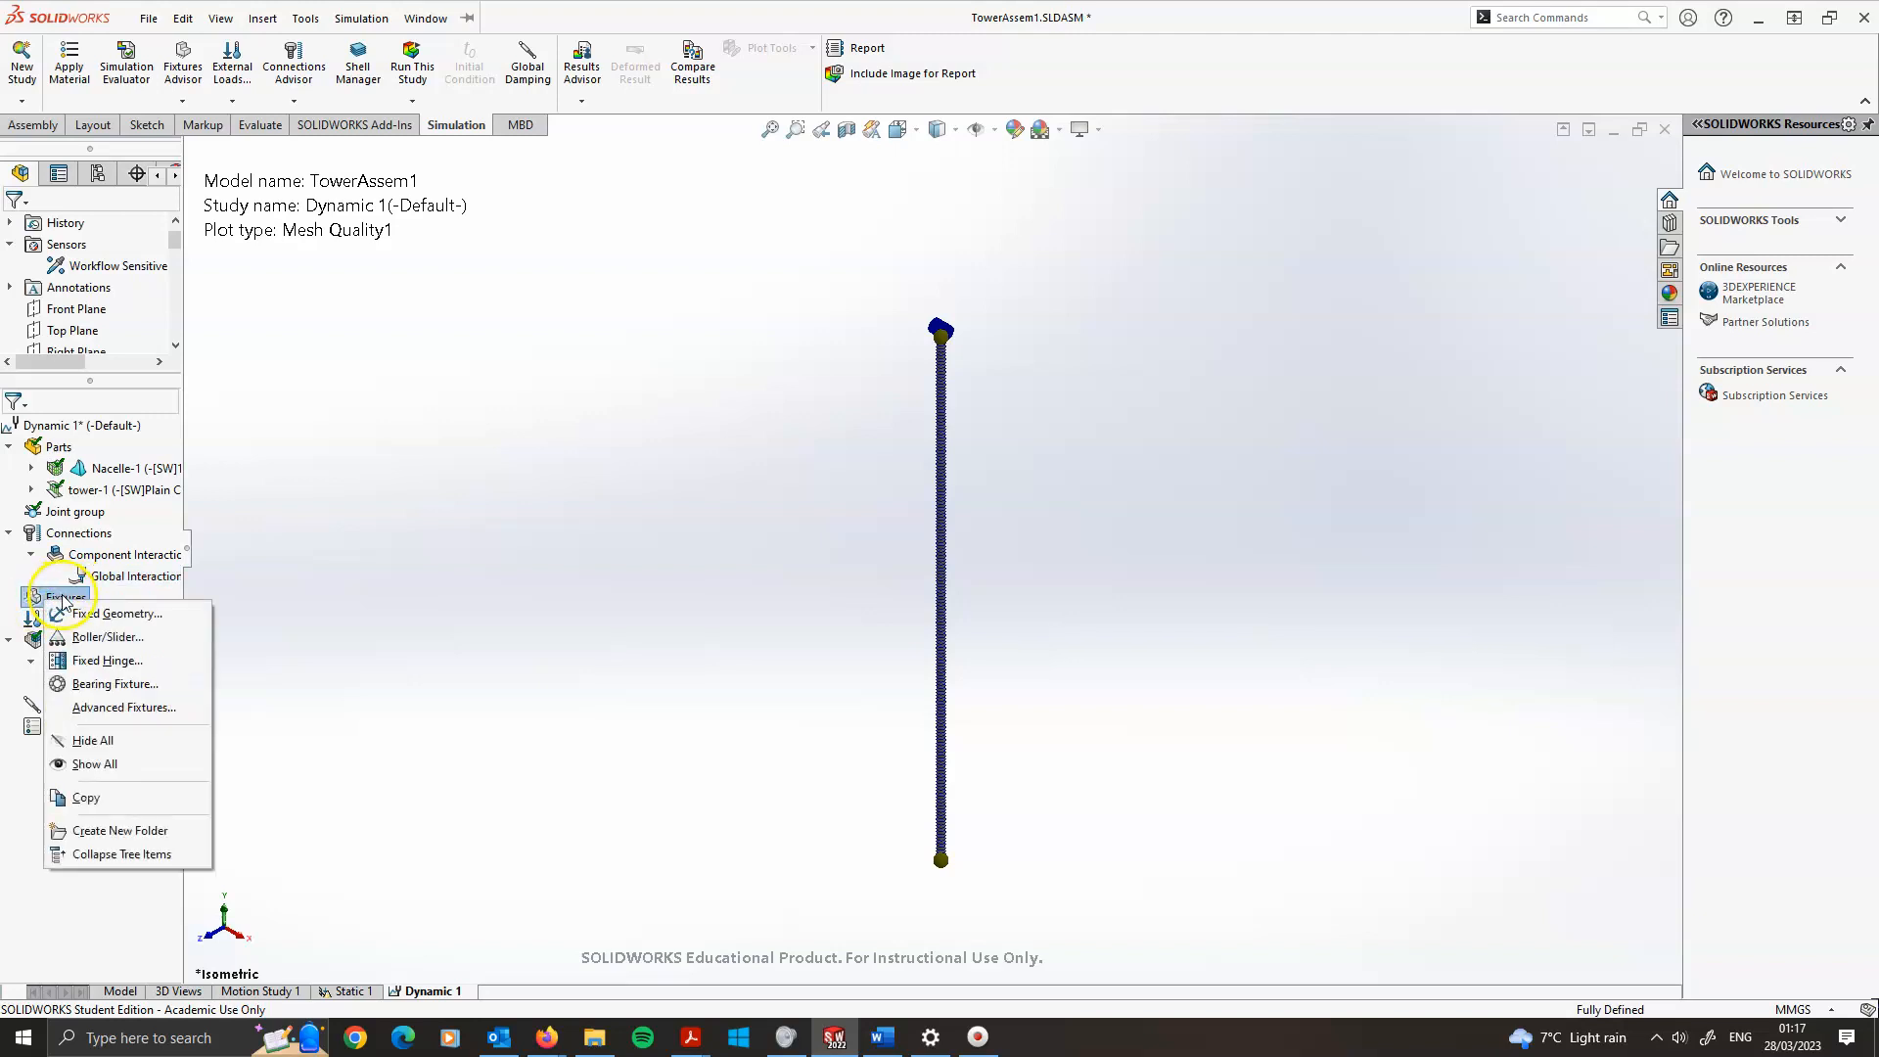
{"action": "left_click", "coordinate": [98, 613]}
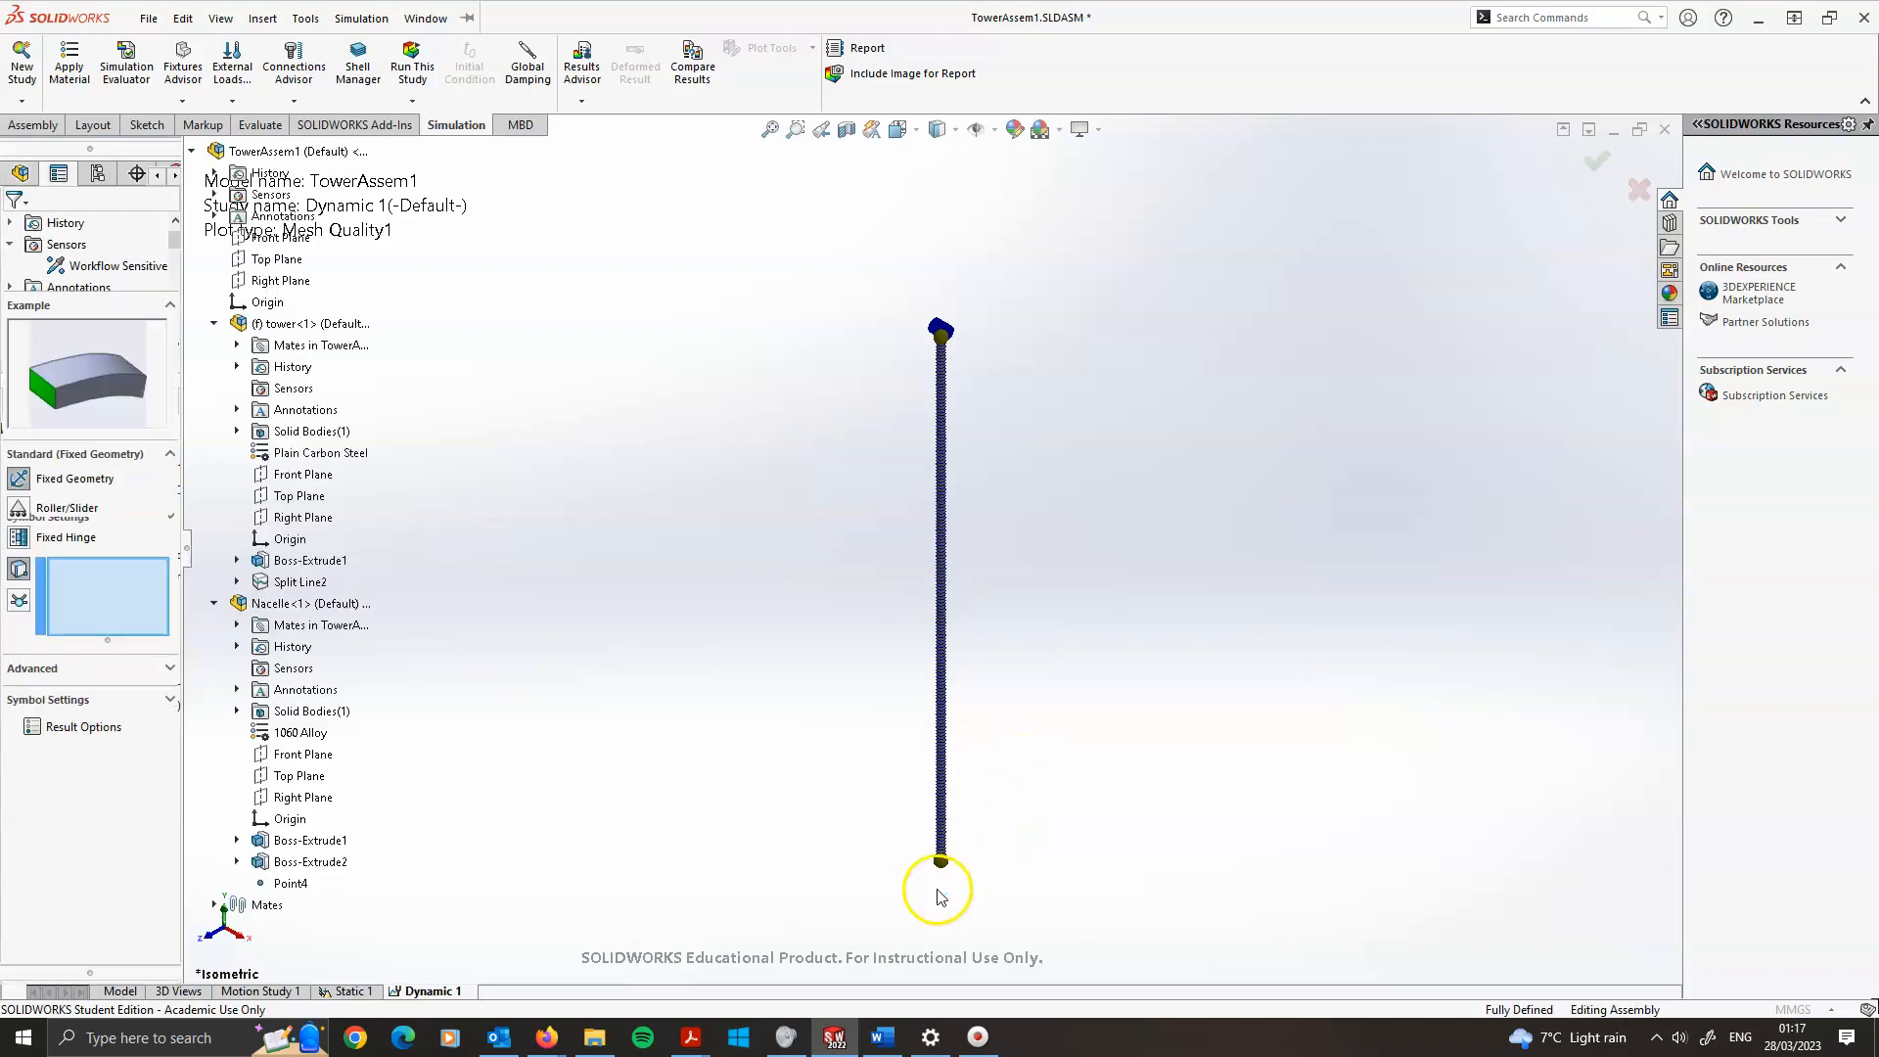
{"action": "scroll", "coordinate": [949, 822], "scroll_direction": "down", "scroll_amount": 10}
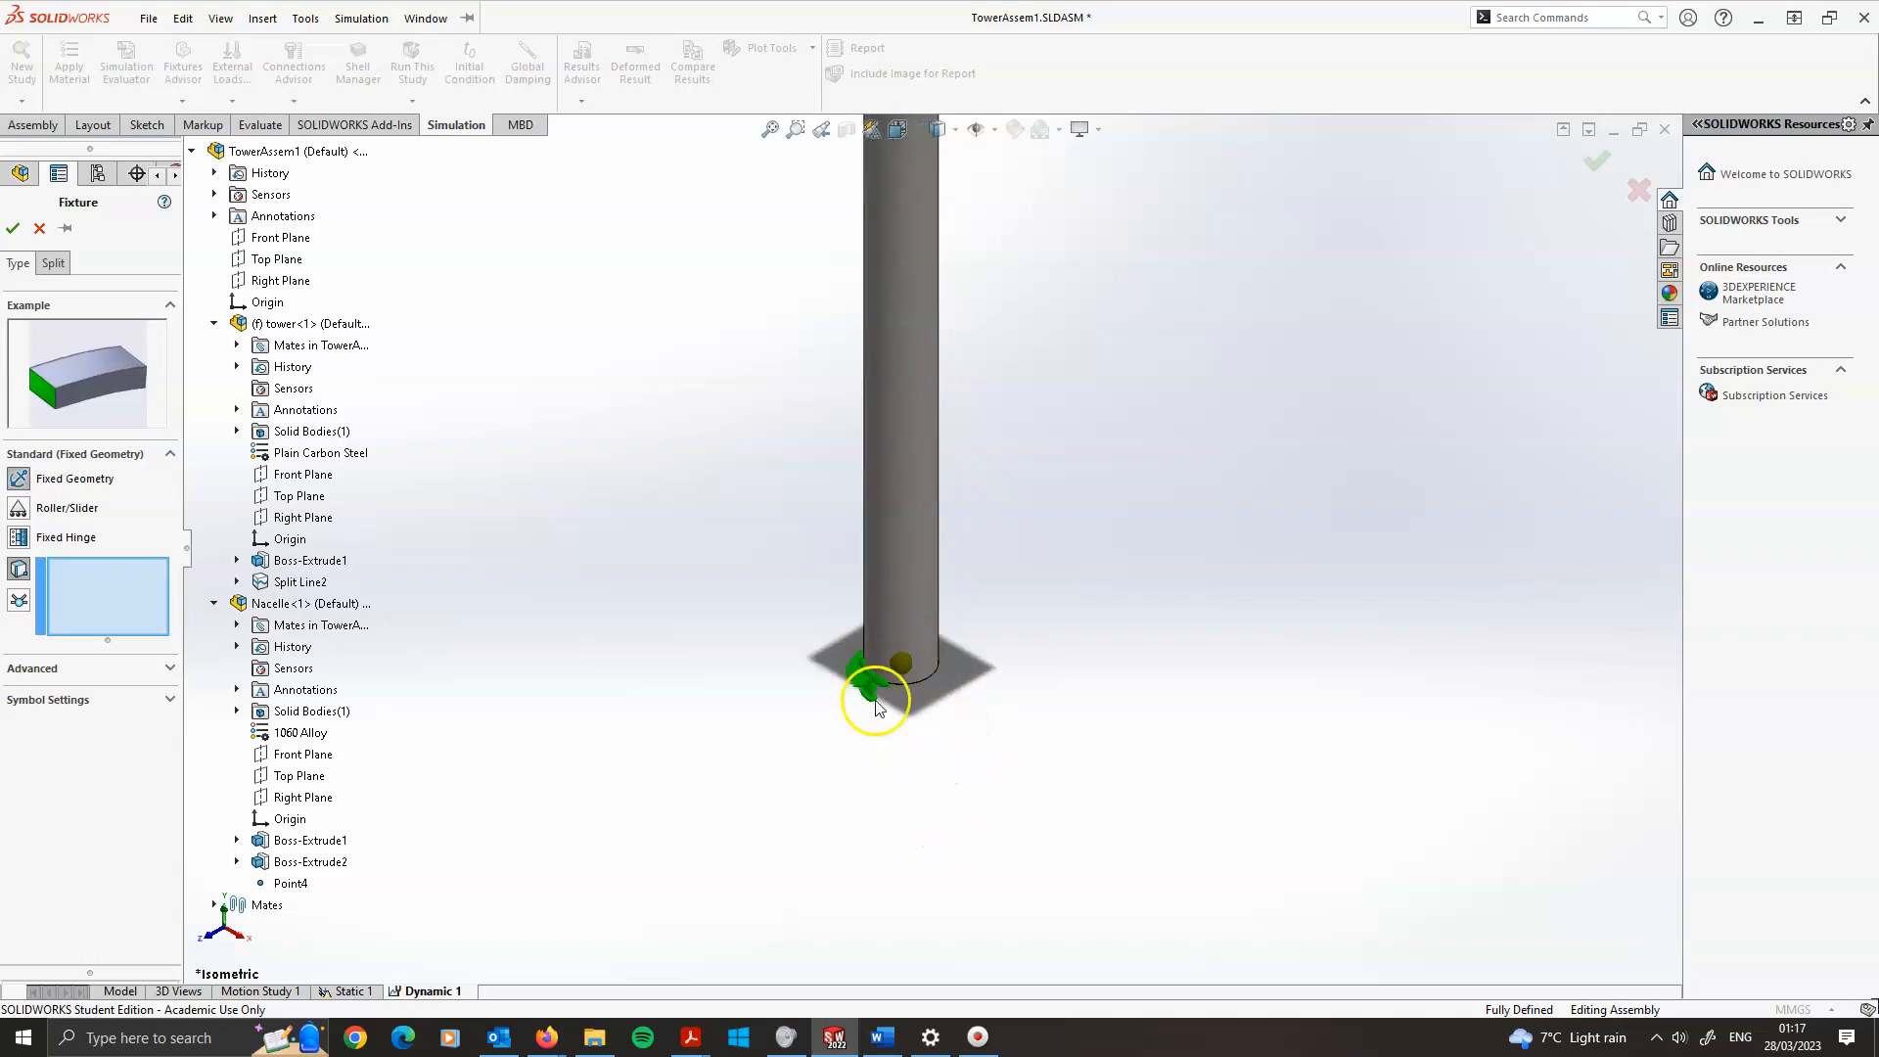
{"action": "middle_click_drag", "start_coordinate": [960, 654], "coordinate": [923, 638]}
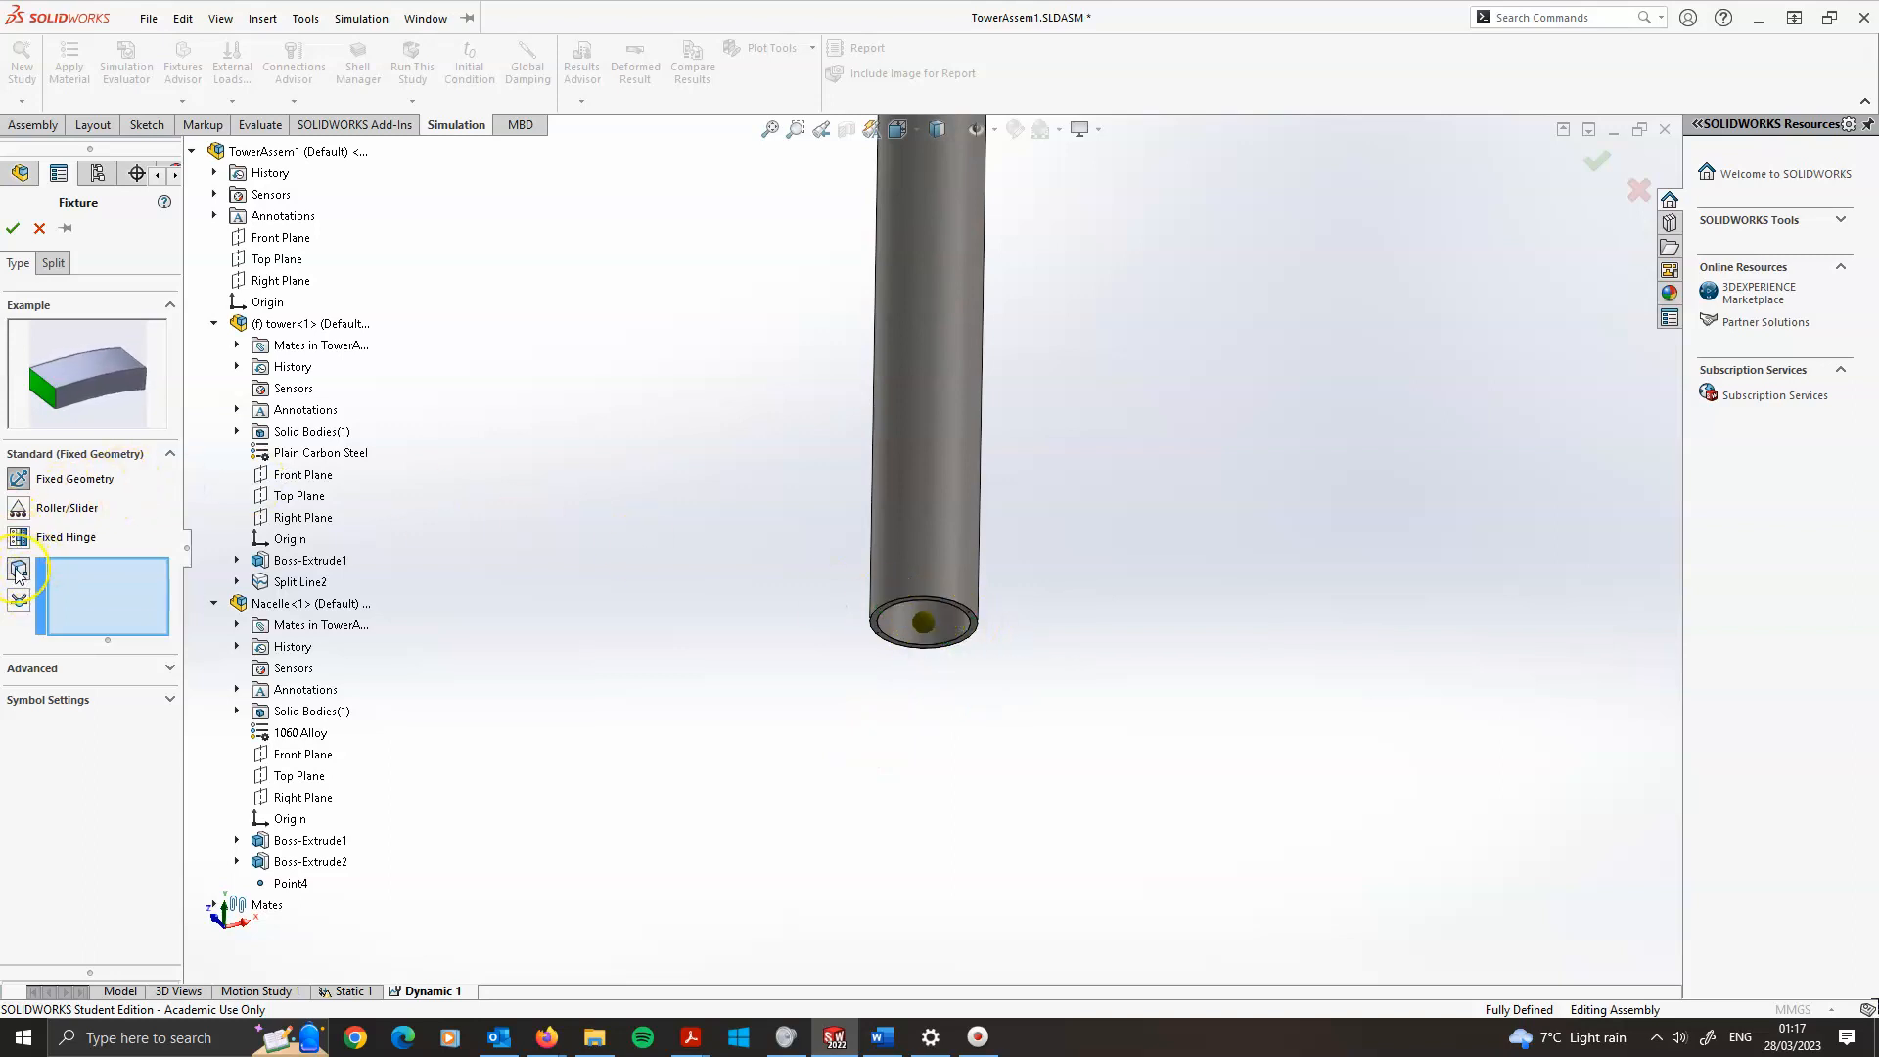
{"action": "scroll", "coordinate": [915, 618], "scroll_direction": "down", "scroll_amount": 3}
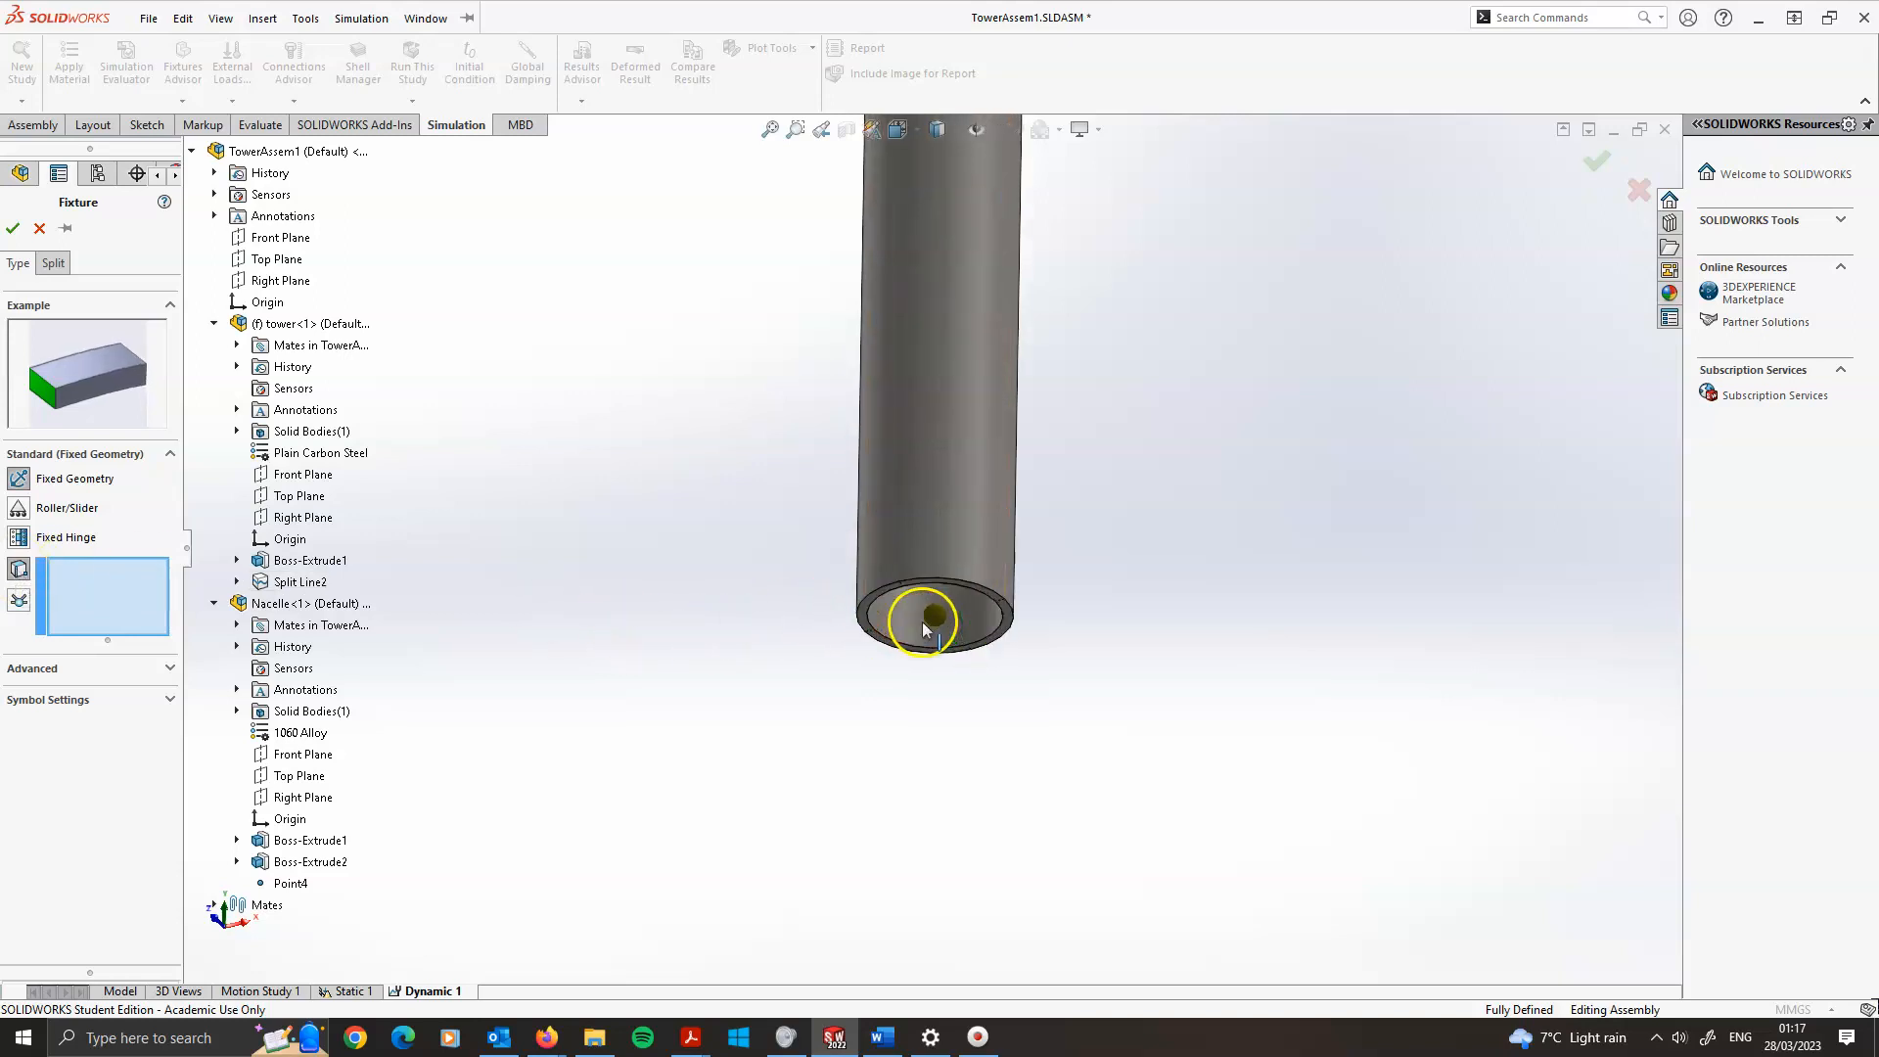
{"action": "left_click", "coordinate": [840, 614]}
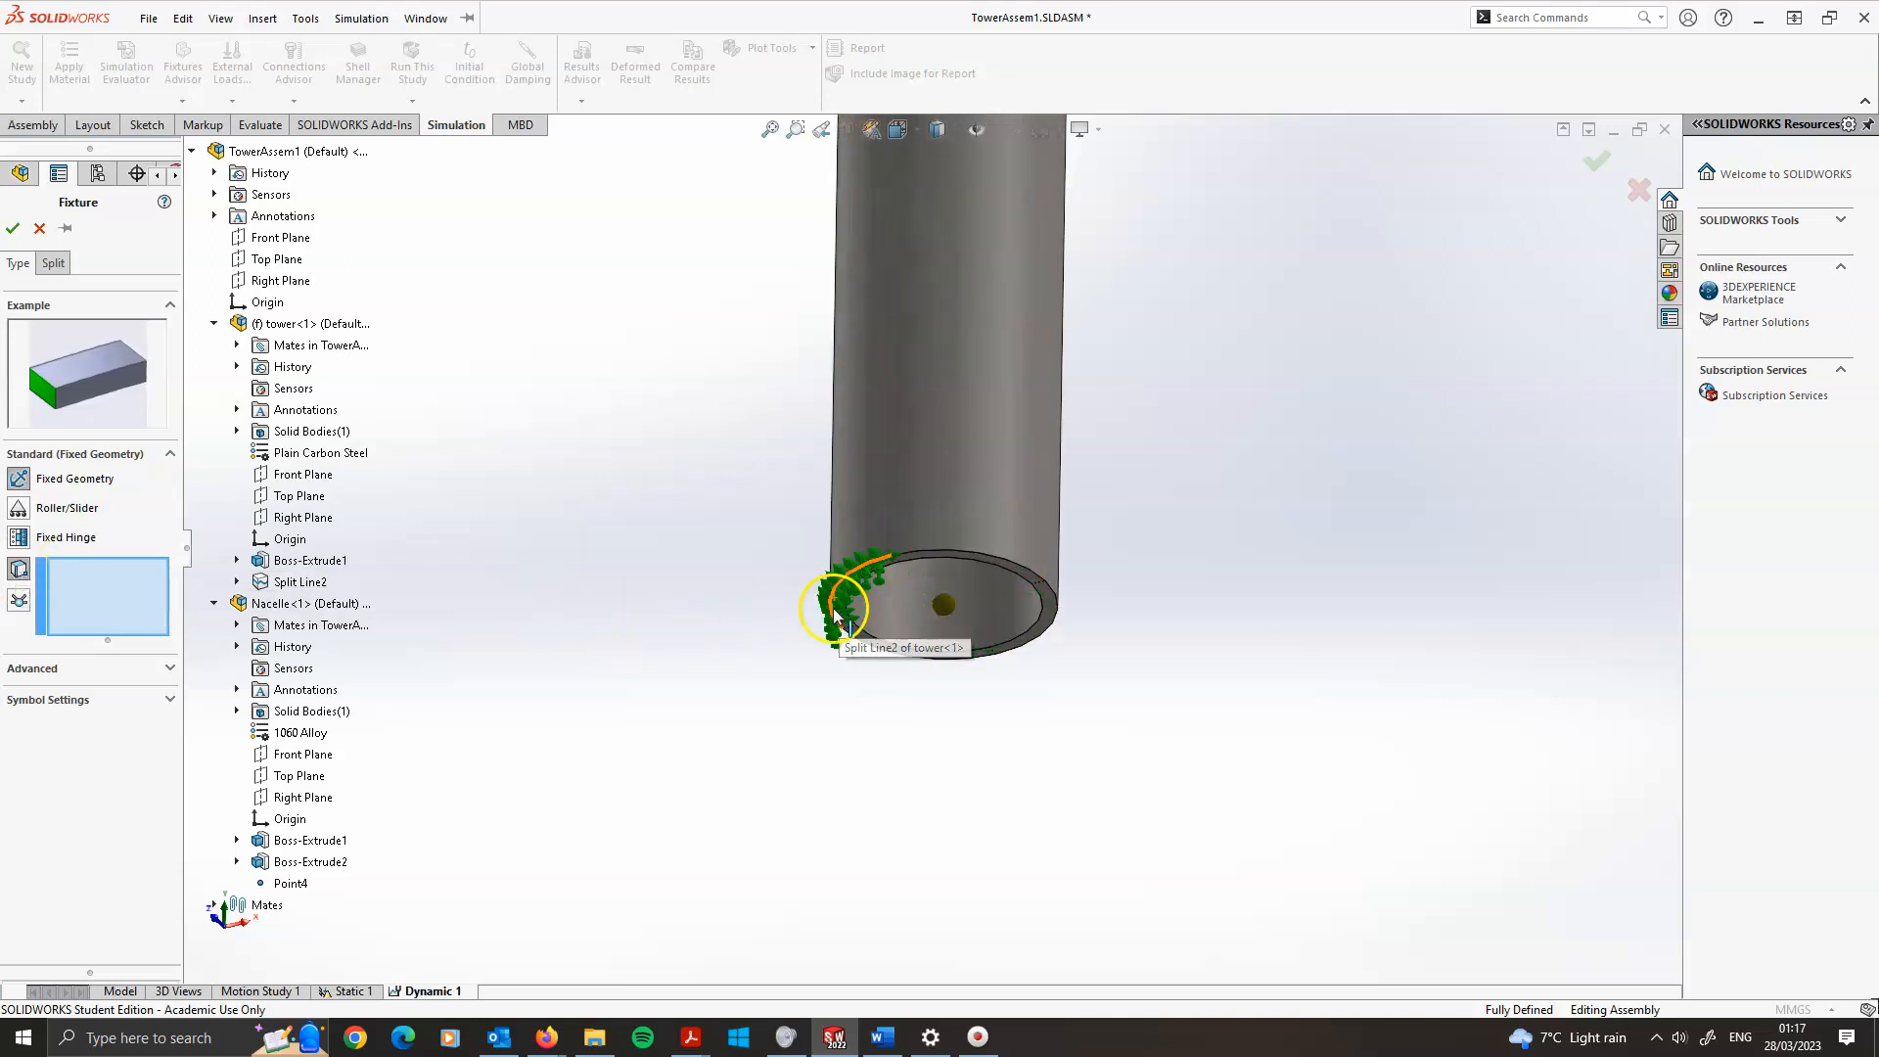
{"action": "left_click", "coordinate": [19, 605]}
{"action": "left_click", "coordinate": [90, 587]}
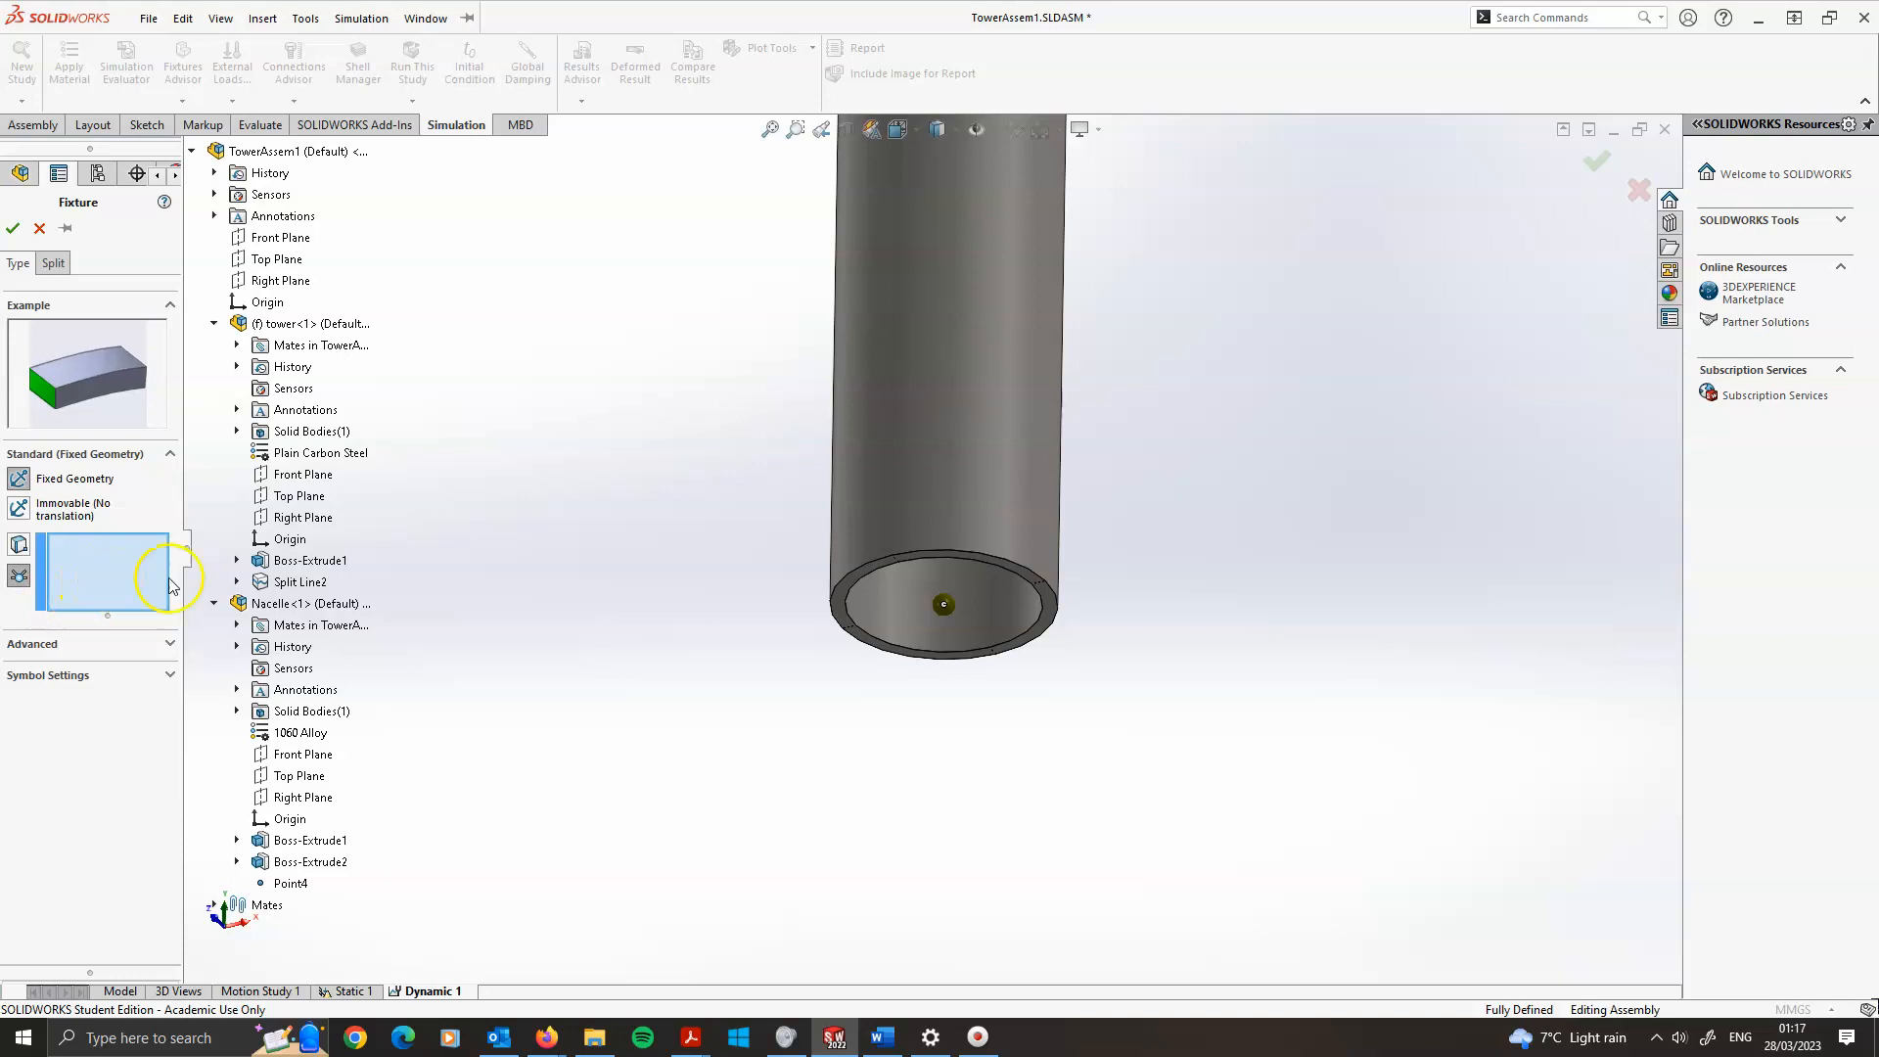
{"action": "left_click", "coordinate": [945, 606]}
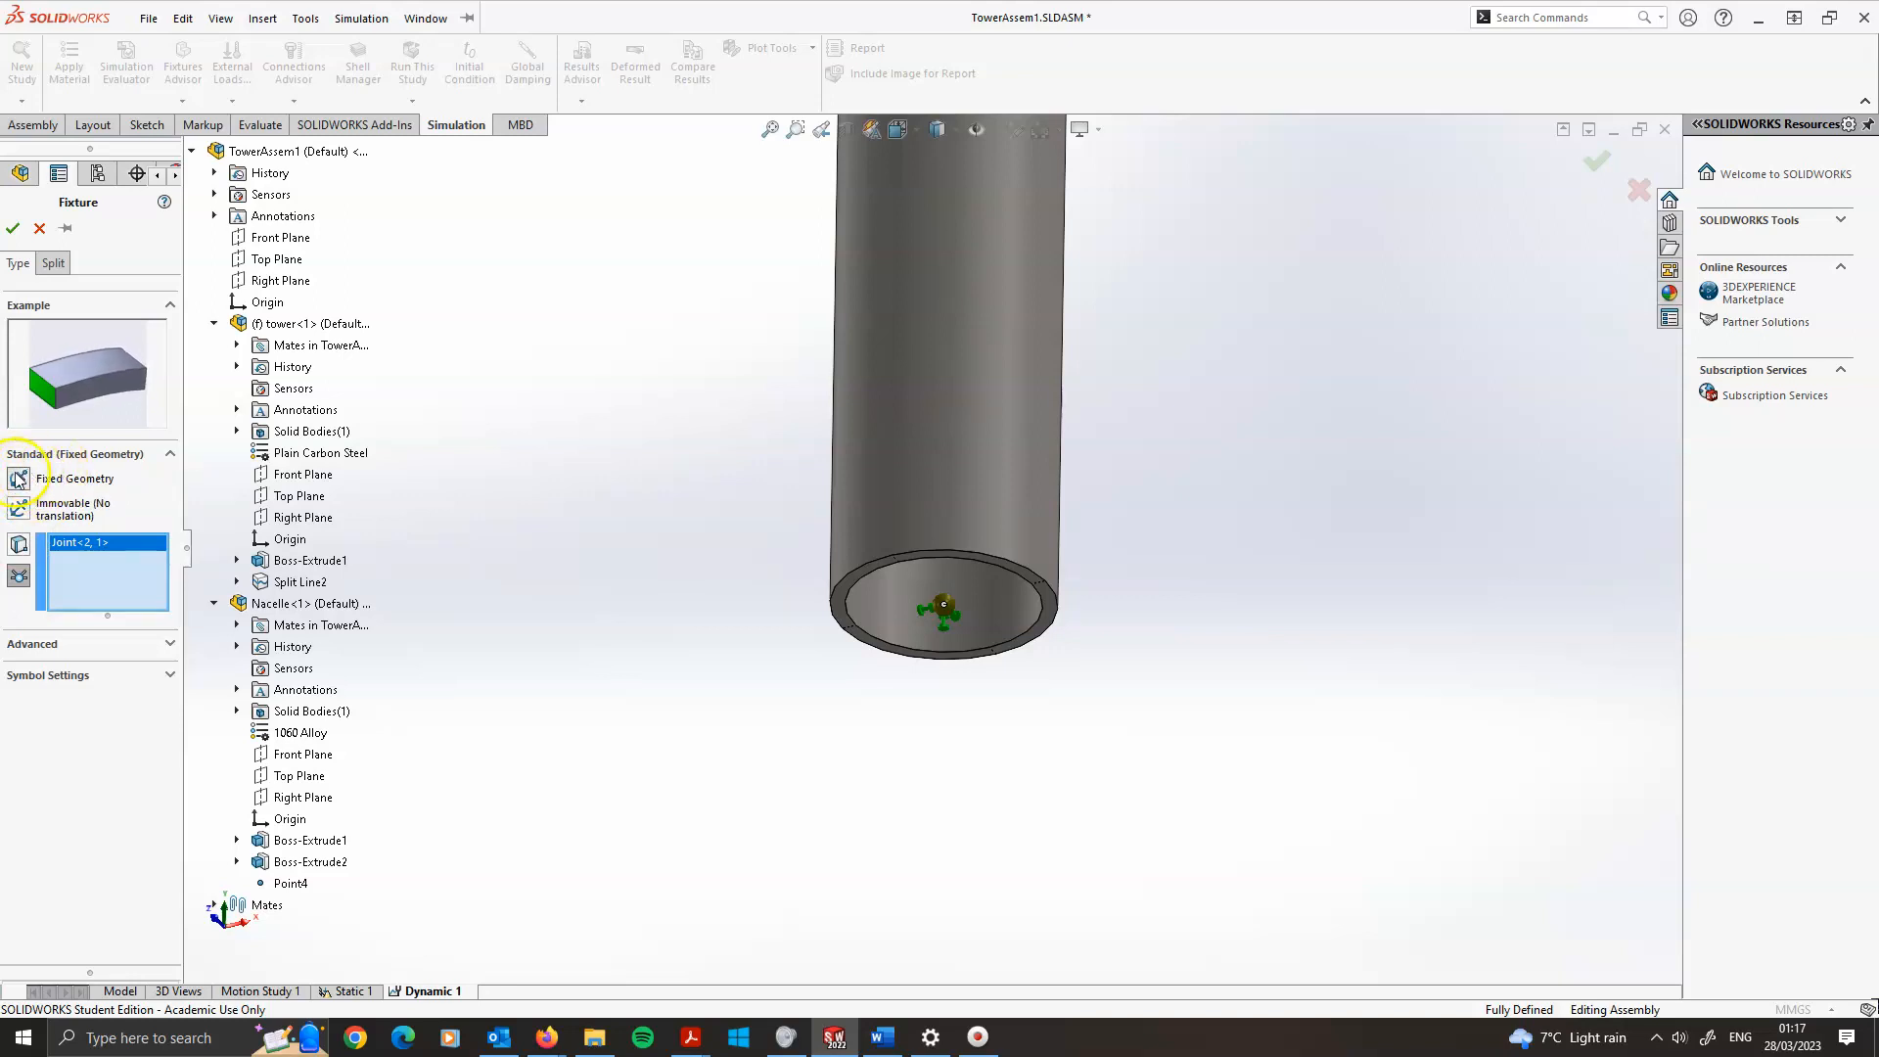
{"action": "left_click", "coordinate": [12, 228]}
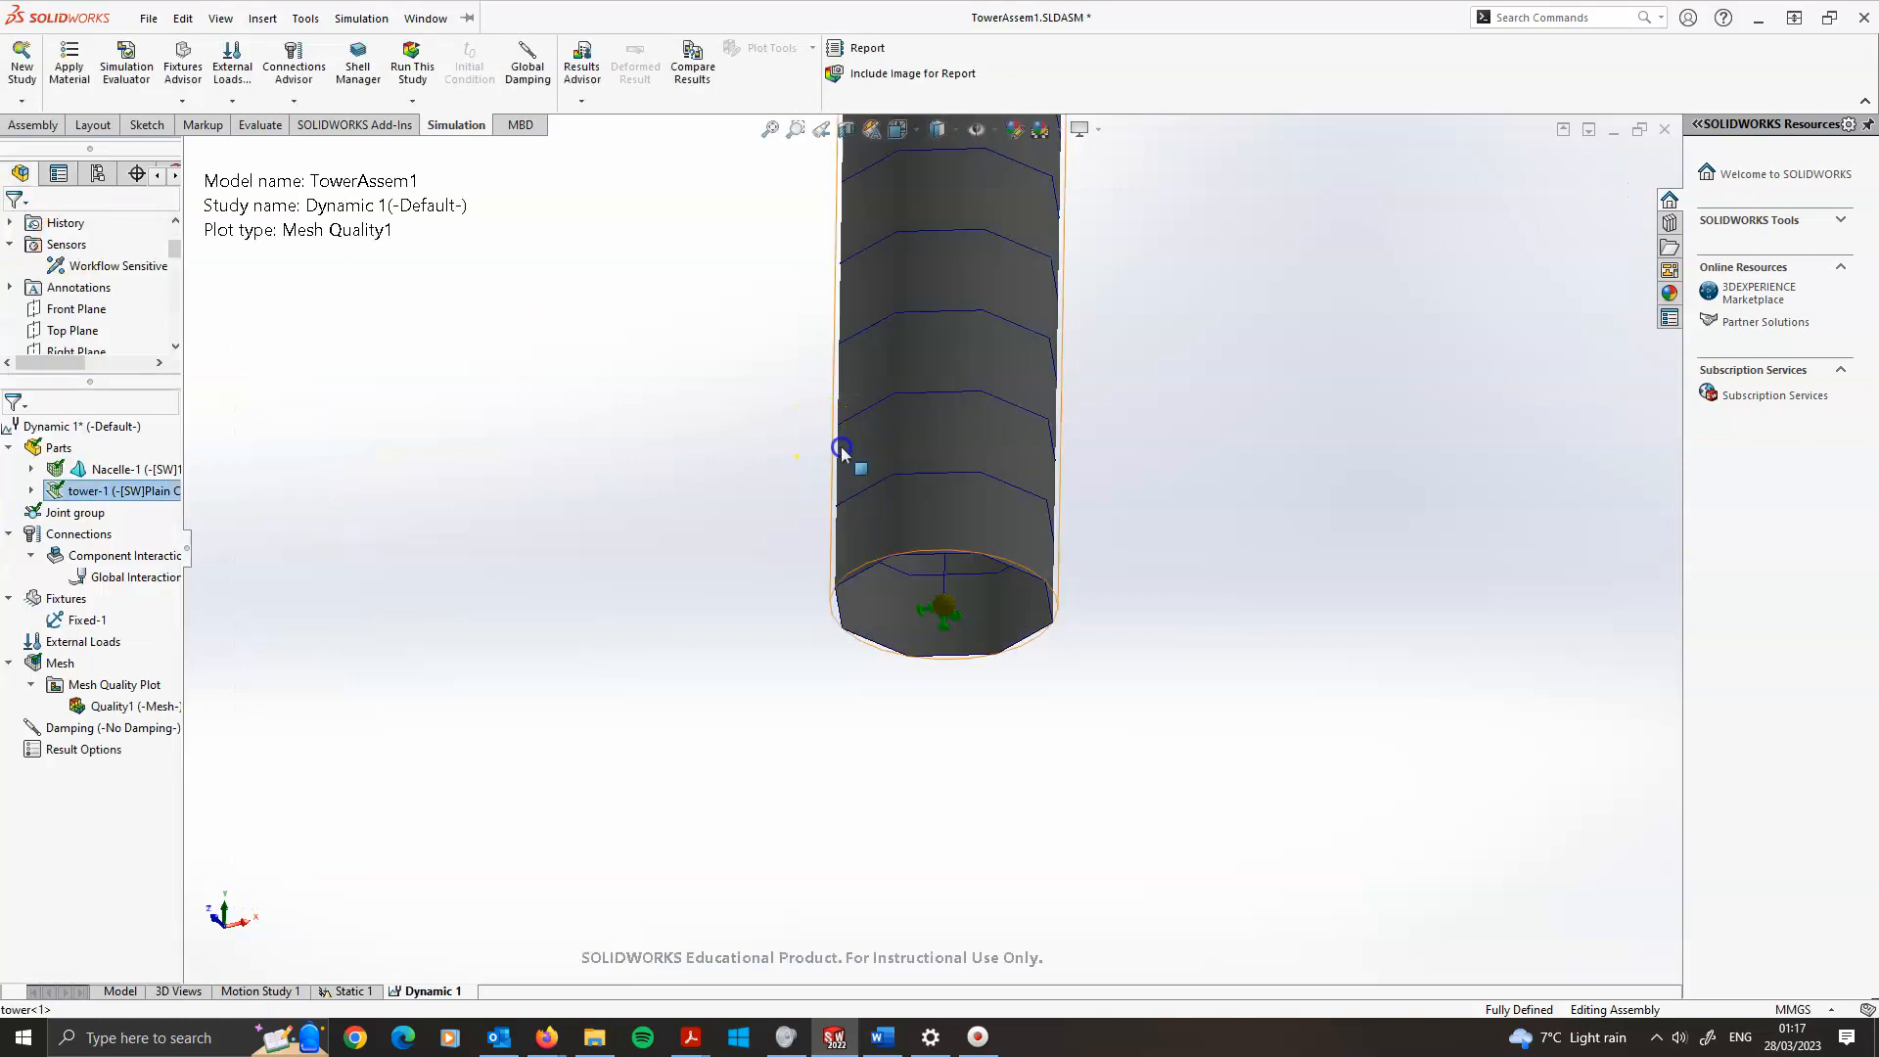
Define global modal damping with a damping ratio of 0.05 for modes 1 to 10
{"action": "scroll", "coordinate": [736, 504], "scroll_direction": "up", "scroll_amount": 8}
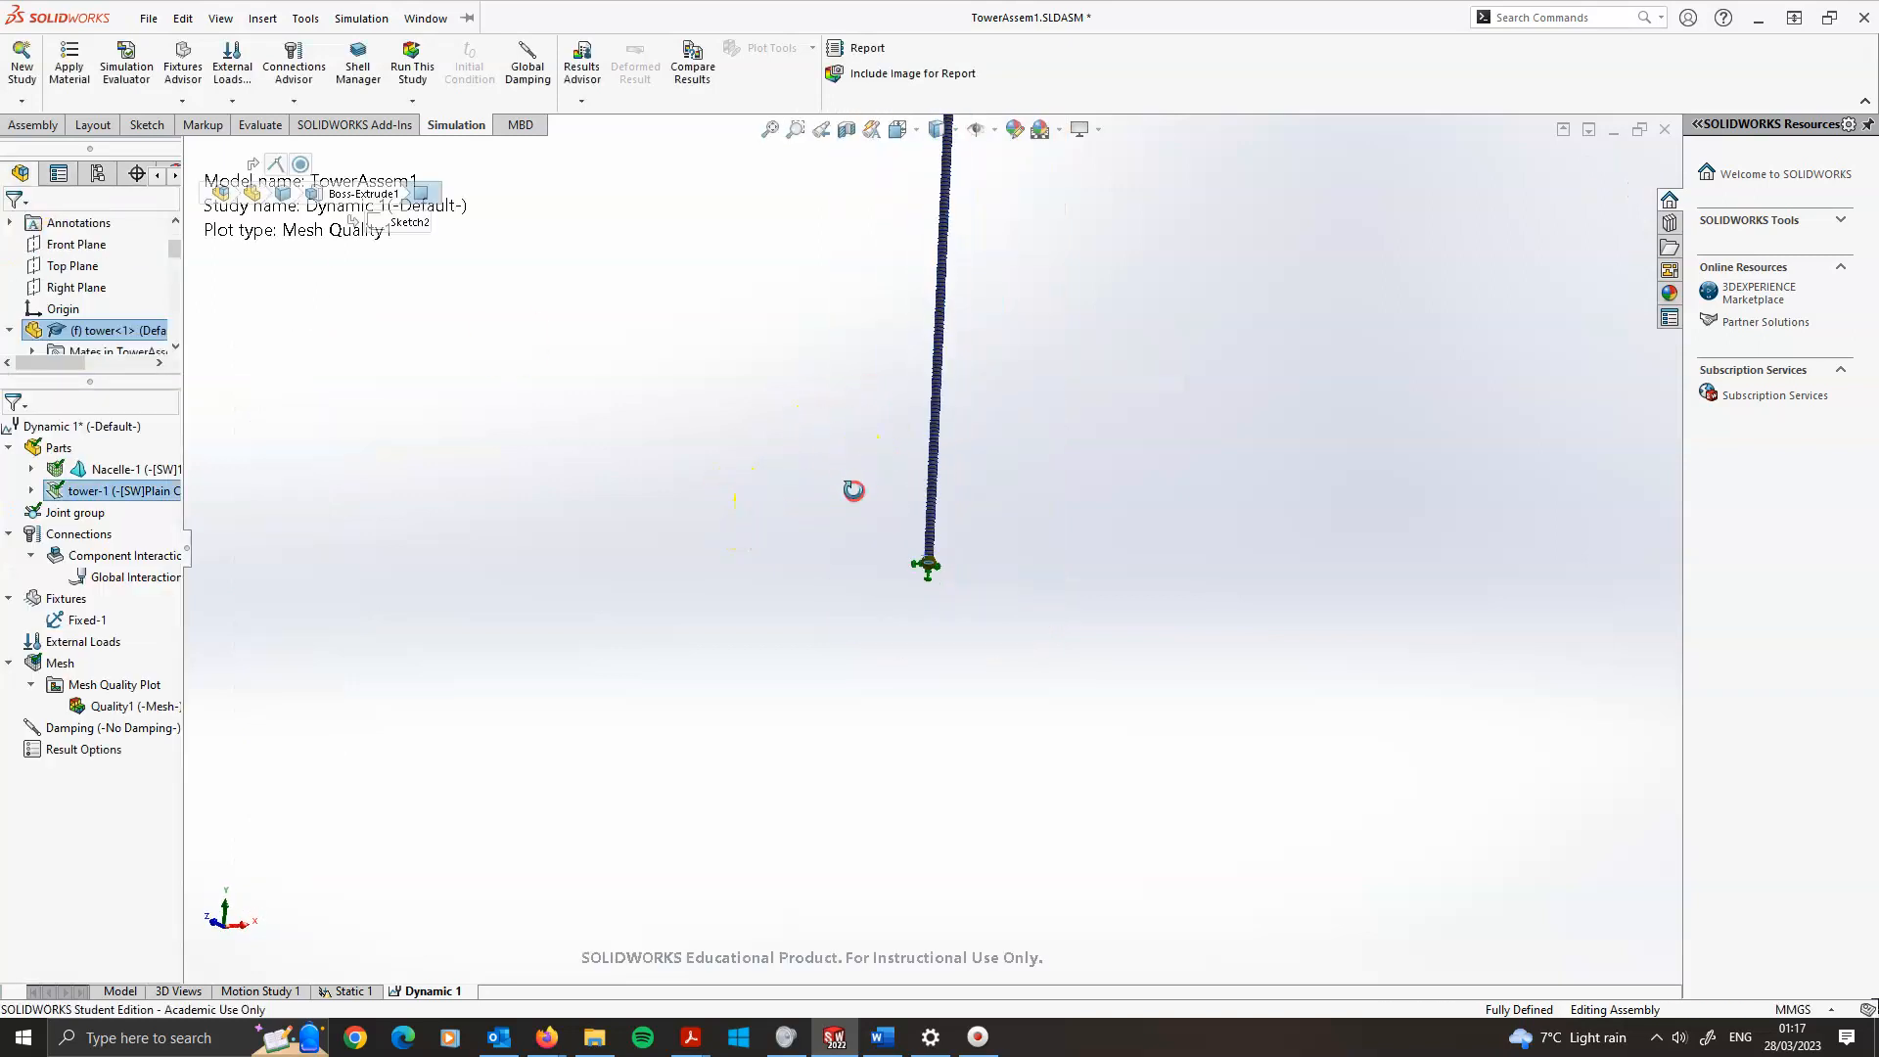
{"action": "scroll", "coordinate": [958, 409], "scroll_direction": "down", "scroll_amount": 3}
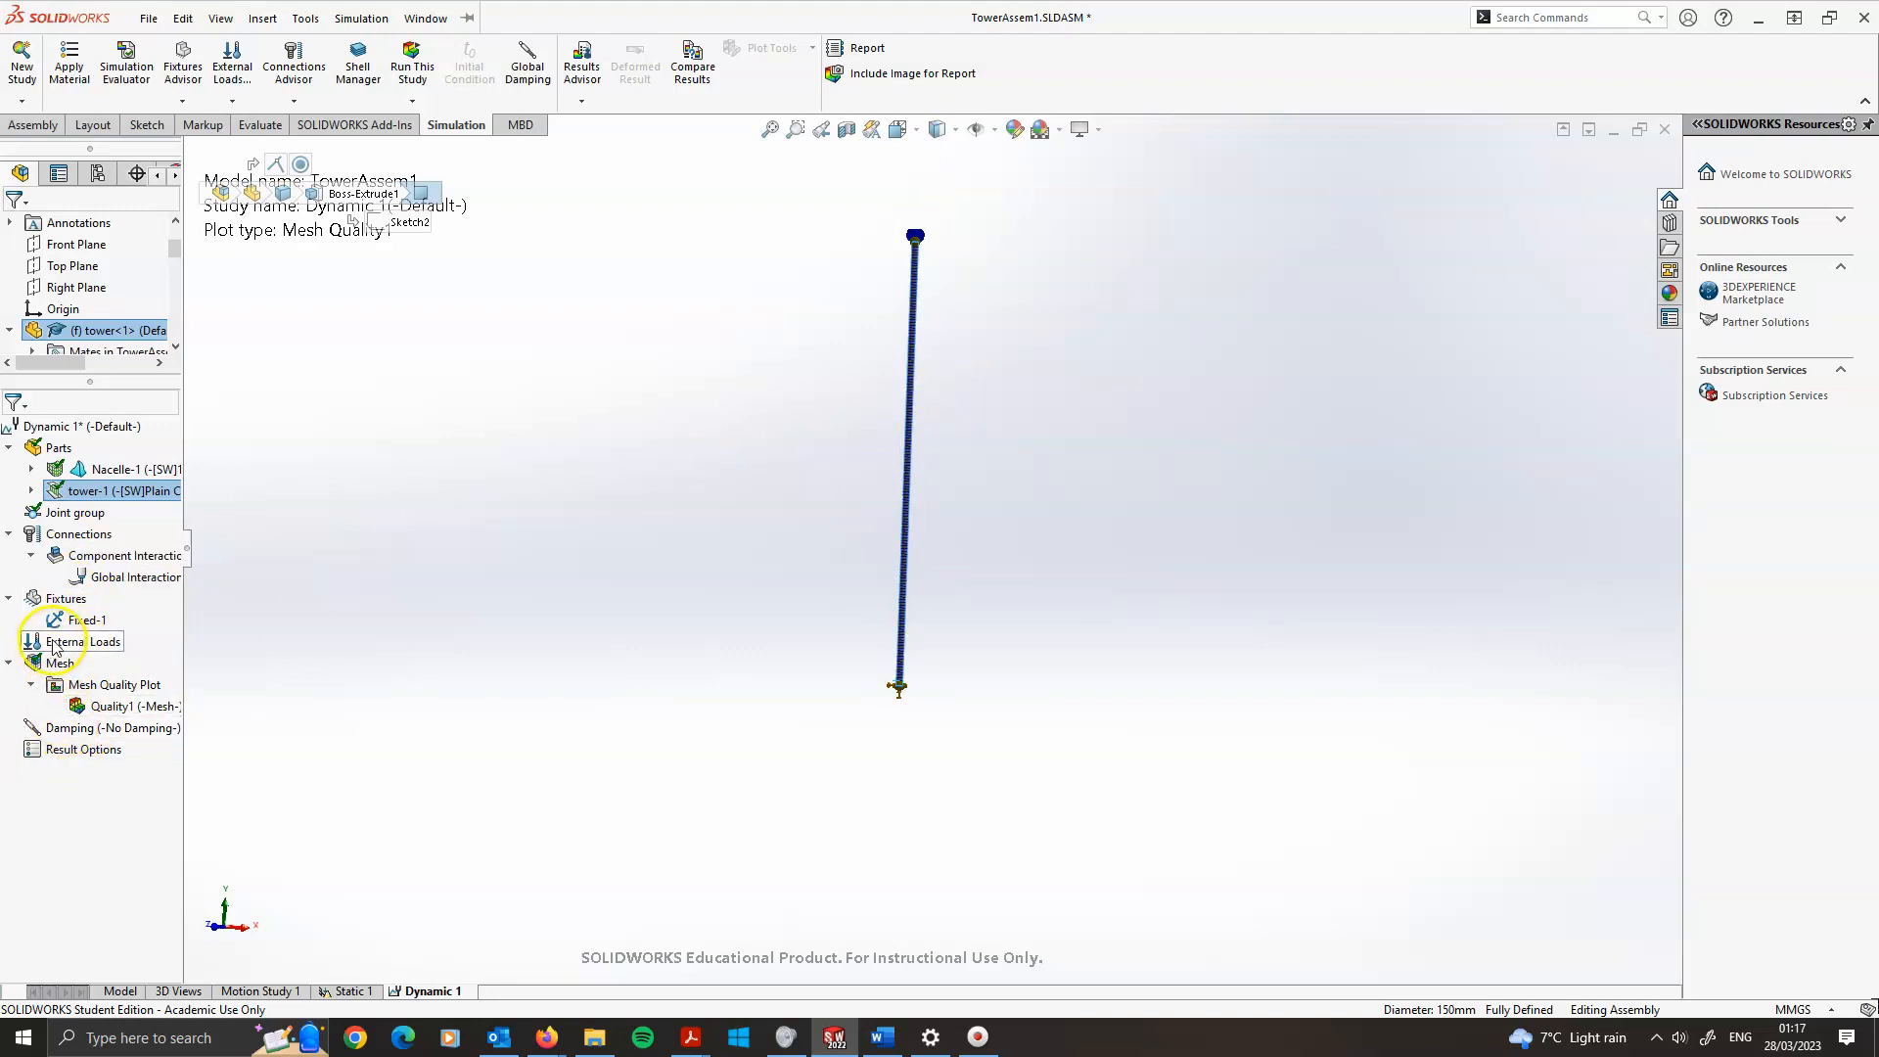
{"action": "left_click", "coordinate": [65, 729]}
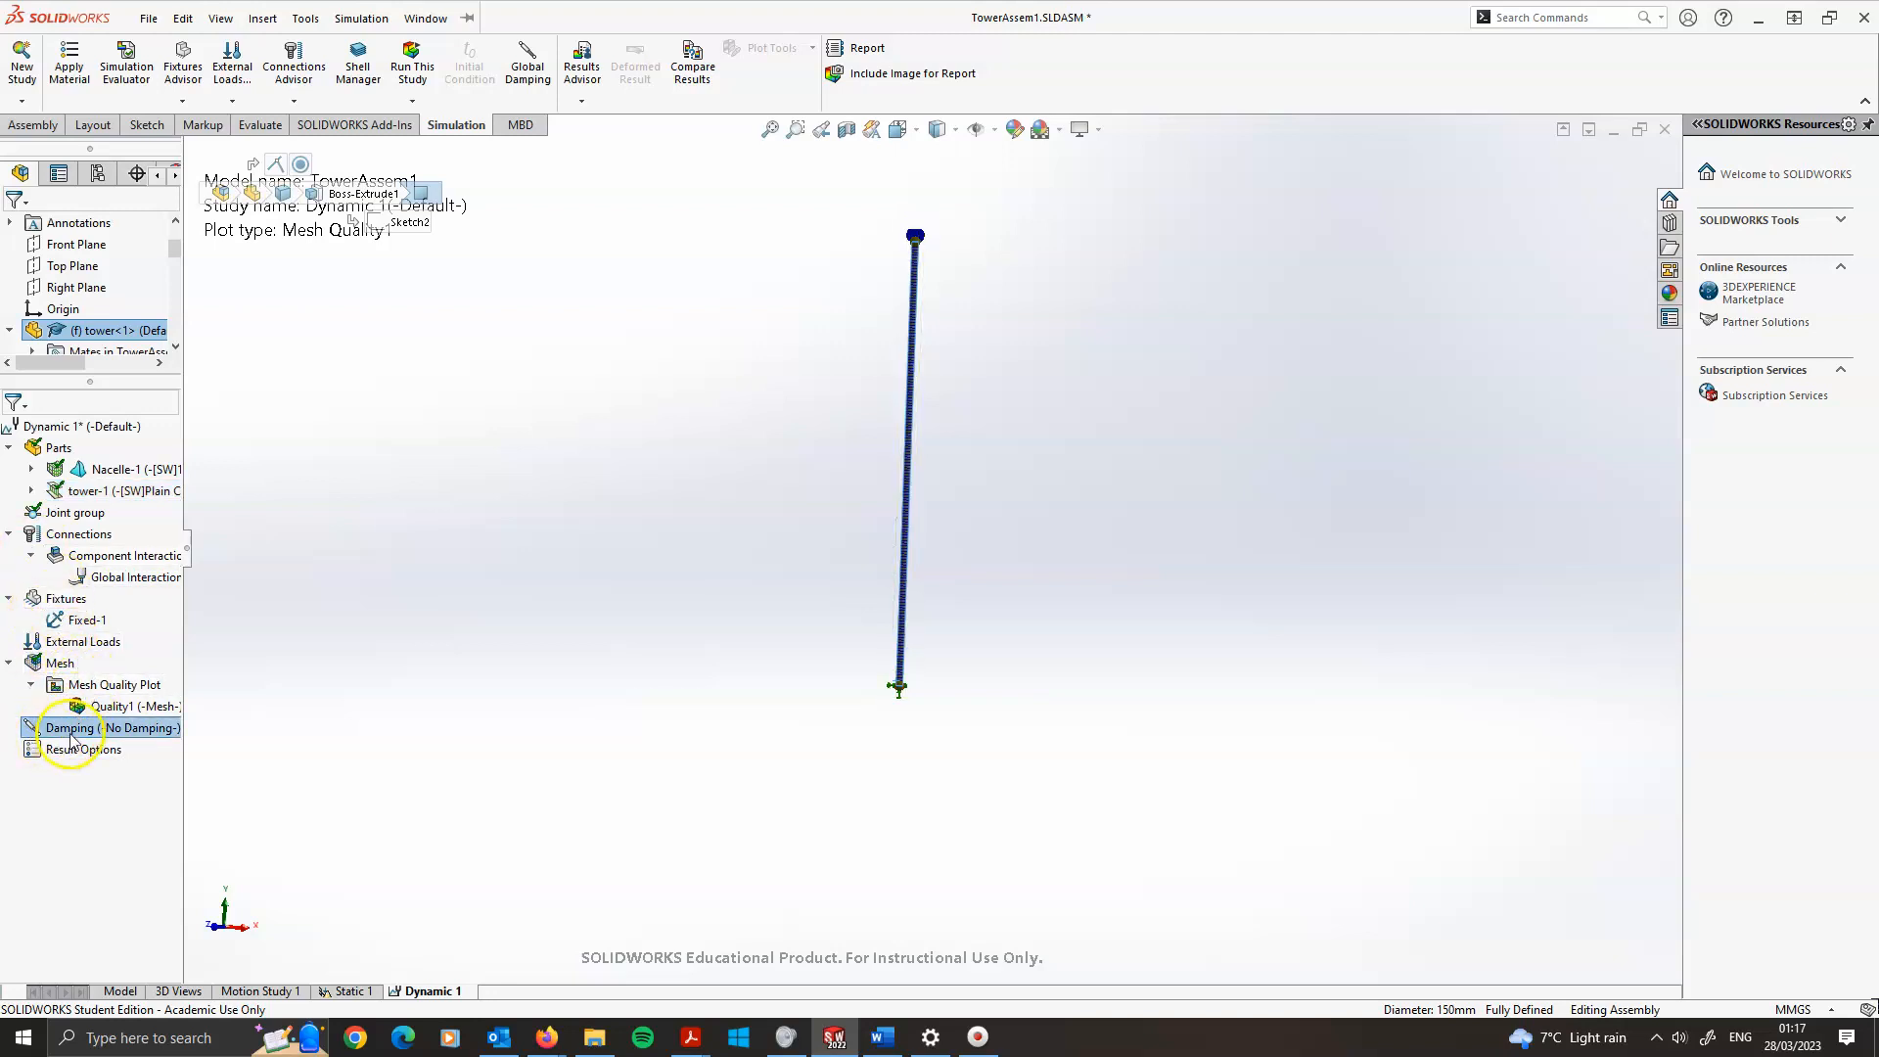
{"action": "scroll", "coordinate": [947, 490], "scroll_direction": "down", "scroll_amount": 2}
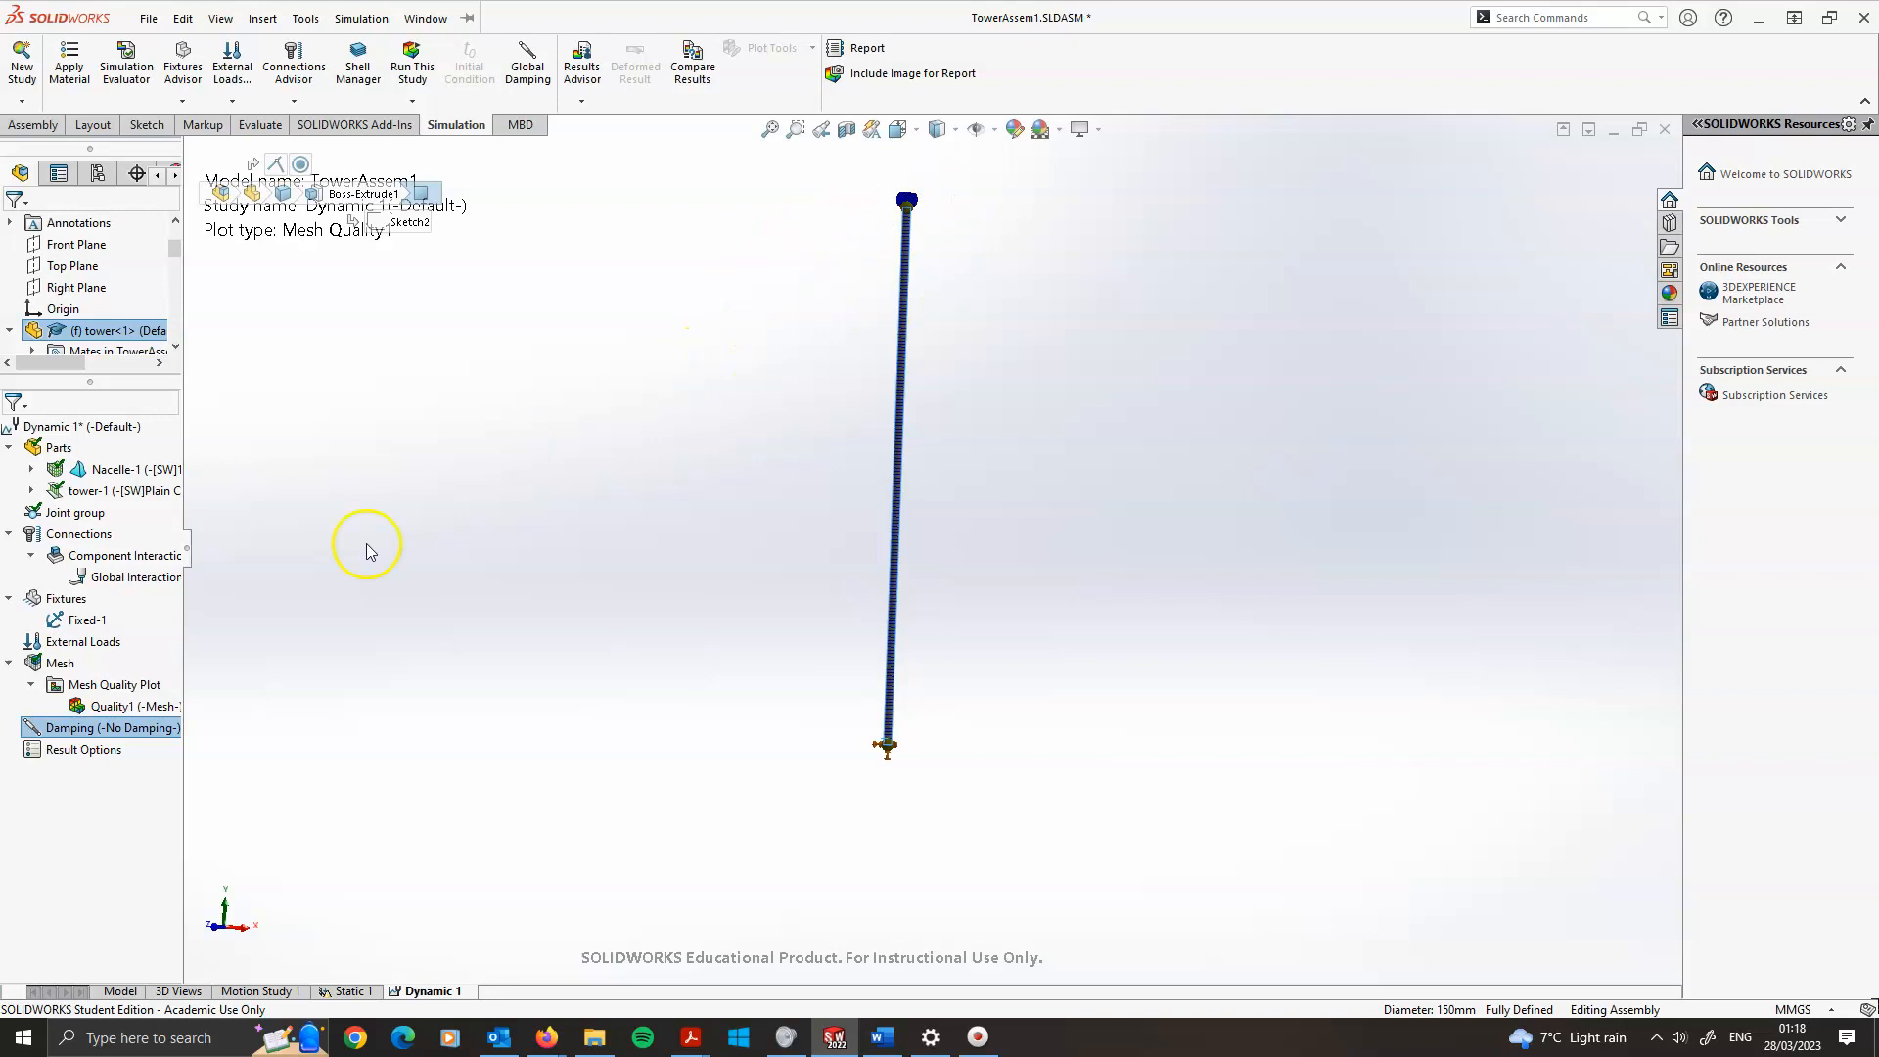
{"action": "right_click", "coordinate": [78, 734]}
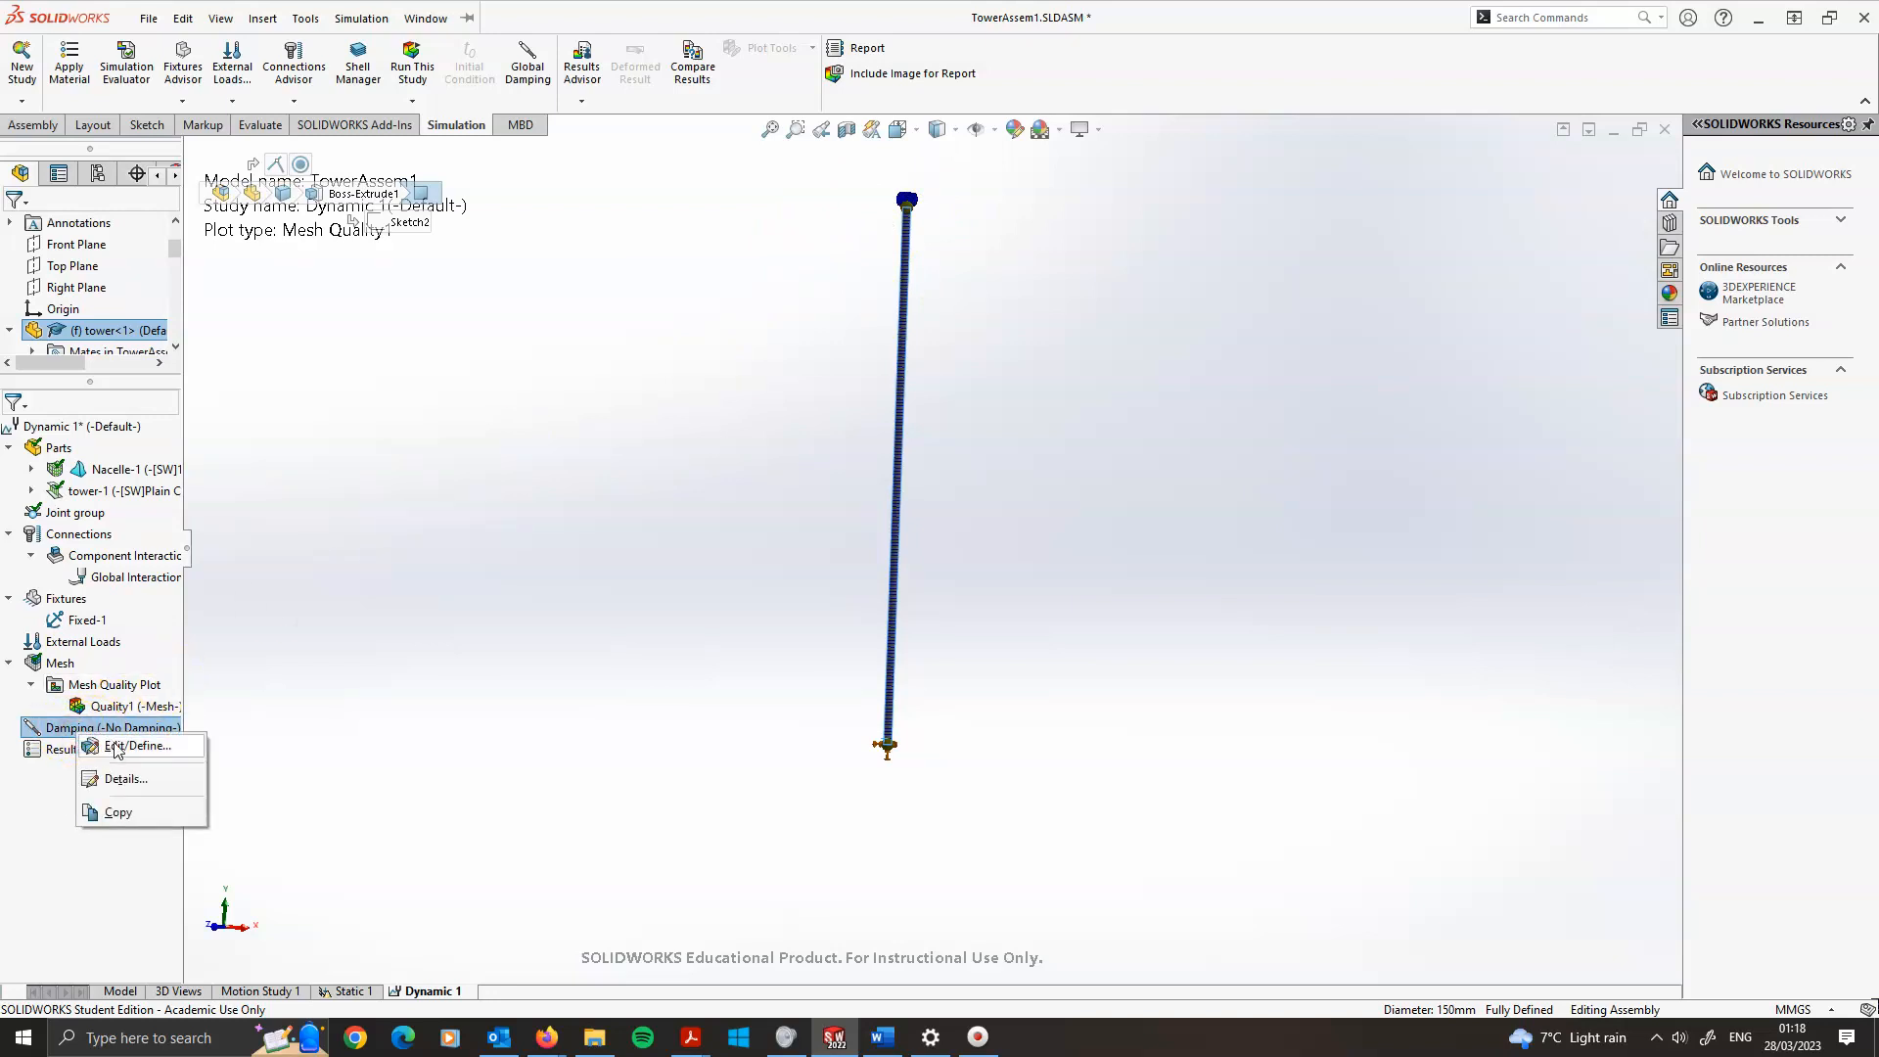
{"action": "left_click", "coordinate": [115, 745]}
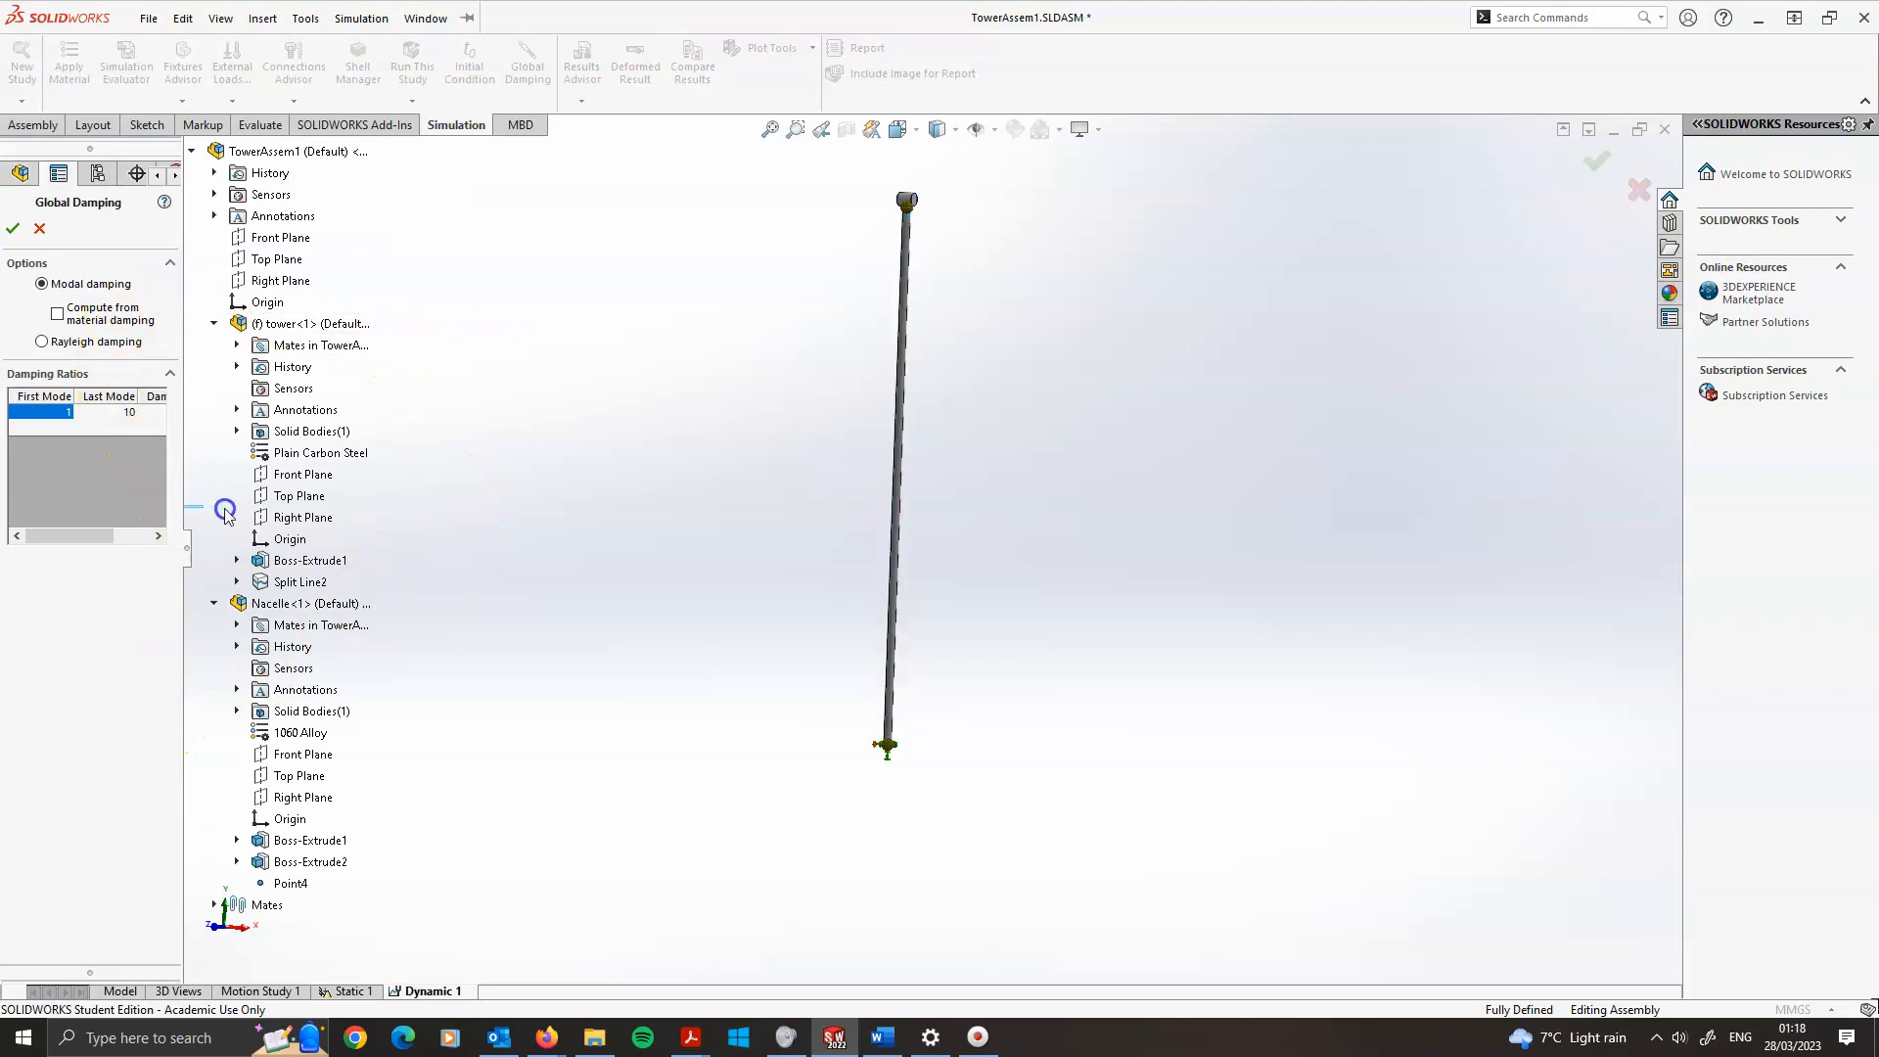
{"action": "left_click_drag", "start_coordinate": [189, 559], "coordinate": [293, 538]}
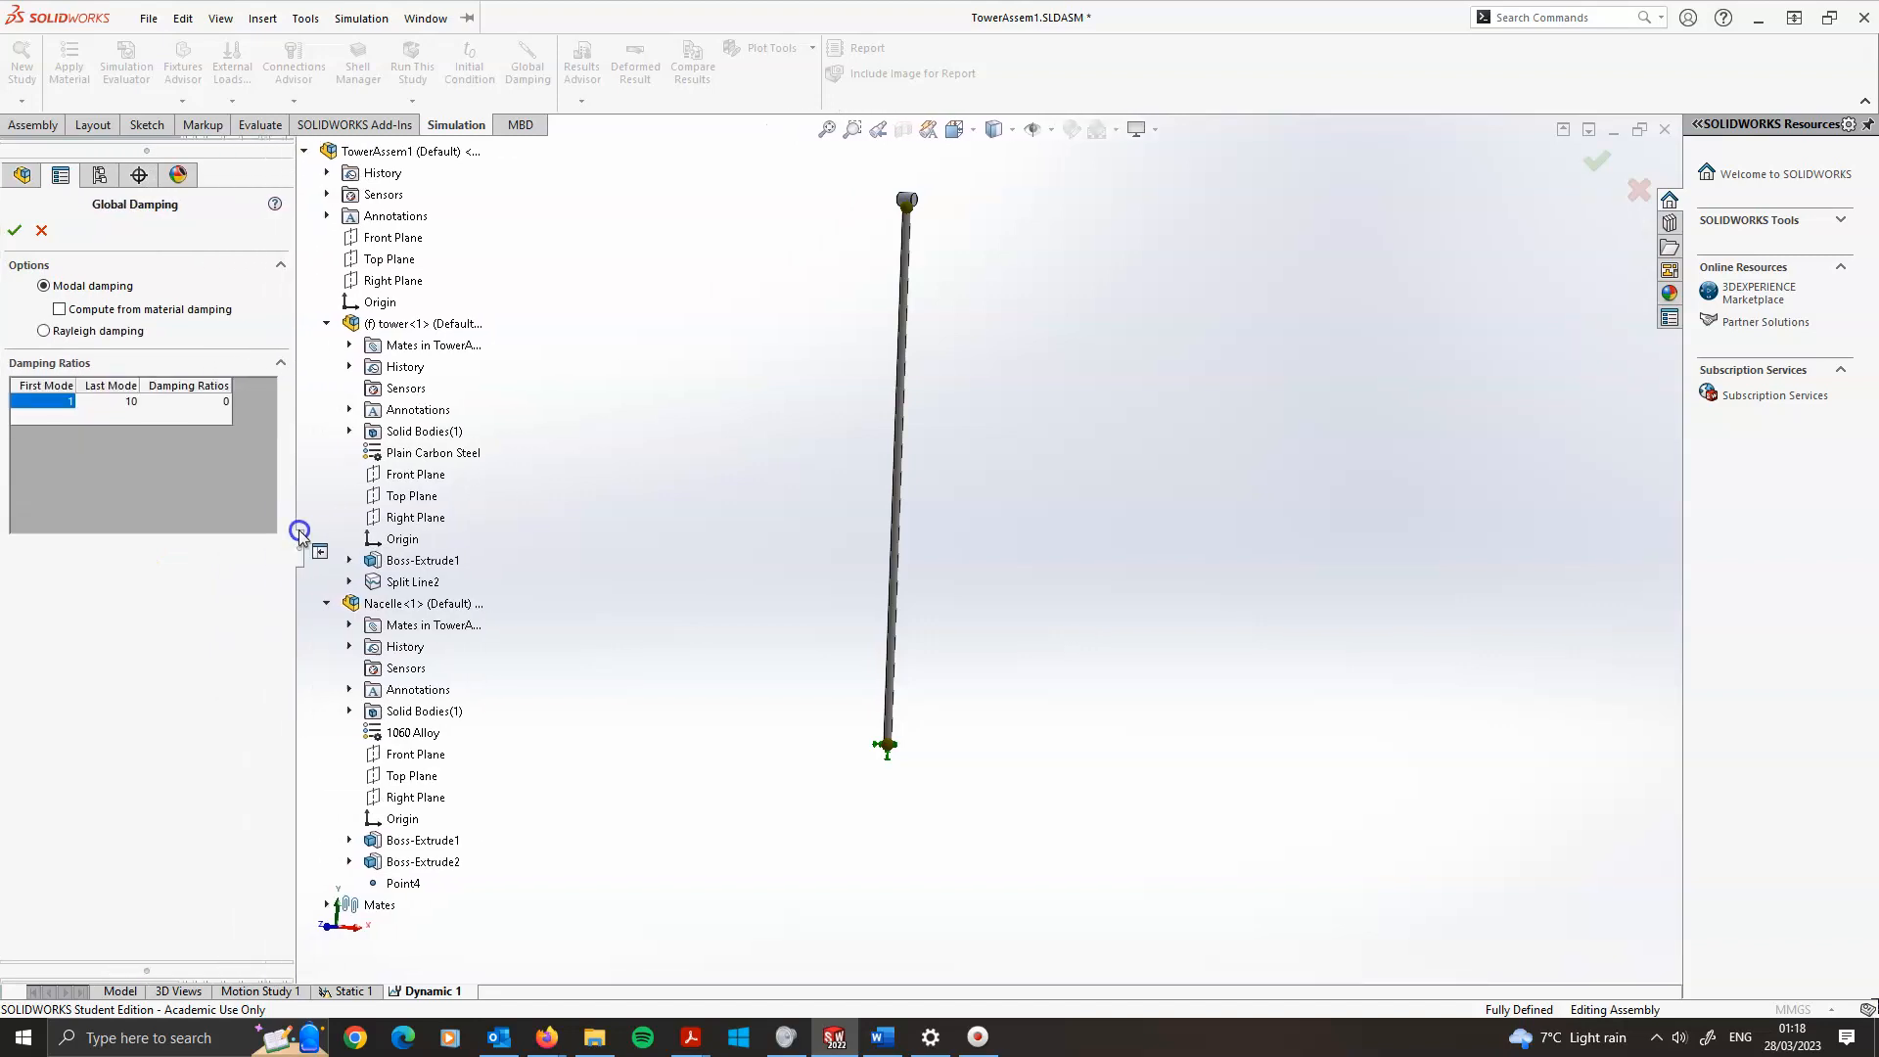
{"action": "left_click", "coordinate": [217, 401]}
{"action": "left_click", "coordinate": [189, 402]}
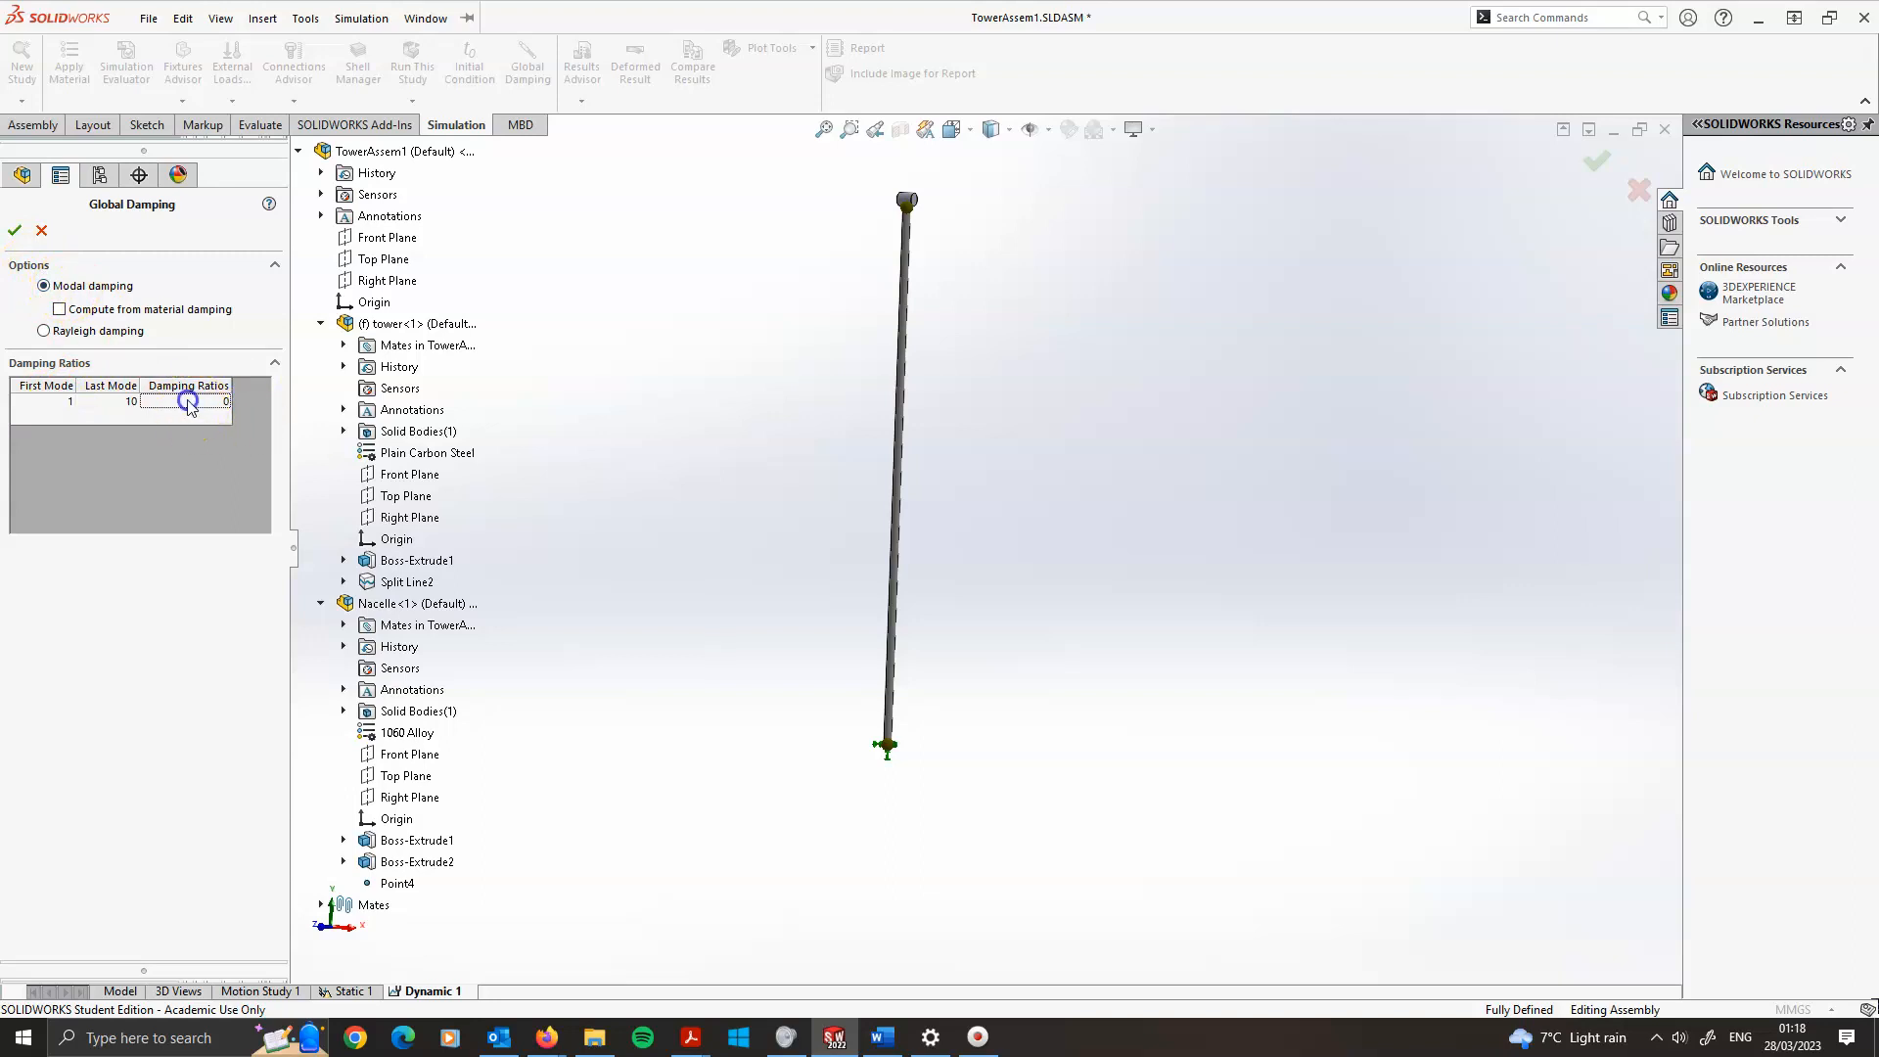
{"action": "left_click", "coordinate": [117, 400]}
{"action": "left_click", "coordinate": [208, 400]}
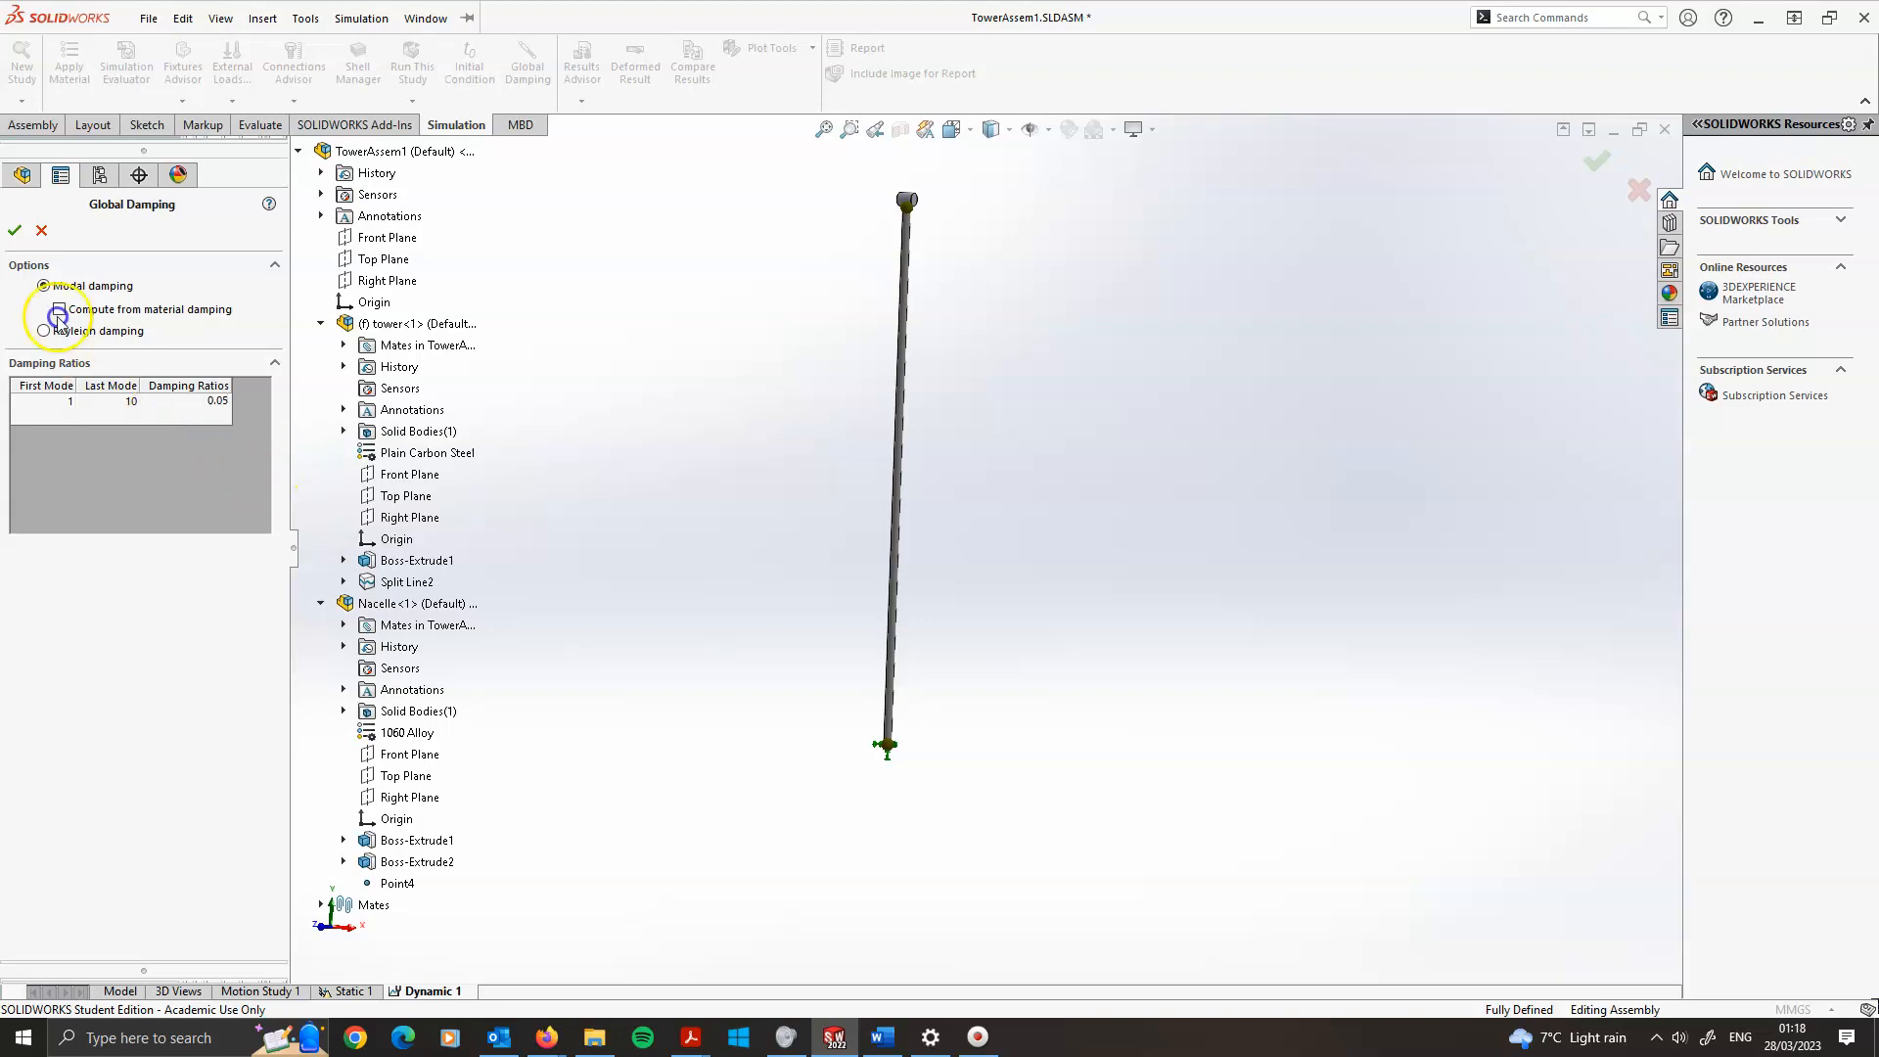
{"action": "left_click", "coordinate": [15, 230]}
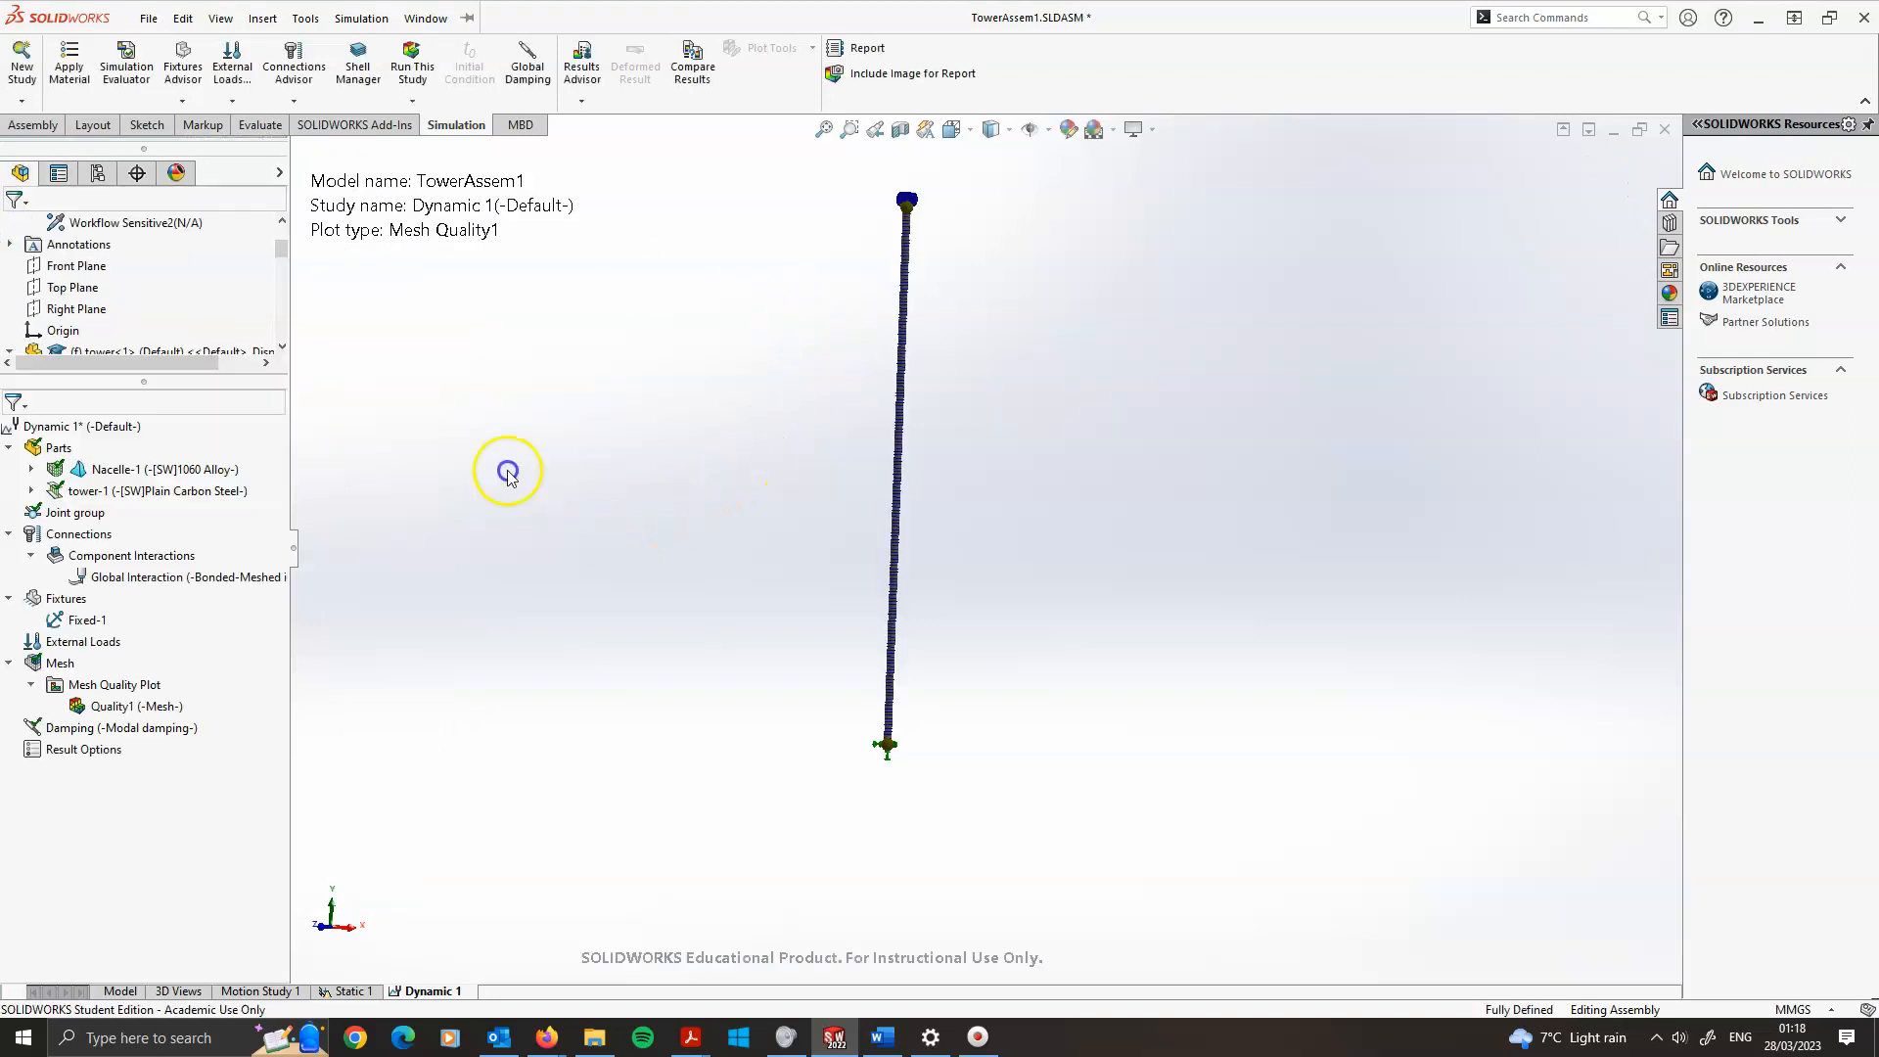
Apply a 100 N normal force to the front face of the nacelle
{"action": "left_click", "coordinate": [89, 473]}
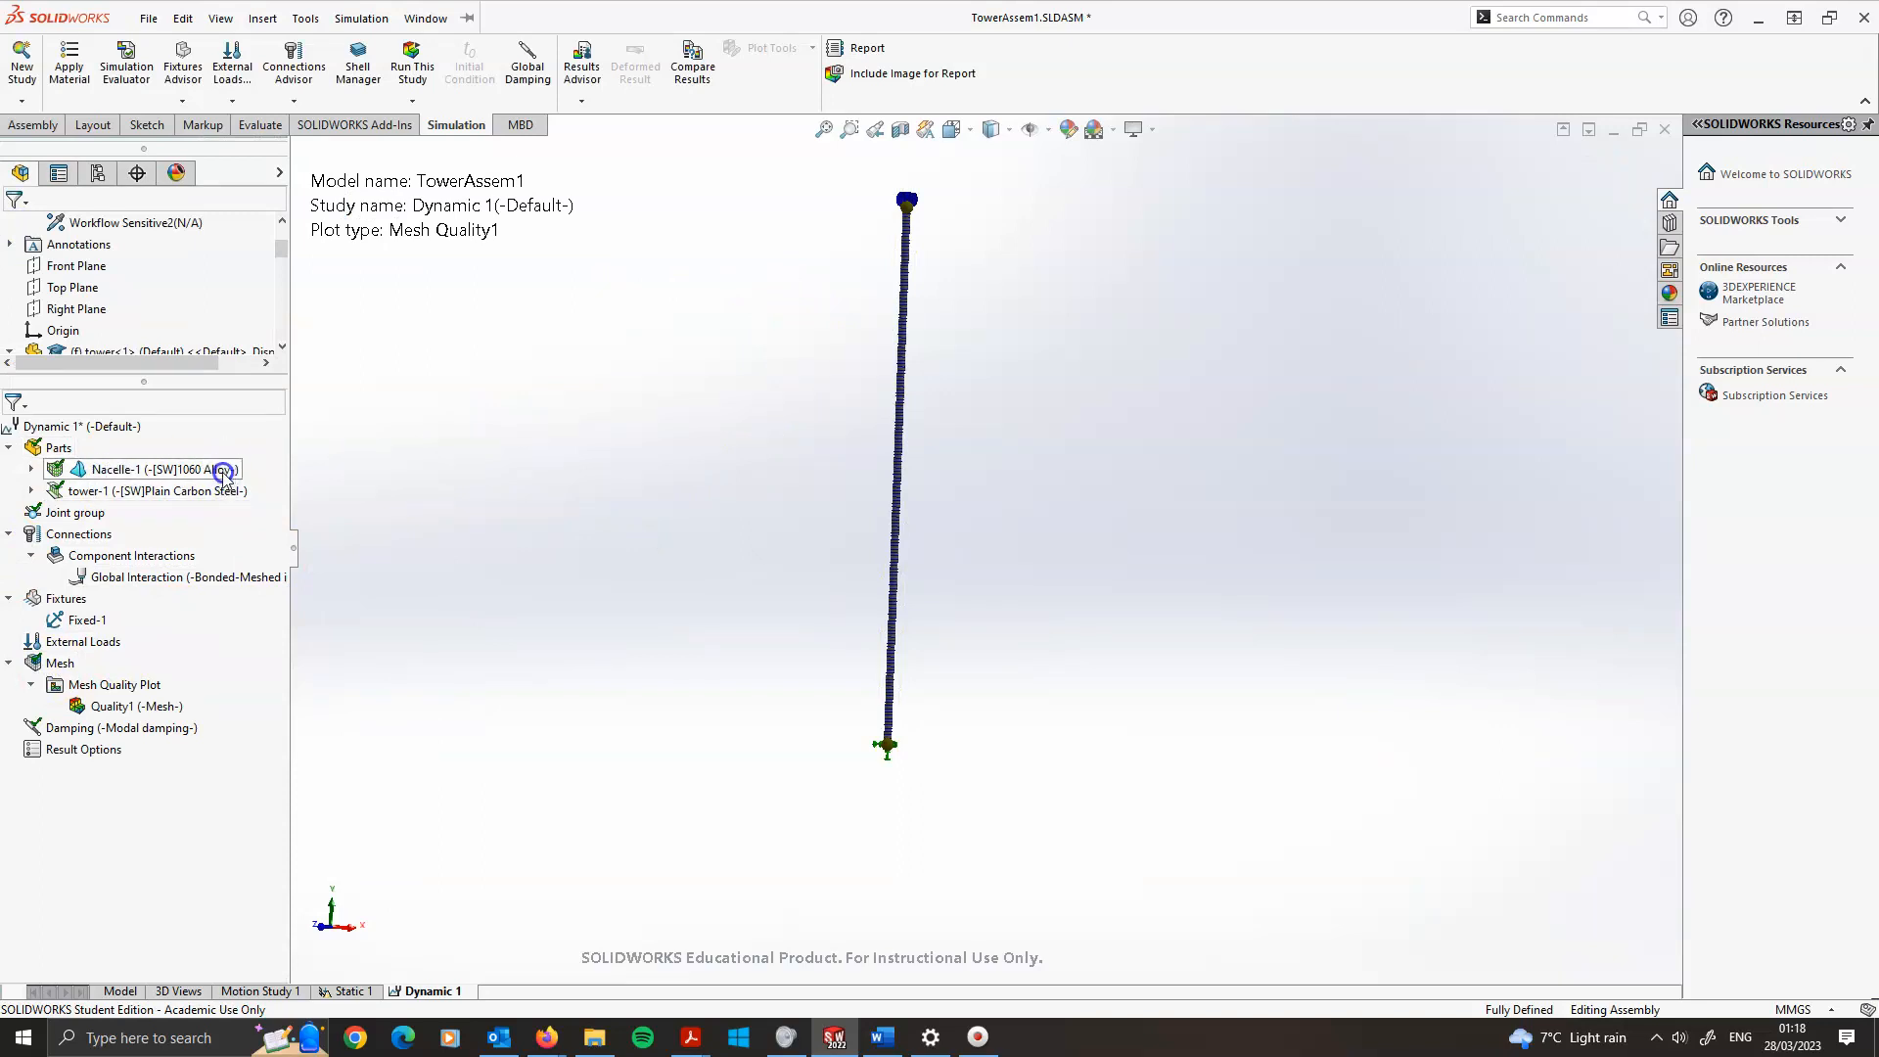
{"action": "left_click", "coordinate": [123, 556]}
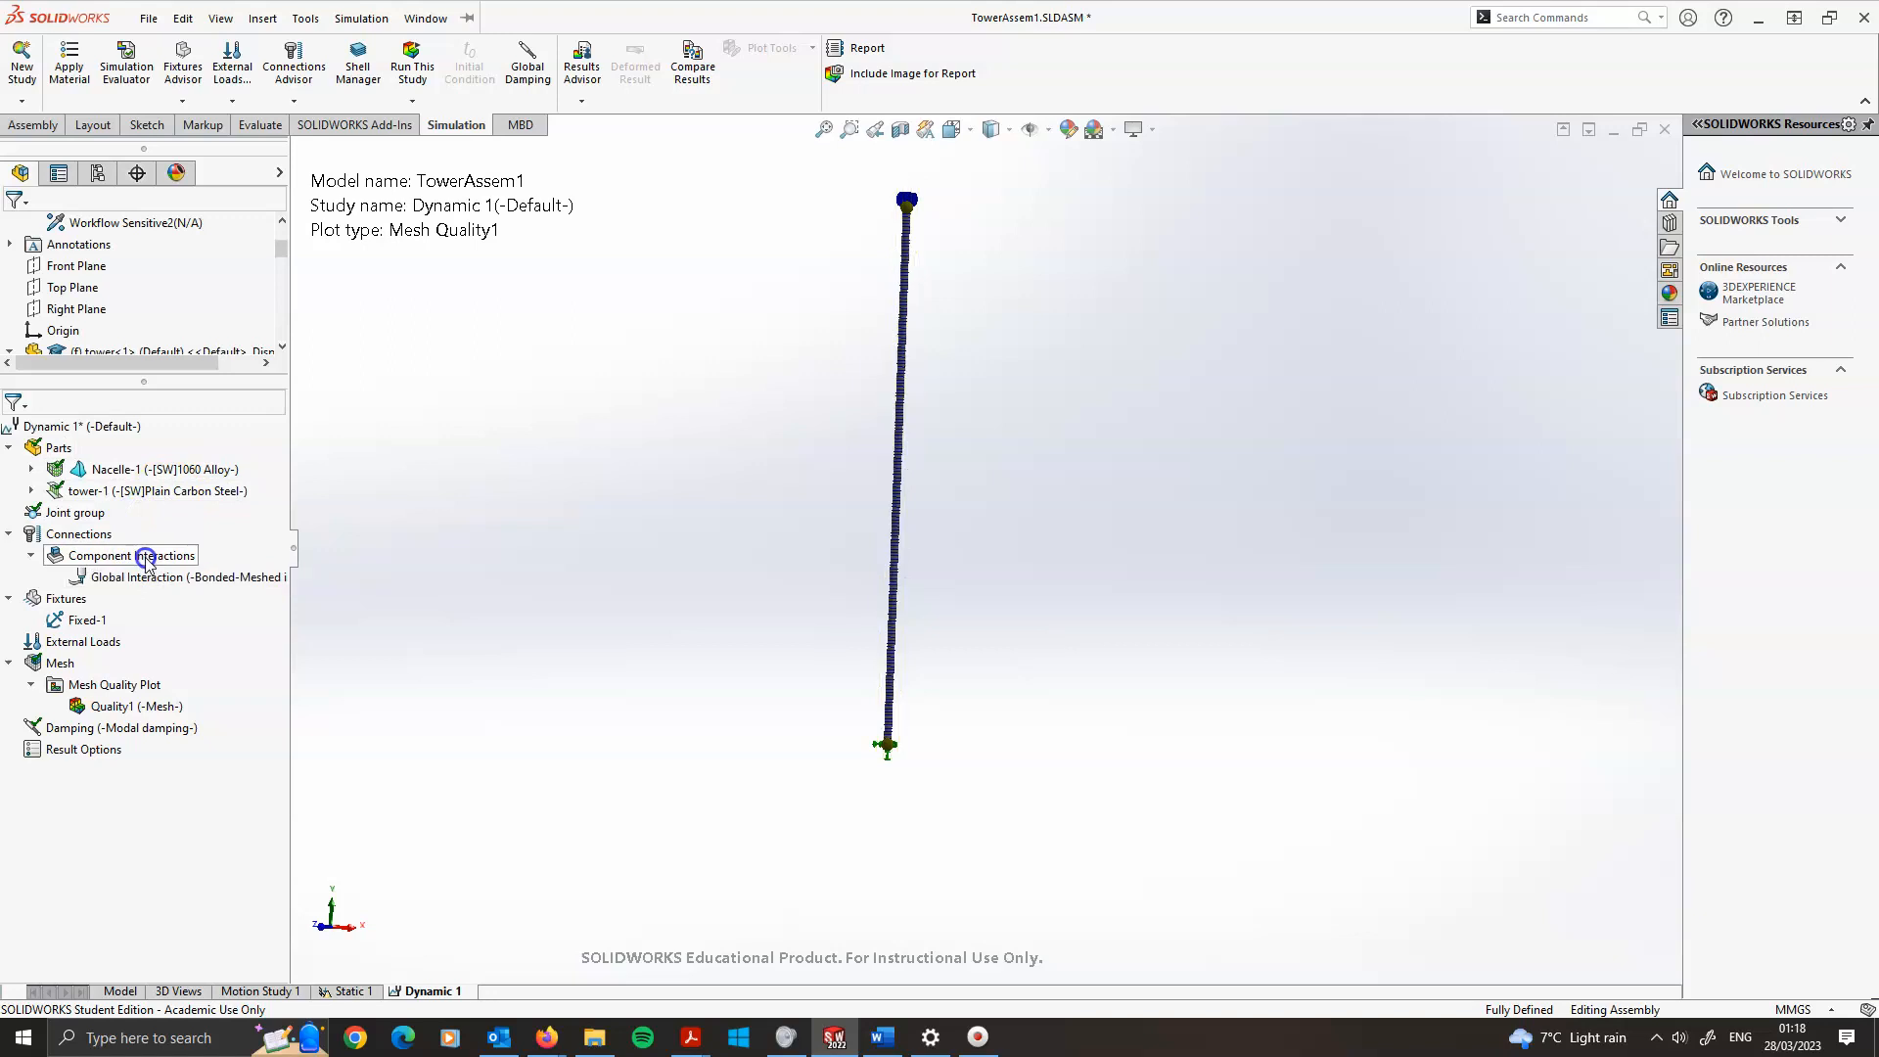
{"action": "left_click", "coordinate": [146, 582]}
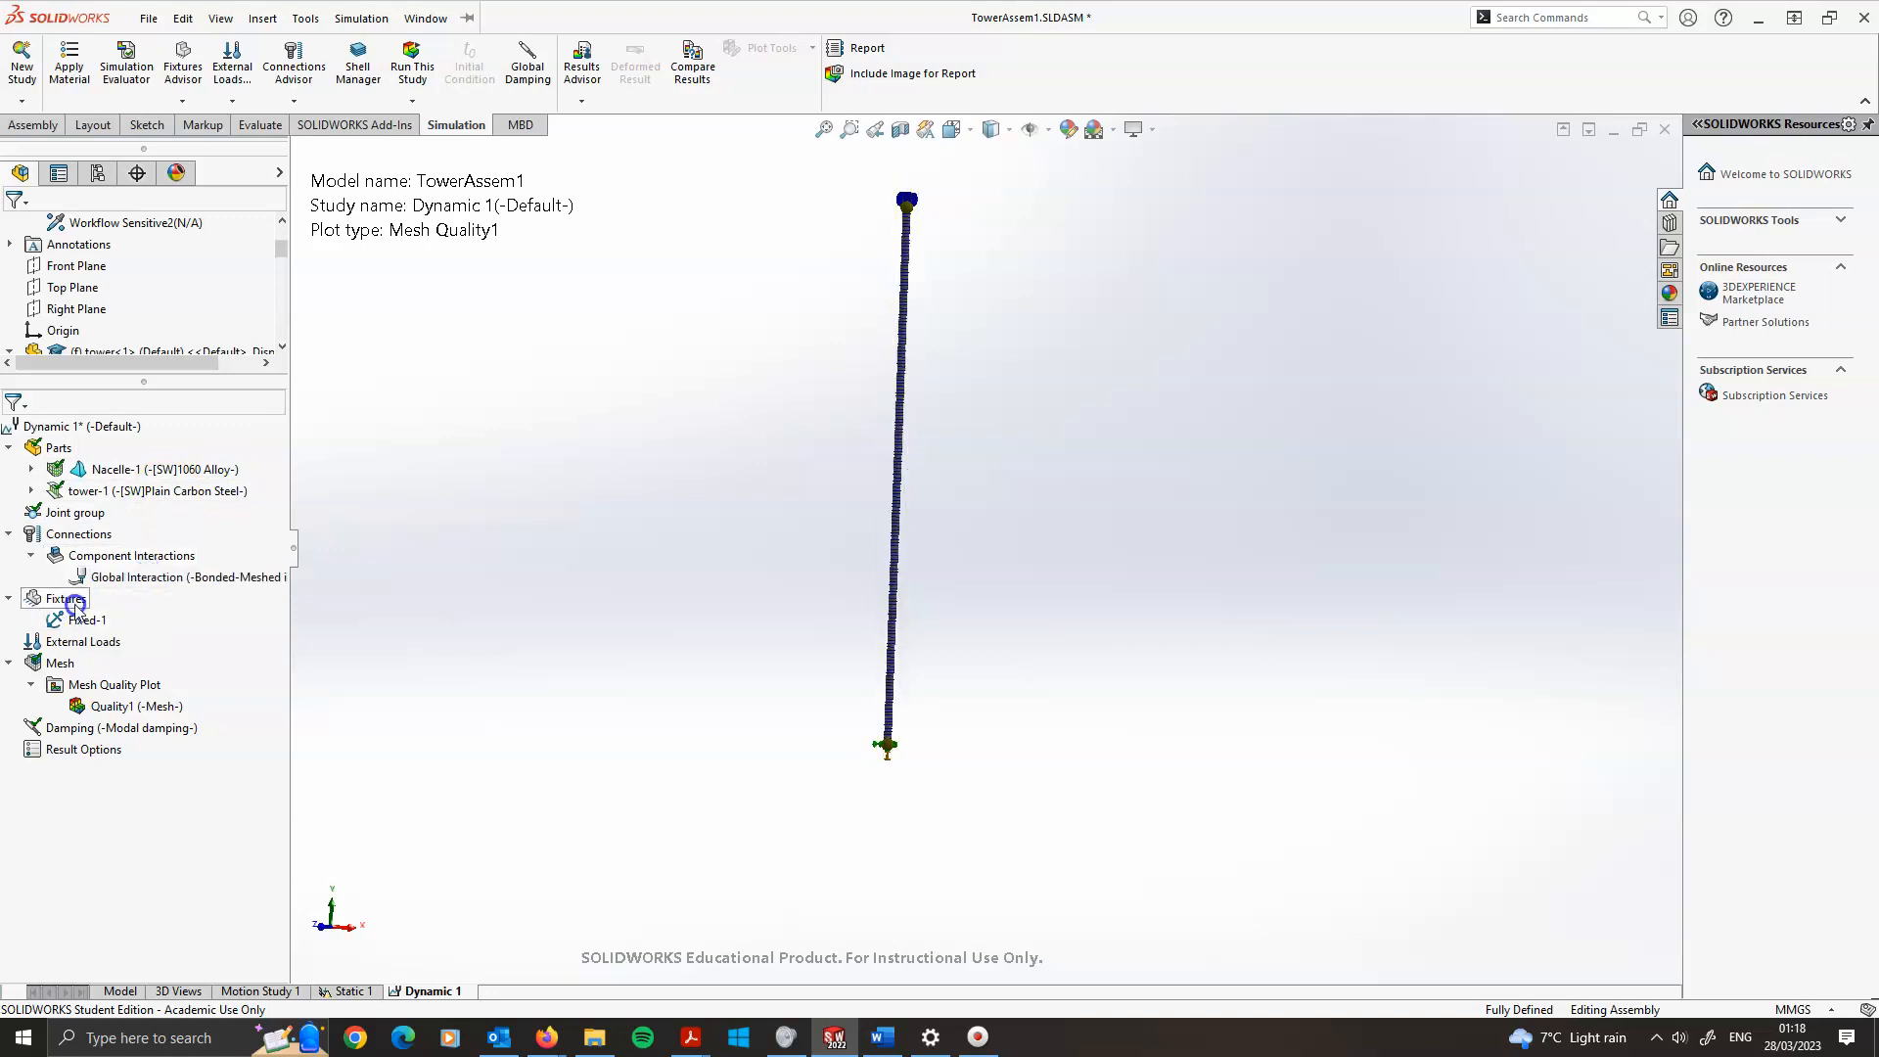
{"action": "left_click", "coordinate": [54, 668]}
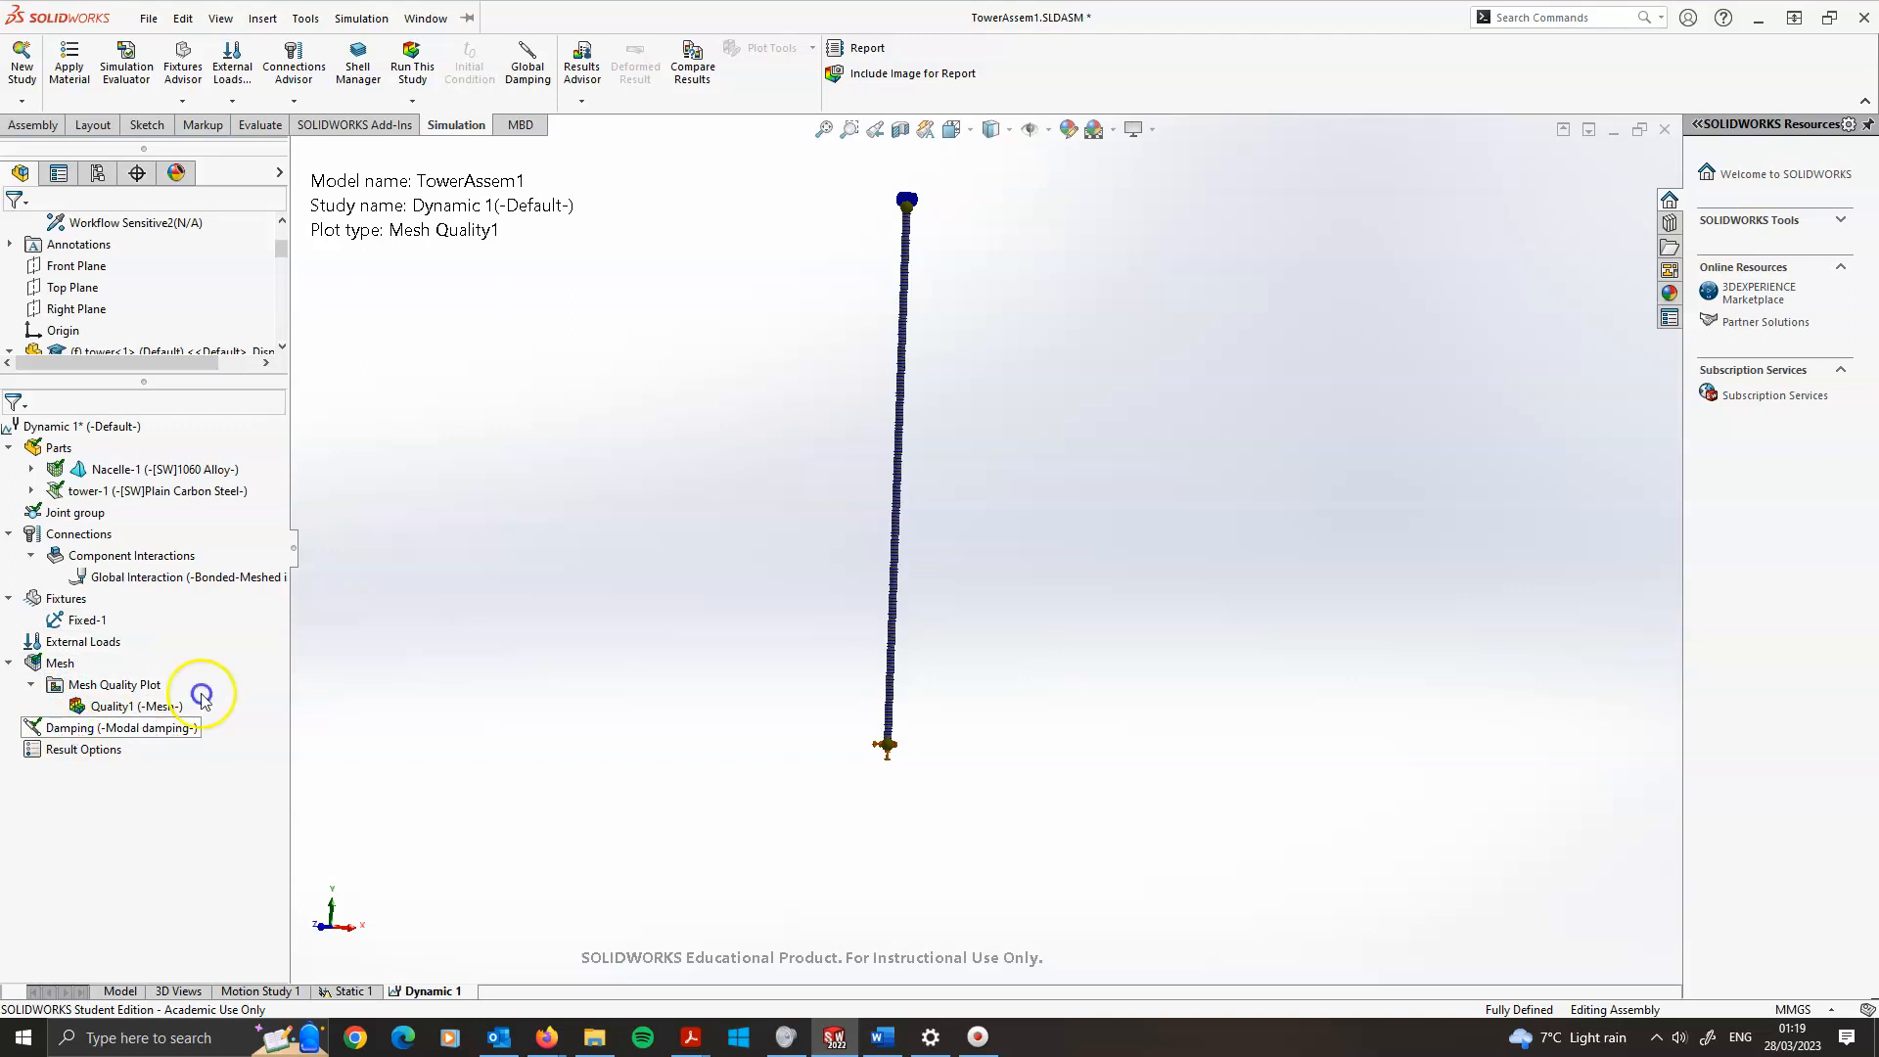
{"action": "left_click", "coordinate": [61, 646]}
{"action": "right_click", "coordinate": [65, 648]}
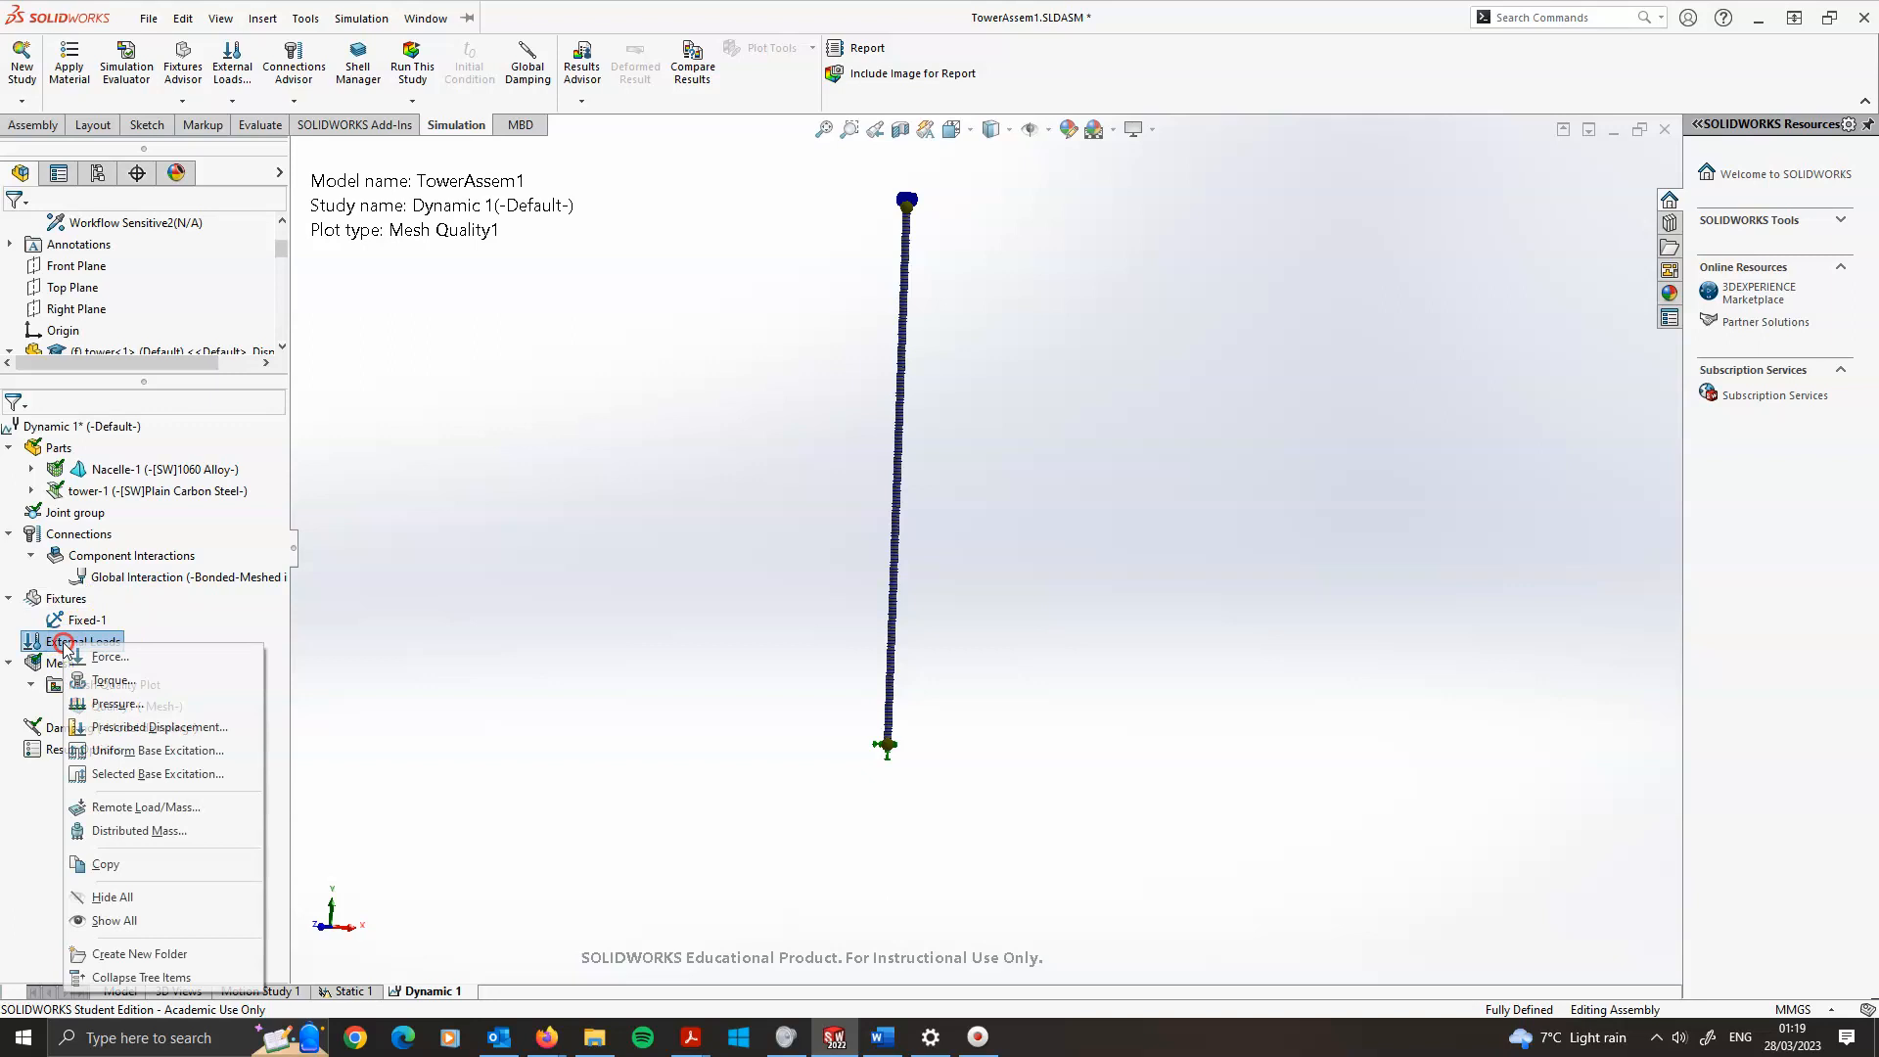
{"action": "left_click", "coordinate": [688, 340]}
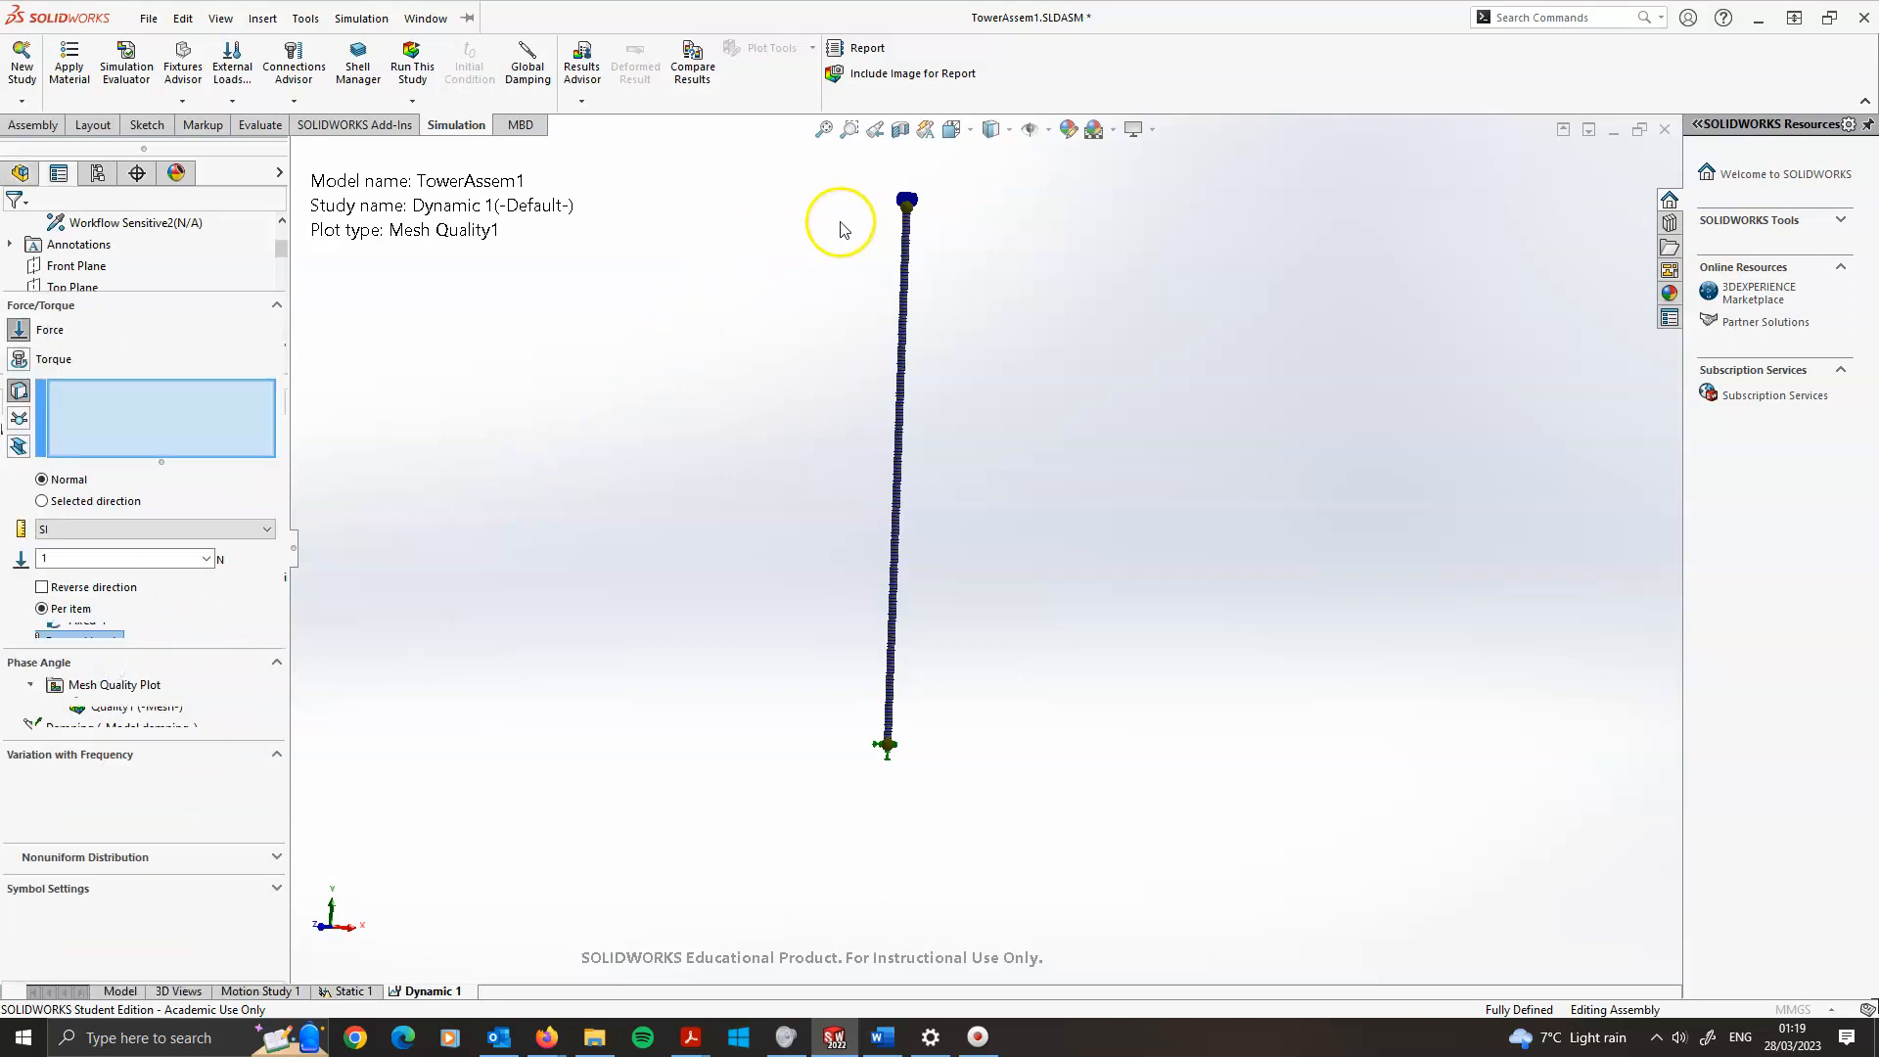
{"action": "scroll", "coordinate": [885, 277], "scroll_direction": "down", "scroll_amount": 10}
{"action": "middle_click_drag", "start_coordinate": [908, 337], "coordinate": [998, 299]}
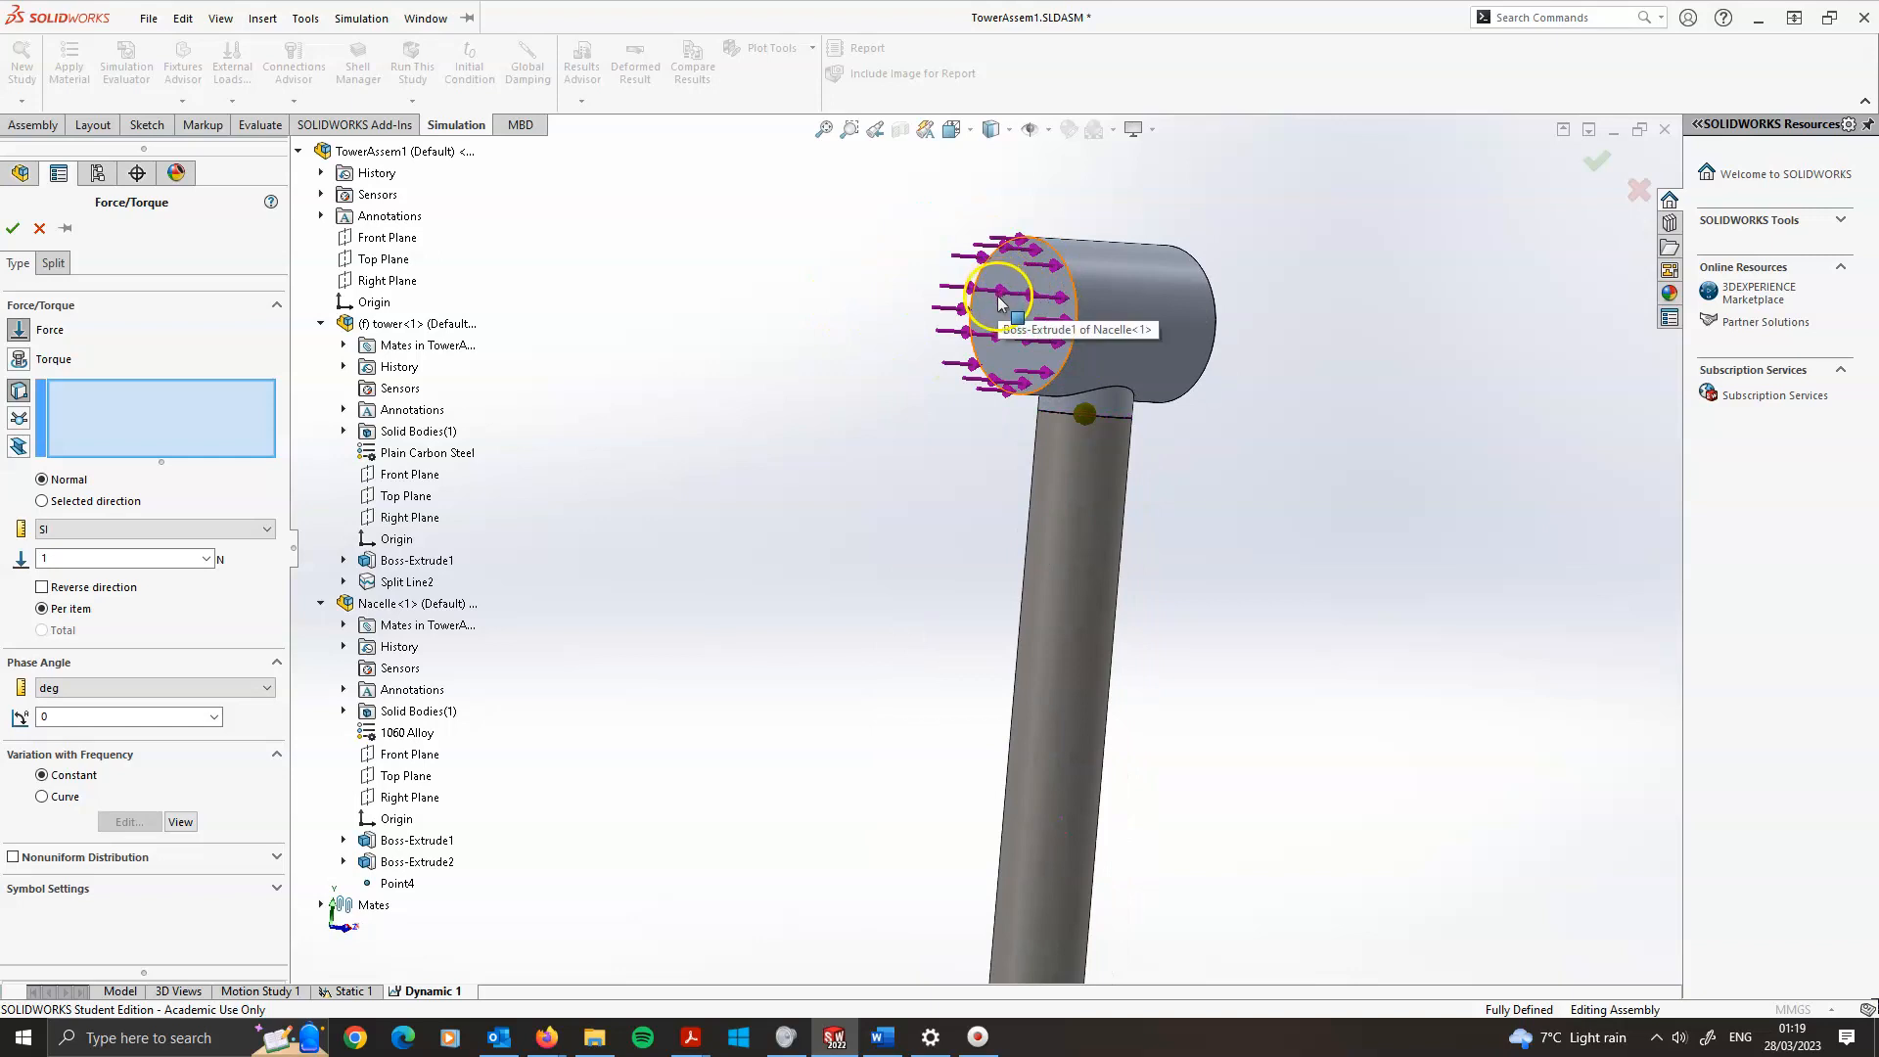
{"action": "left_click", "coordinate": [1000, 305]}
{"action": "middle_click_drag", "start_coordinate": [841, 546], "coordinate": [699, 554]}
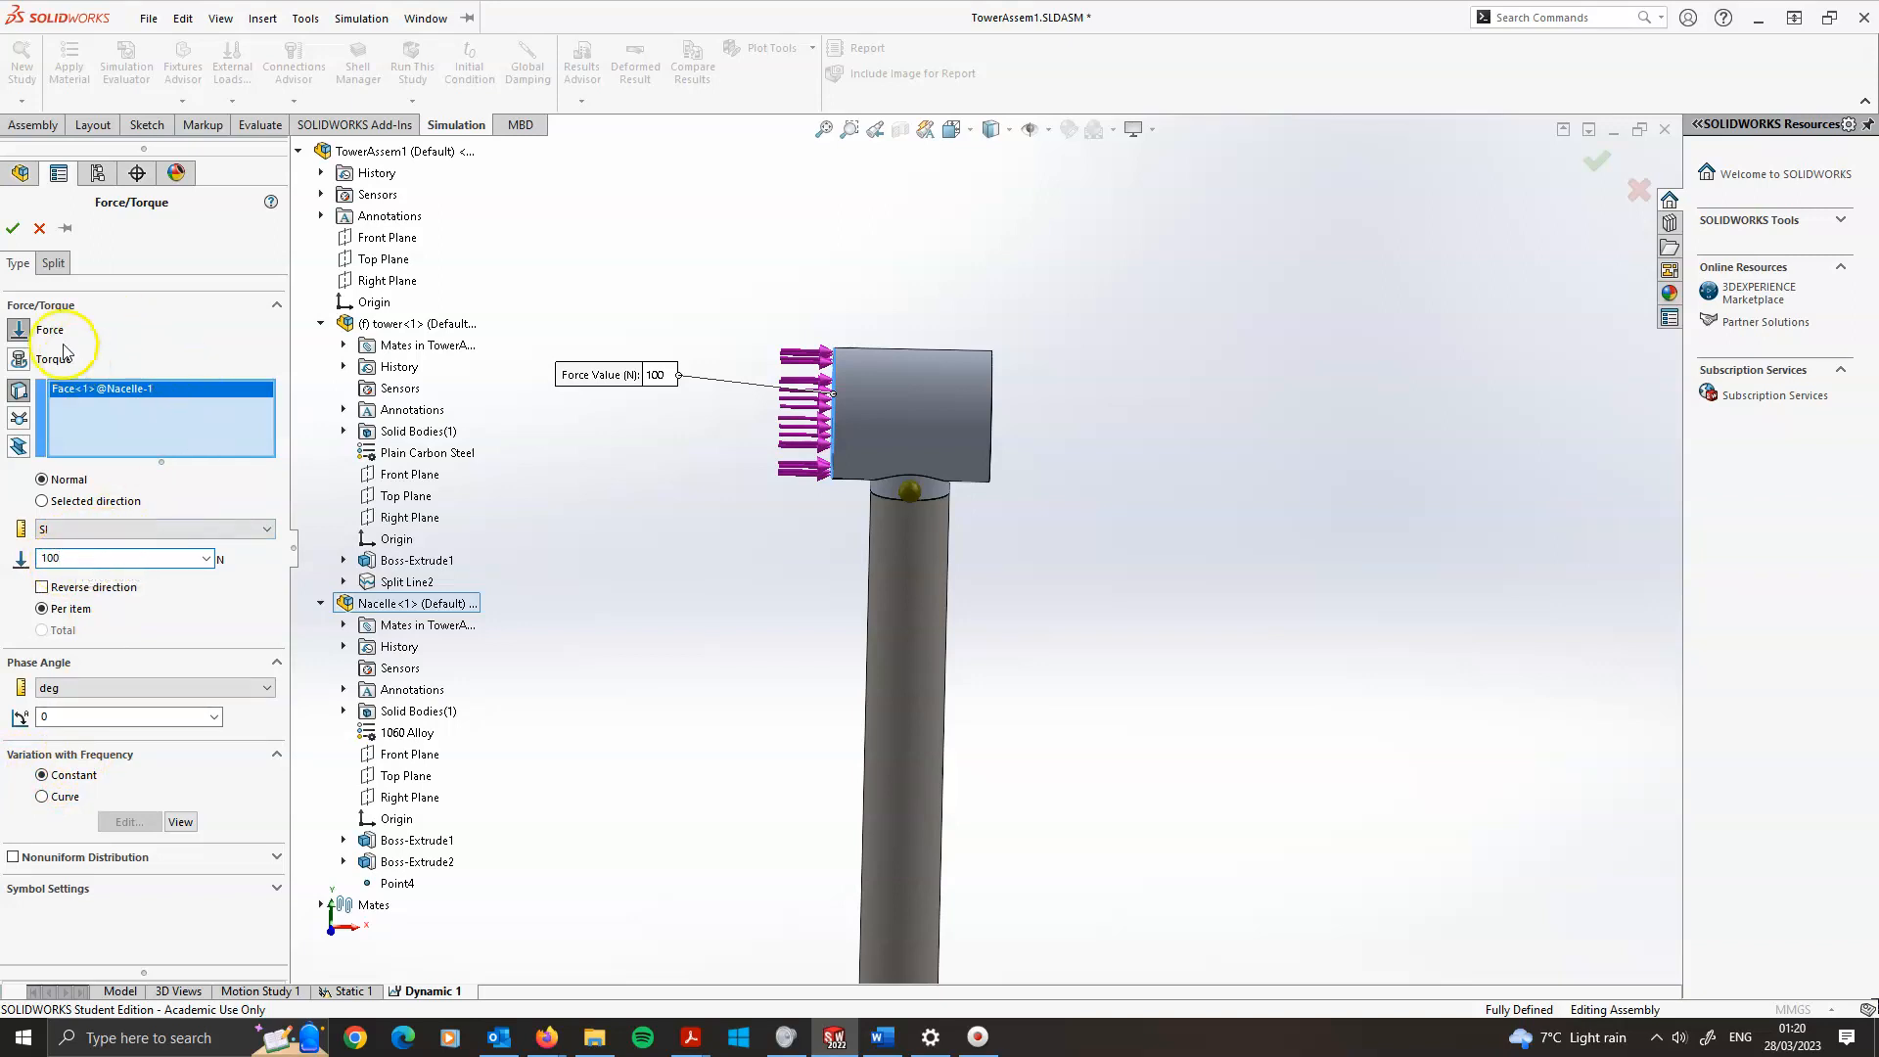
{"action": "left_click", "coordinate": [11, 232]}
{"action": "scroll", "coordinate": [1063, 742], "scroll_direction": "up", "scroll_amount": 6}
{"action": "scroll", "coordinate": [1018, 771], "scroll_direction": "down", "scroll_amount": 3}
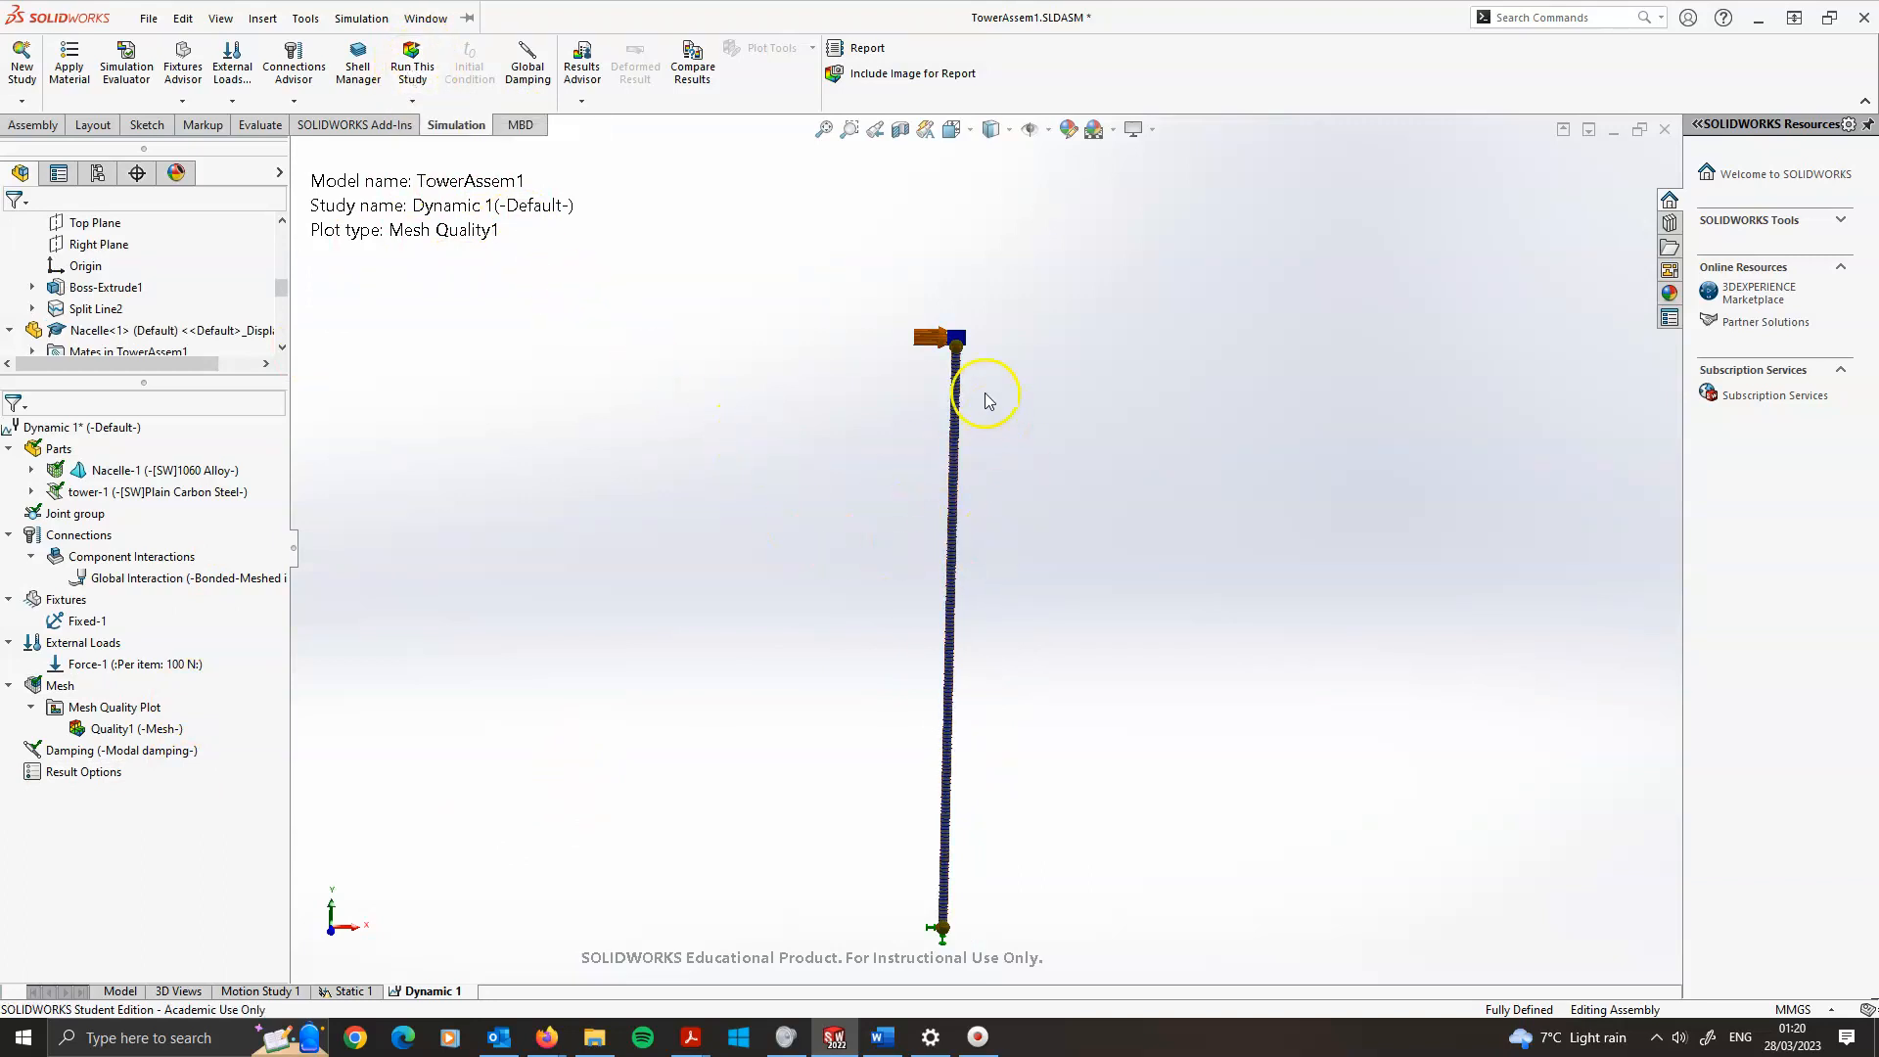
Run the dynamic study and expand the solver status details
{"action": "scroll", "coordinate": [977, 374], "scroll_direction": "up", "scroll_amount": 1}
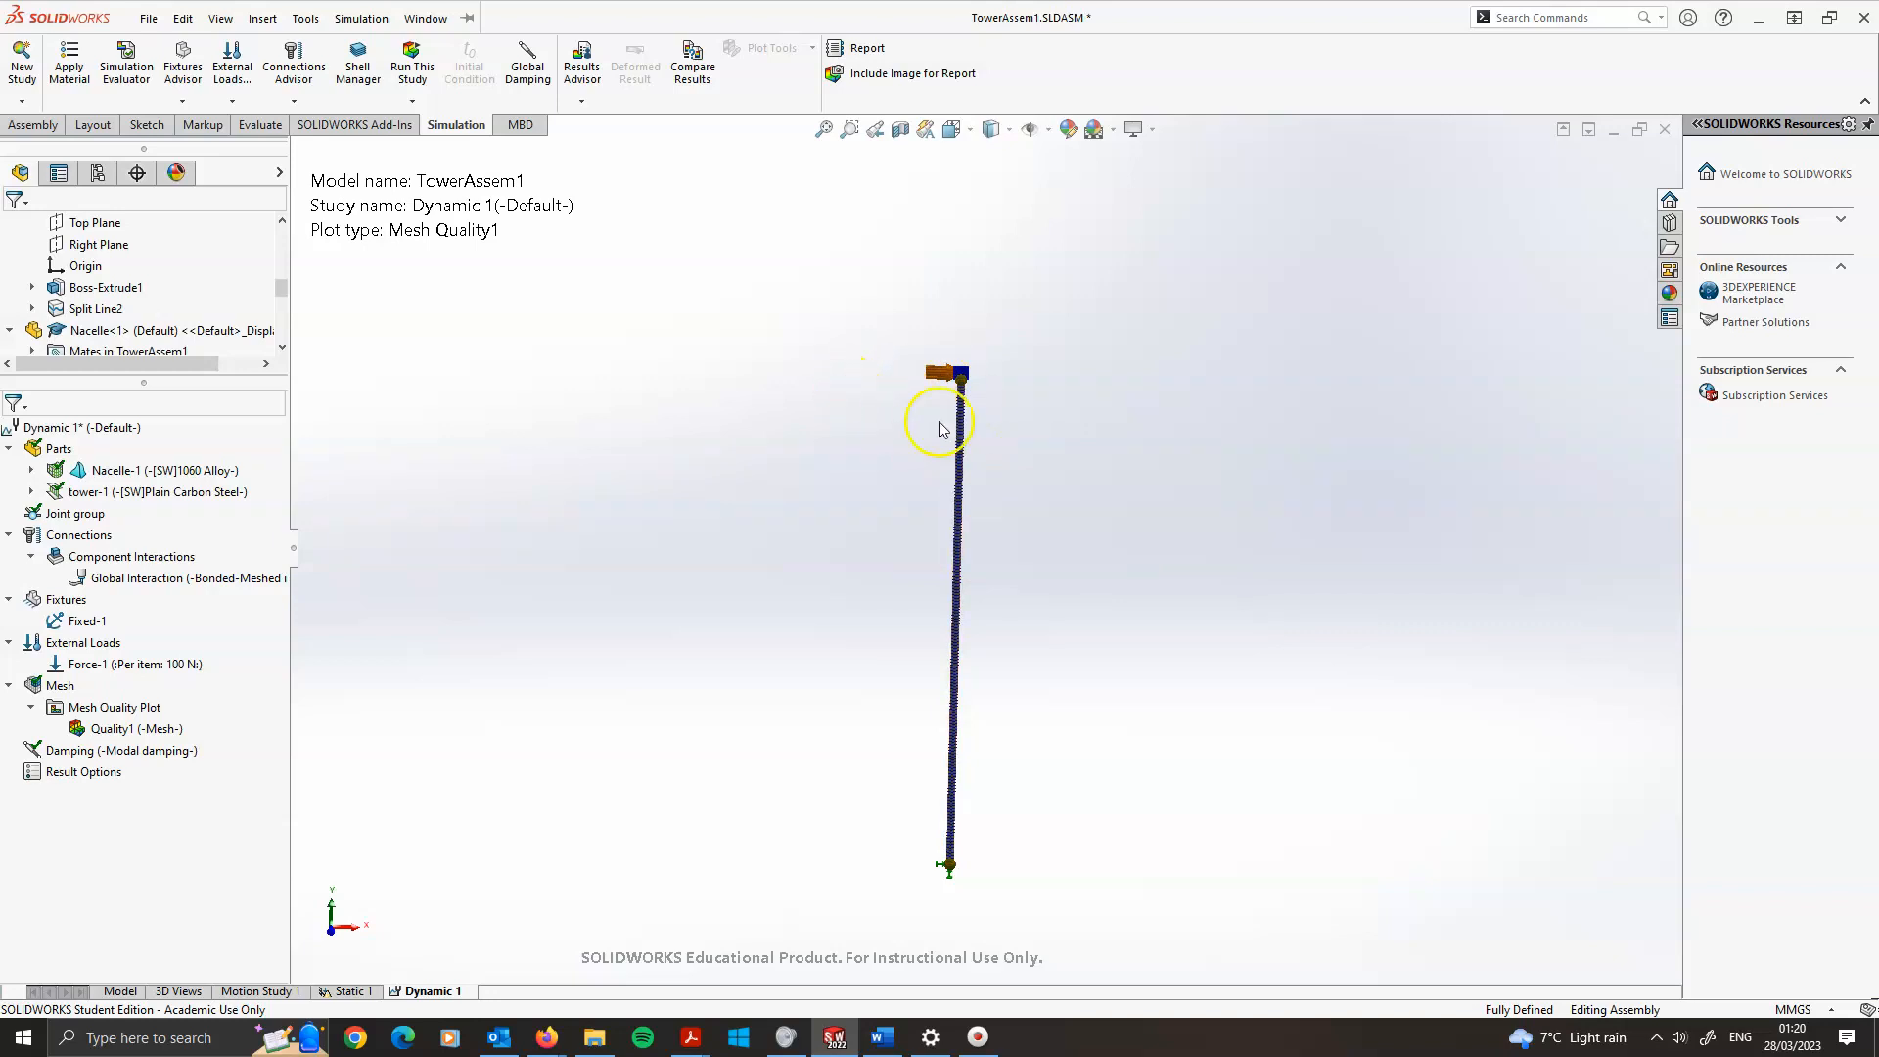
{"action": "left_click", "coordinate": [408, 71]}
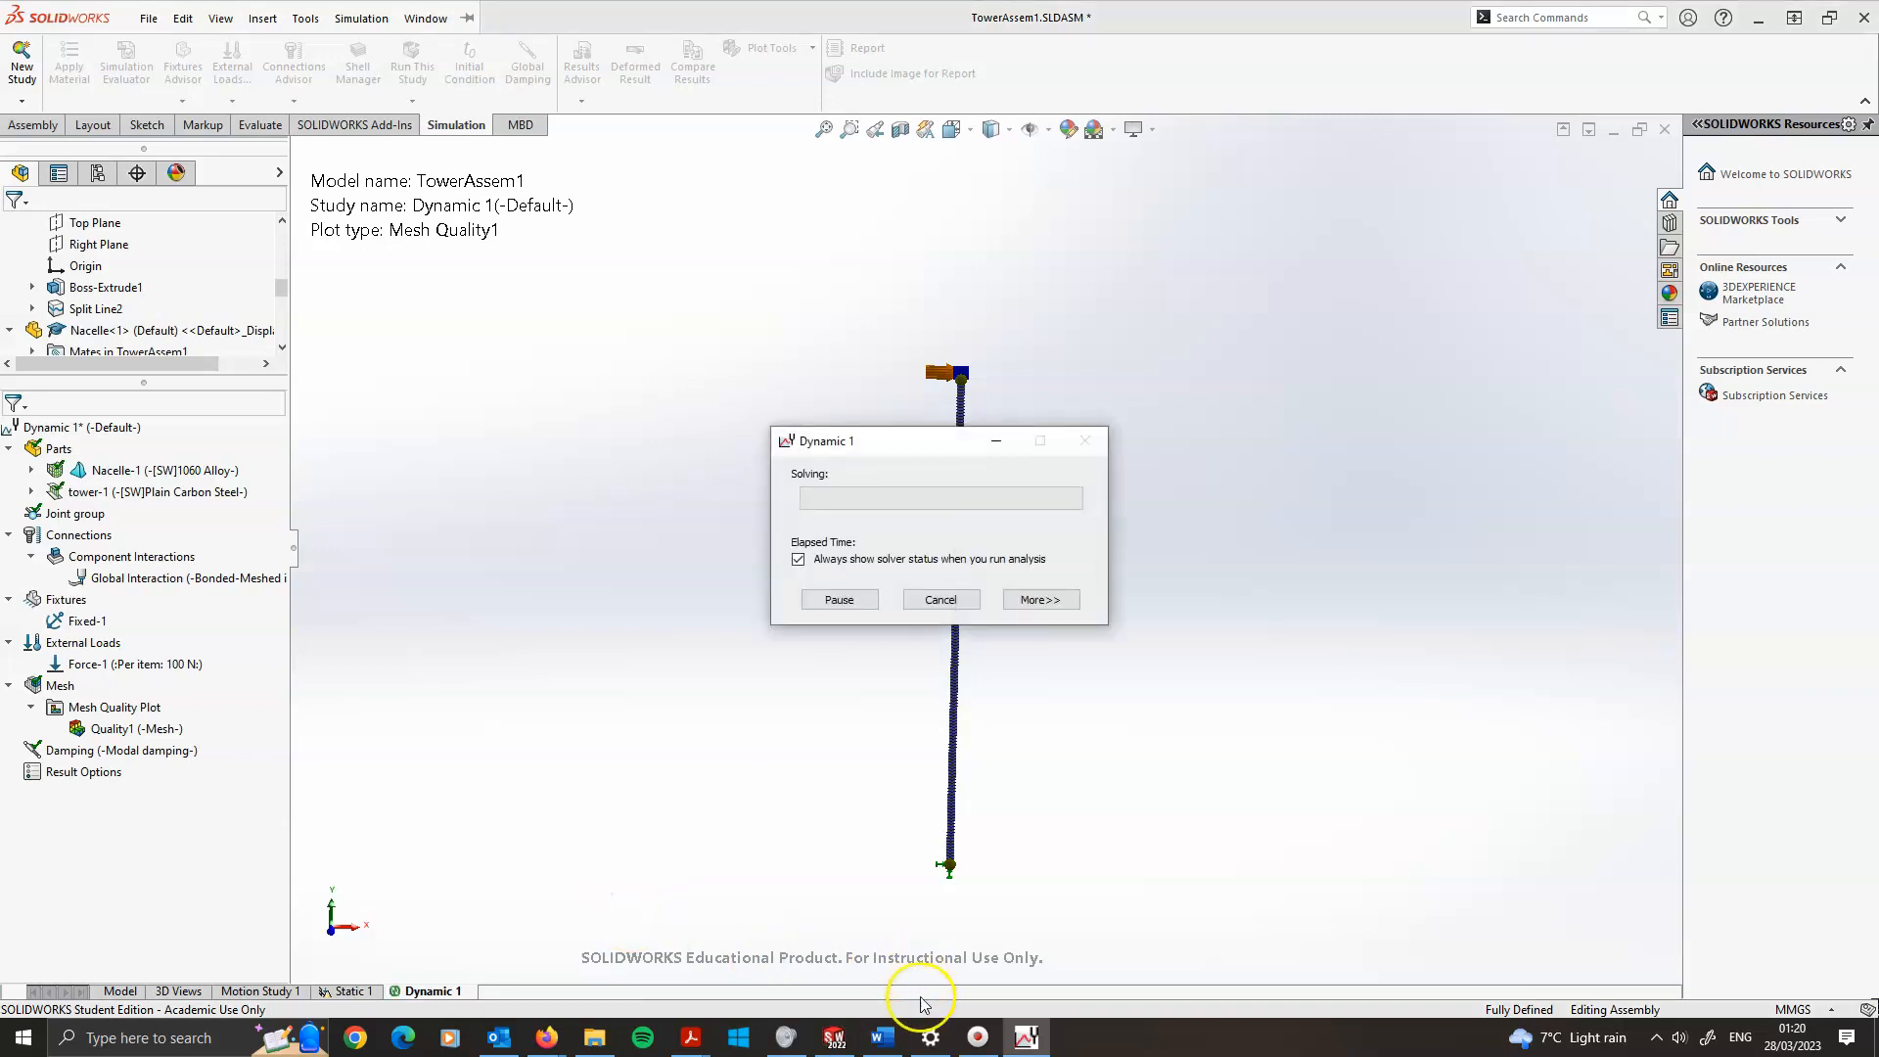
{"action": "left_click", "coordinate": [1035, 595]}
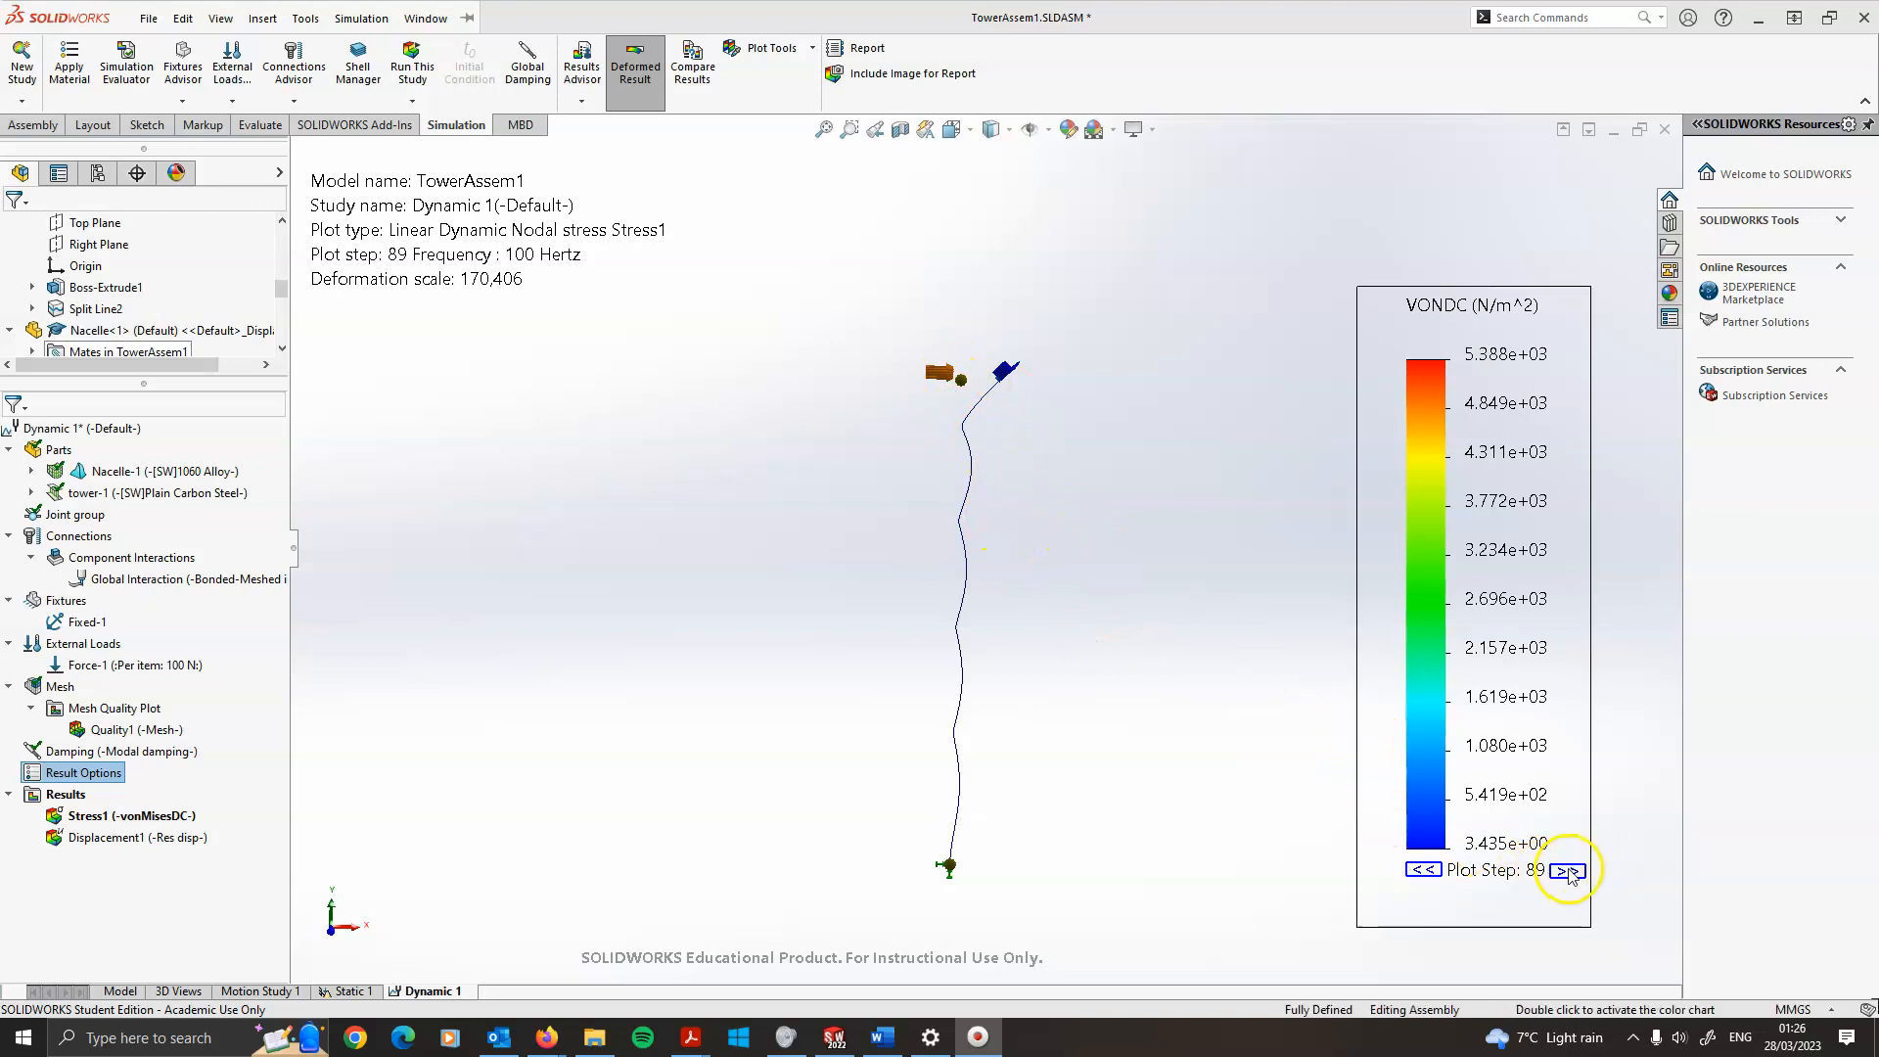
Step backwards through the frequency plot steps of the stress result to examine the tower's response
{"action": "left_click", "coordinate": [1441, 877]}
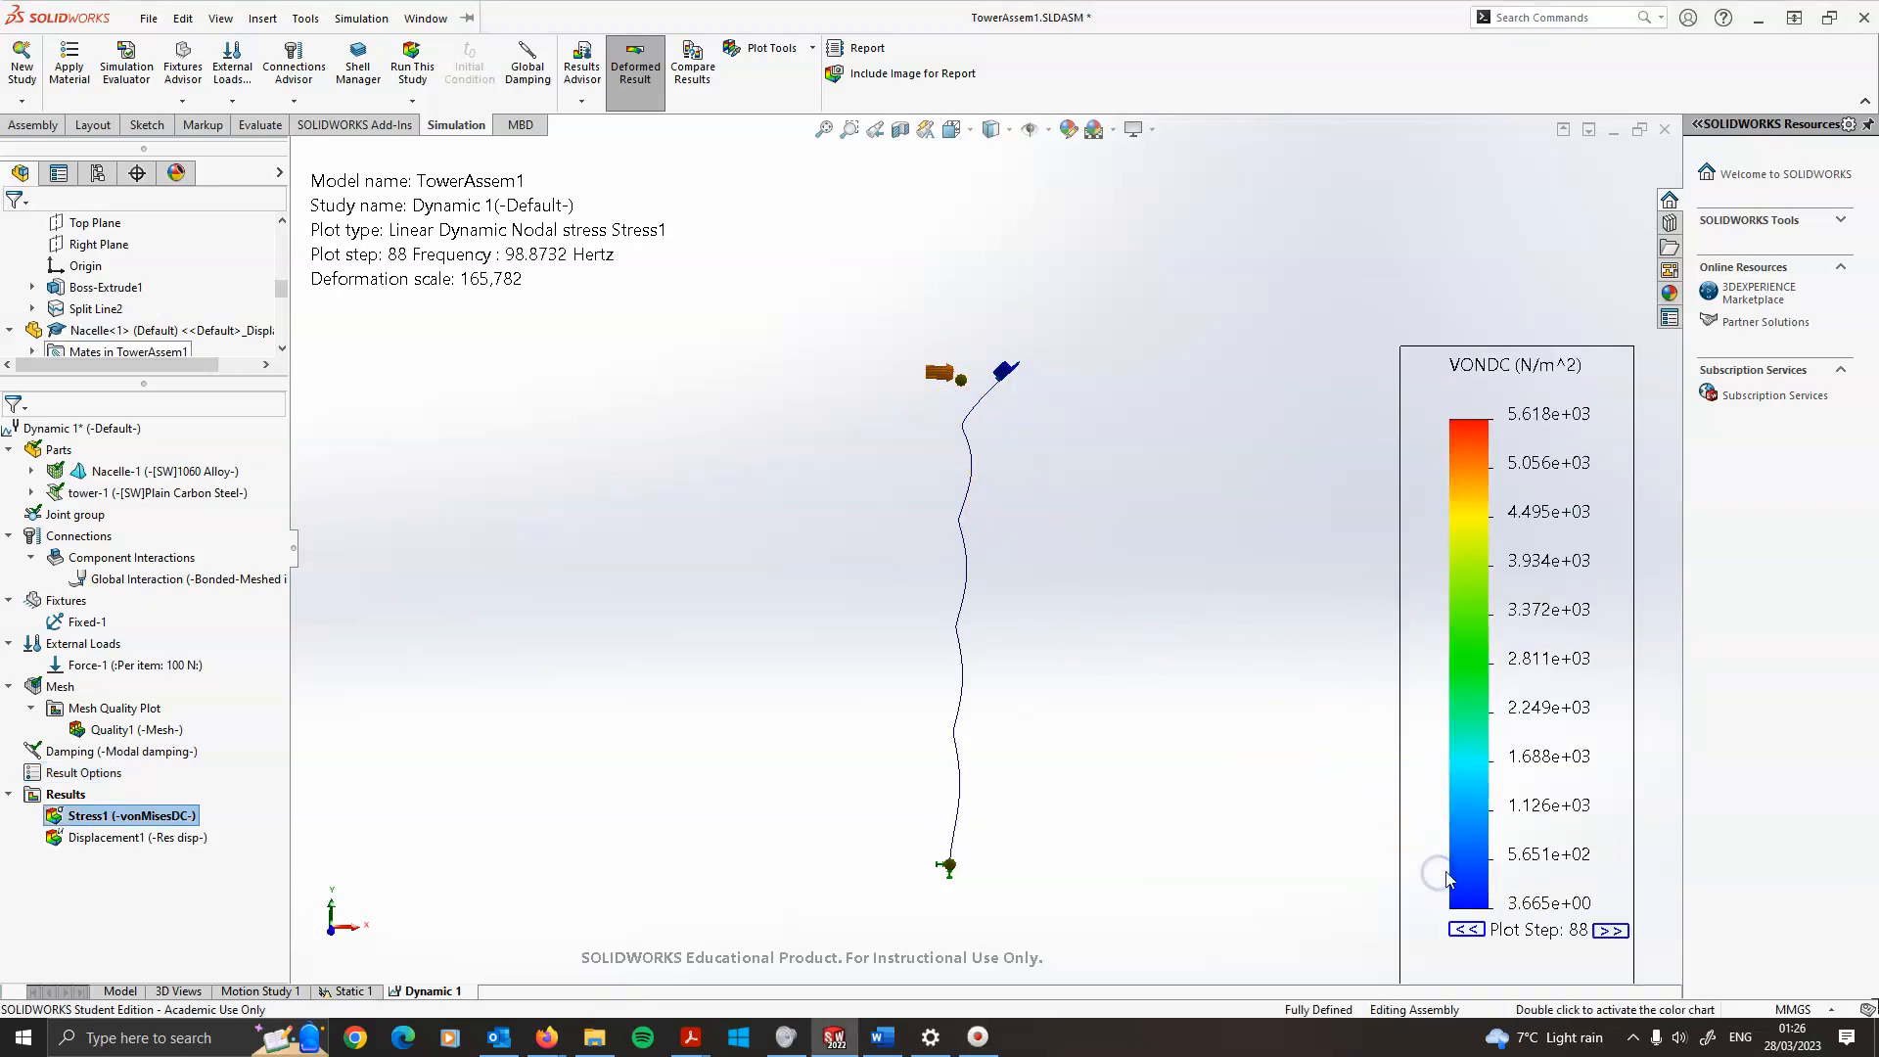
{"action": "left_click", "coordinate": [1468, 930]}
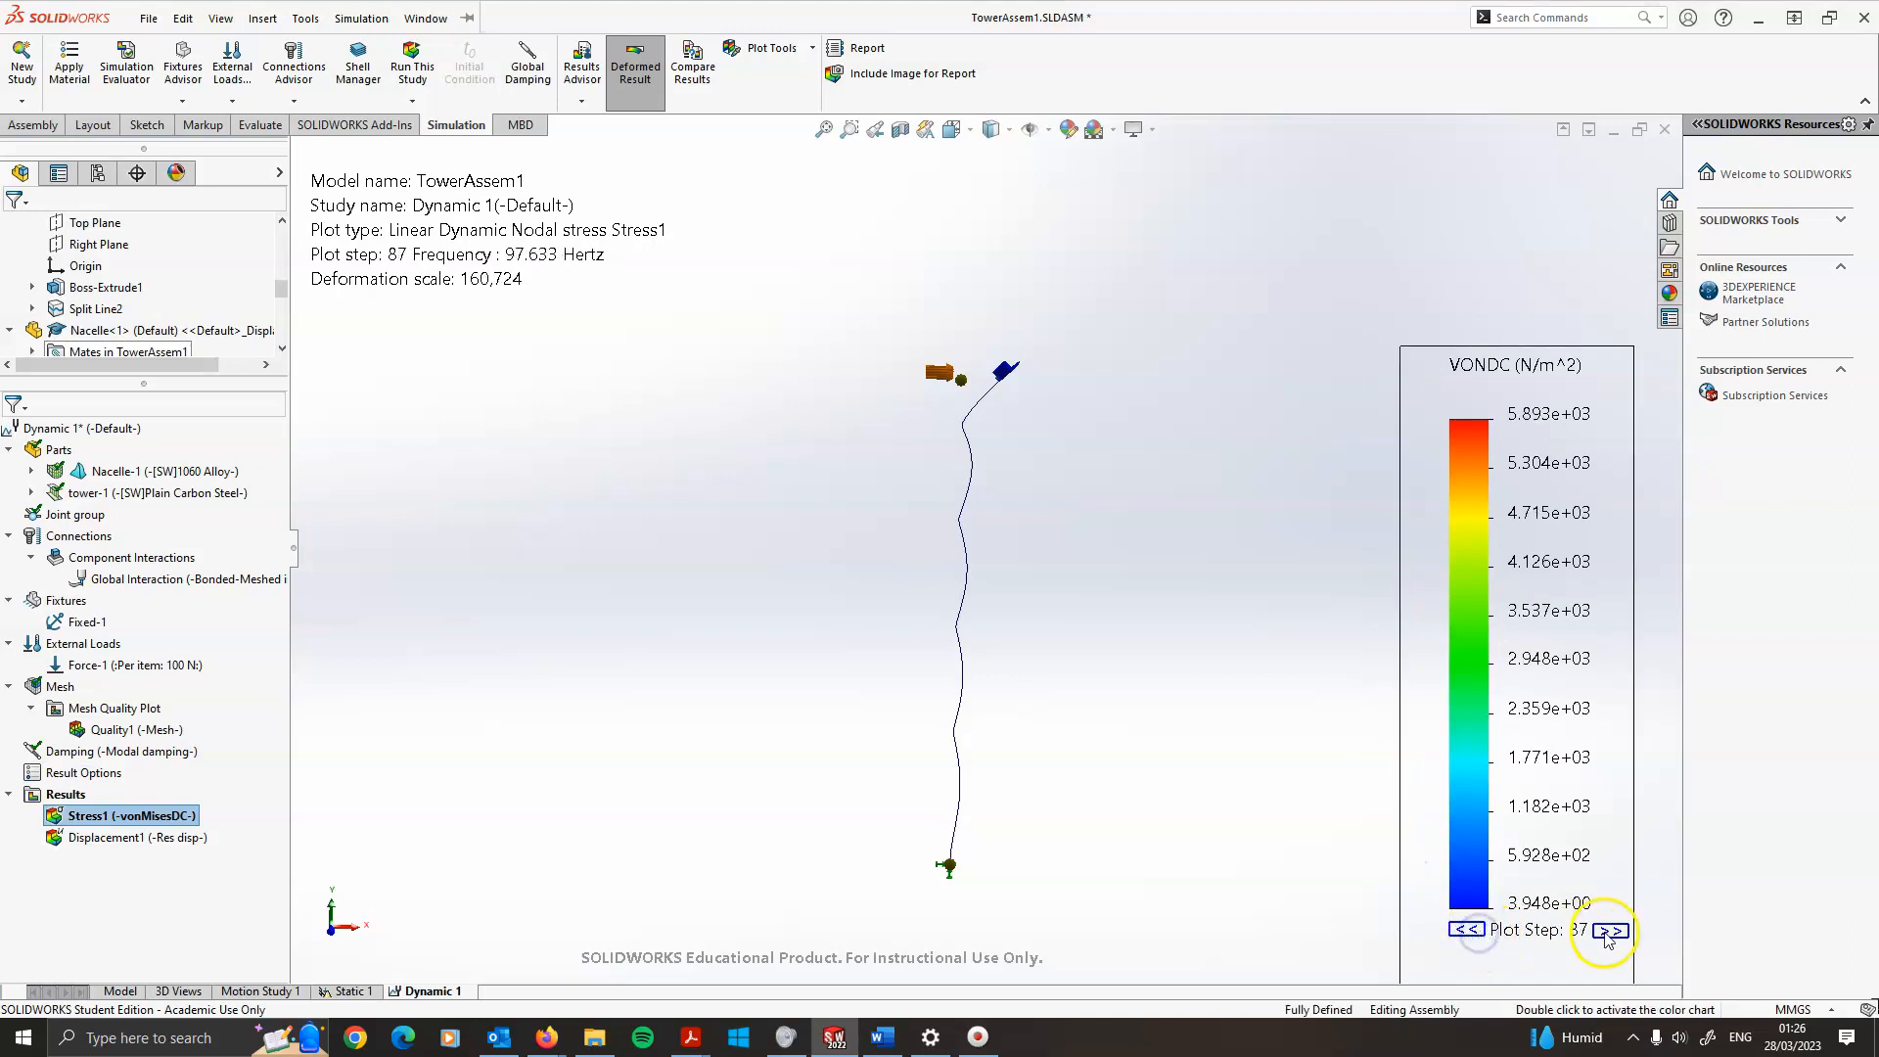
{"action": "left_click", "coordinate": [1464, 930]}
{"action": "left_click", "coordinate": [1465, 930]}
{"action": "left_click", "coordinate": [1465, 930]}
{"action": "left_click", "coordinate": [1465, 932]}
{"action": "left_click", "coordinate": [1464, 930]}
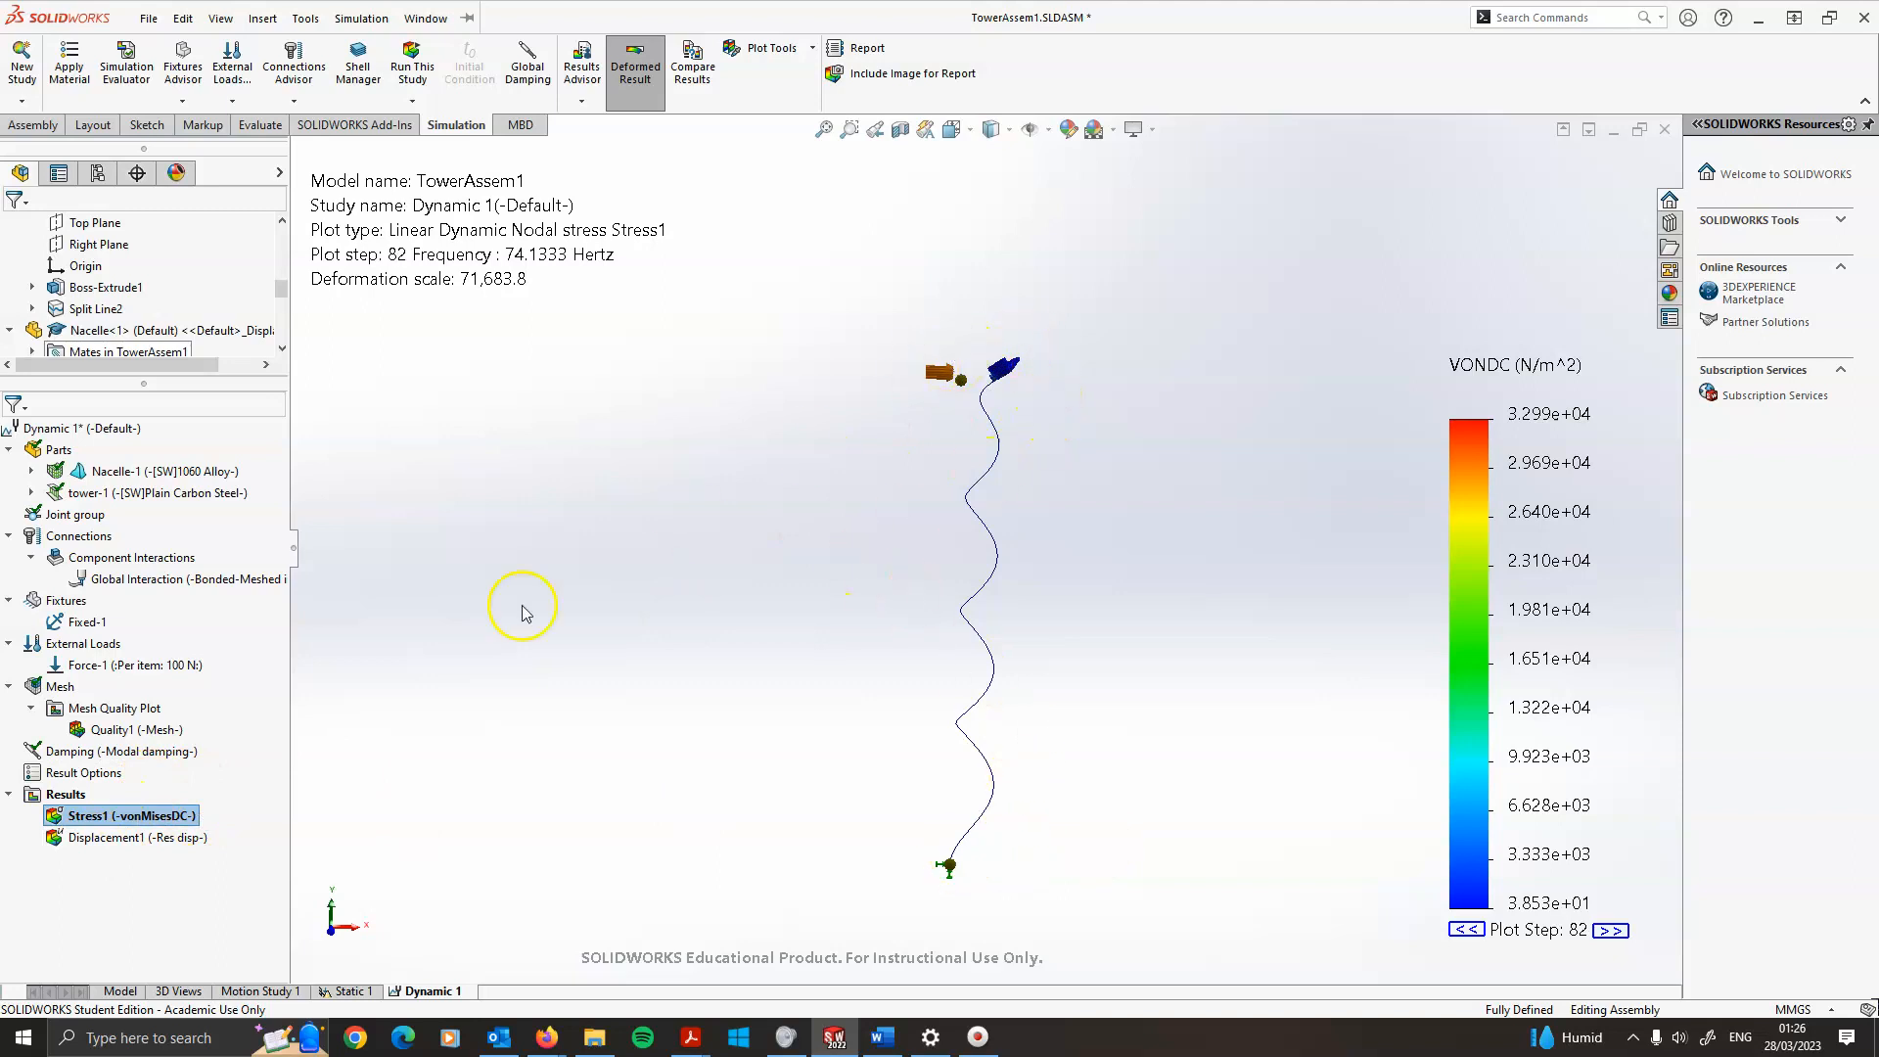
Define a new beam stress plot showing upper bound axial and bending stress for the dynamic study
{"action": "scroll", "coordinate": [1038, 379], "scroll_direction": "down", "scroll_amount": 3}
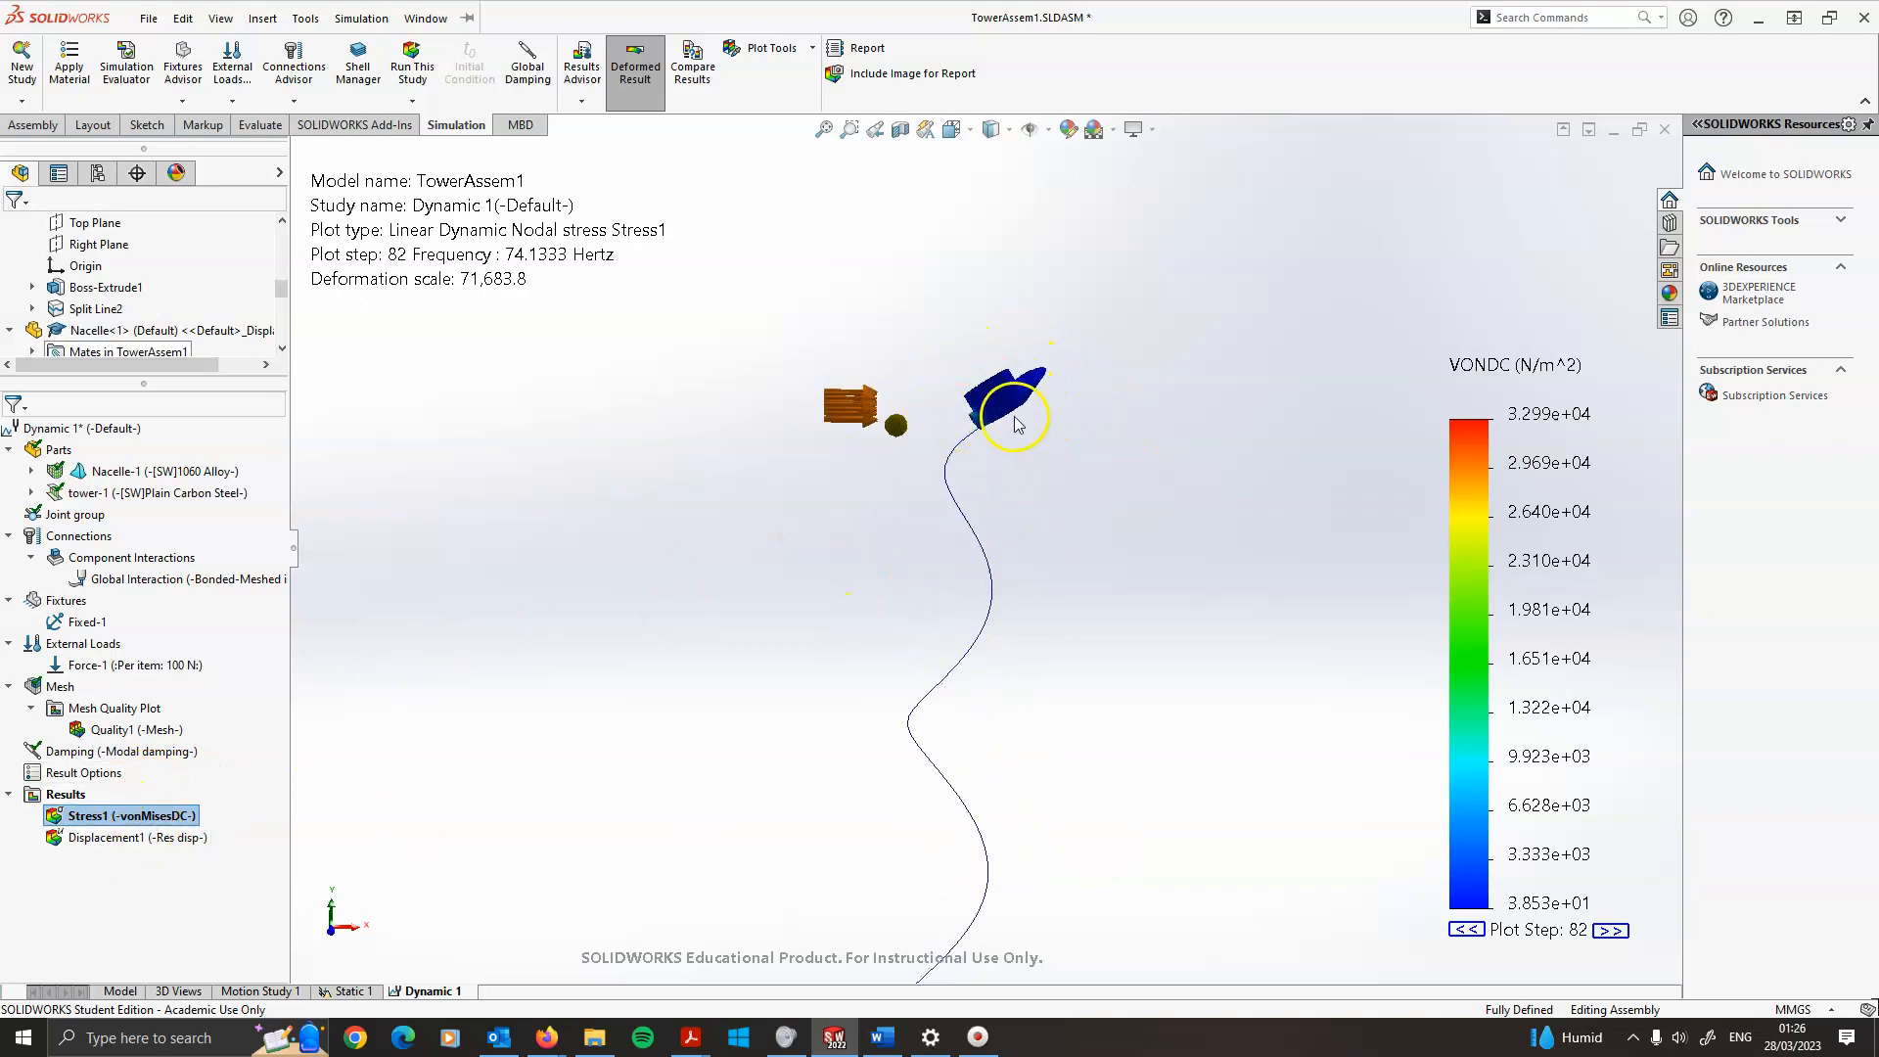
{"action": "scroll", "coordinate": [1008, 572], "scroll_direction": "up", "scroll_amount": 2}
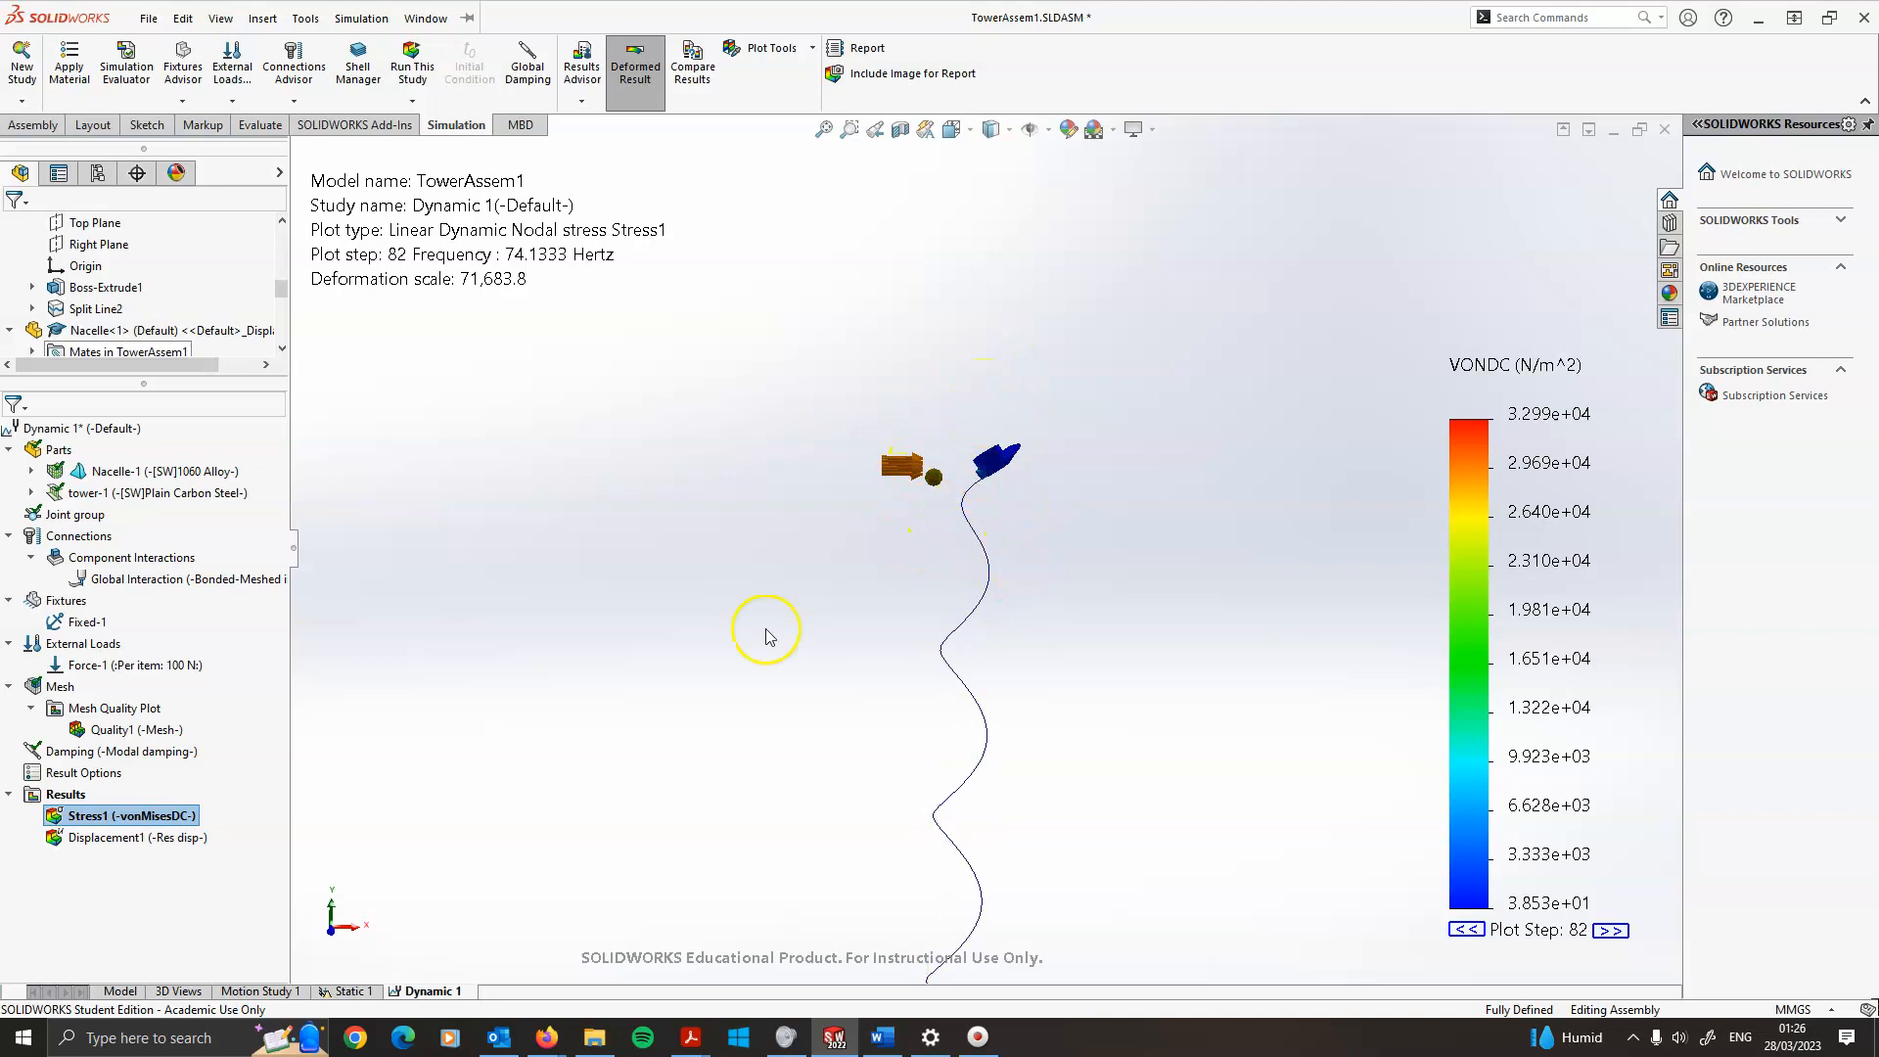
{"action": "right_click", "coordinate": [66, 795]}
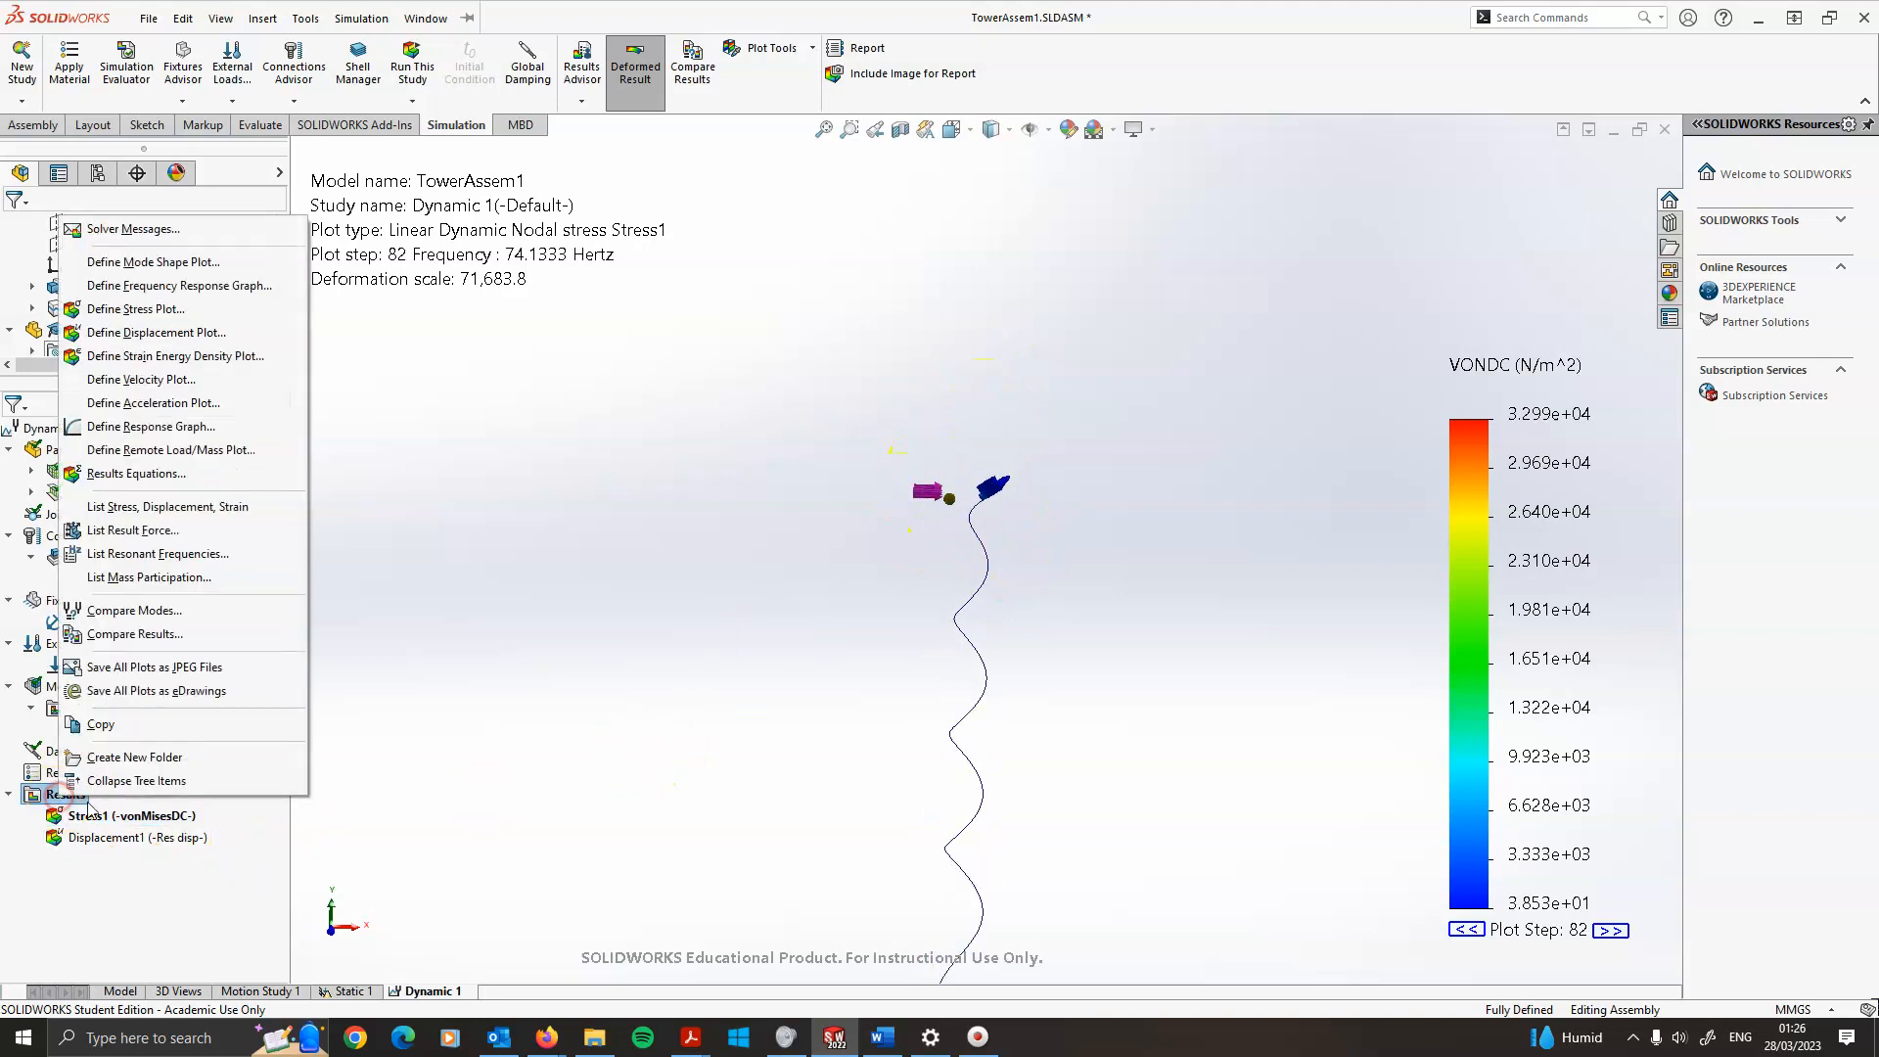
{"action": "left_click", "coordinate": [133, 313]}
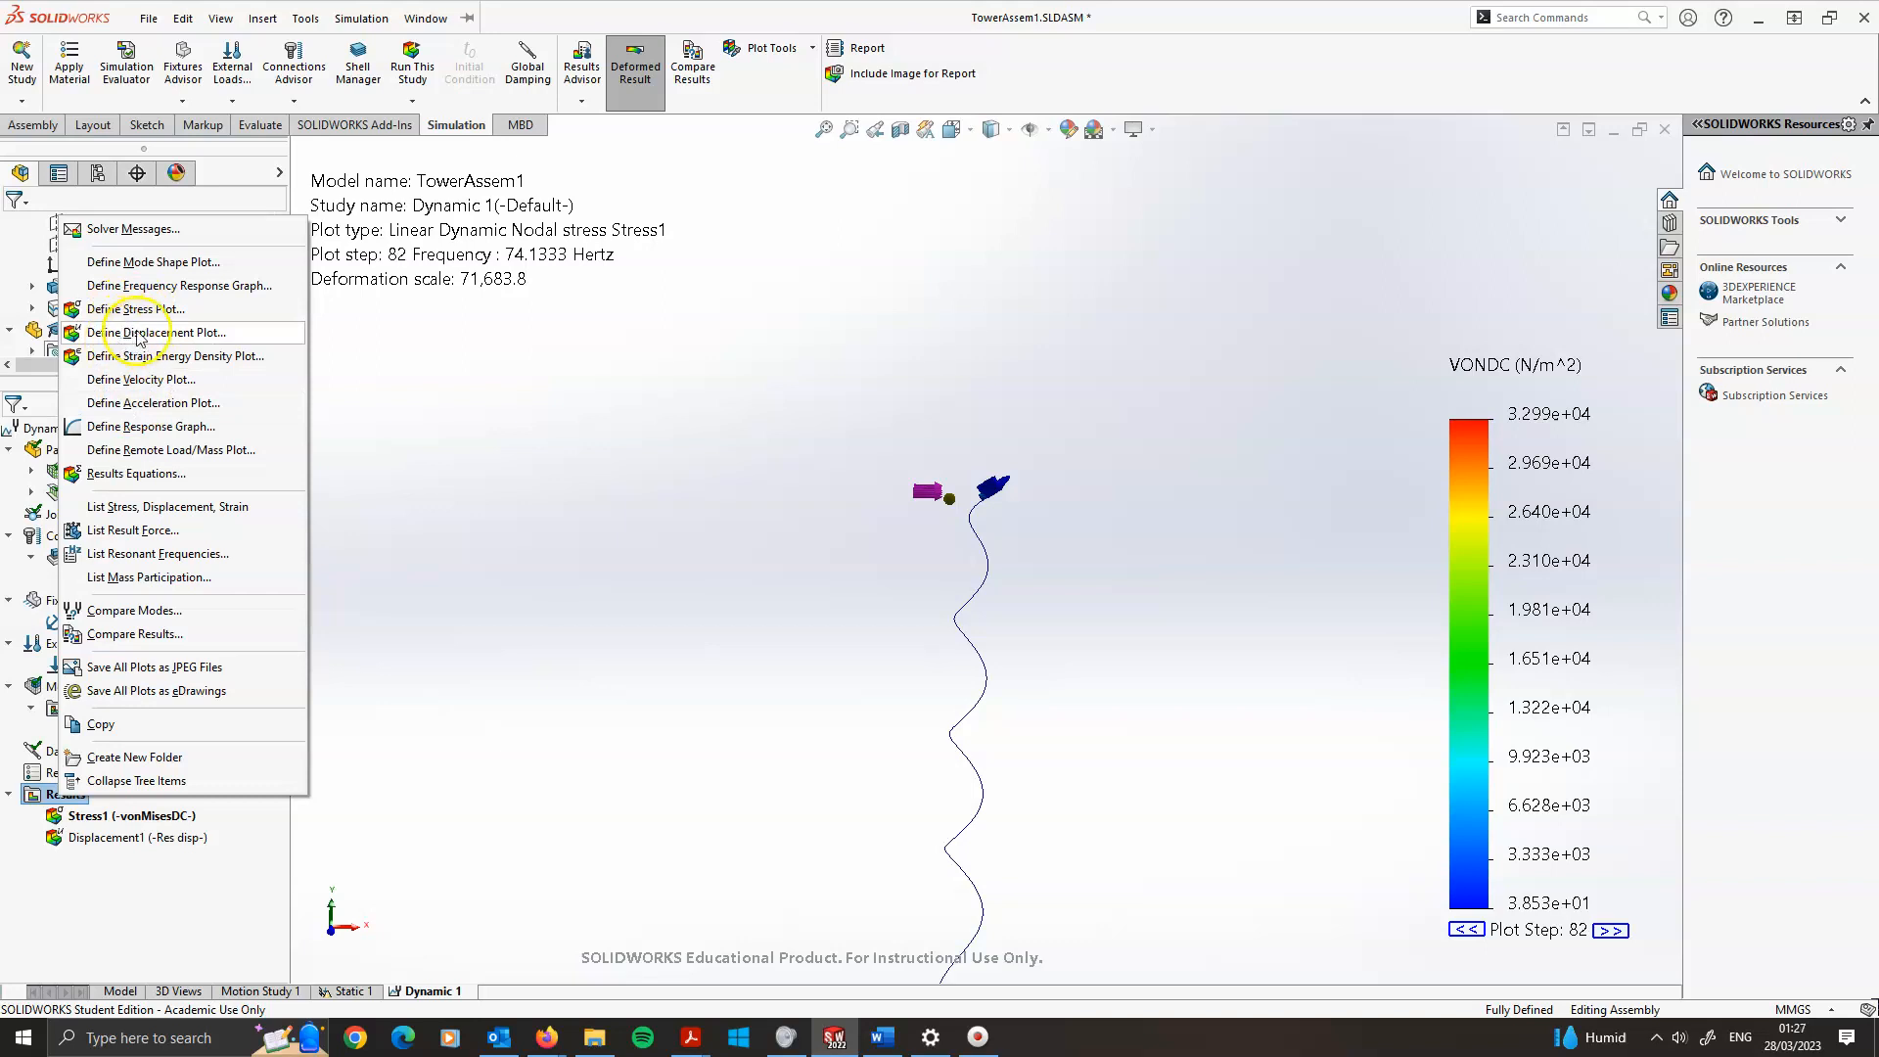
{"action": "left_click", "coordinate": [140, 333]}
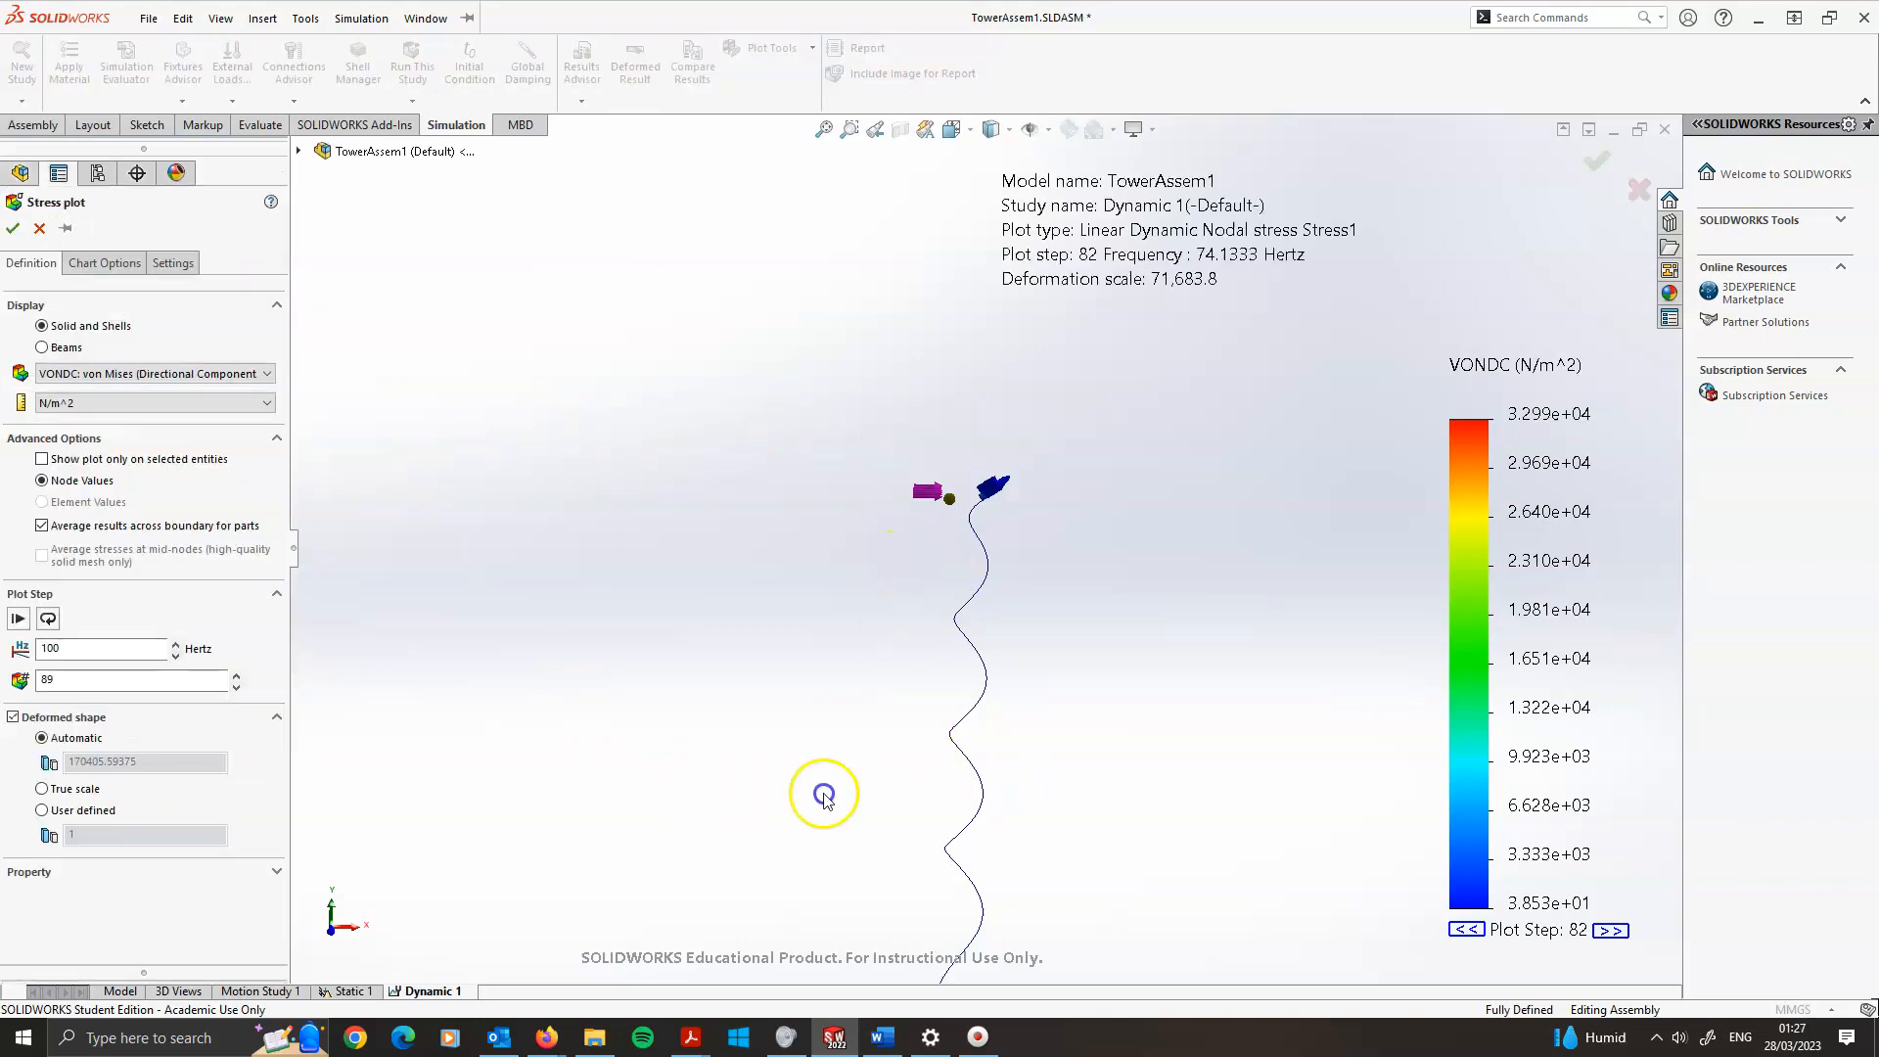
{"action": "left_click", "coordinate": [40, 349]}
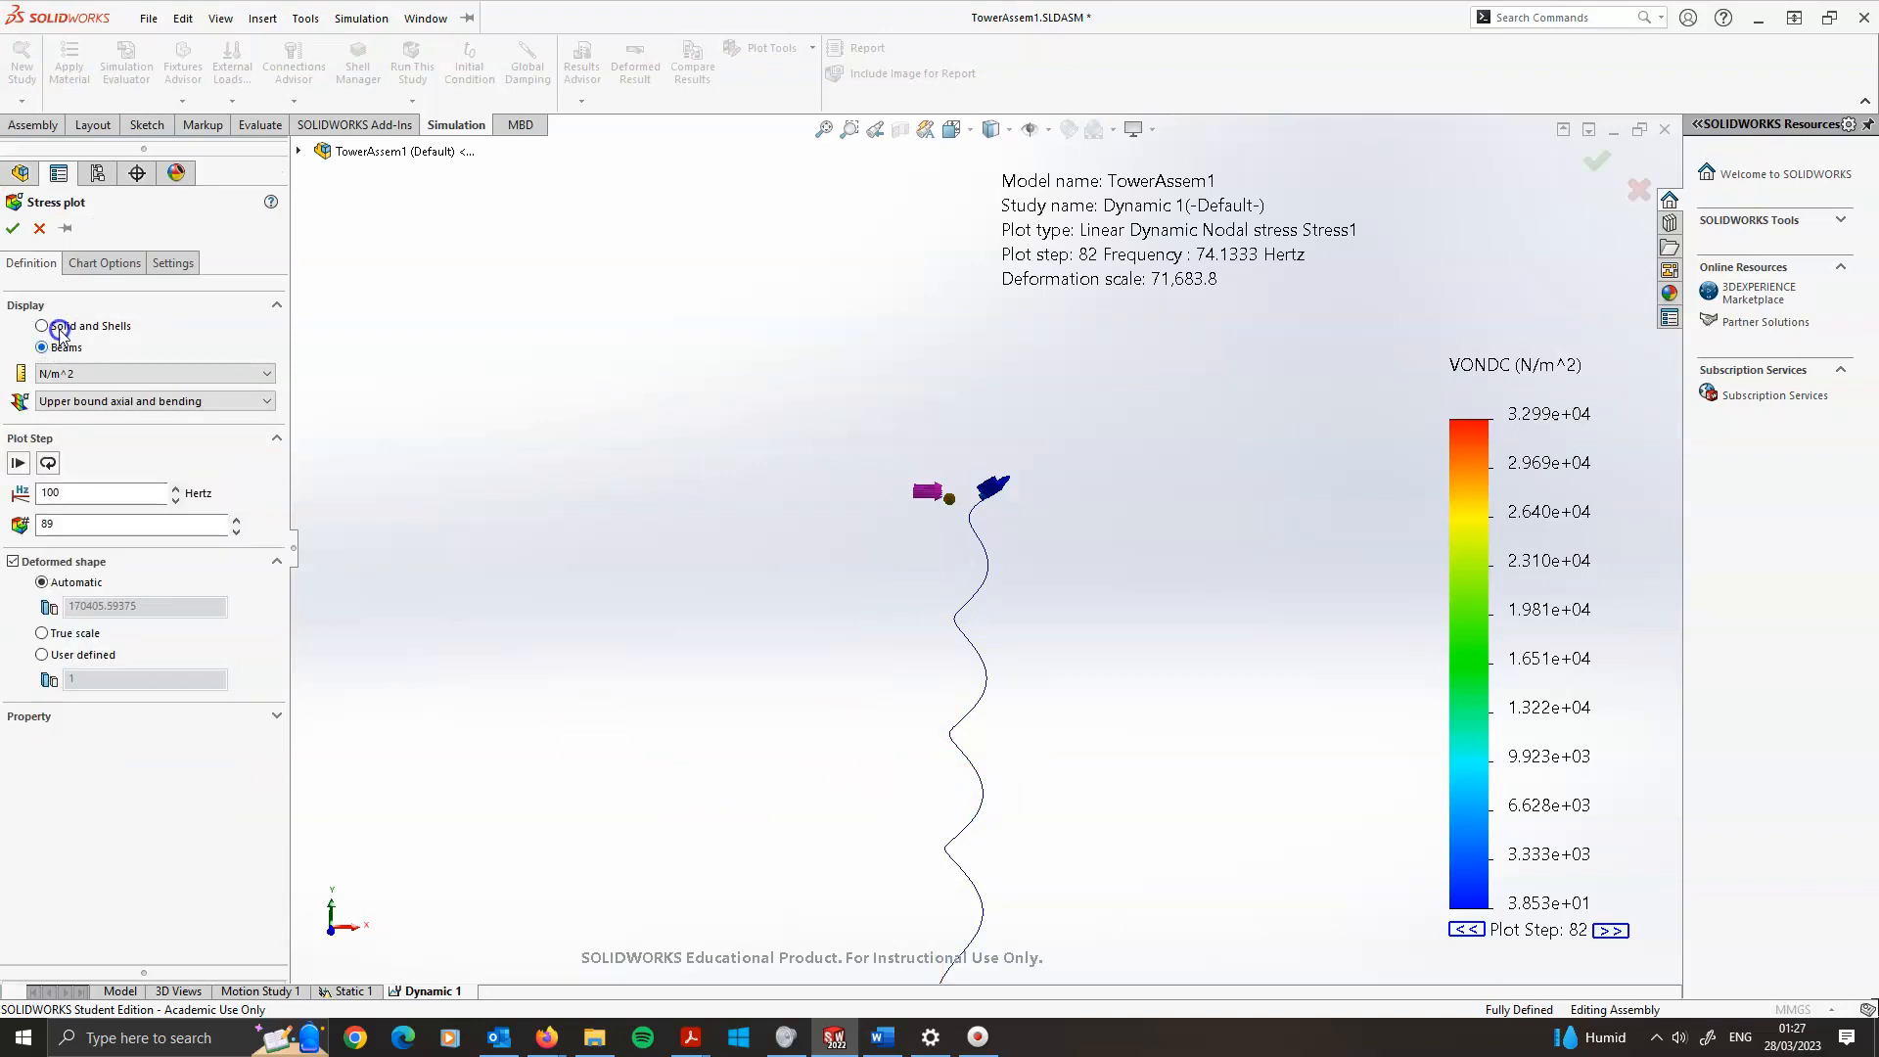
{"action": "left_click", "coordinate": [54, 357]}
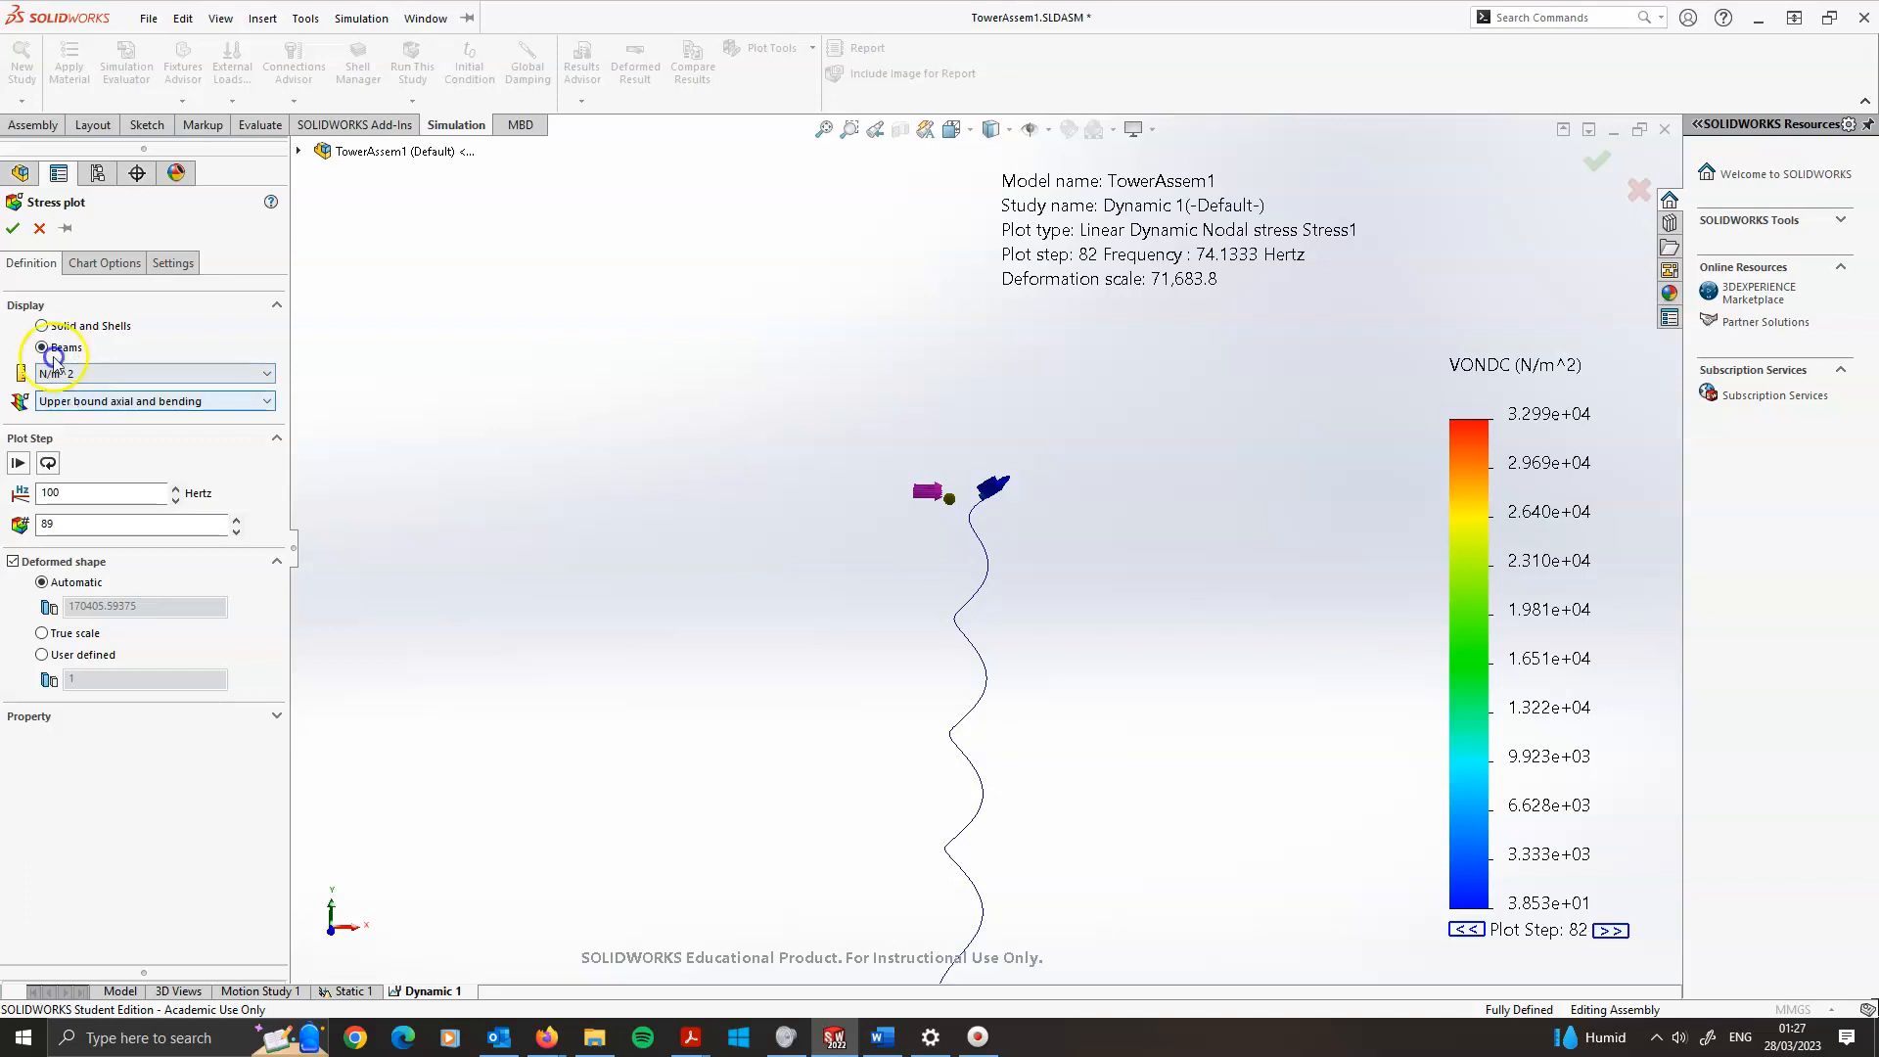
{"action": "left_click", "coordinate": [11, 229]}
Zoom in on the tower base to examine the beam stress distribution
{"action": "scroll", "coordinate": [954, 773], "scroll_direction": "down", "scroll_amount": 4}
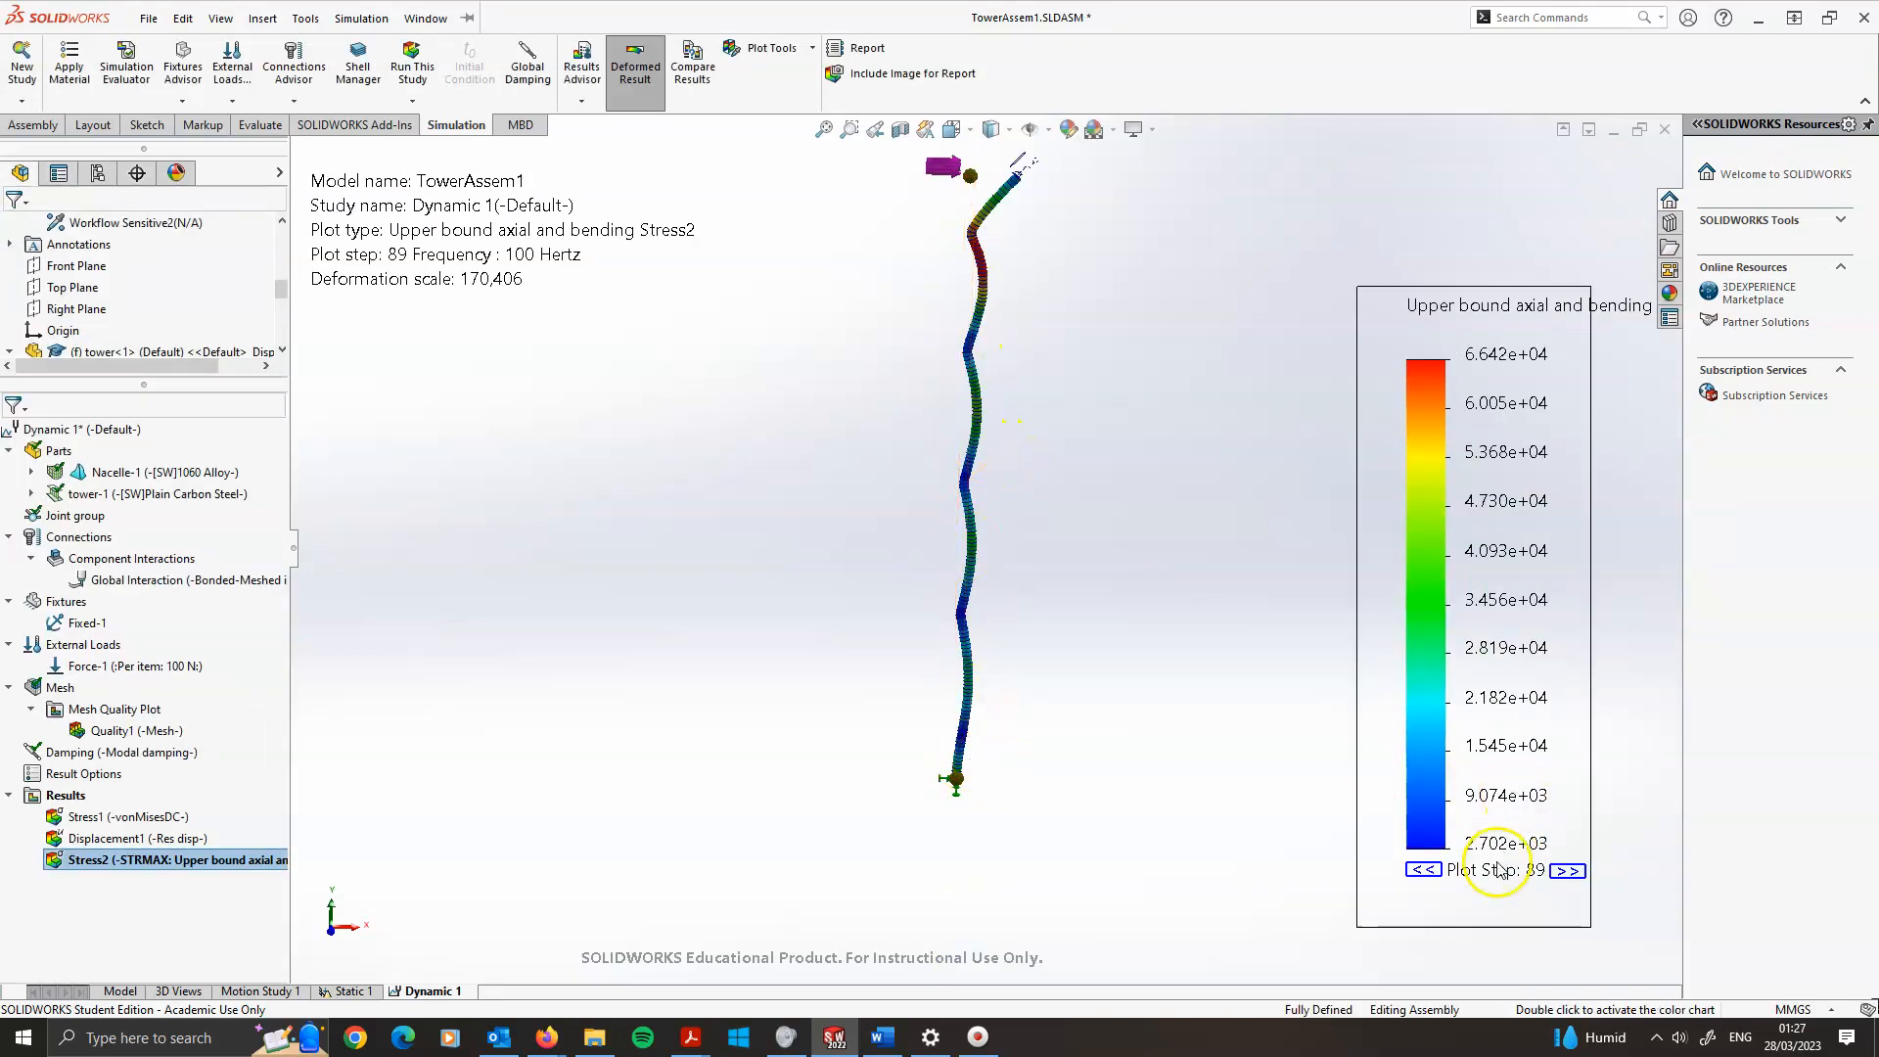
{"action": "left_click", "coordinate": [1567, 871]}
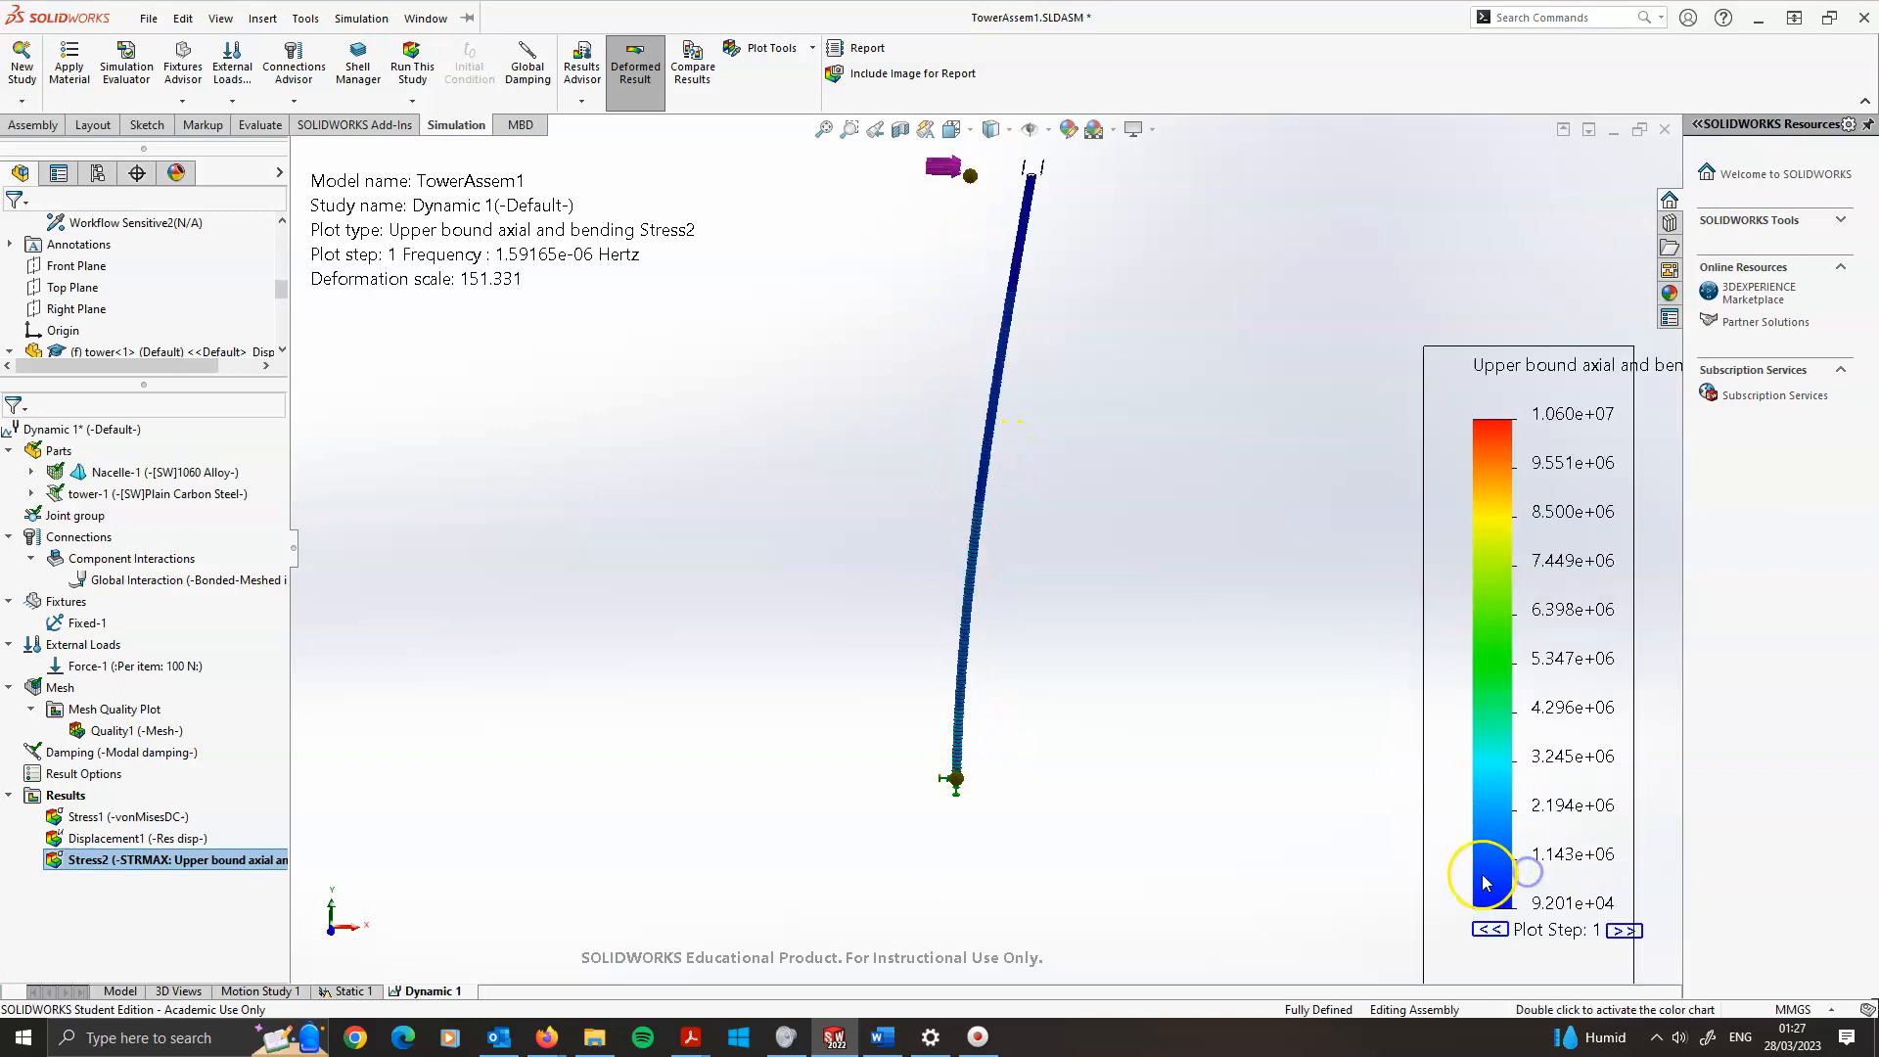
{"action": "scroll", "coordinate": [994, 749], "scroll_direction": "down", "scroll_amount": 2}
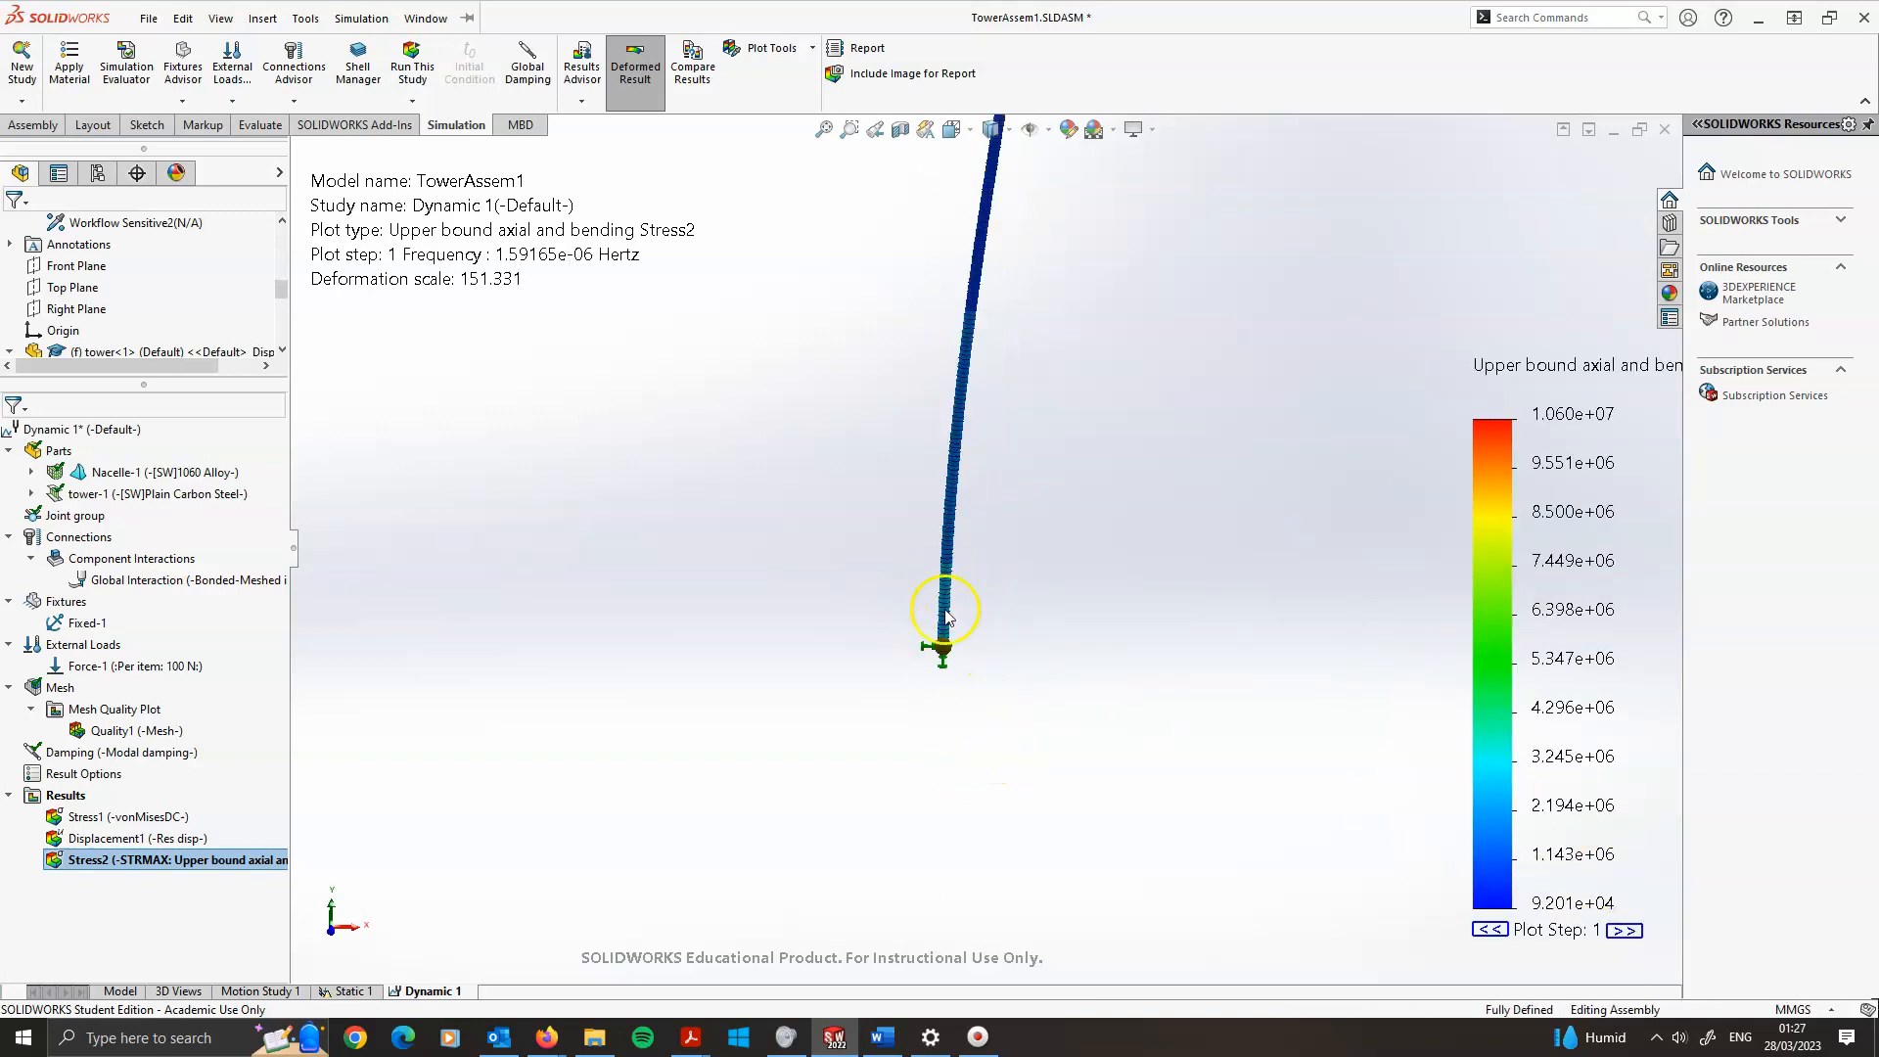
{"action": "scroll", "coordinate": [959, 460], "scroll_direction": "up", "scroll_amount": 2}
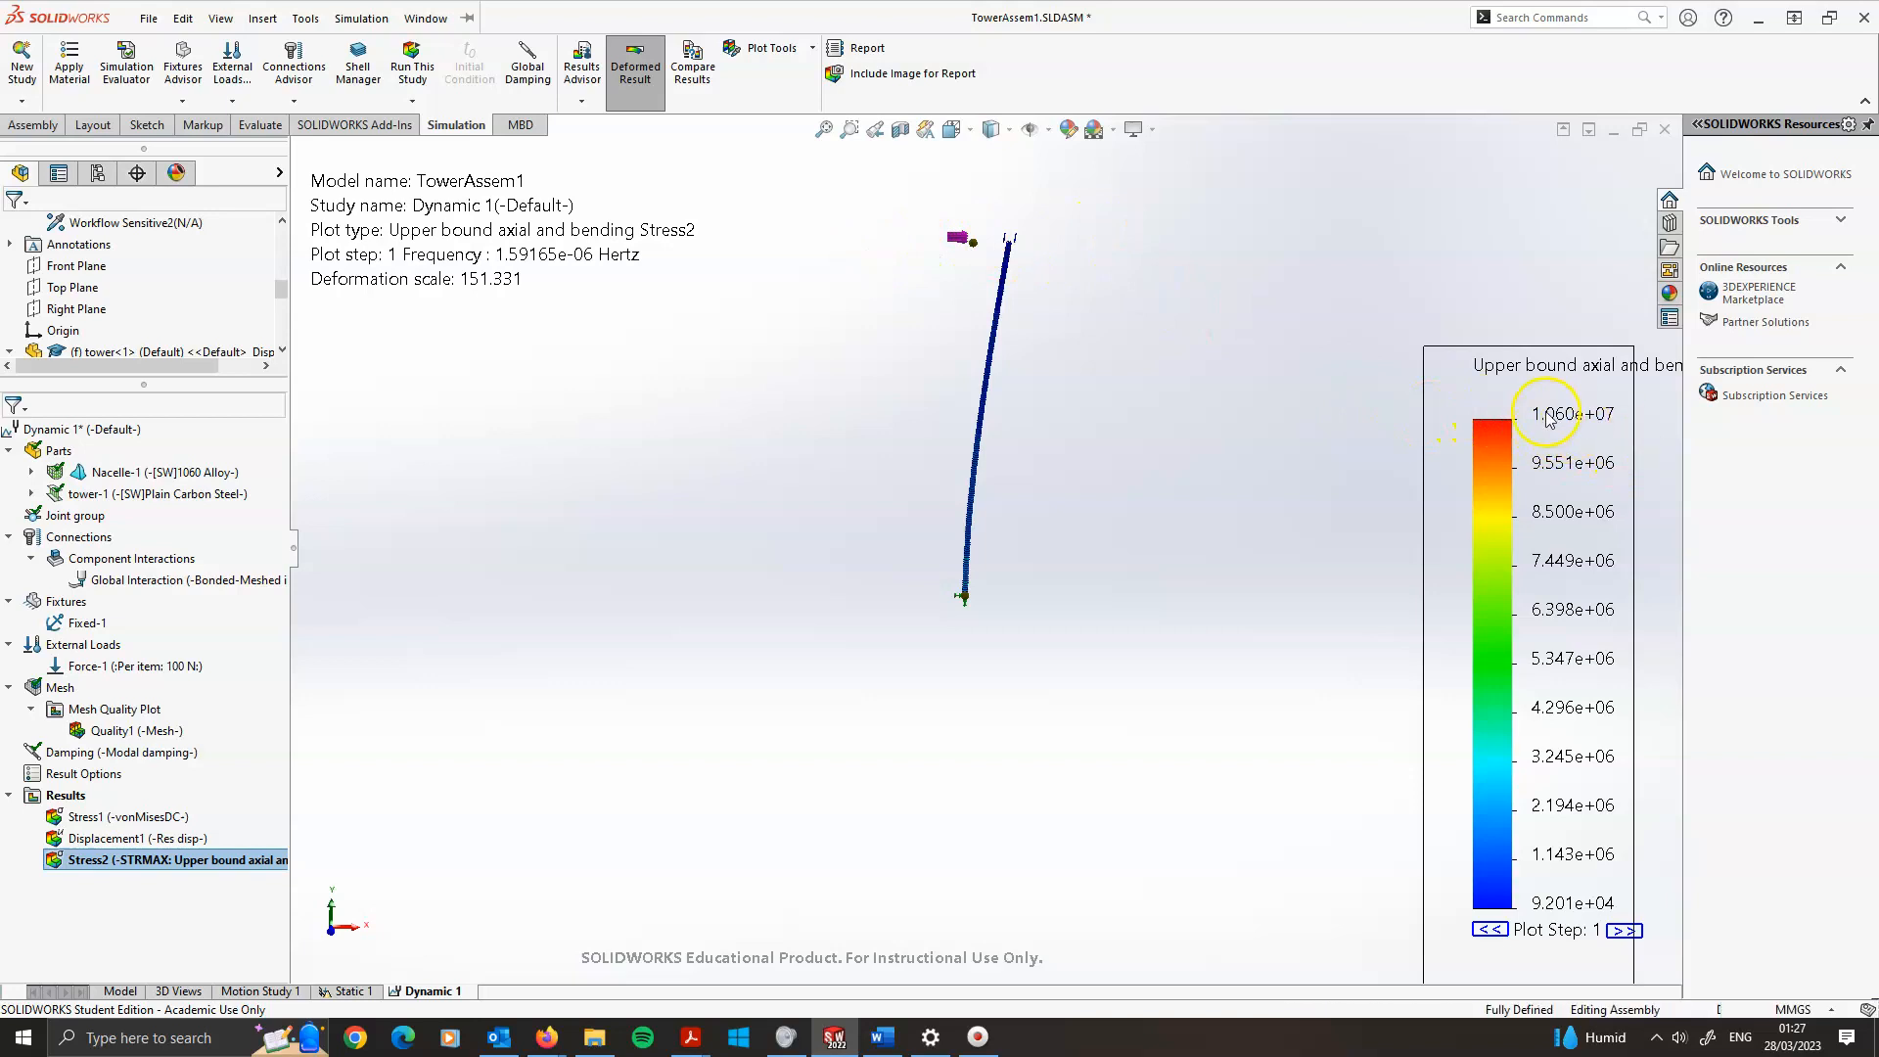
{"action": "scroll", "coordinate": [969, 587], "scroll_direction": "down", "scroll_amount": 8}
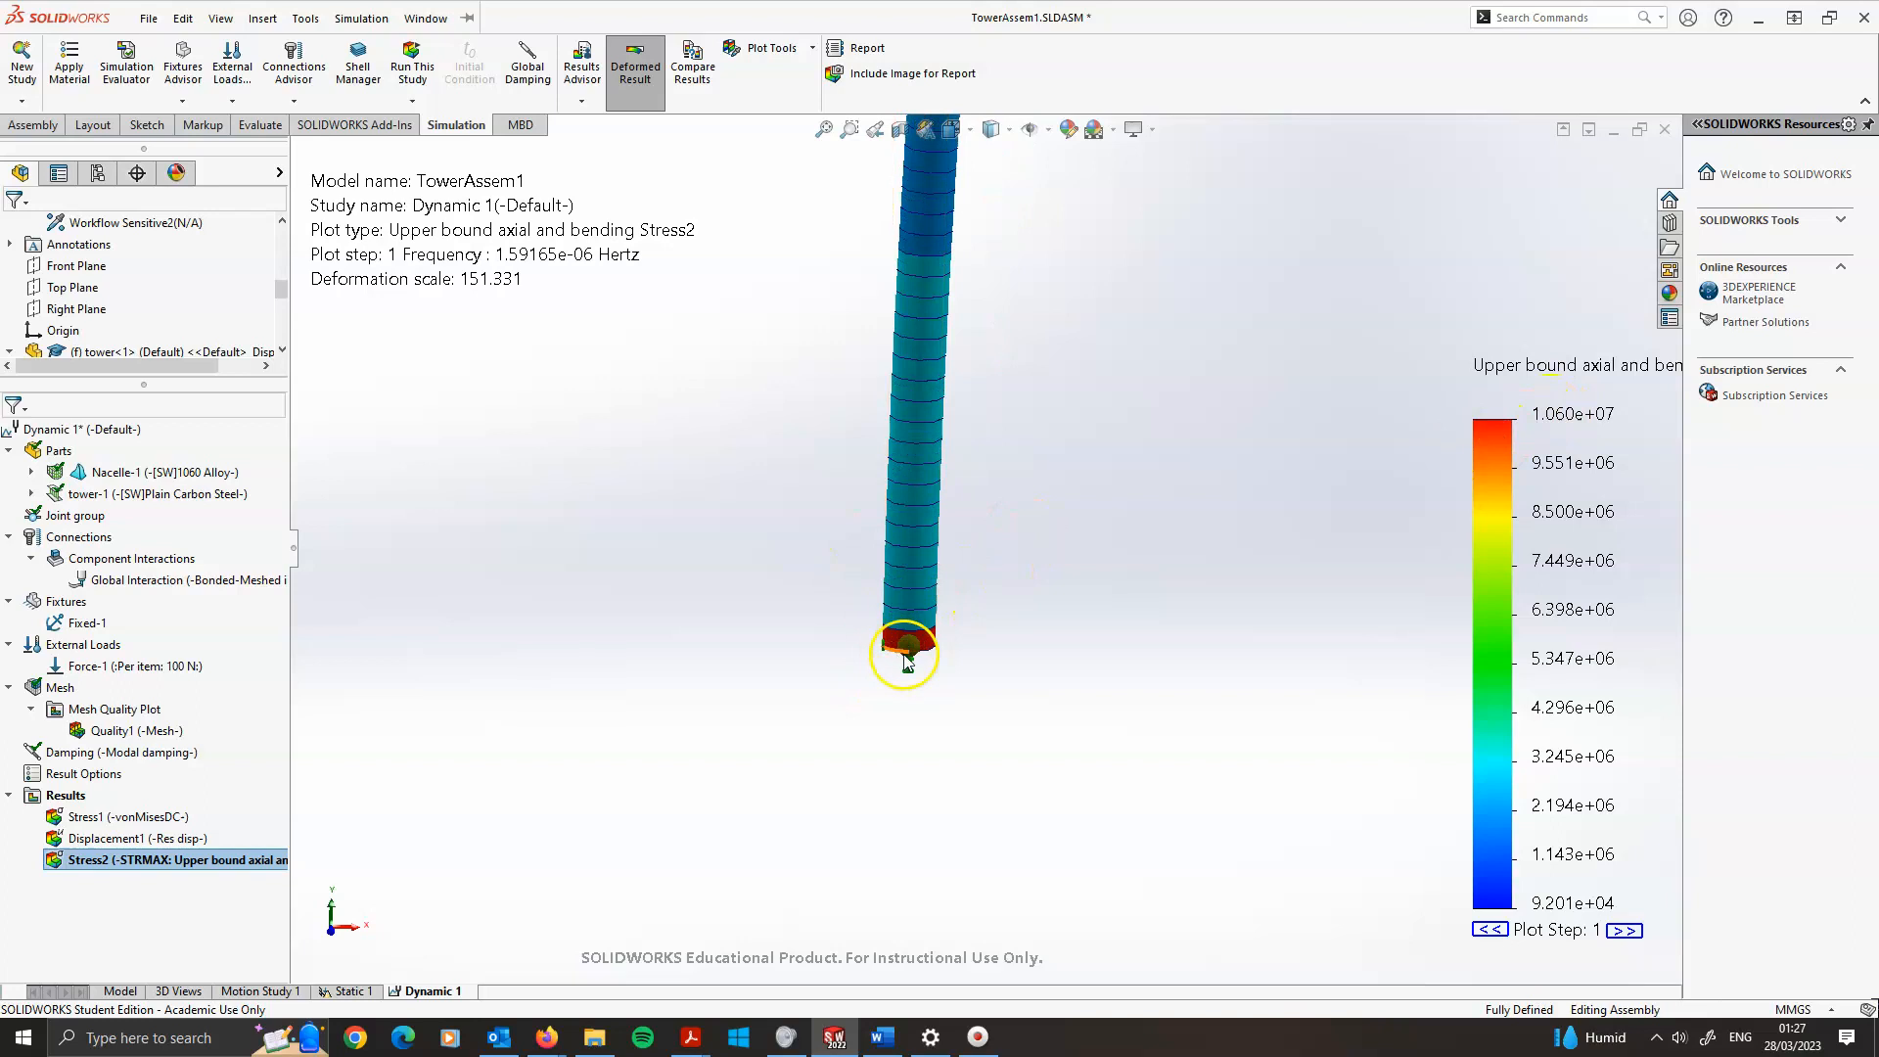
{"action": "scroll", "coordinate": [914, 631], "scroll_direction": "up", "scroll_amount": 3}
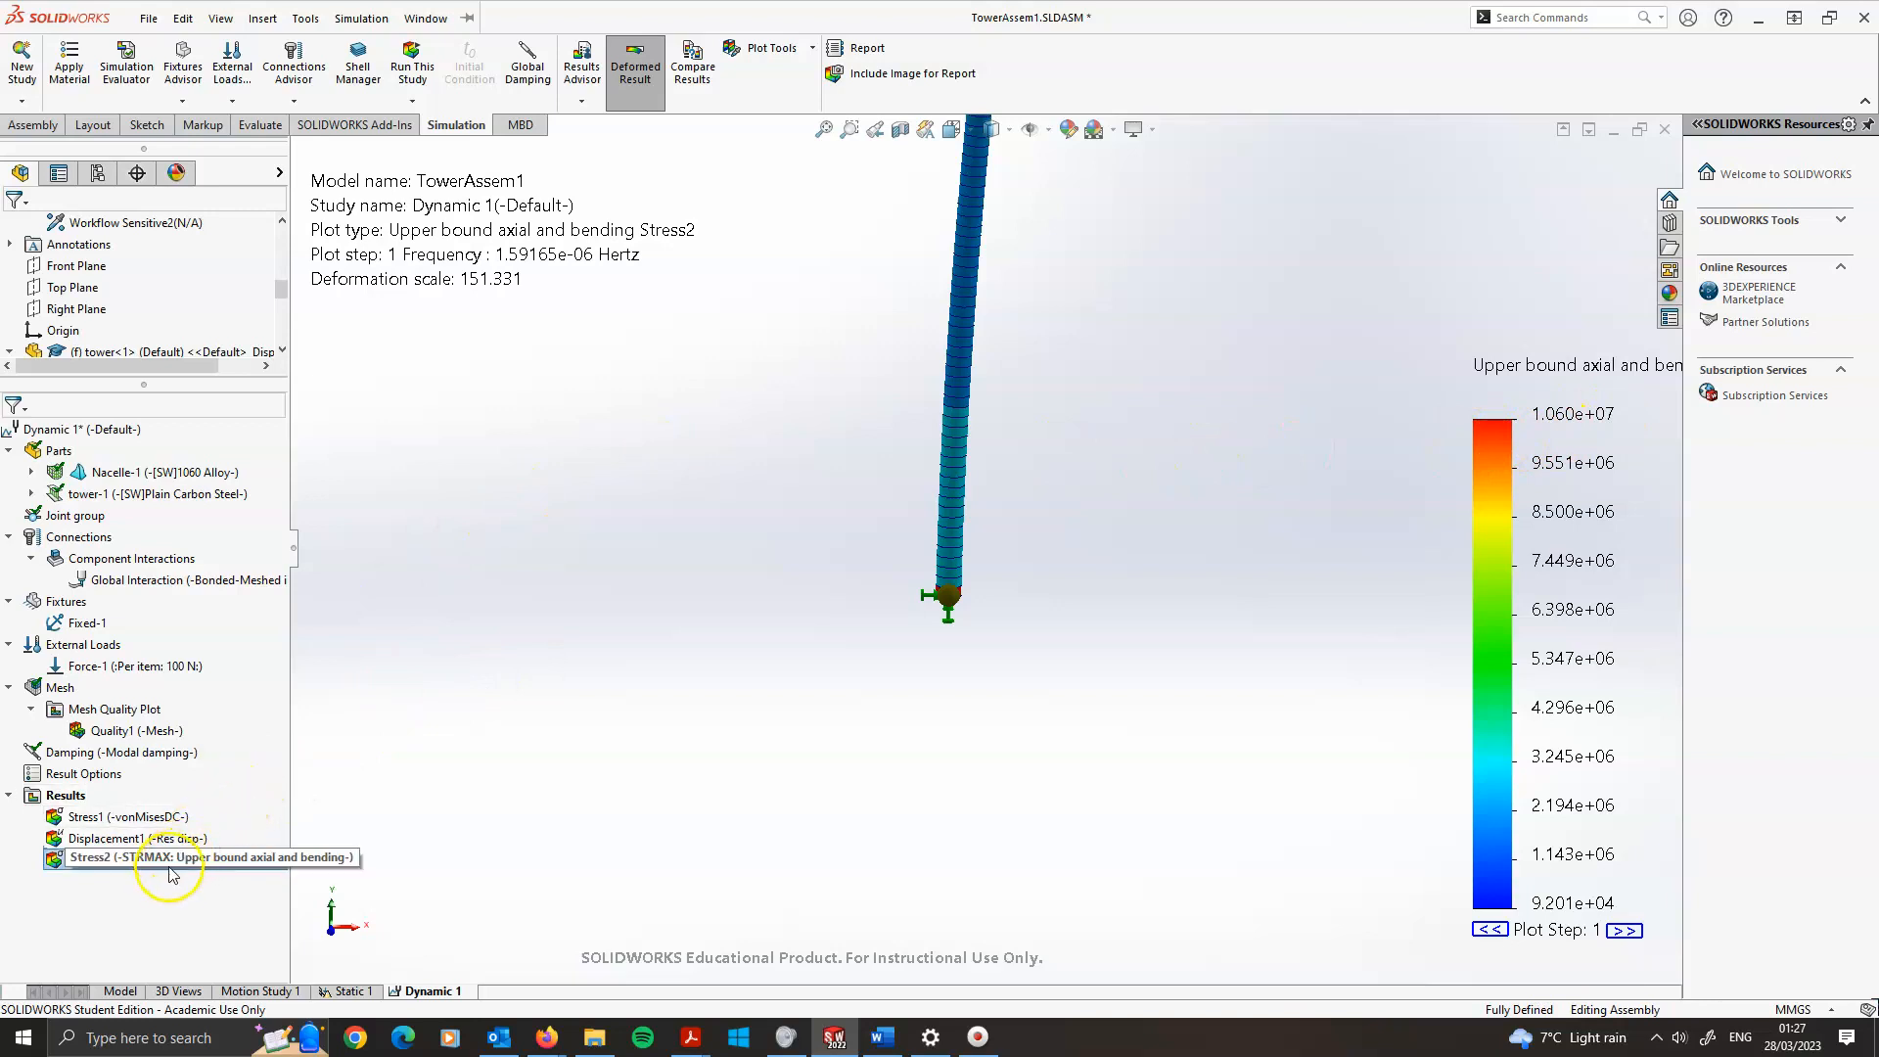
{"action": "scroll", "coordinate": [979, 562], "scroll_direction": "up", "scroll_amount": 5}
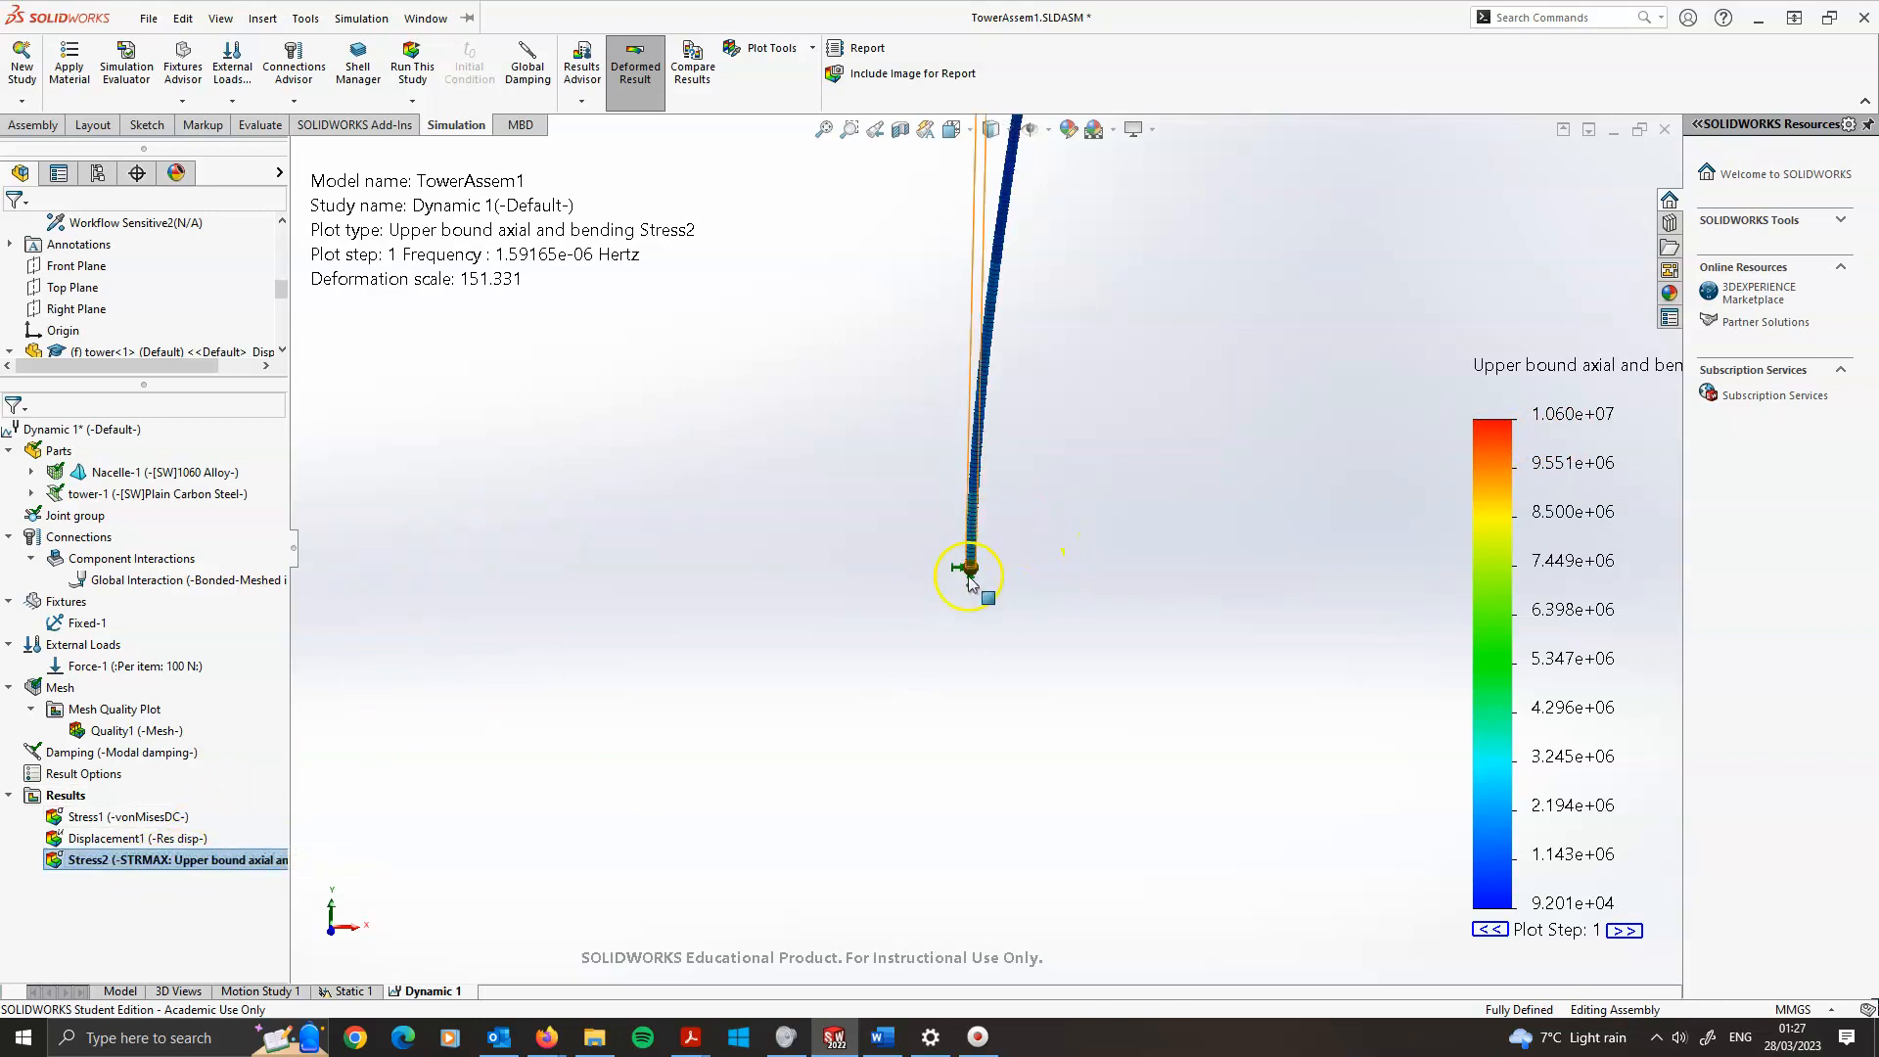
{"action": "scroll", "coordinate": [972, 576], "scroll_direction": "up", "scroll_amount": 3}
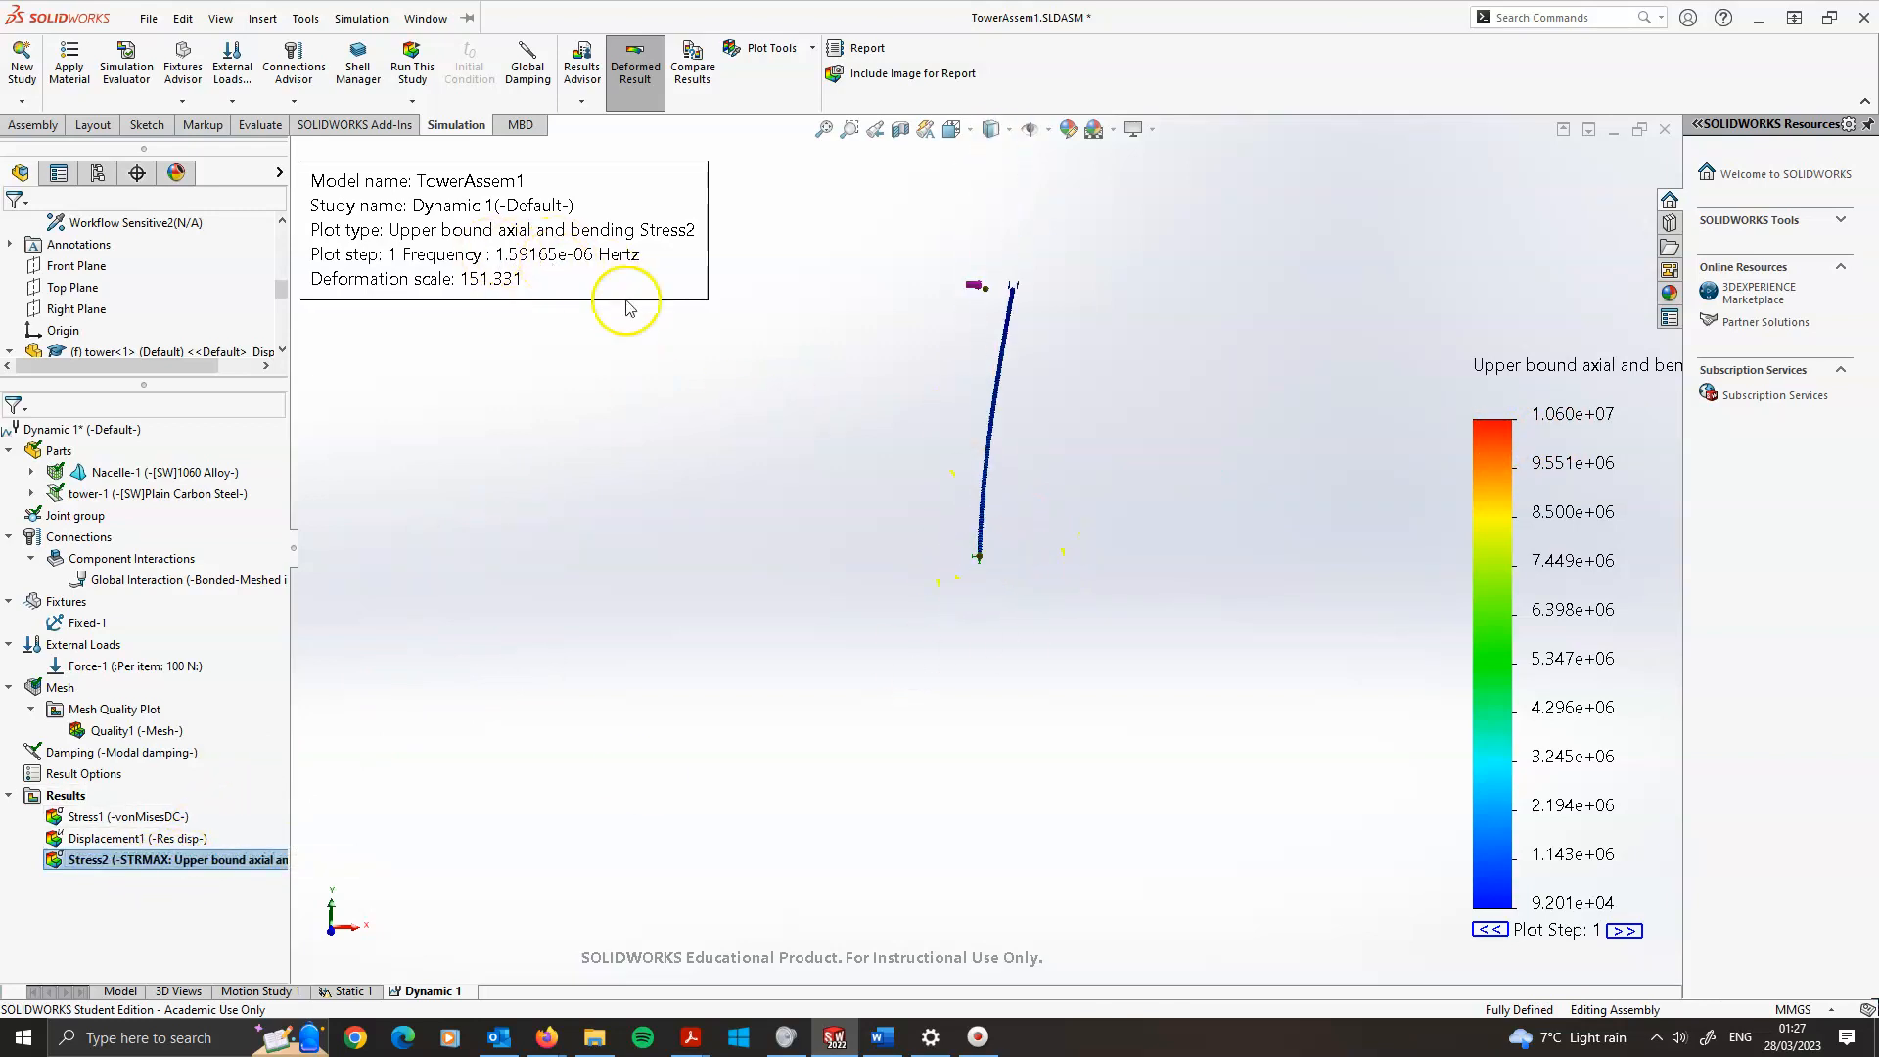
Step forward through the plot steps of the beam stress plot
{"action": "left_click", "coordinate": [1623, 929]}
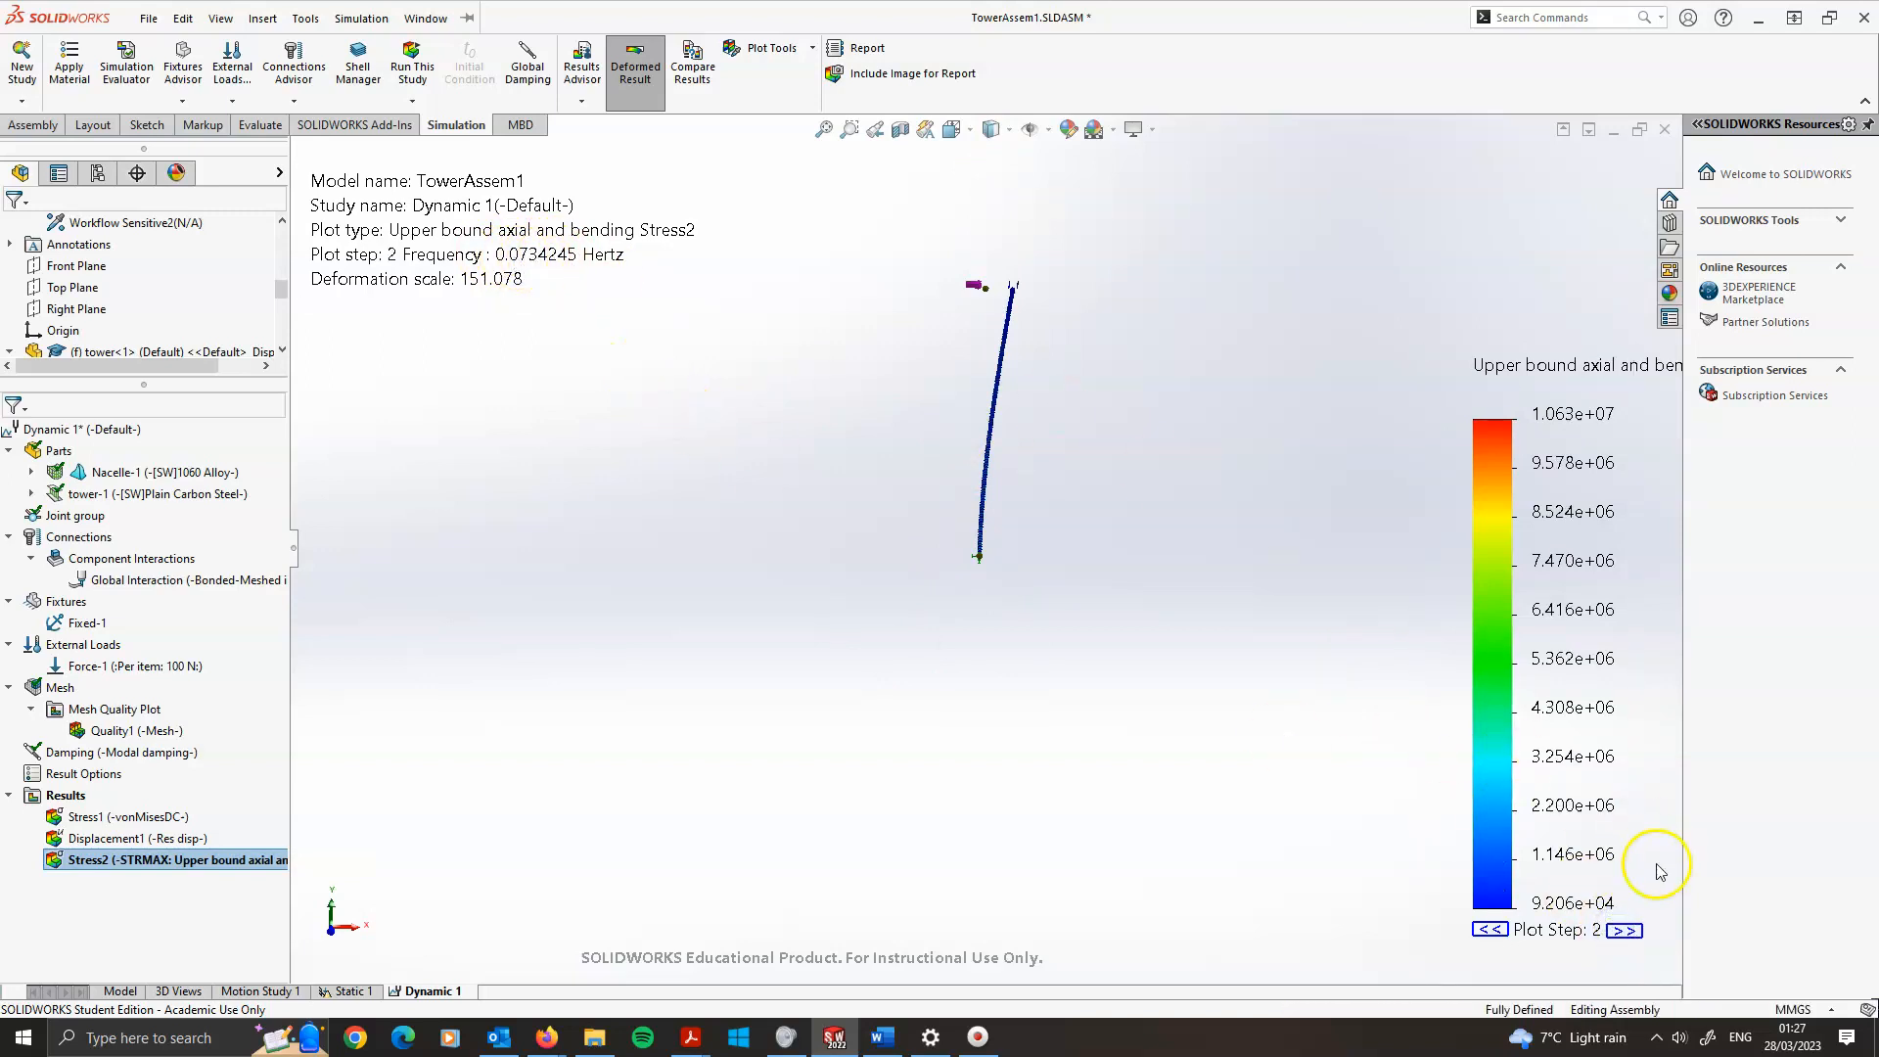
{"action": "left_click", "coordinate": [1622, 931]}
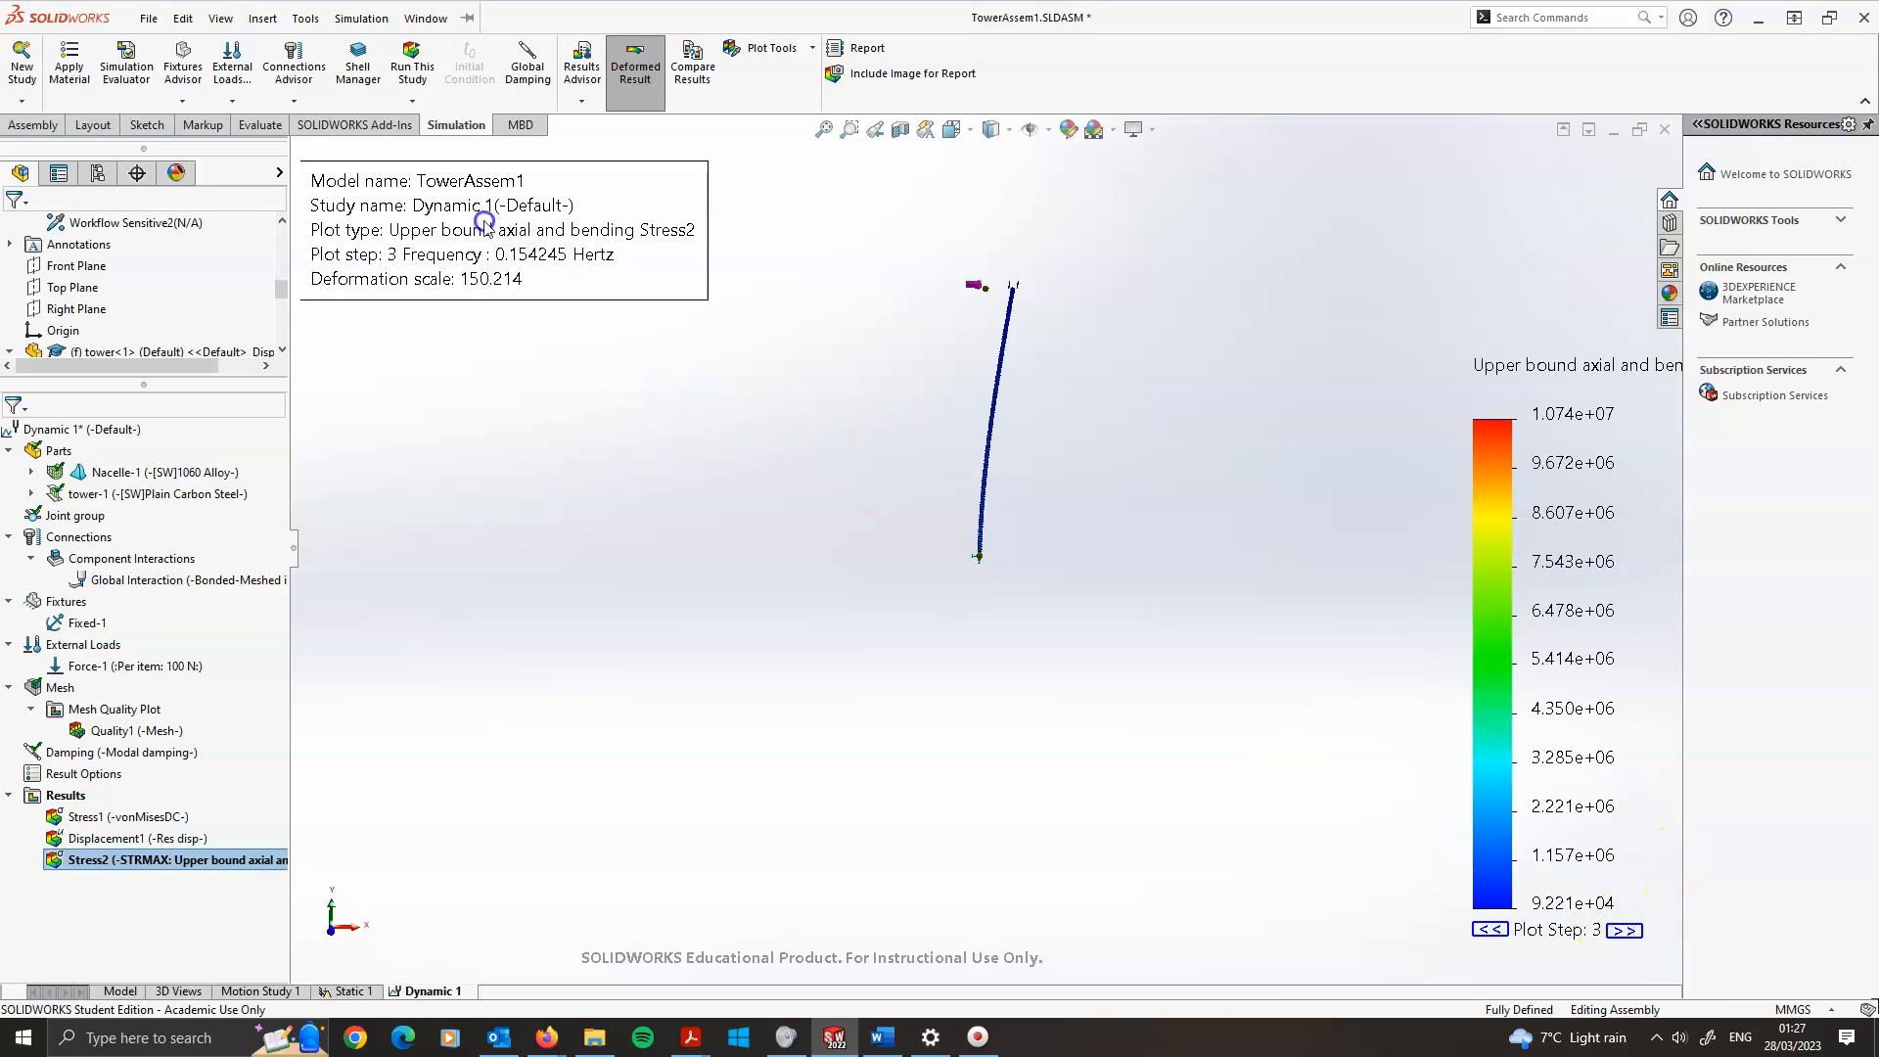
{"action": "left_click", "coordinate": [1622, 930]}
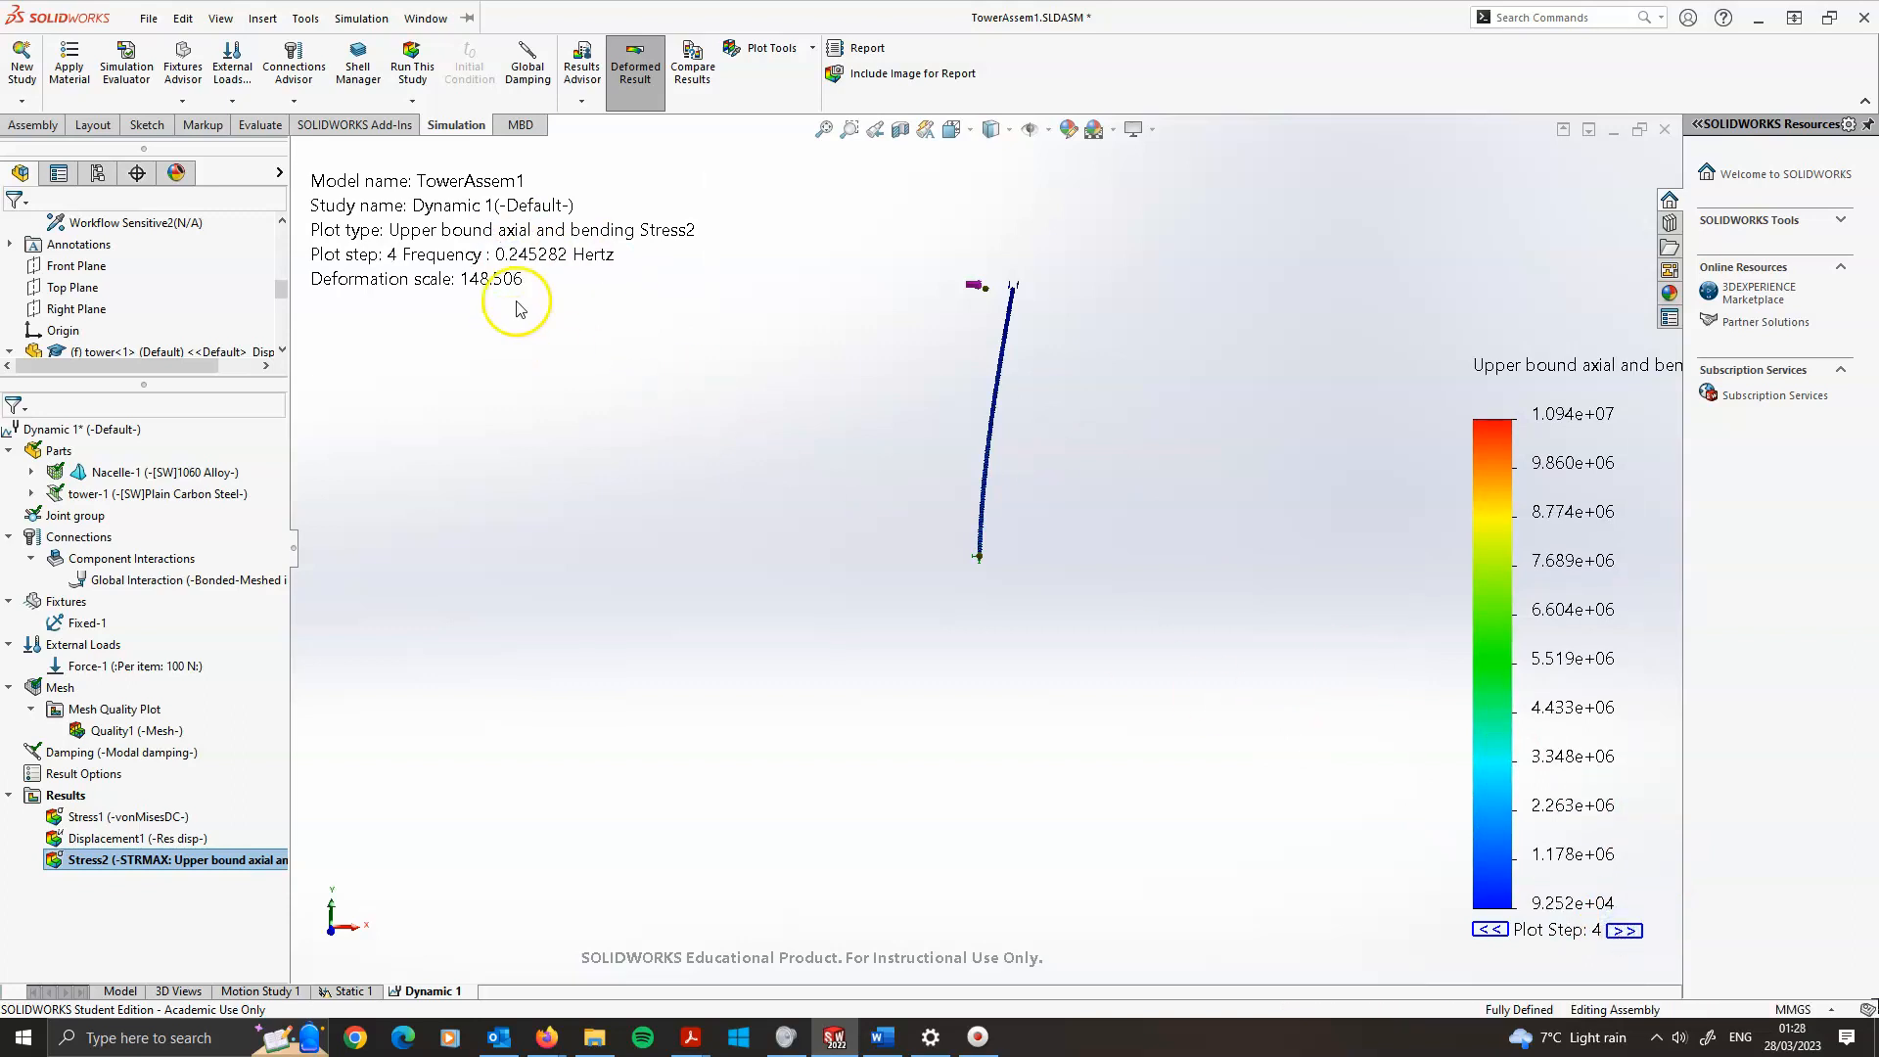
{"action": "left_click", "coordinate": [1622, 931]}
{"action": "left_click", "coordinate": [1622, 930]}
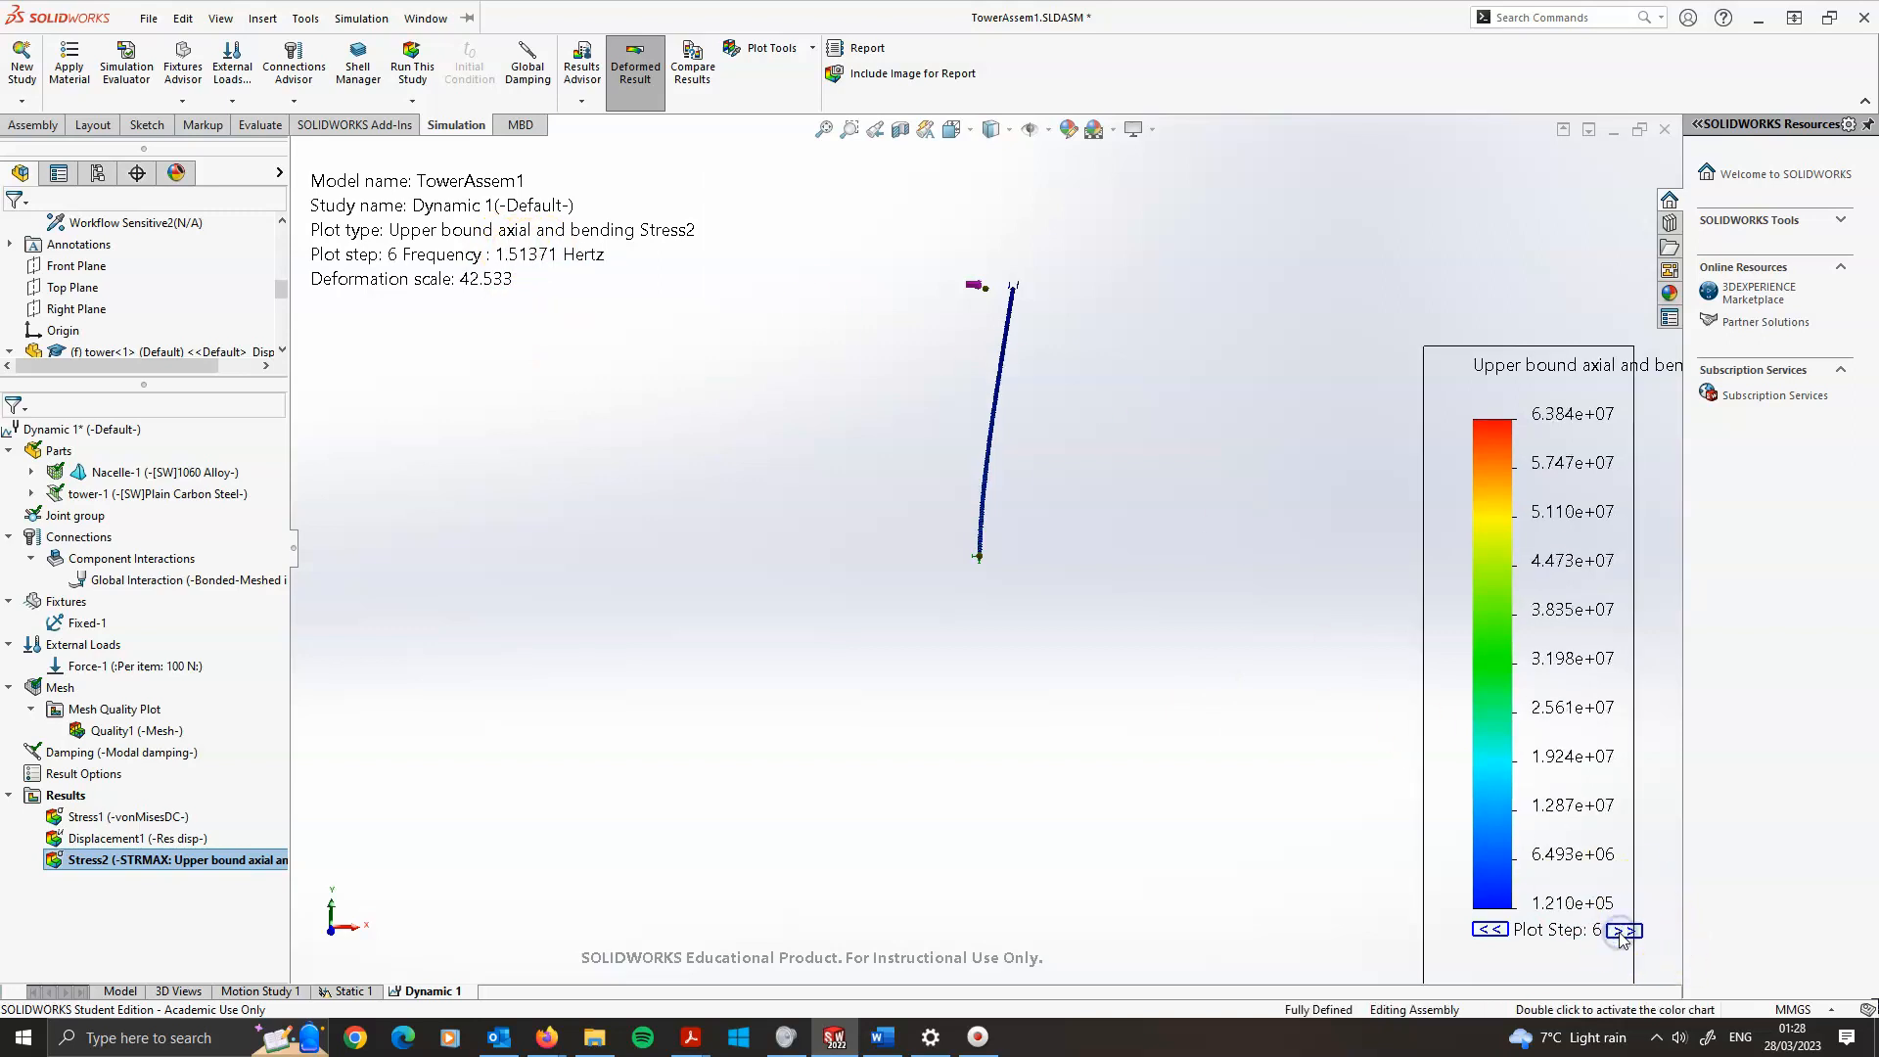
{"action": "double_click", "coordinate": [1626, 937]}
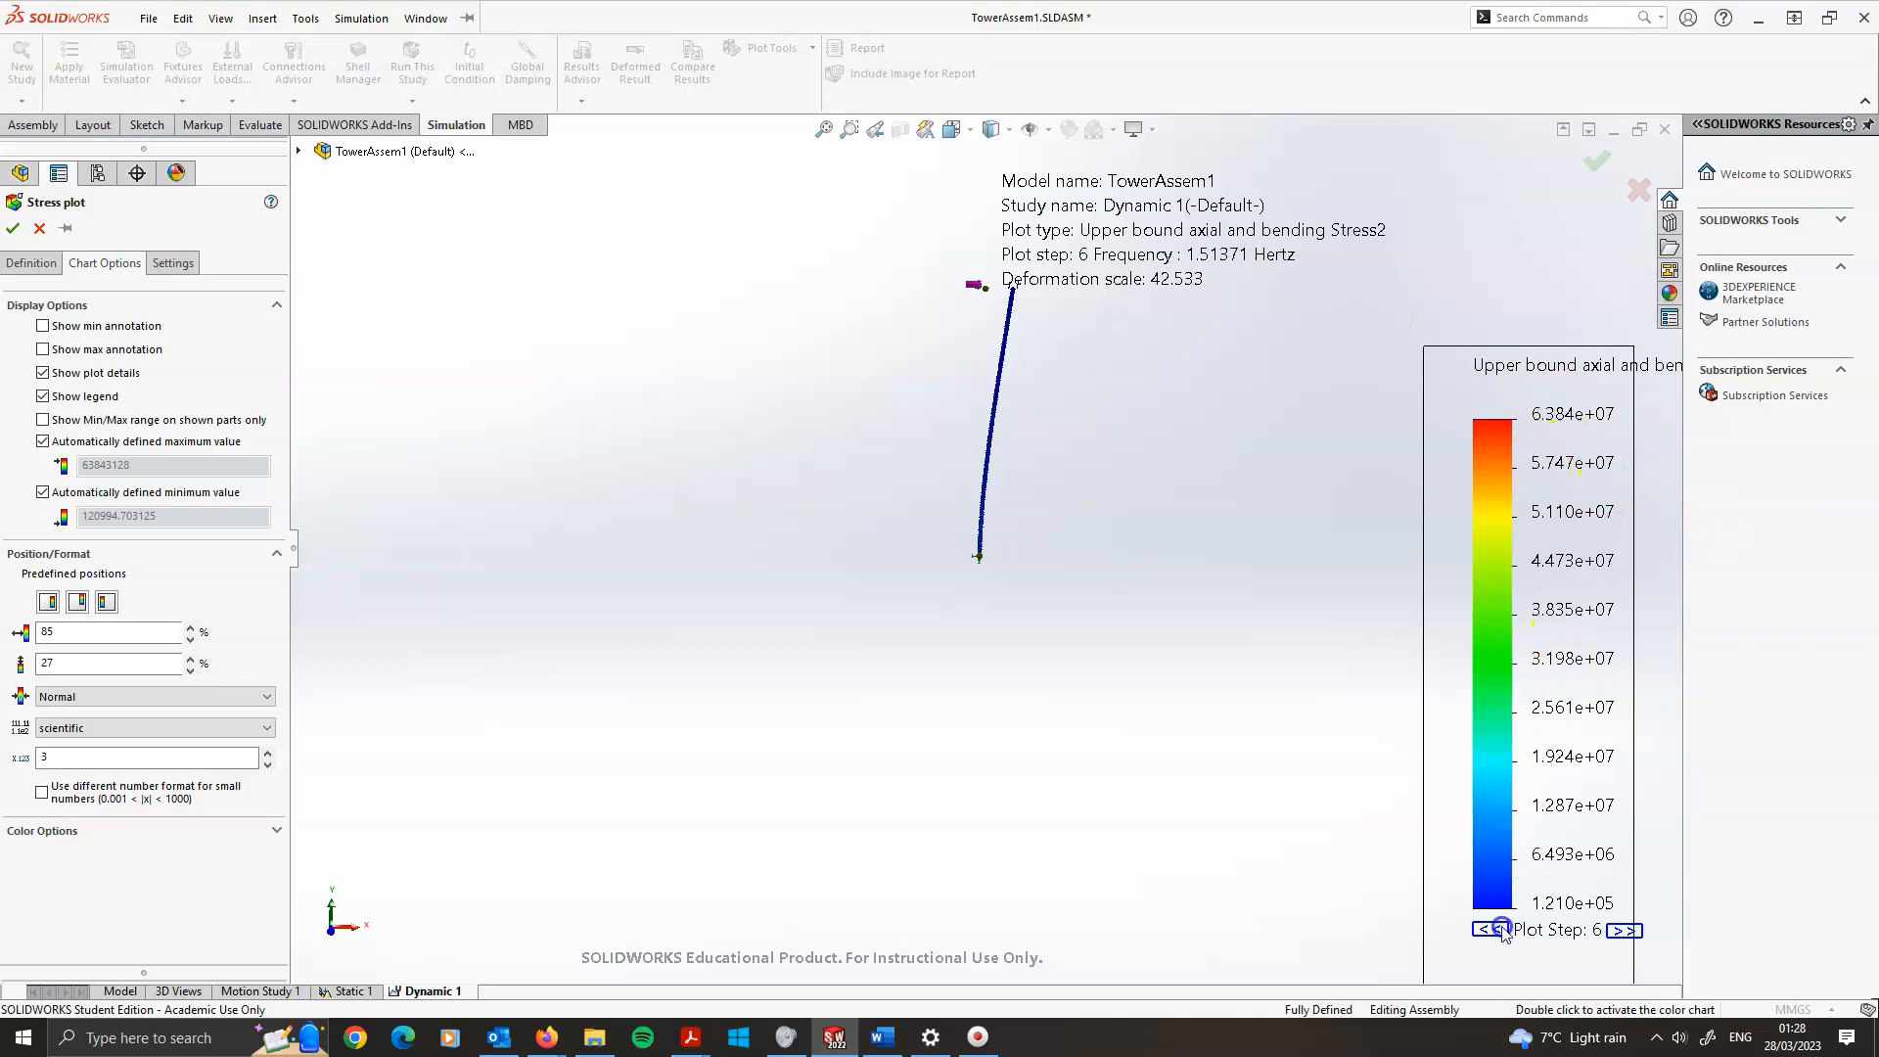
{"action": "left_click_drag", "start_coordinate": [1498, 933], "coordinate": [1496, 931]}
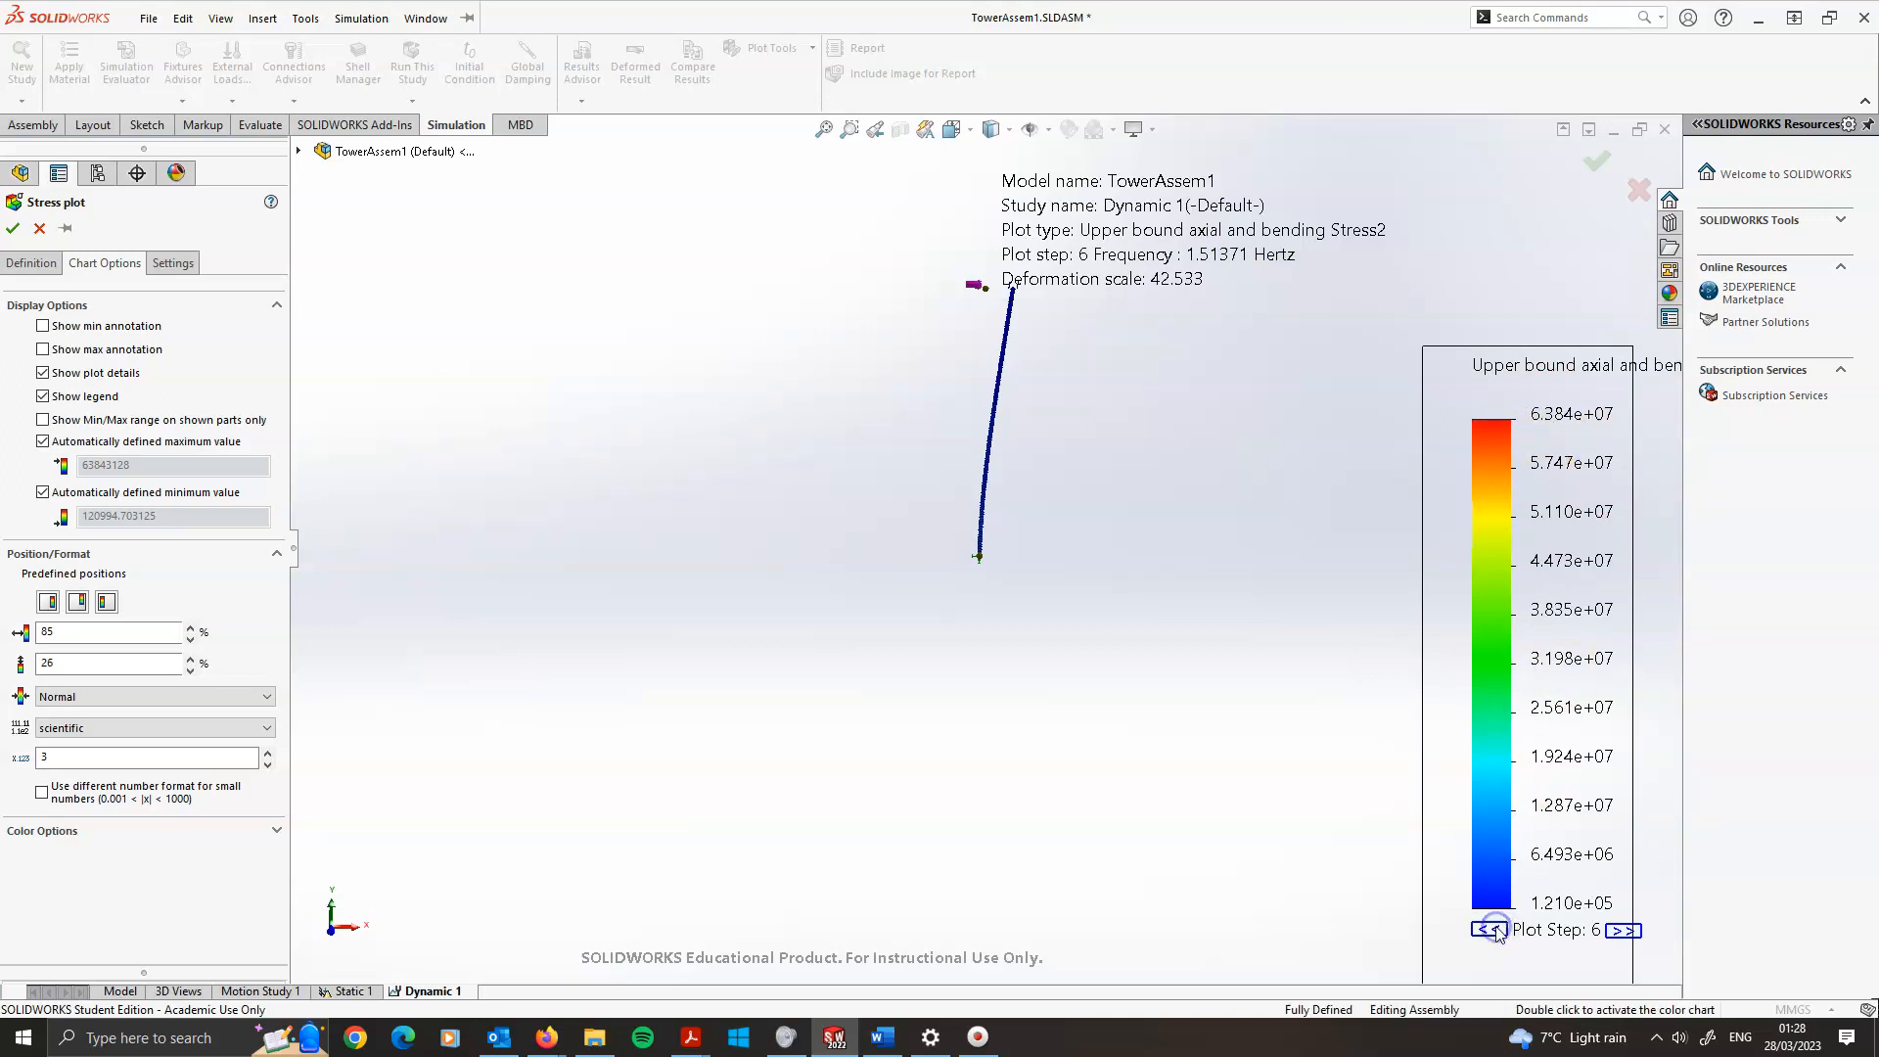
{"action": "left_click_drag", "start_coordinate": [1223, 617], "coordinate": [866, 440]}
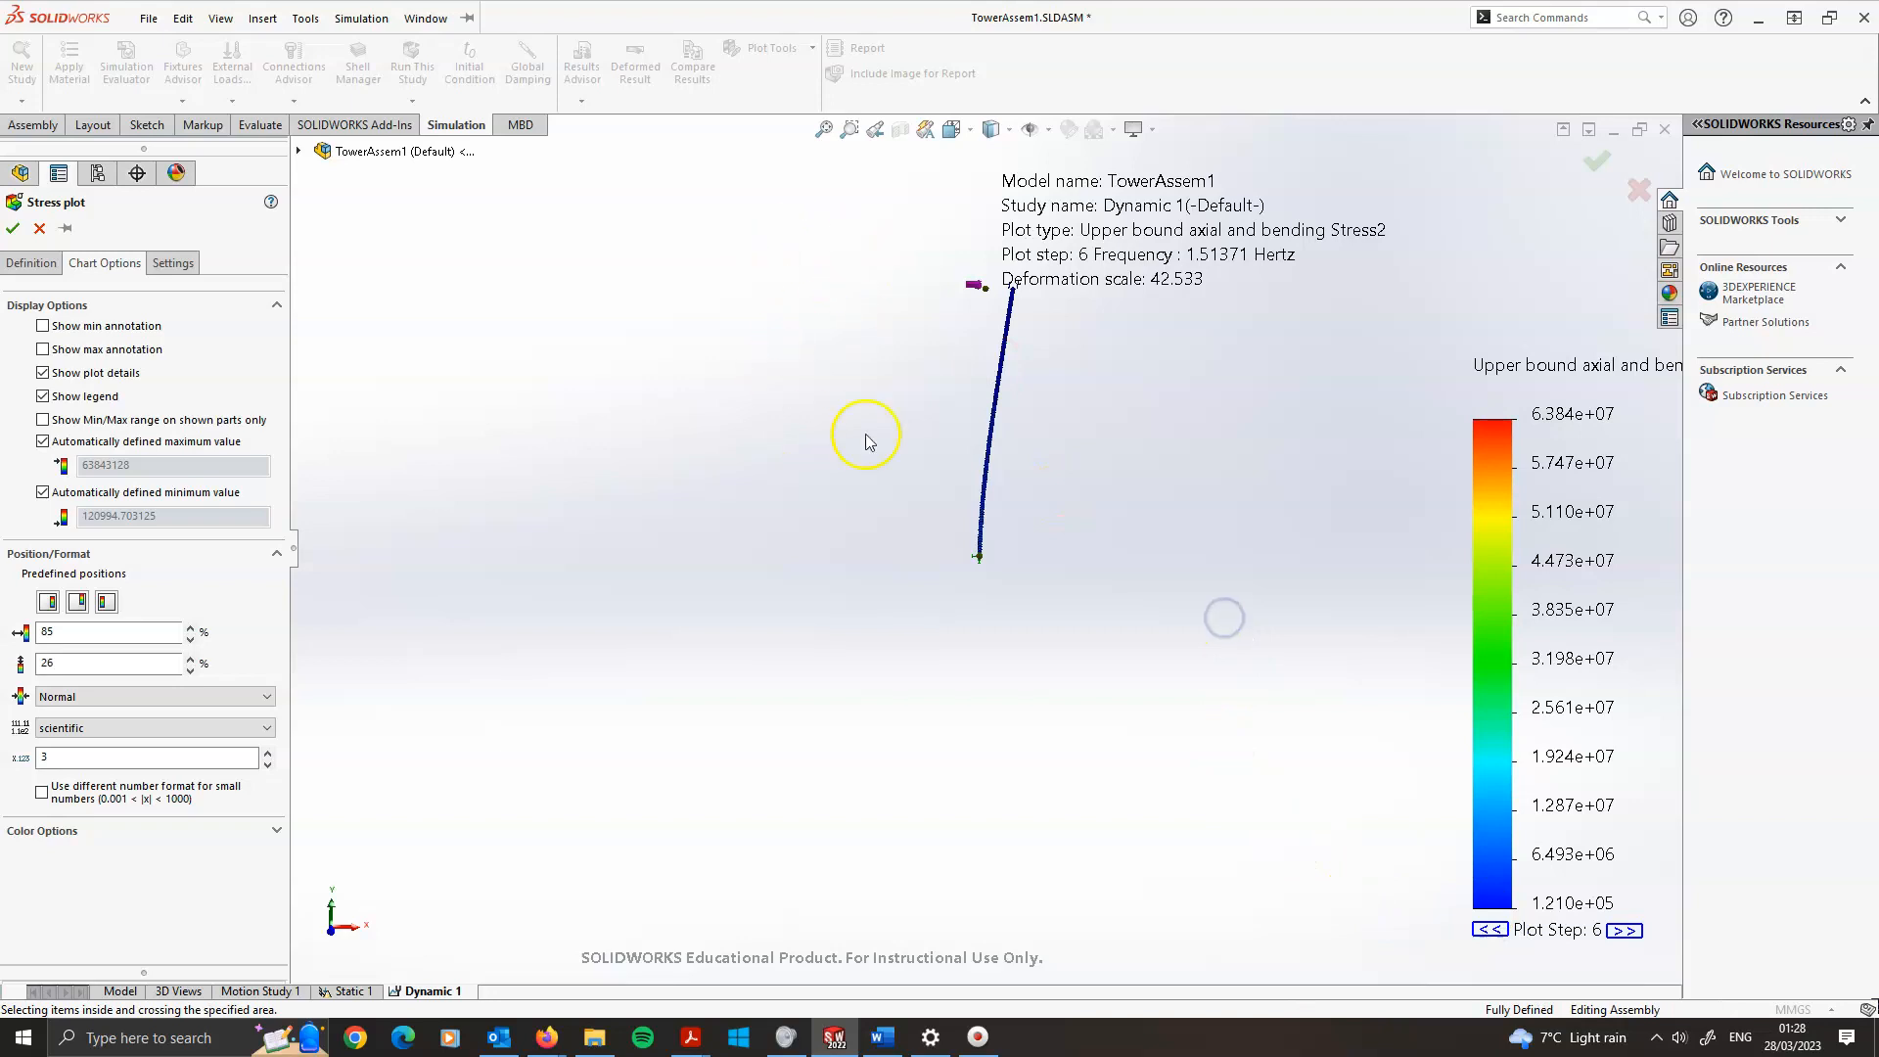
{"action": "left_click", "coordinate": [36, 229]}
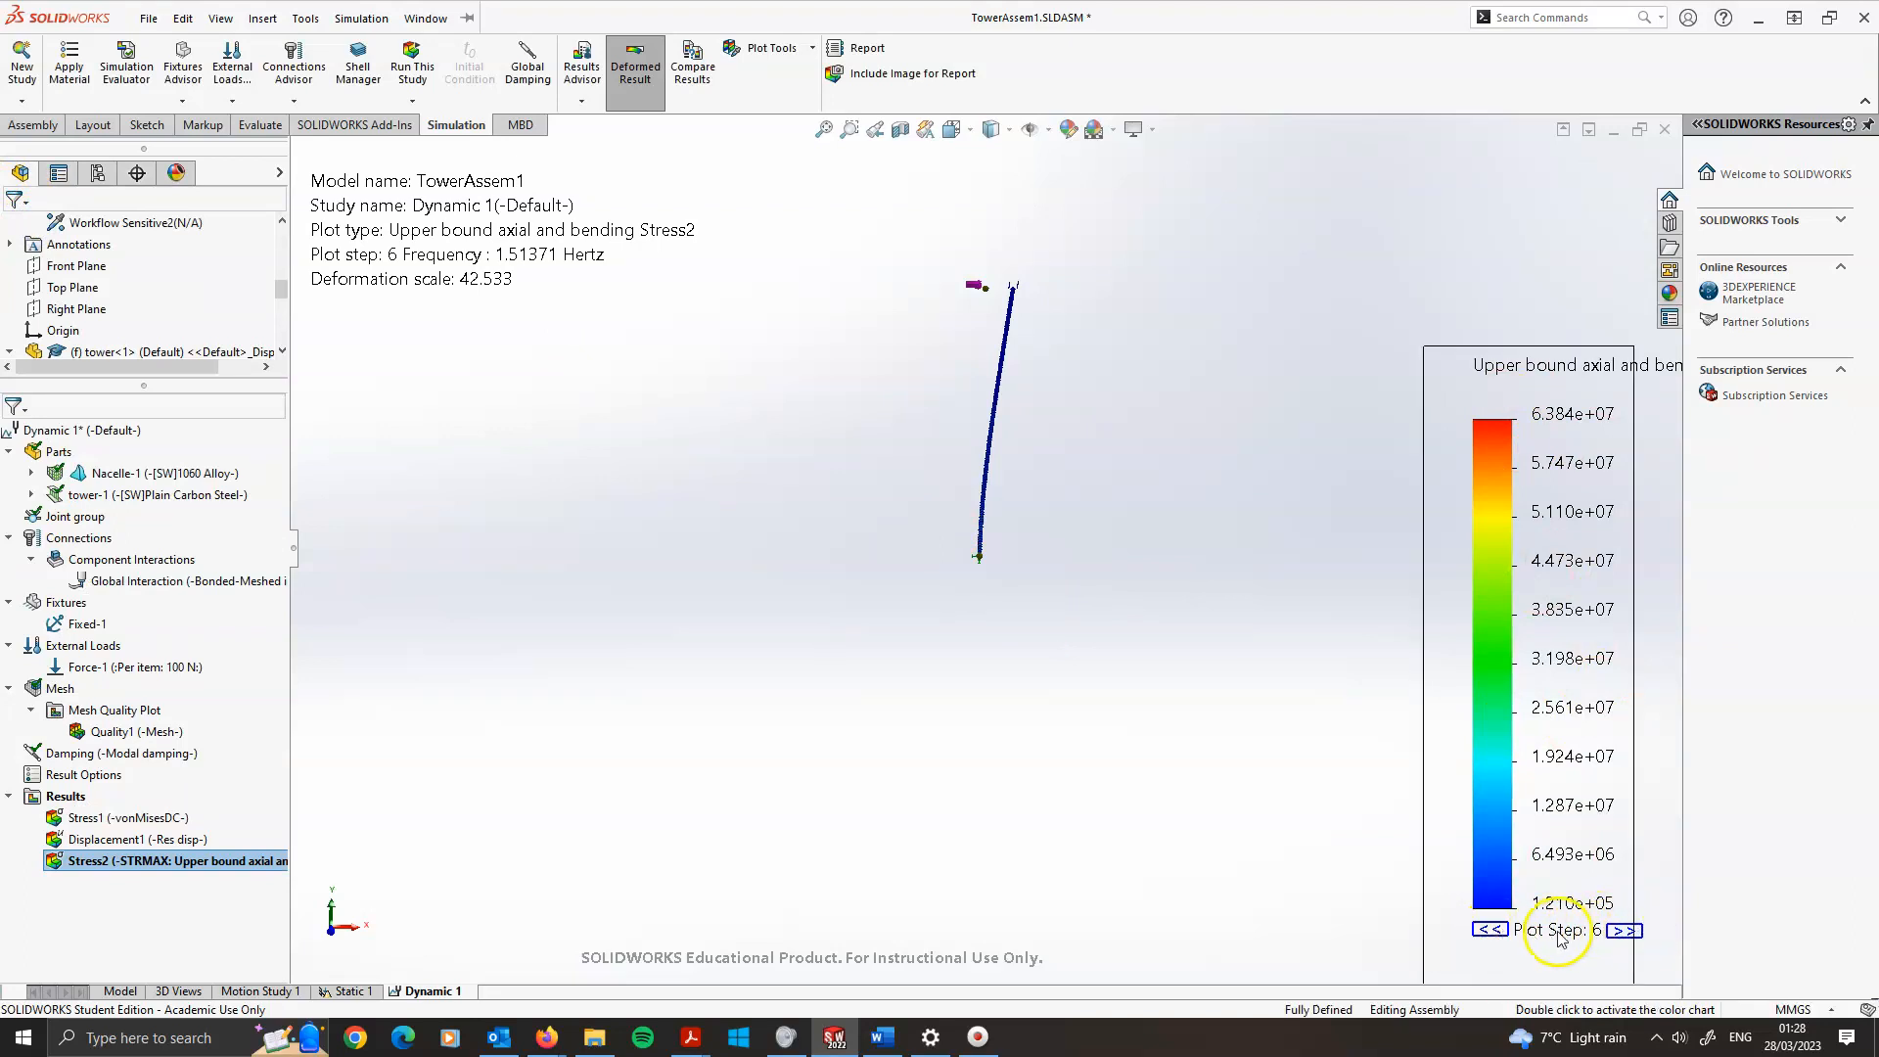
Step back one plot step and zoom in on the tower base to examine the stress
{"action": "left_click", "coordinate": [1488, 930]}
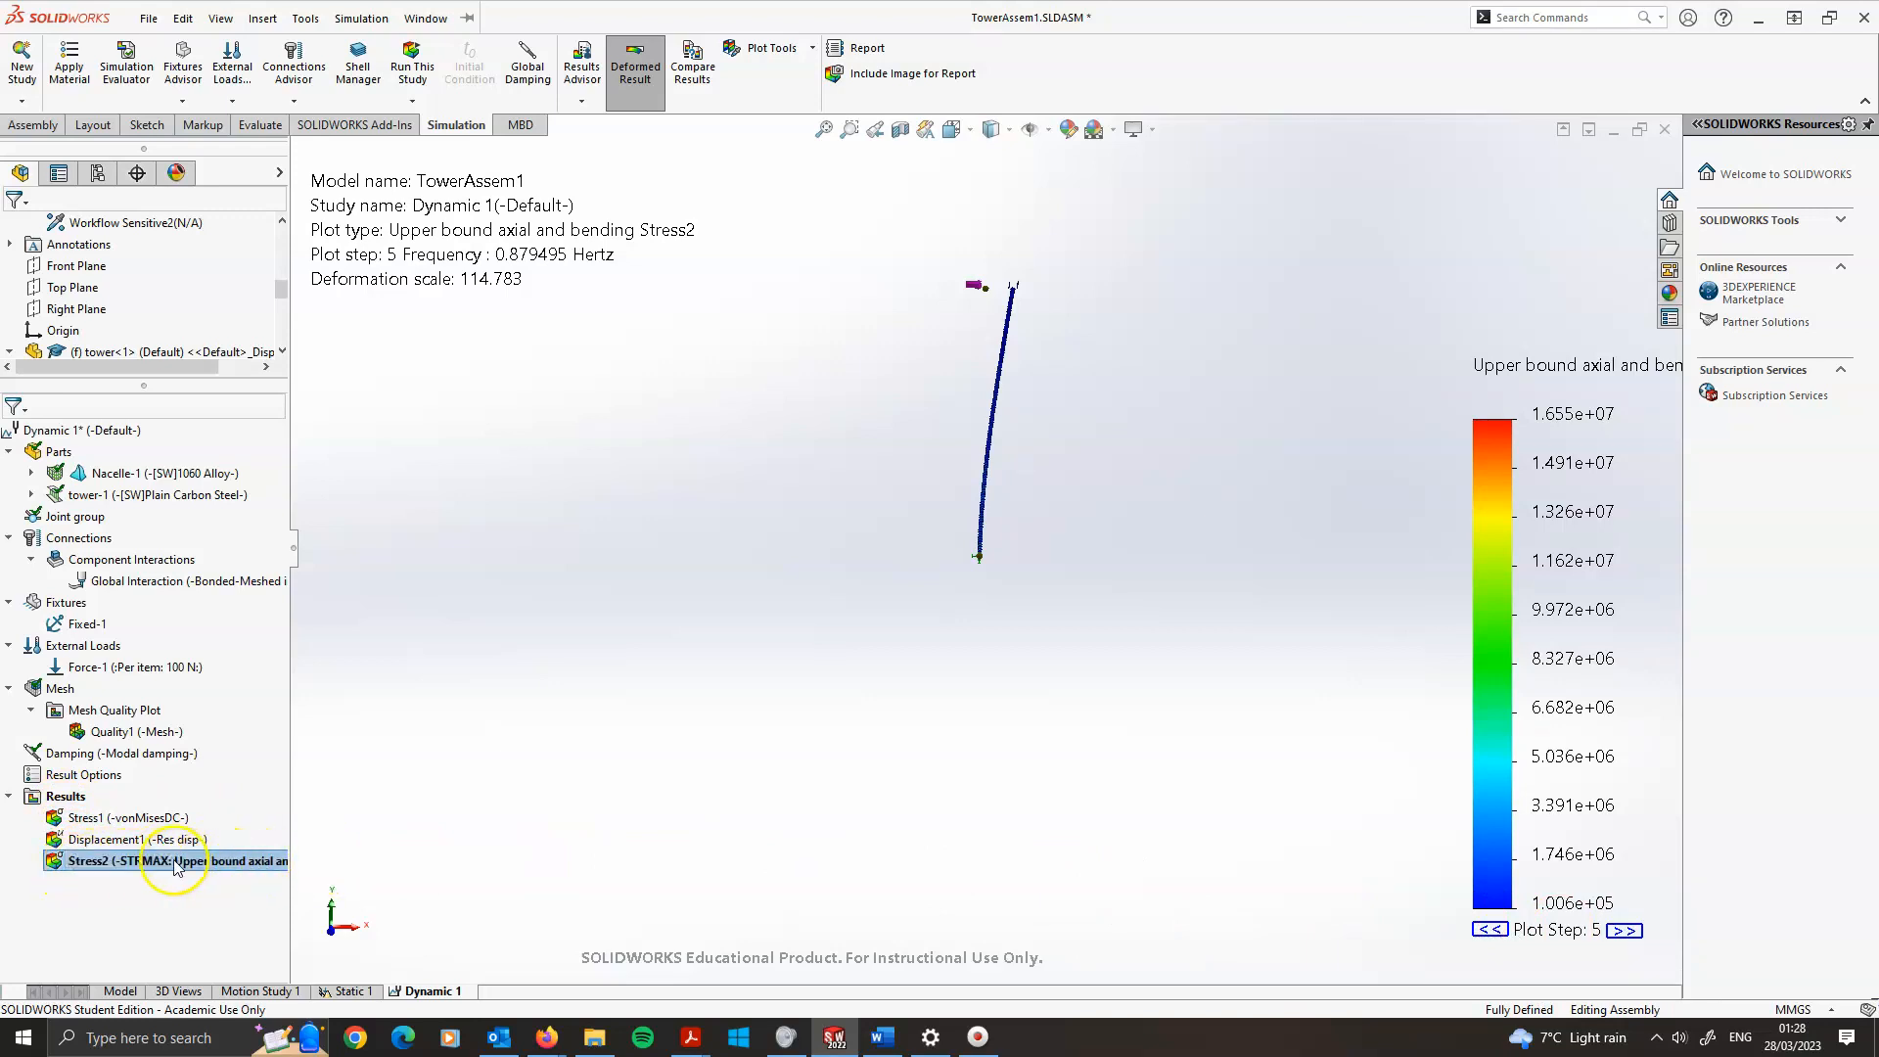
{"action": "left_click", "coordinate": [235, 866]}
{"action": "scroll", "coordinate": [964, 617], "scroll_direction": "down", "scroll_amount": 6}
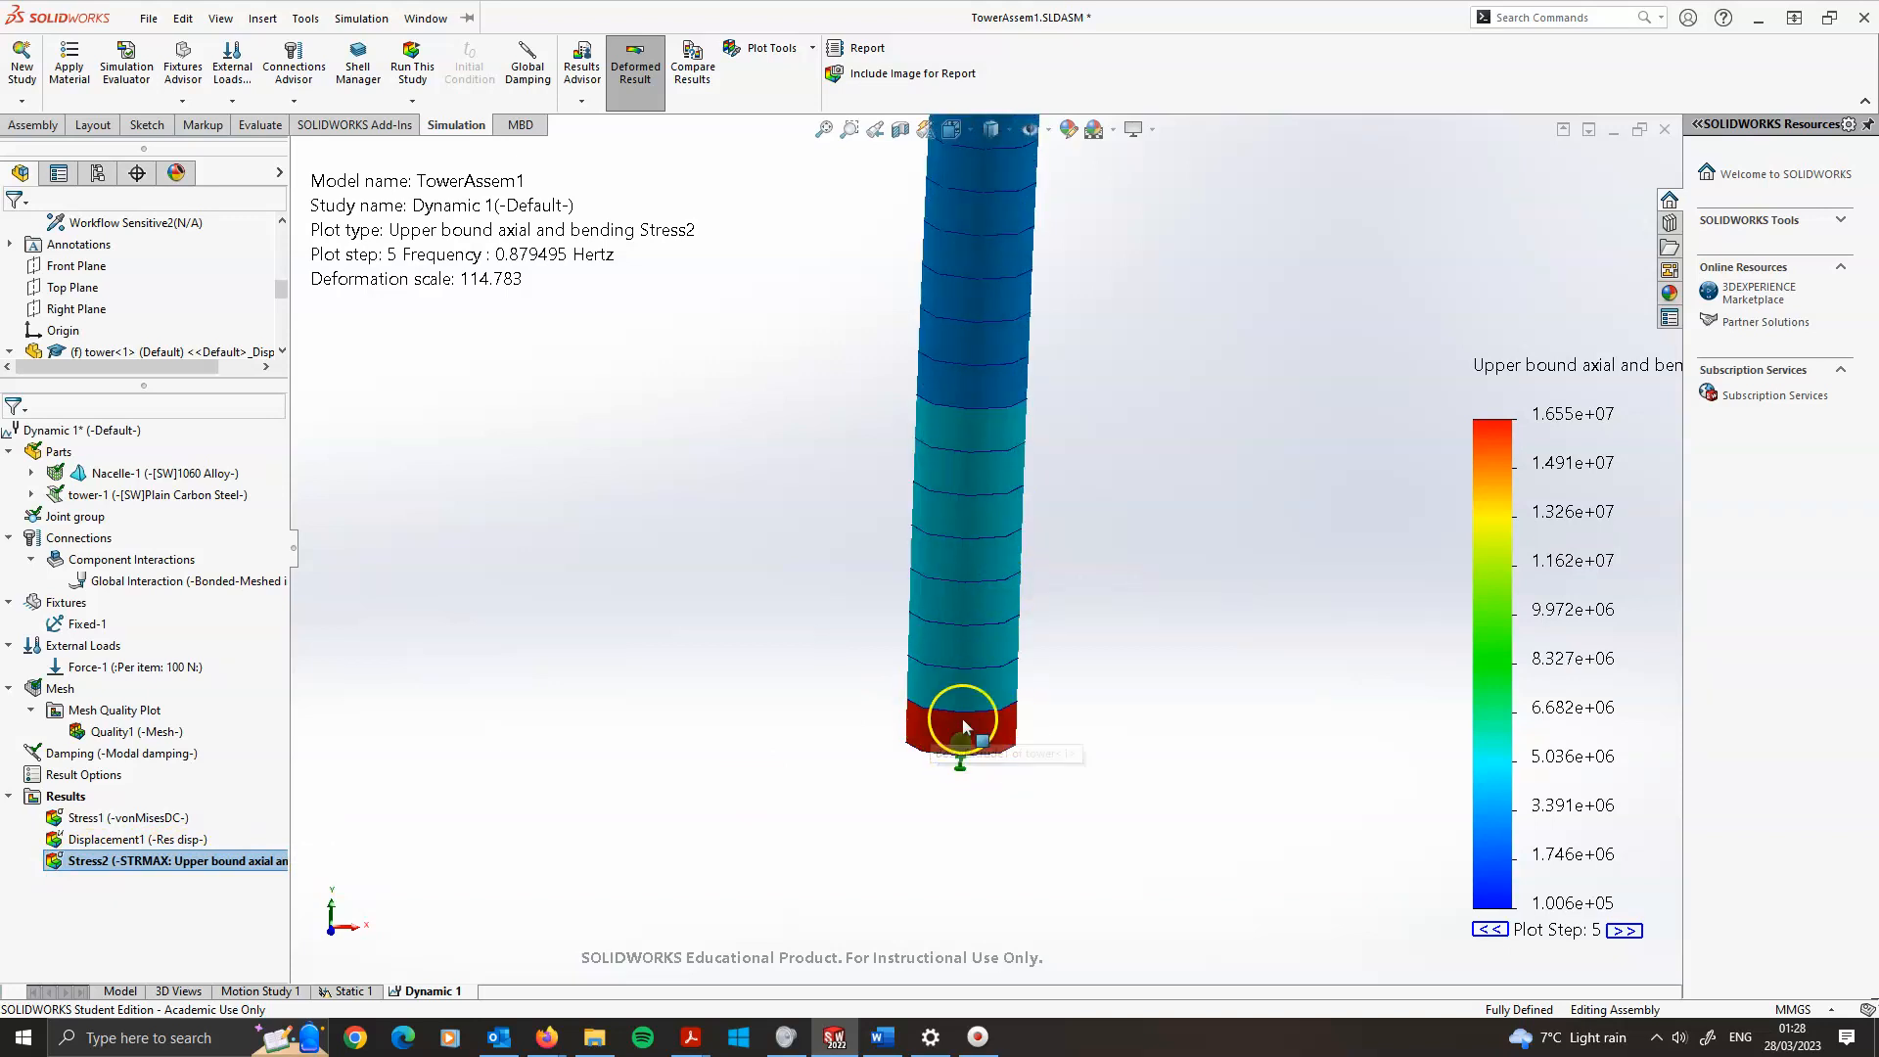
Create a beam response graph of stress versus frequency for an element at the tower base
{"action": "right_click", "coordinate": [73, 798]}
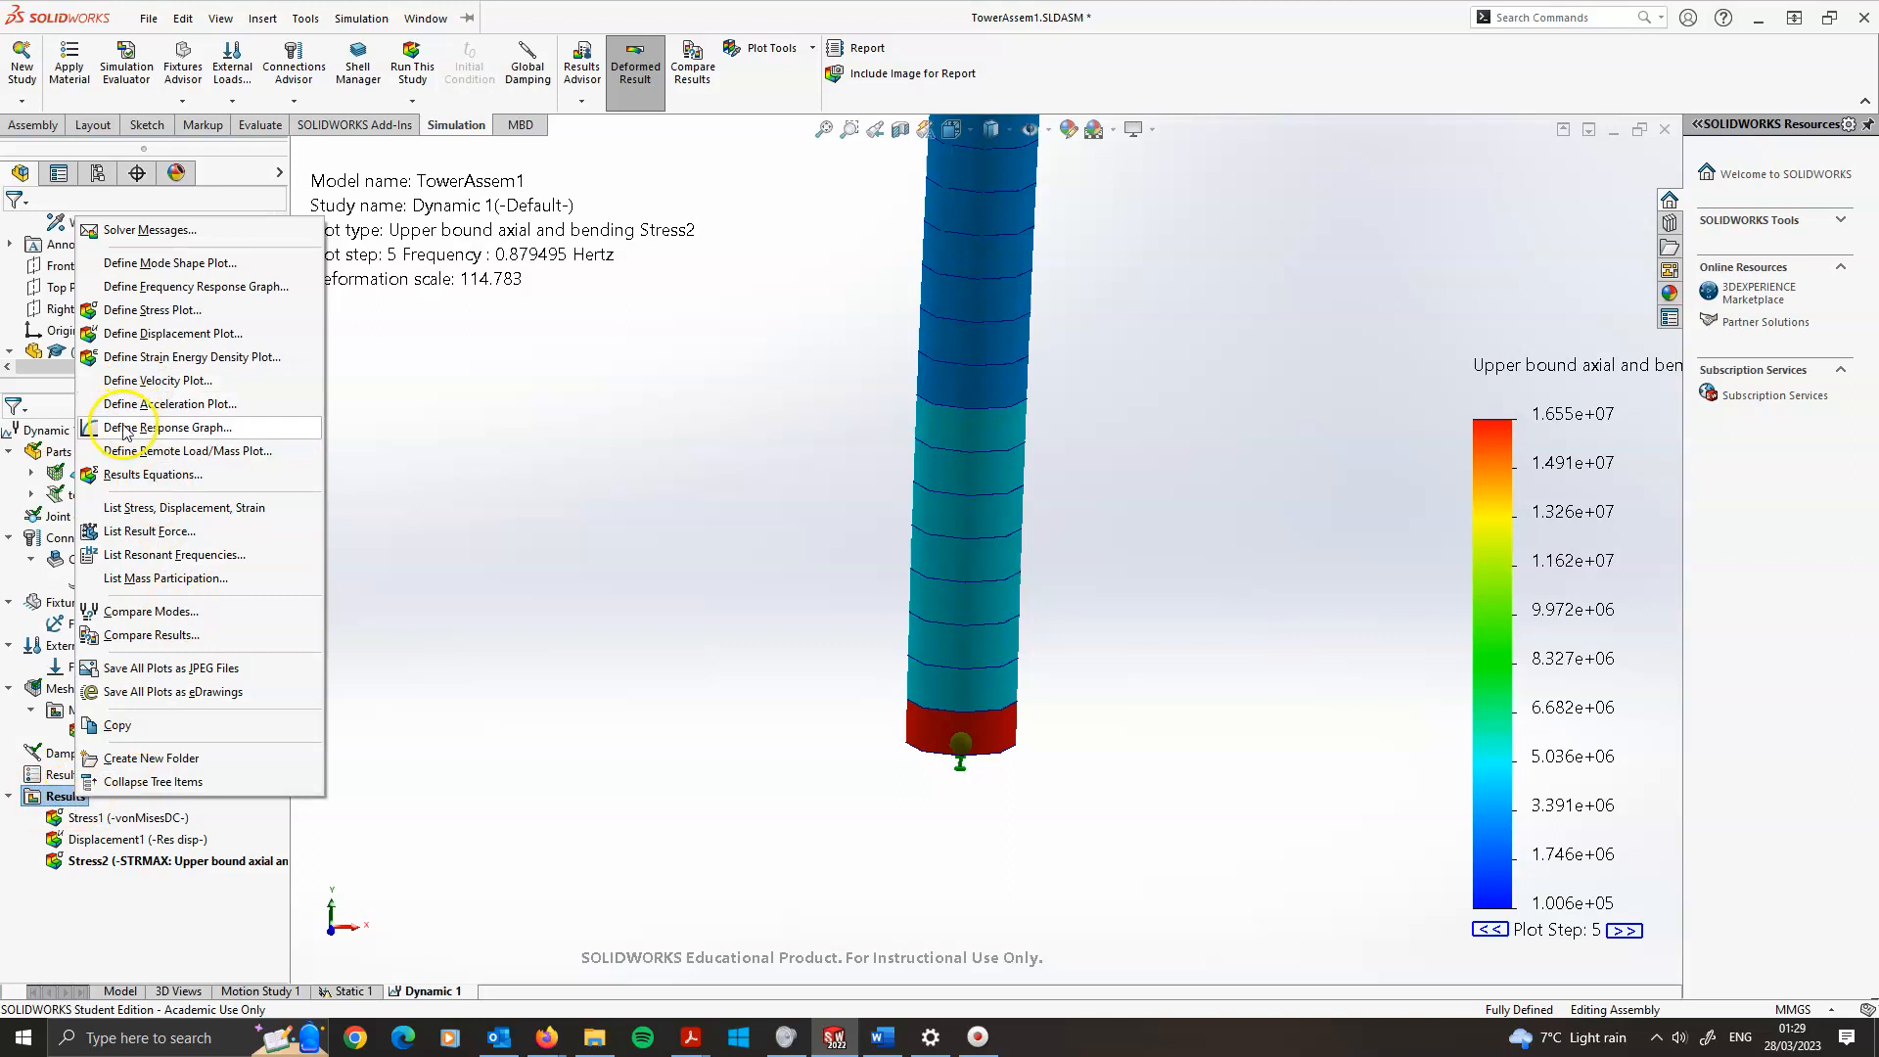
{"action": "left_click", "coordinate": [172, 429]}
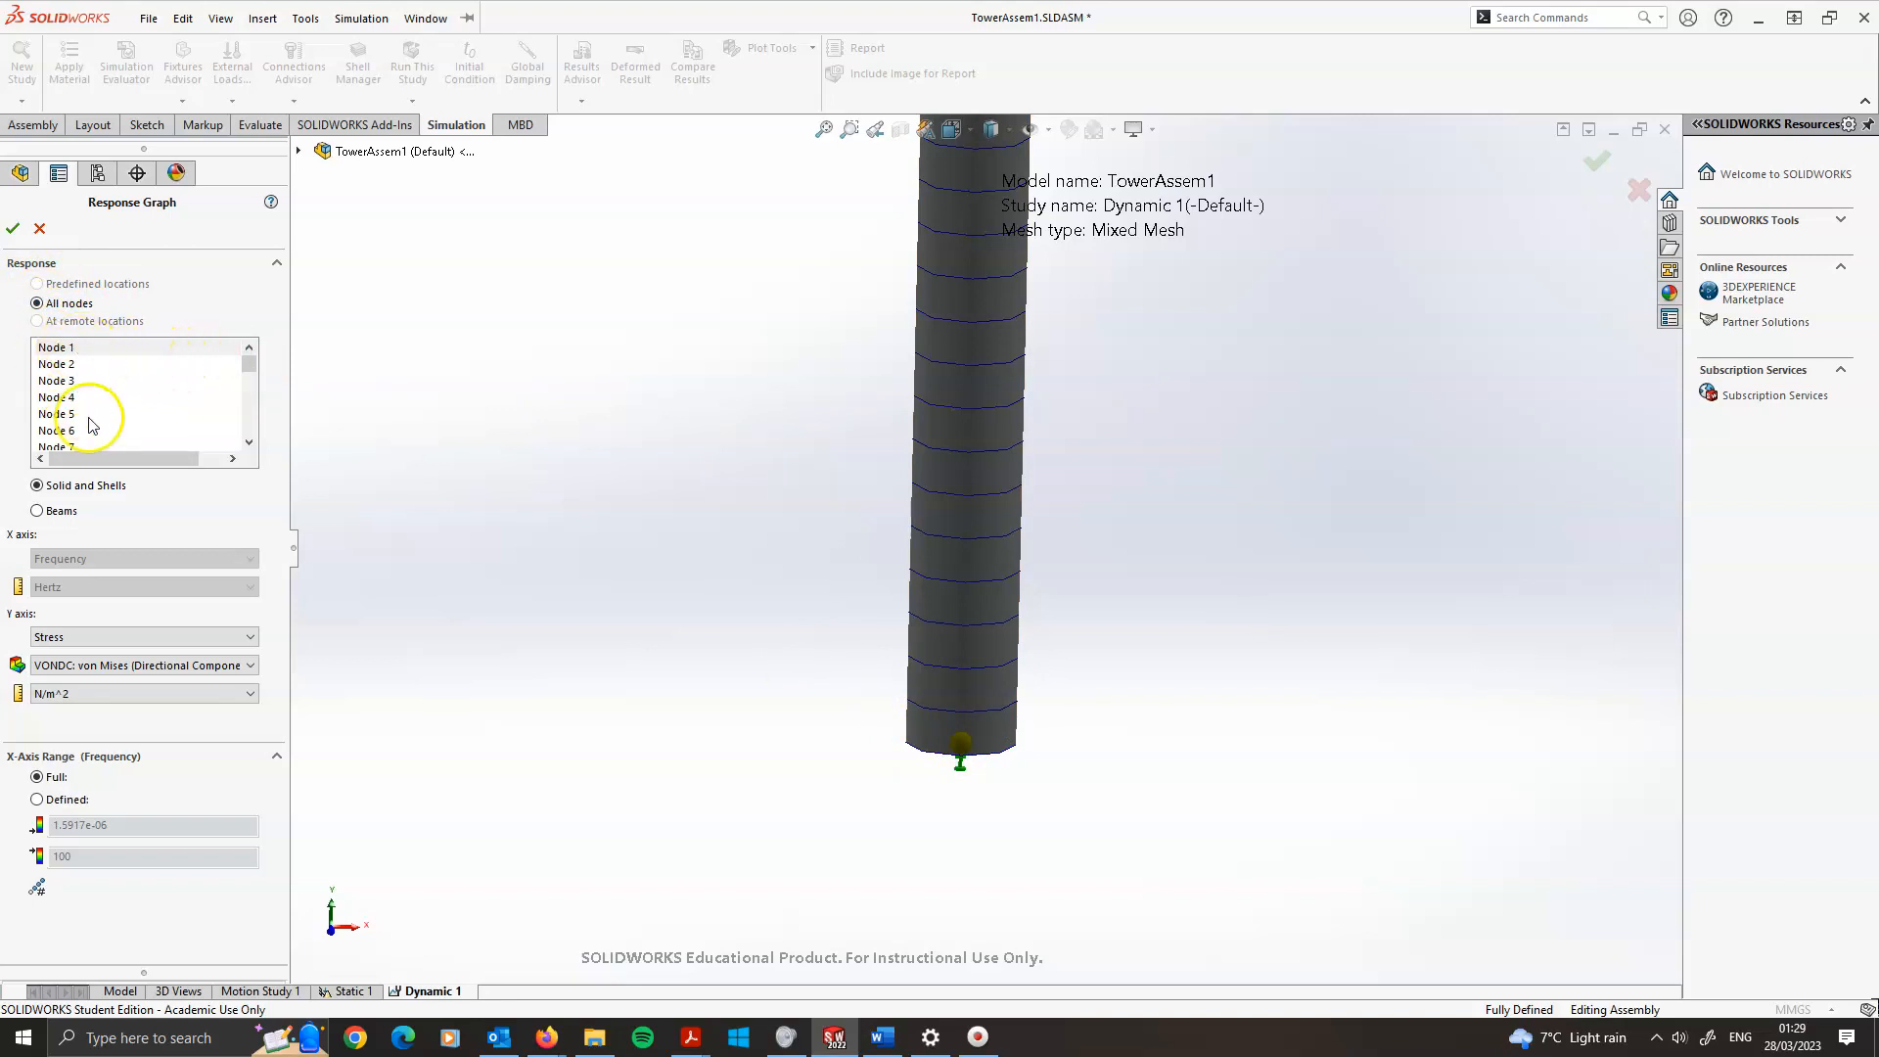
{"action": "left_click", "coordinate": [958, 742]}
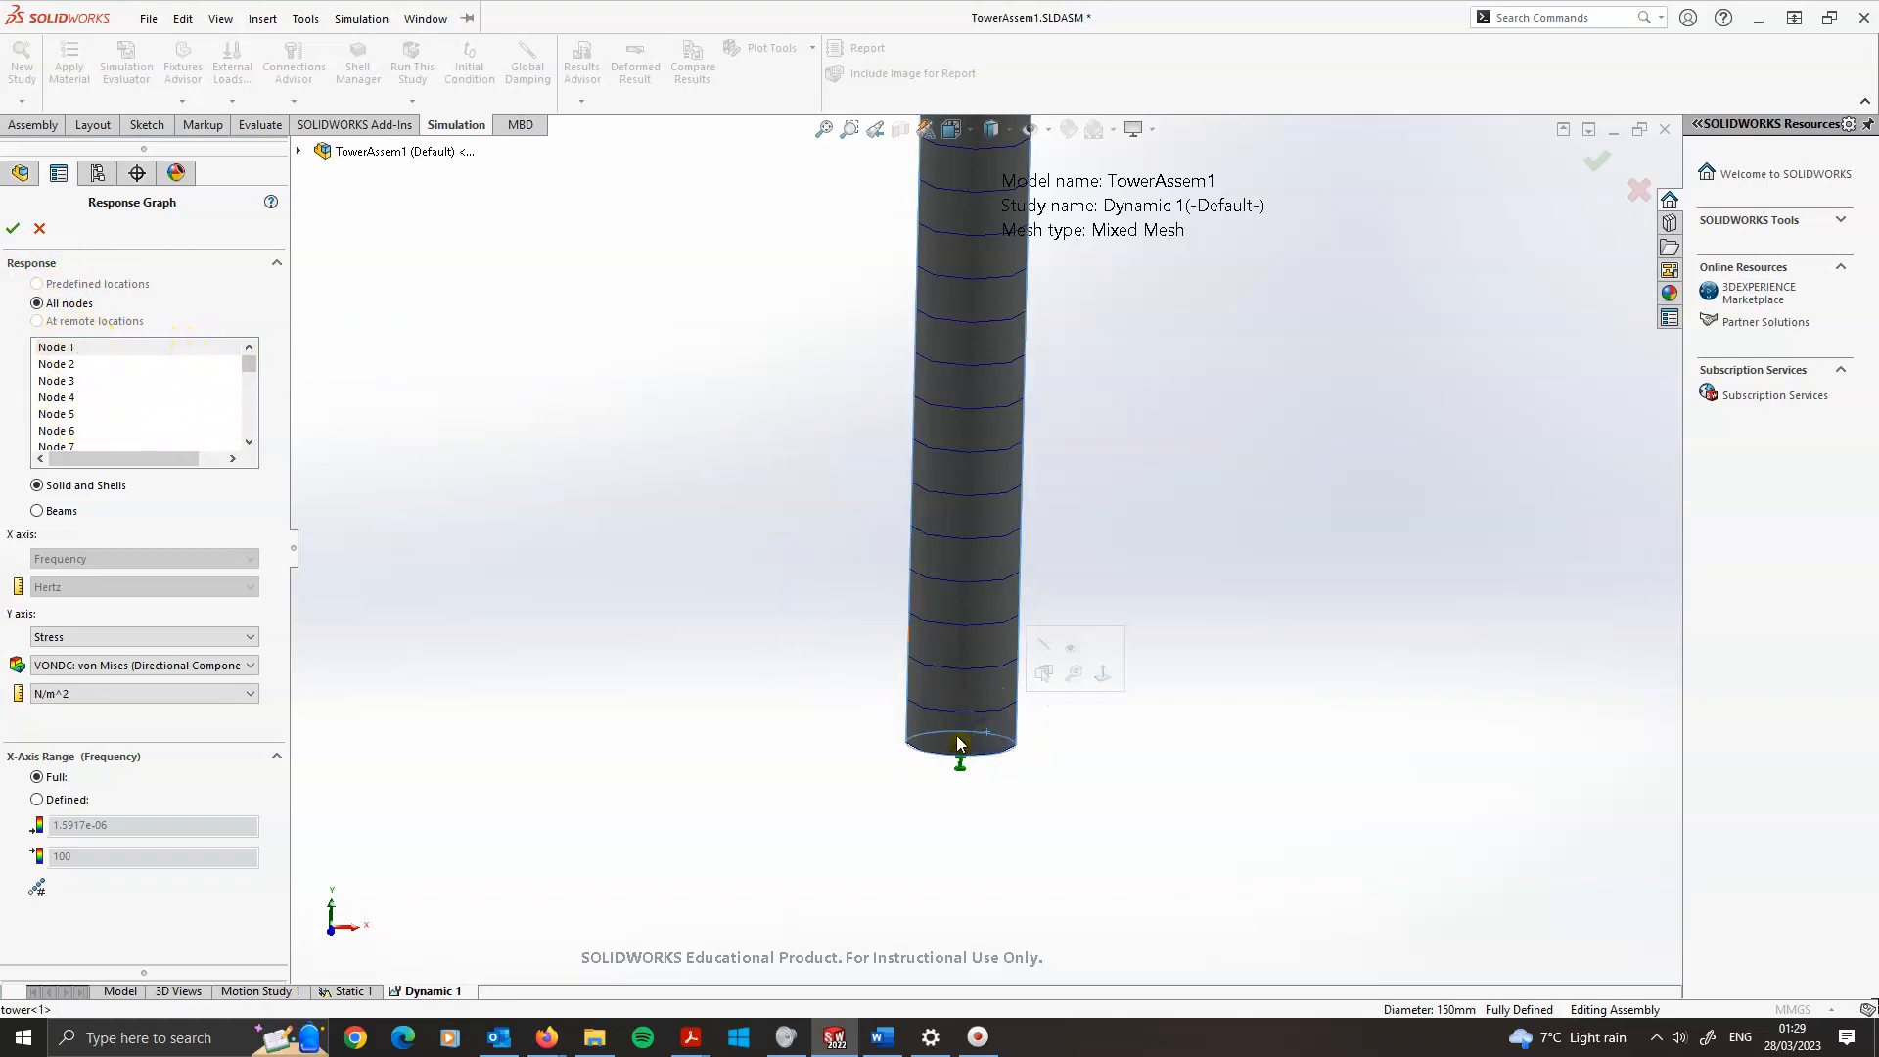
{"action": "left_click", "coordinate": [958, 739]}
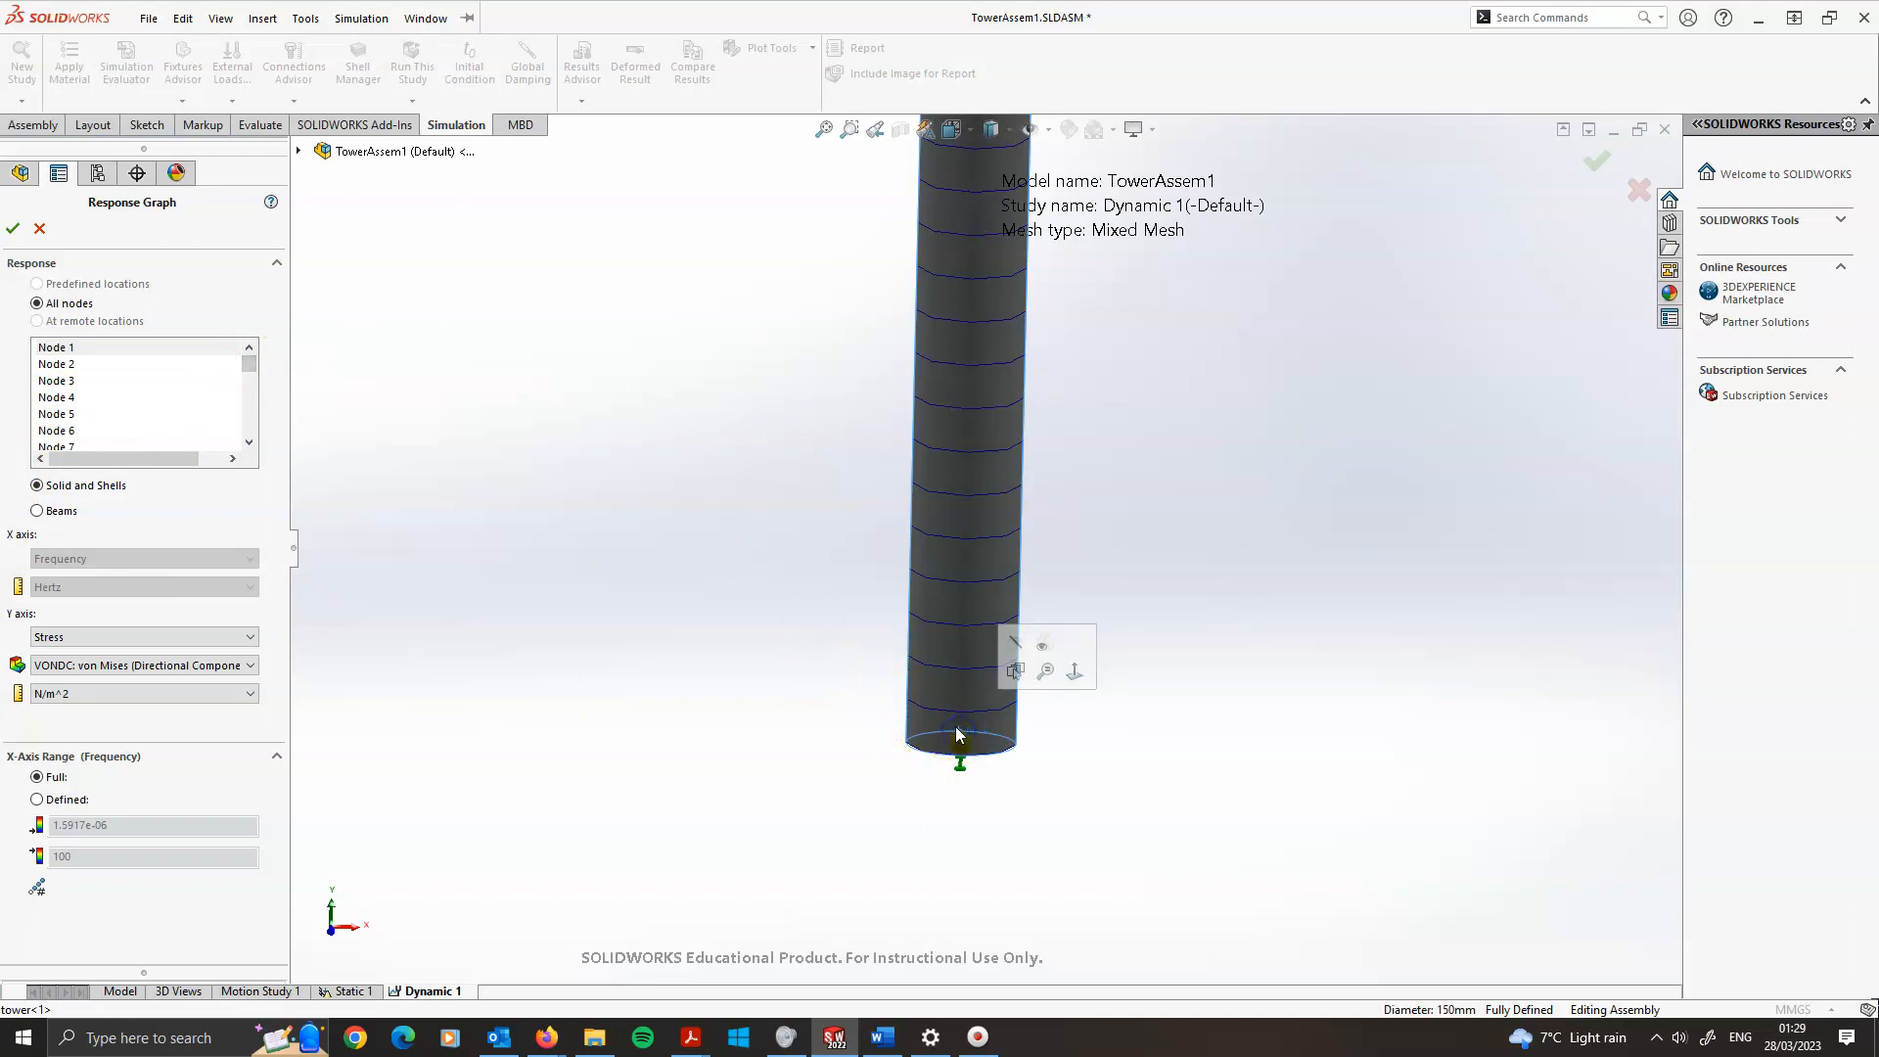
{"action": "left_click", "coordinate": [37, 509]}
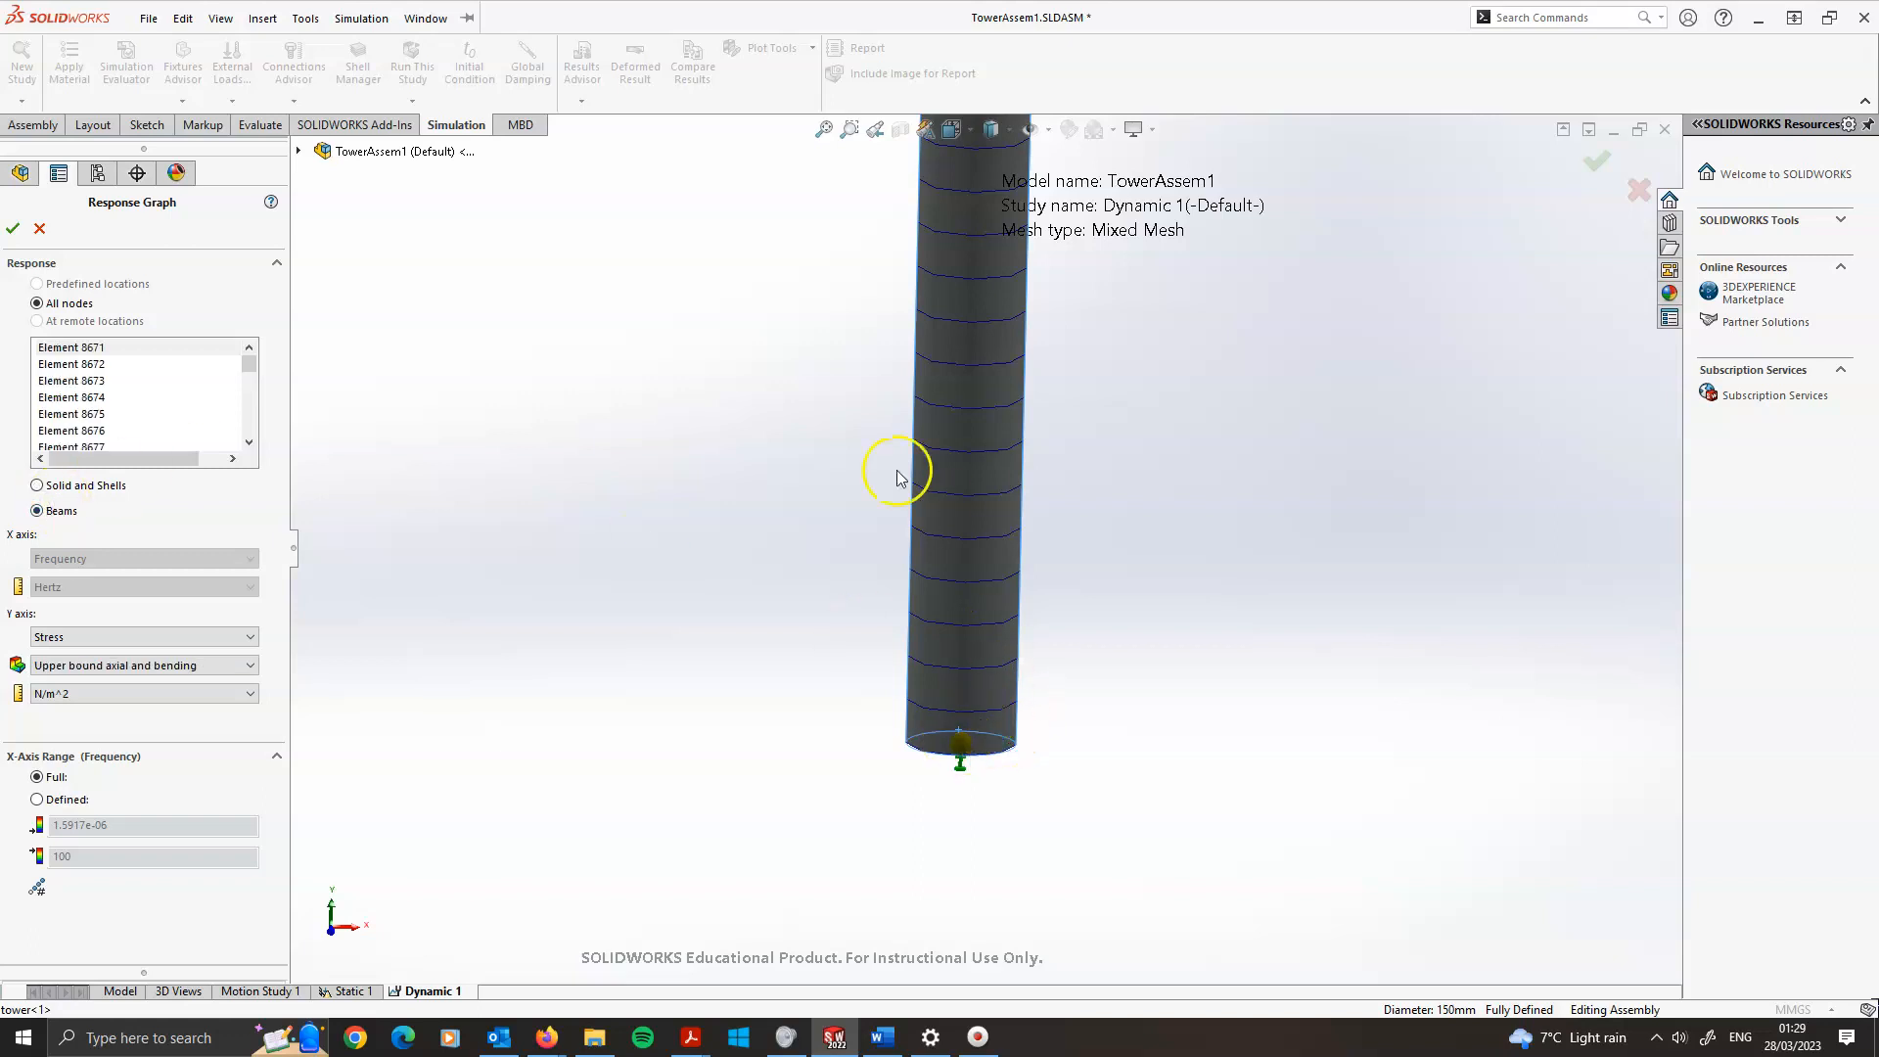
{"action": "left_click", "coordinate": [957, 747]}
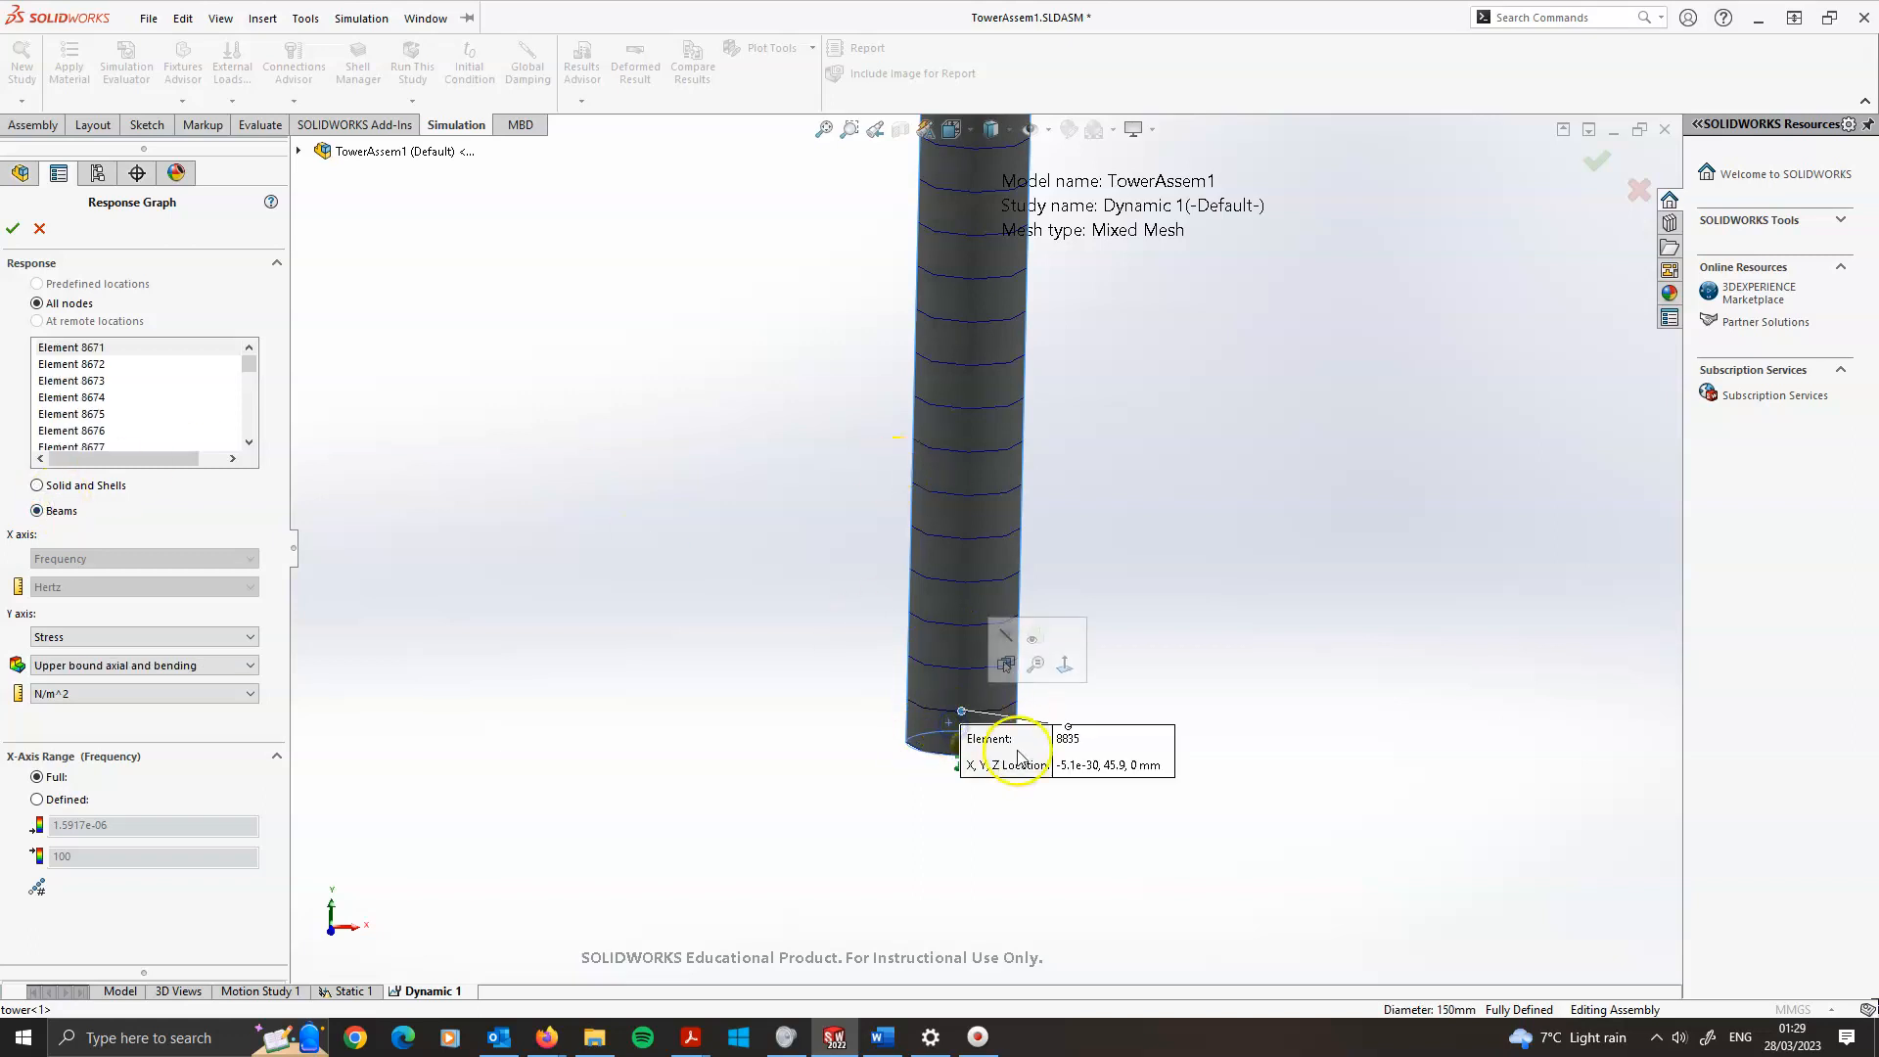
{"action": "left_click_drag", "start_coordinate": [1112, 764], "coordinate": [1311, 632]}
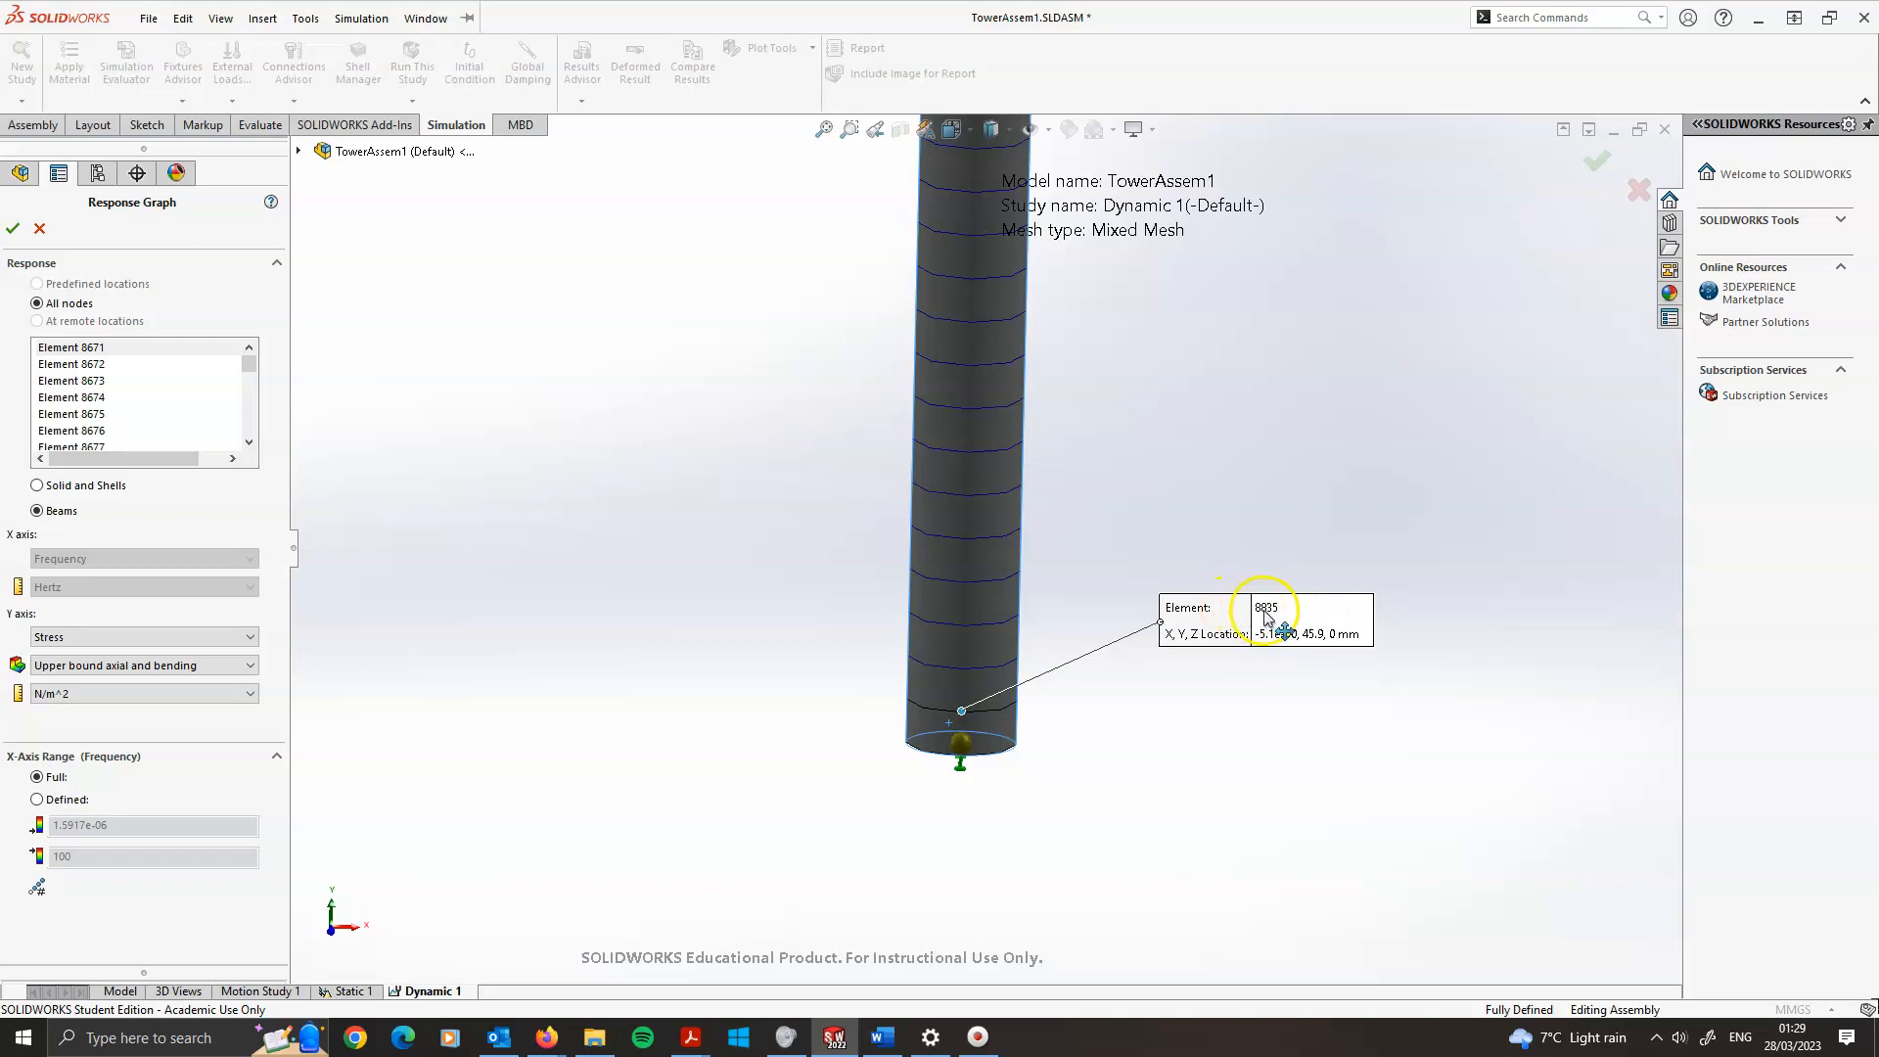
{"action": "middle_click_drag", "start_coordinate": [1023, 719], "coordinate": [1027, 646]}
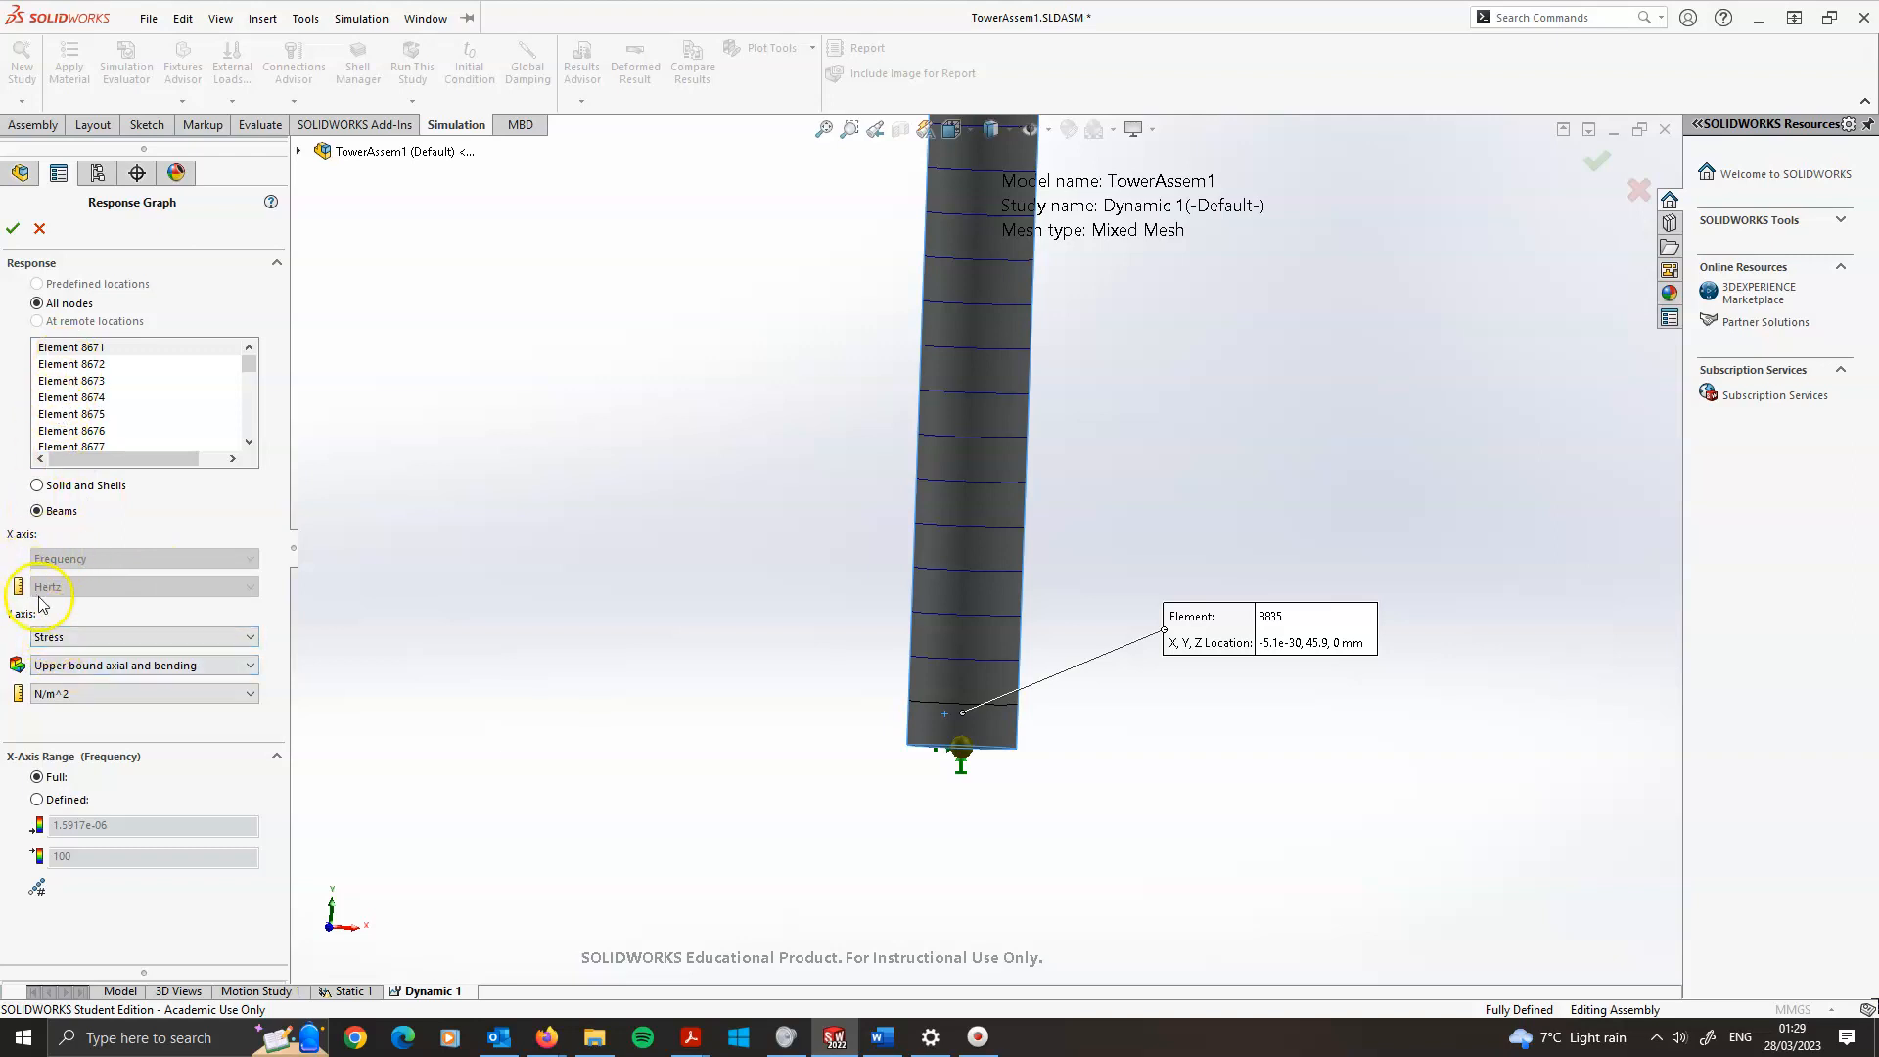
{"action": "left_click", "coordinate": [49, 638]}
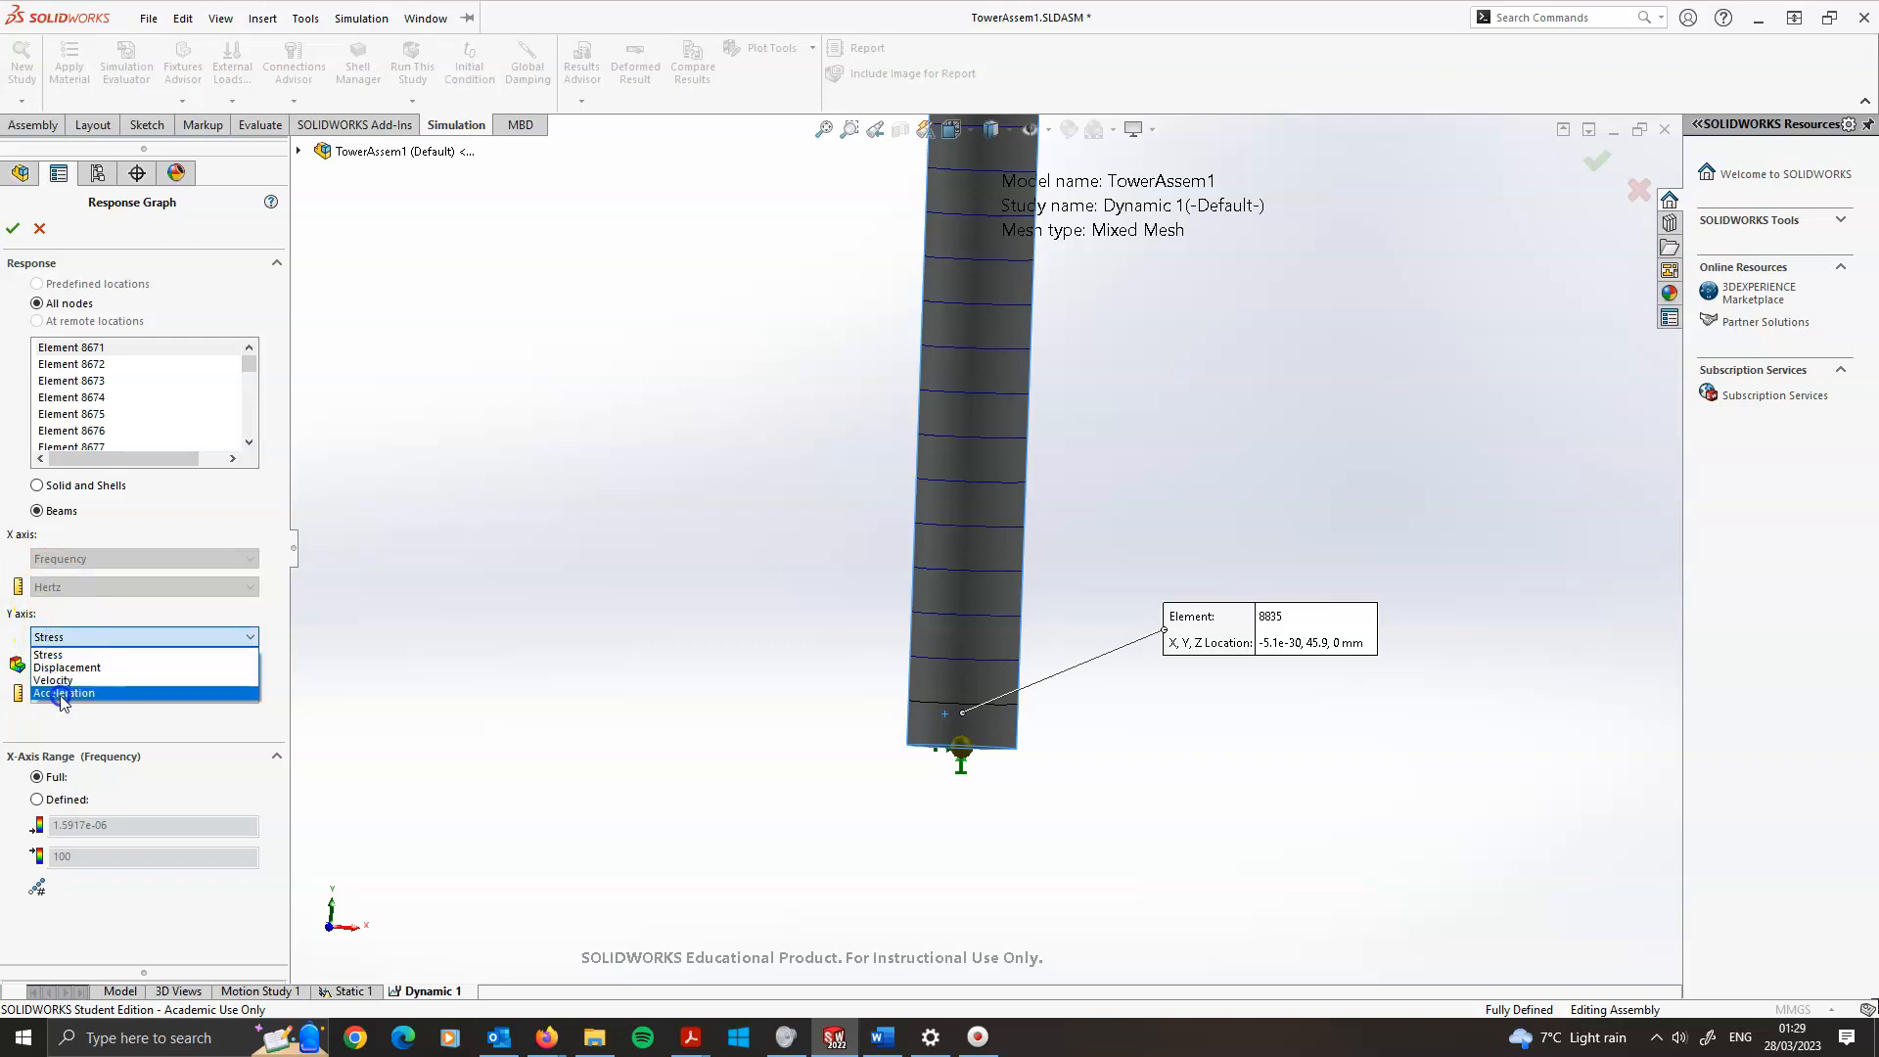
{"action": "left_click", "coordinate": [82, 653]}
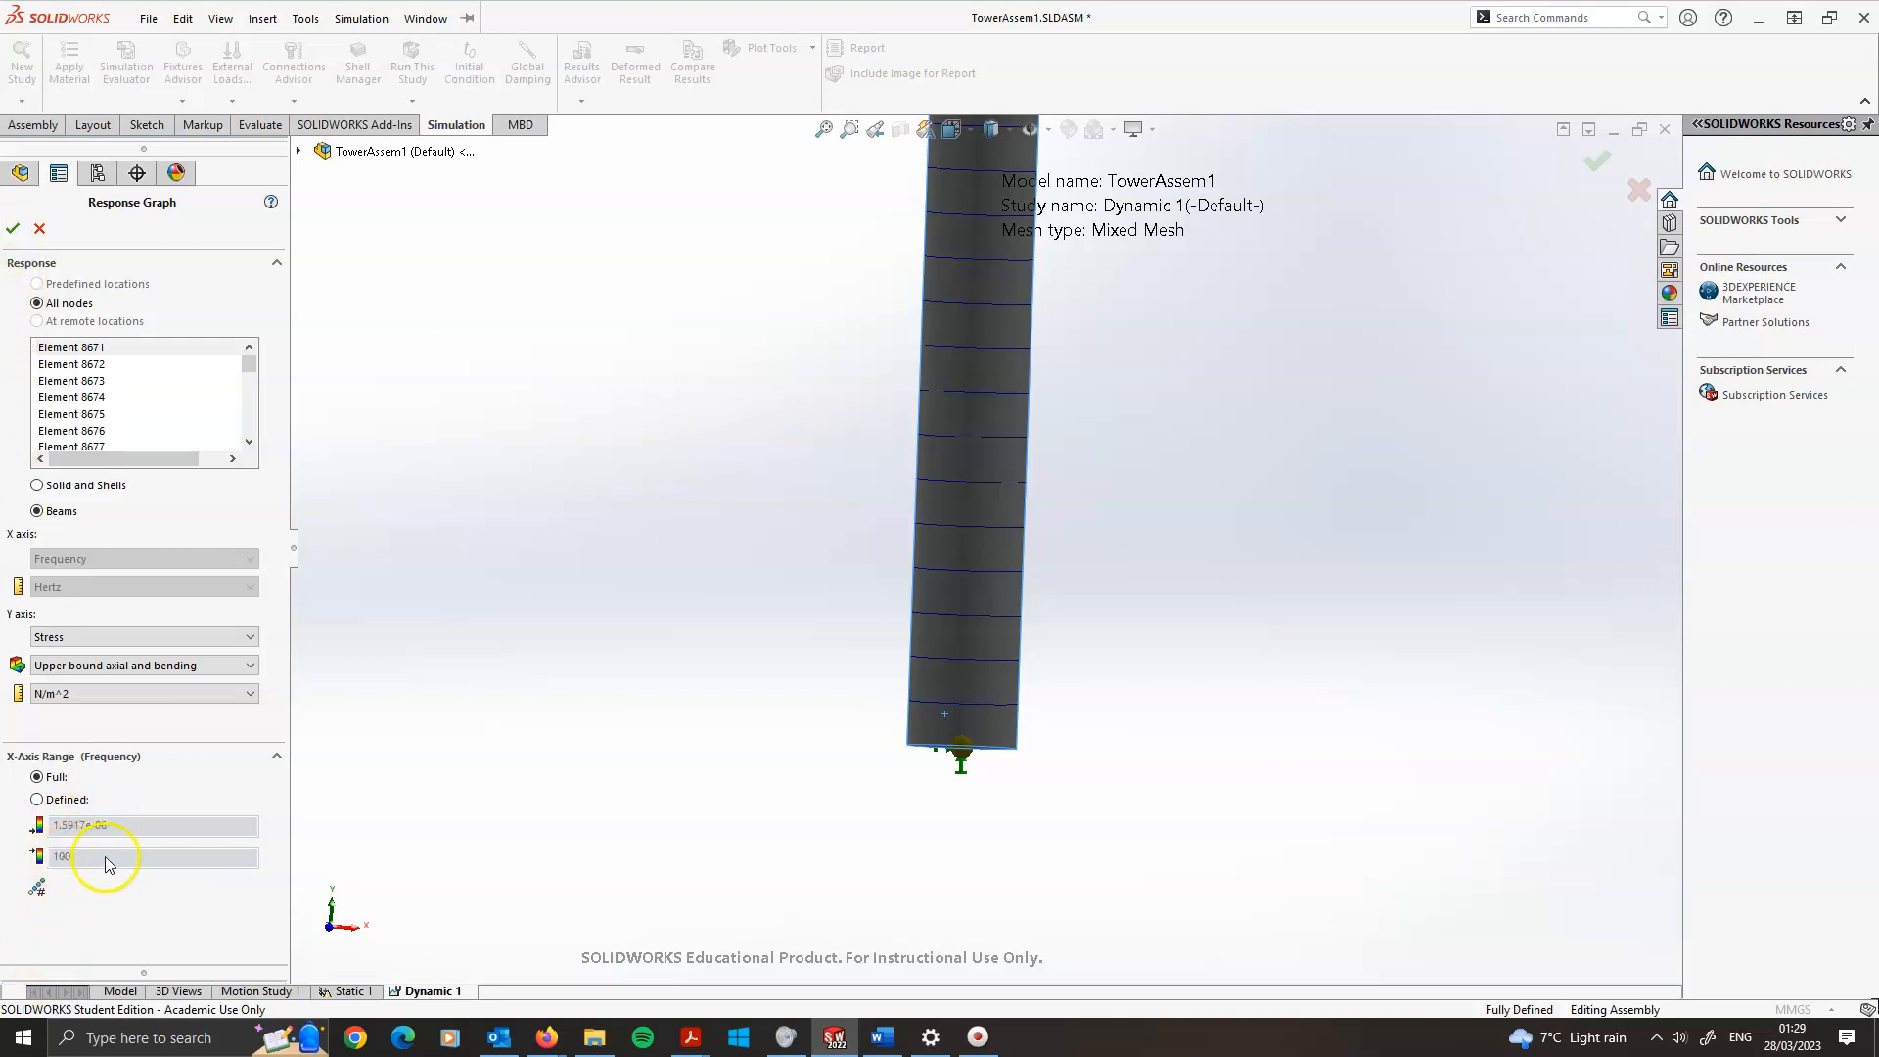
{"action": "left_click", "coordinate": [13, 232]}
{"action": "left_click_drag", "start_coordinate": [471, 480], "coordinate": [771, 615]}
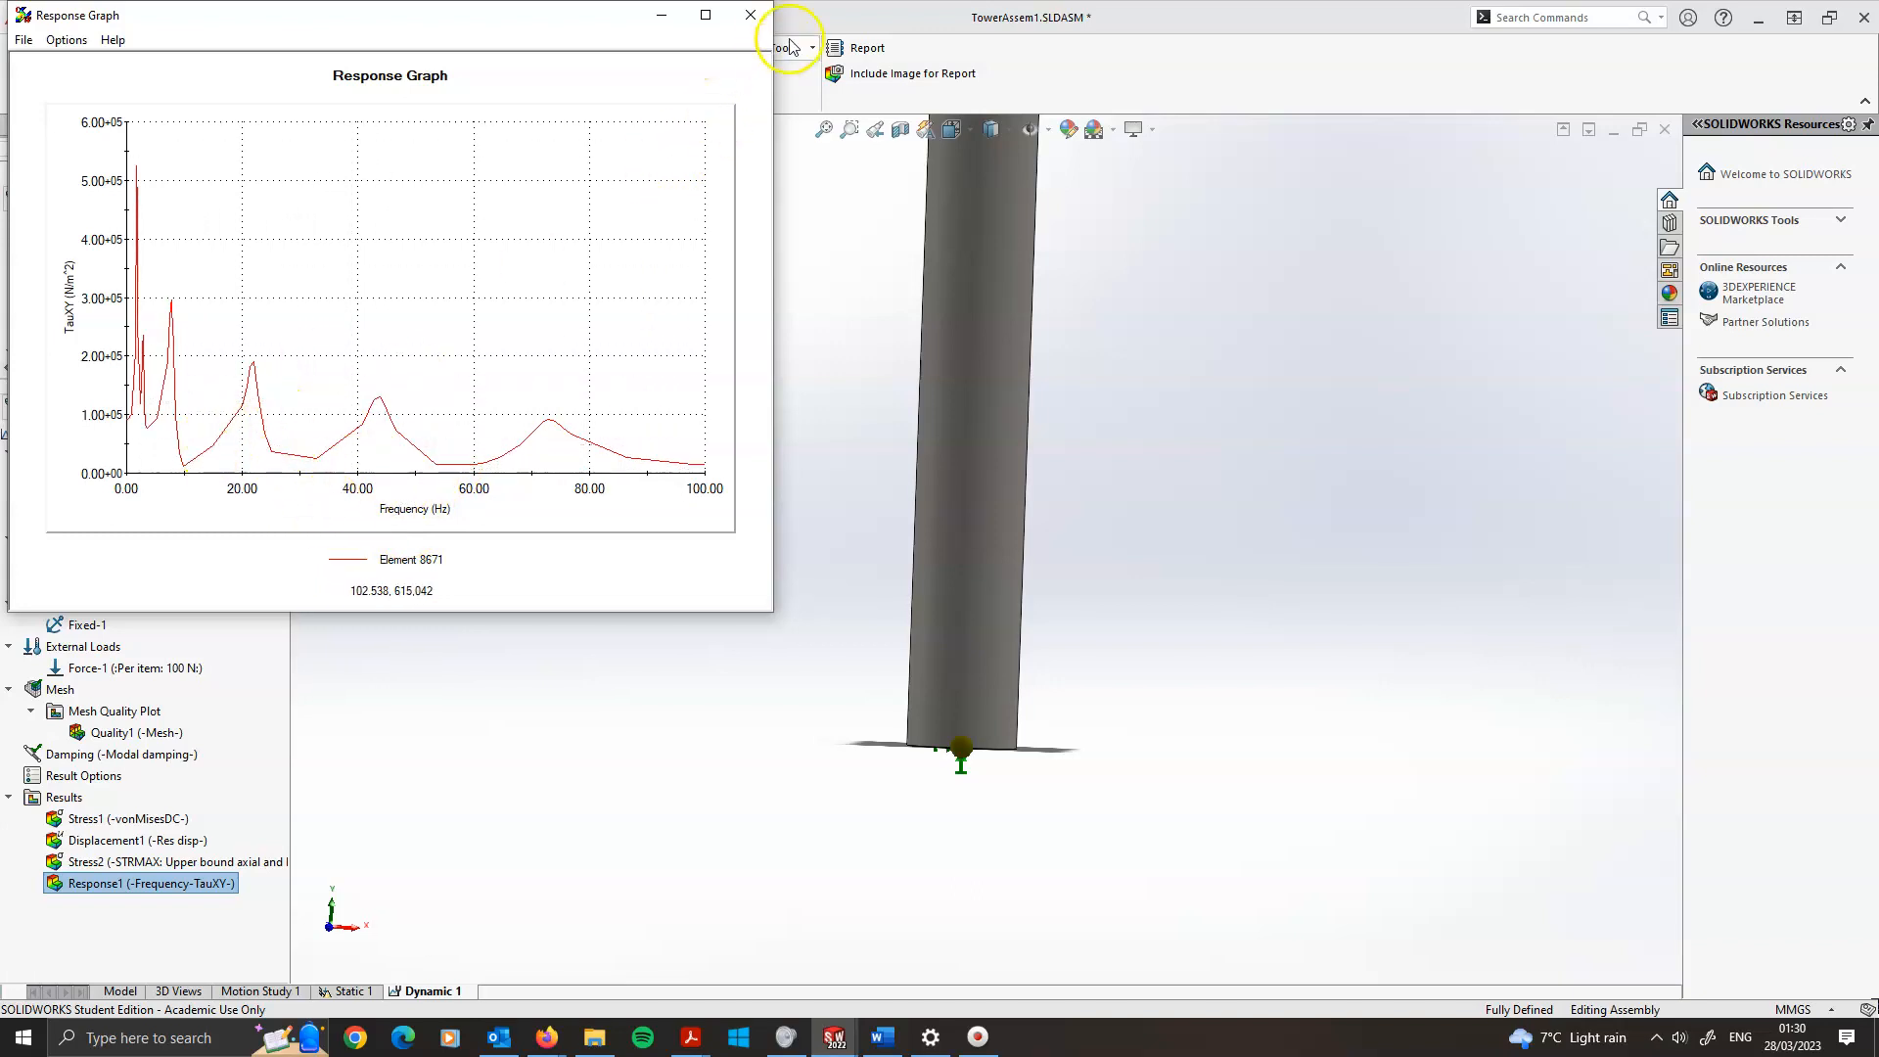
Close the stress response graph and briefly display the displacement plot of the tower
{"action": "left_click", "coordinate": [752, 16]}
{"action": "scroll", "coordinate": [1096, 469], "scroll_direction": "up", "scroll_amount": 8}
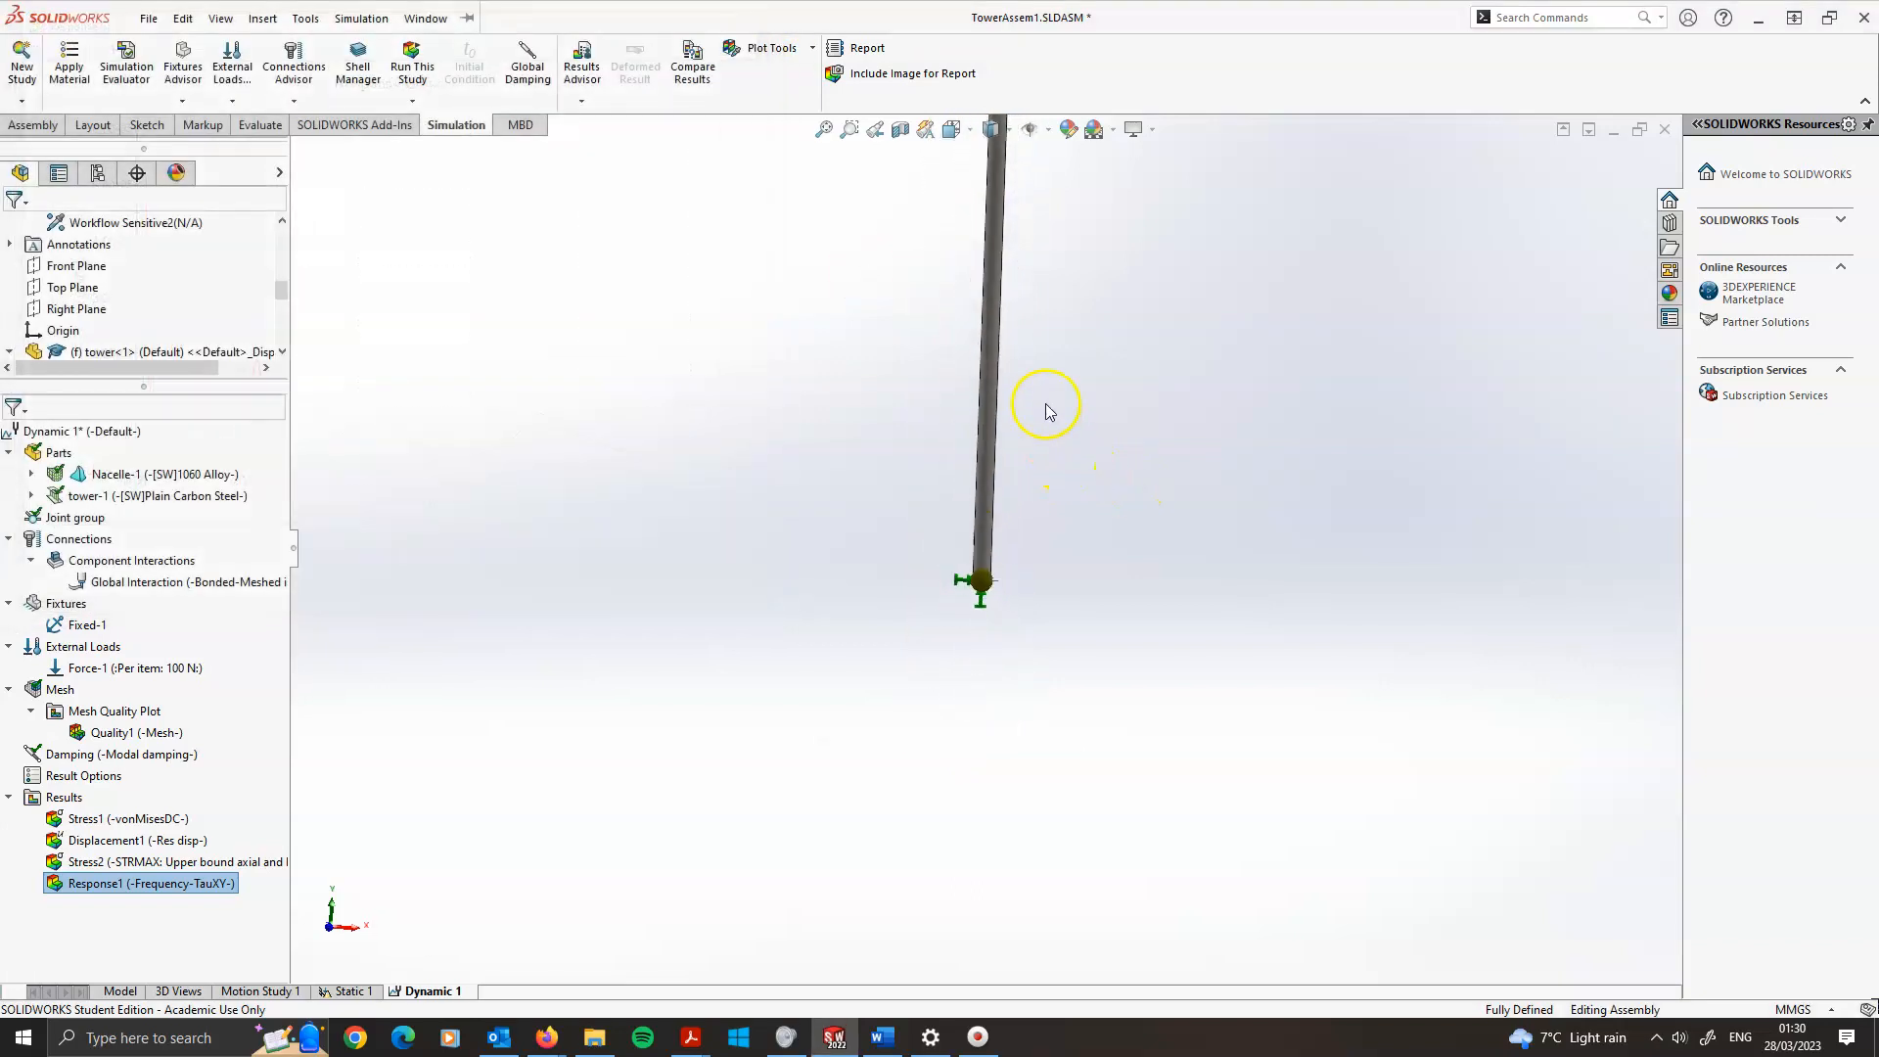
{"action": "scroll", "coordinate": [1038, 410], "scroll_direction": "down", "scroll_amount": 8}
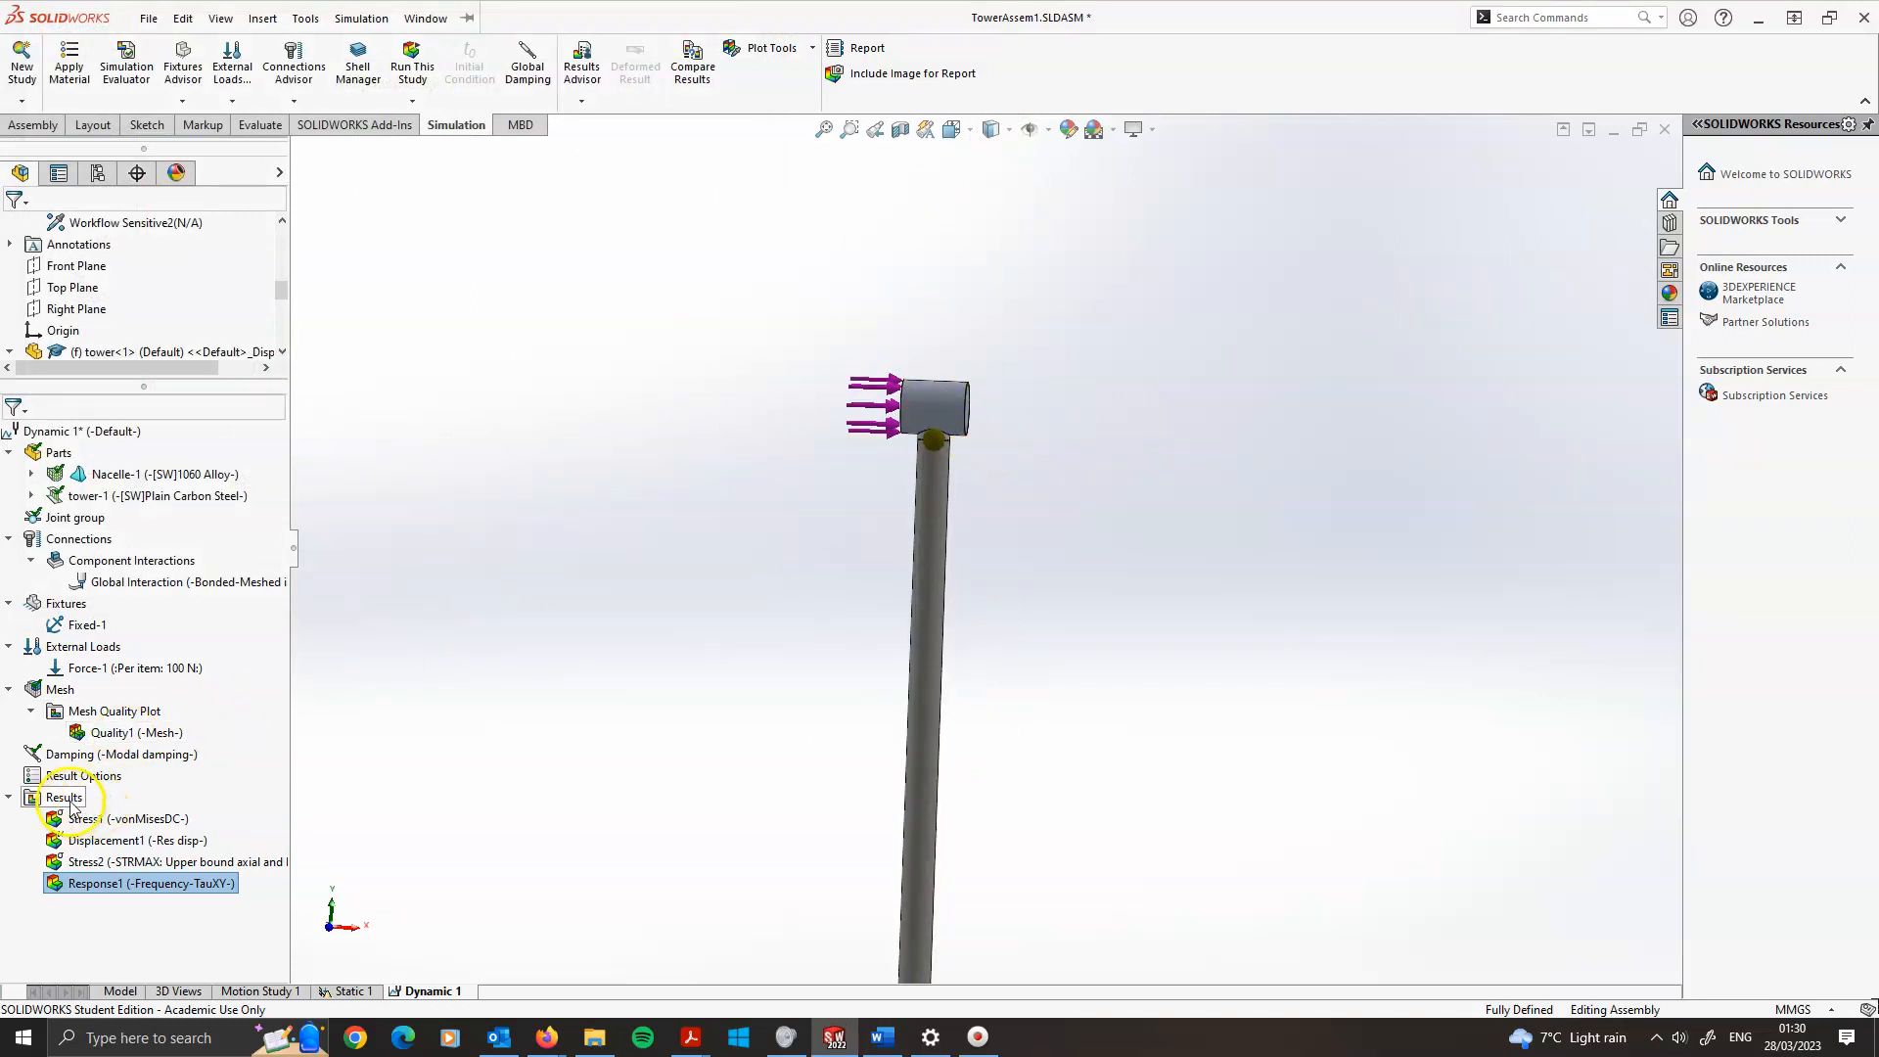
{"action": "double_click", "coordinate": [107, 839]}
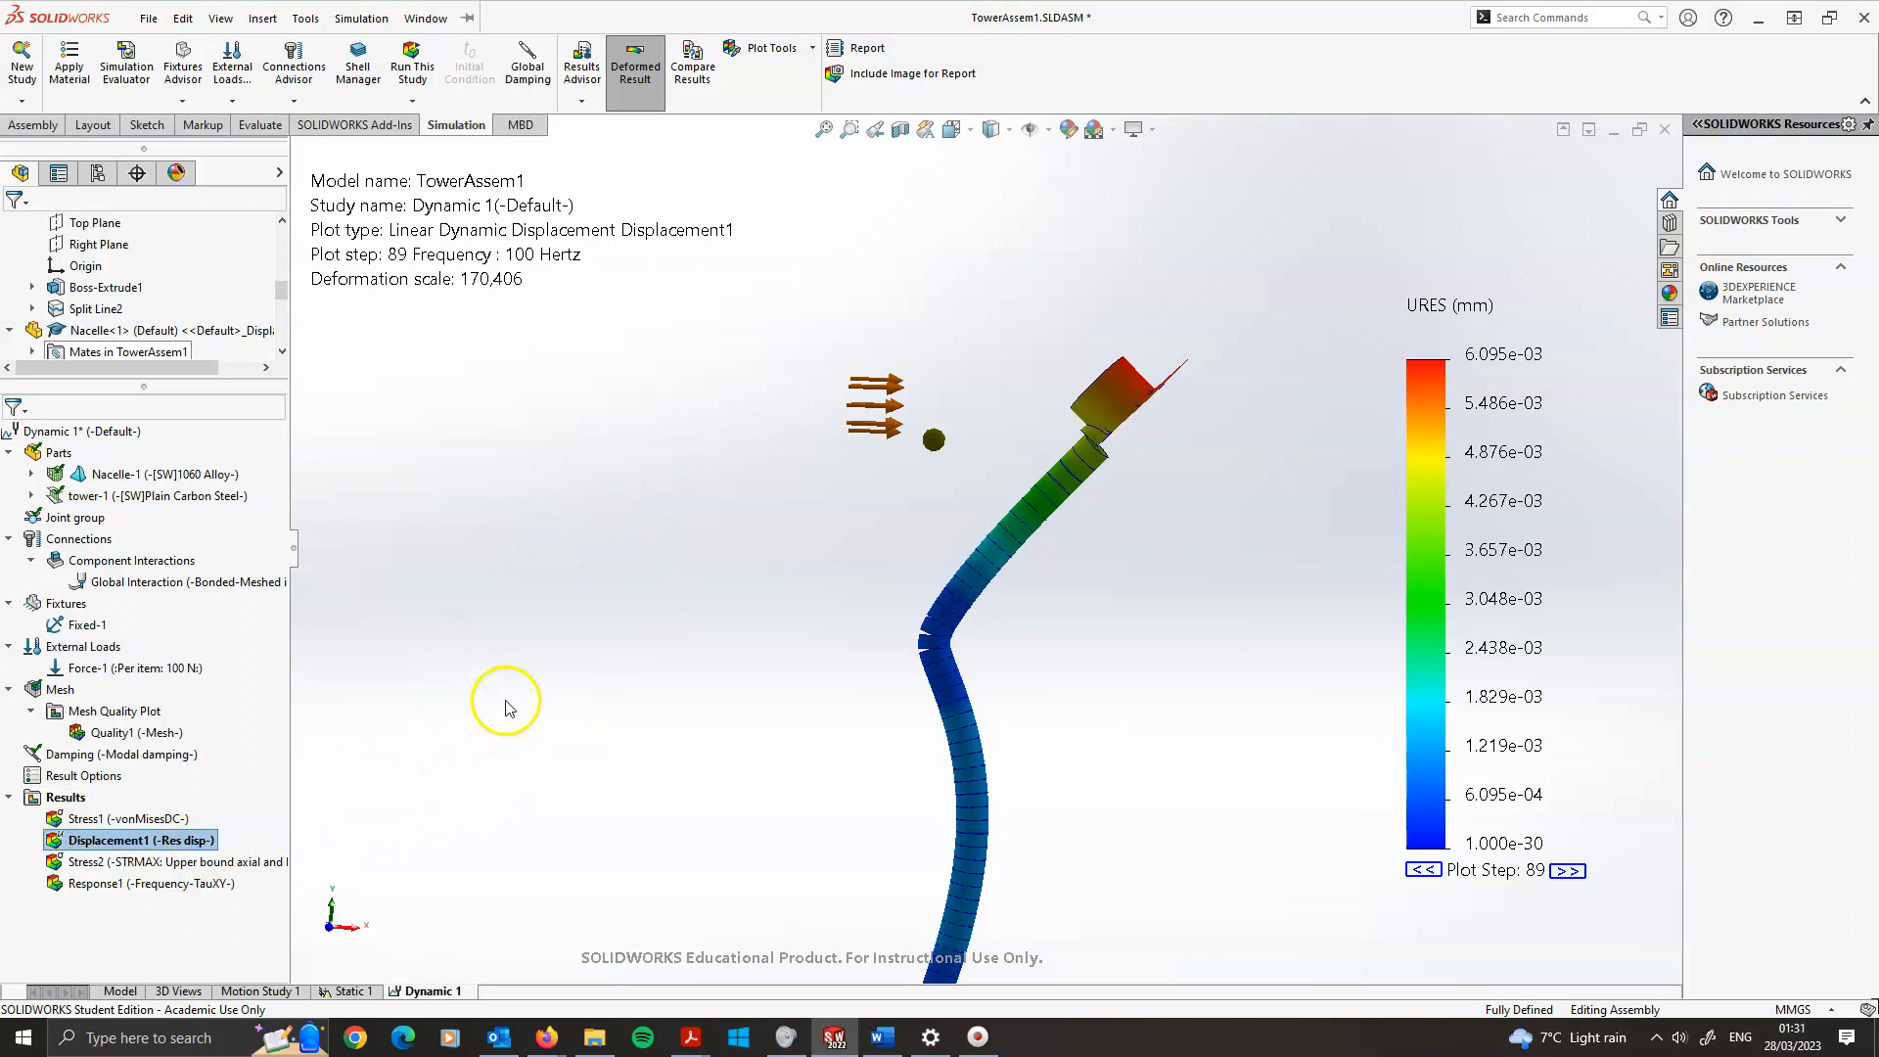
{"action": "left_click", "coordinate": [28, 1008]}
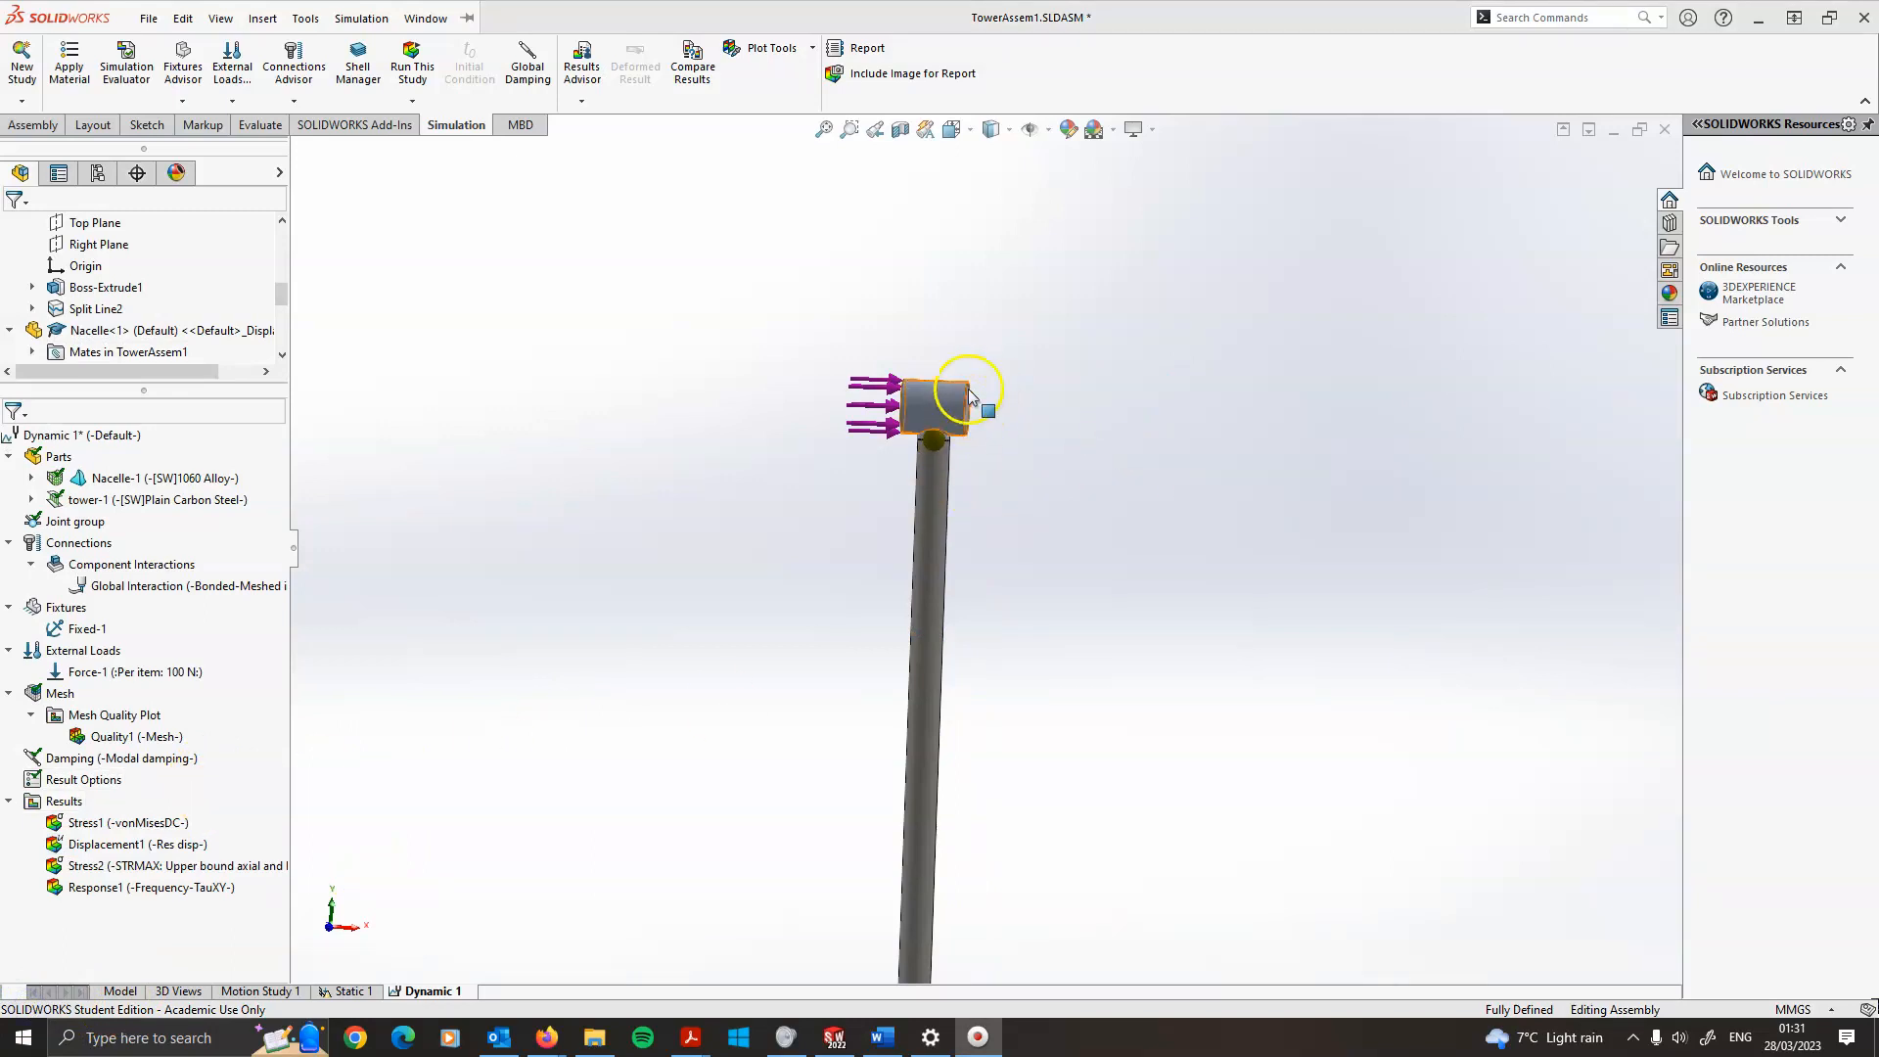
Edit the study's result options to use All Tracked Data Sensors as locations for graphs
{"action": "right_click", "coordinate": [55, 783]}
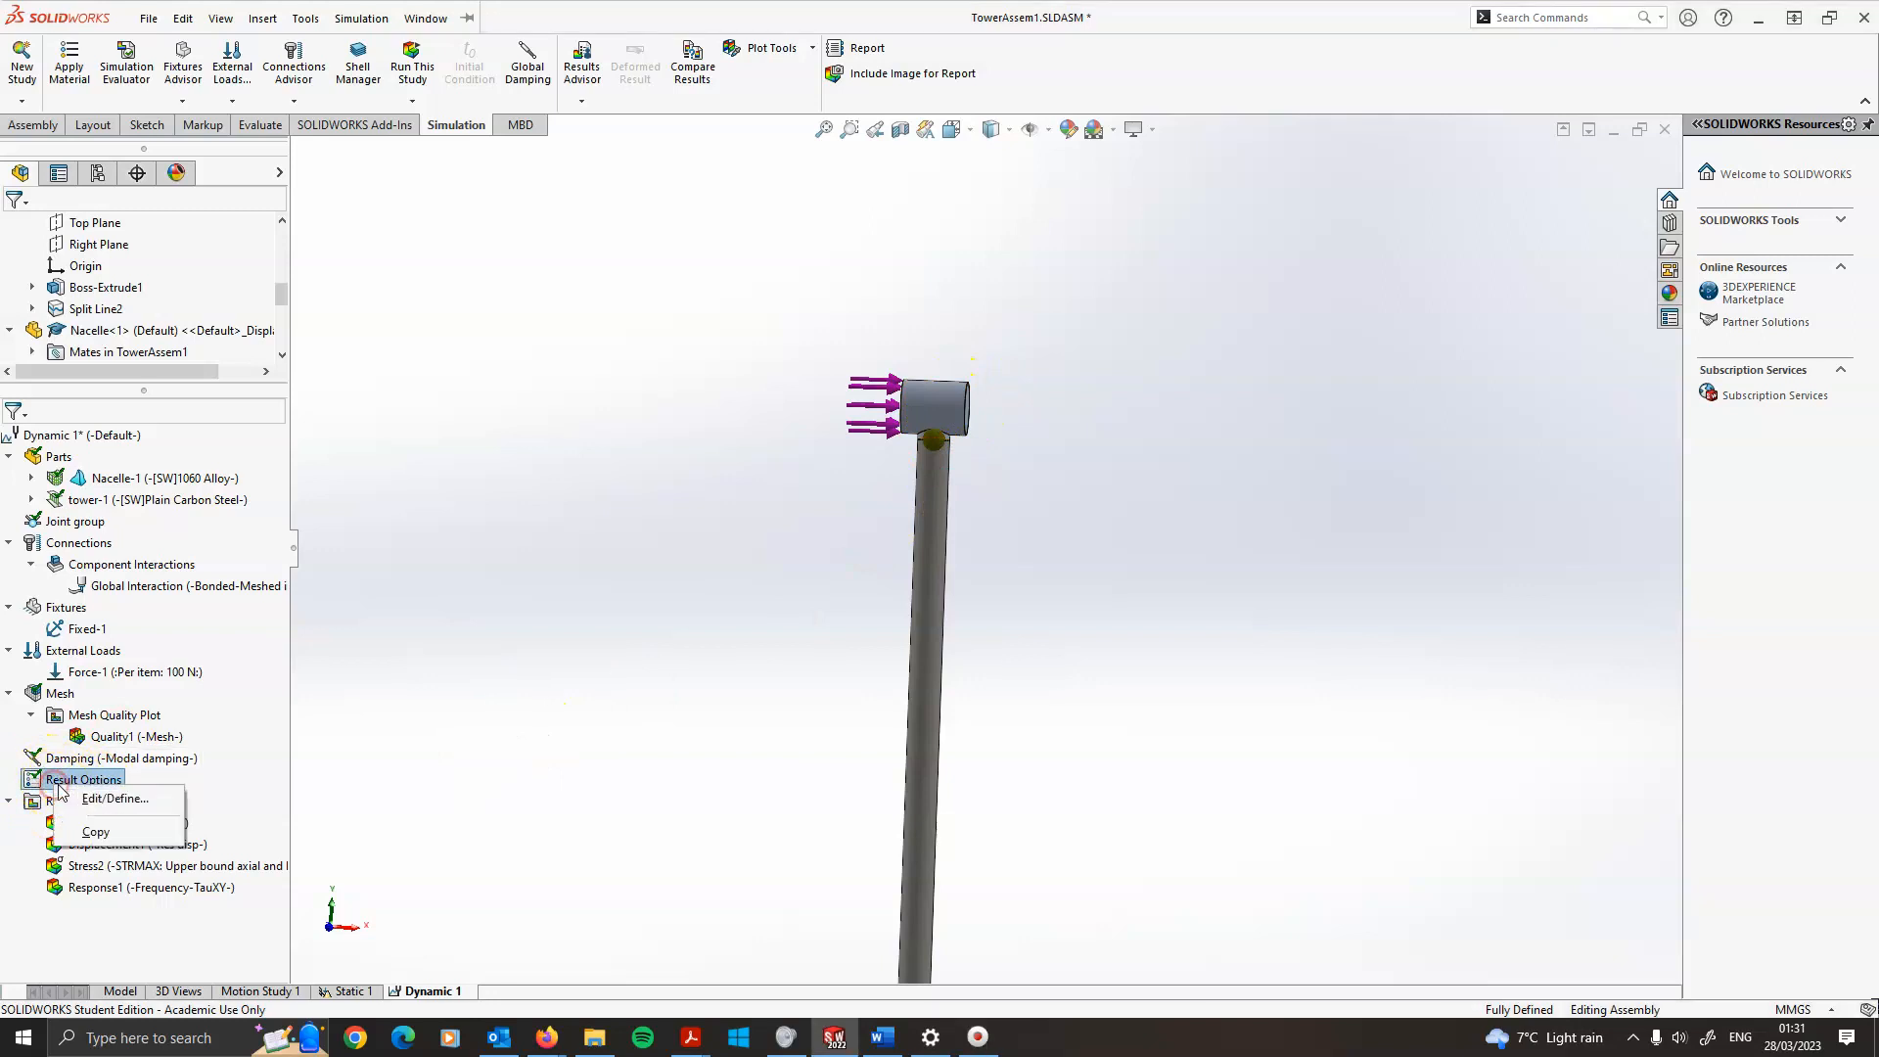
{"action": "left_click", "coordinate": [62, 781]}
{"action": "right_click", "coordinate": [69, 780]}
{"action": "left_click", "coordinate": [309, 789]}
{"action": "right_click", "coordinate": [116, 781]}
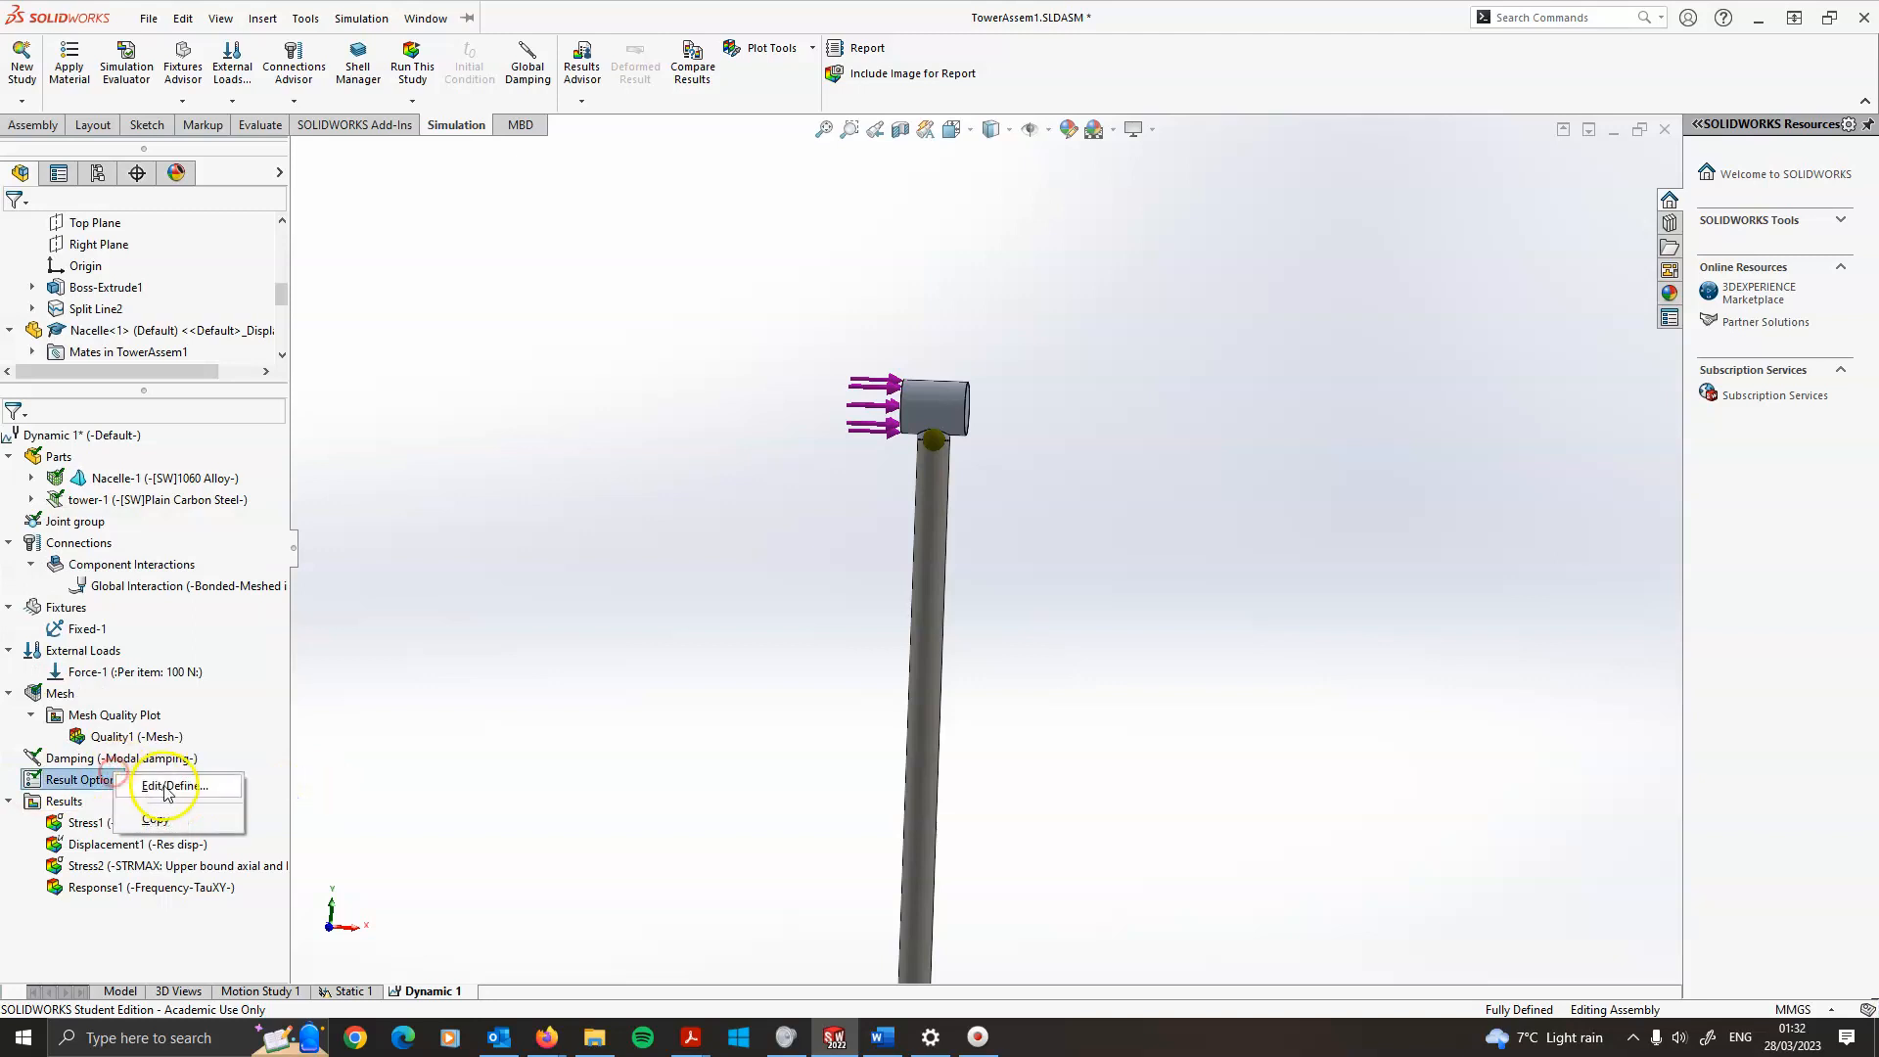
{"action": "left_click", "coordinate": [169, 785]}
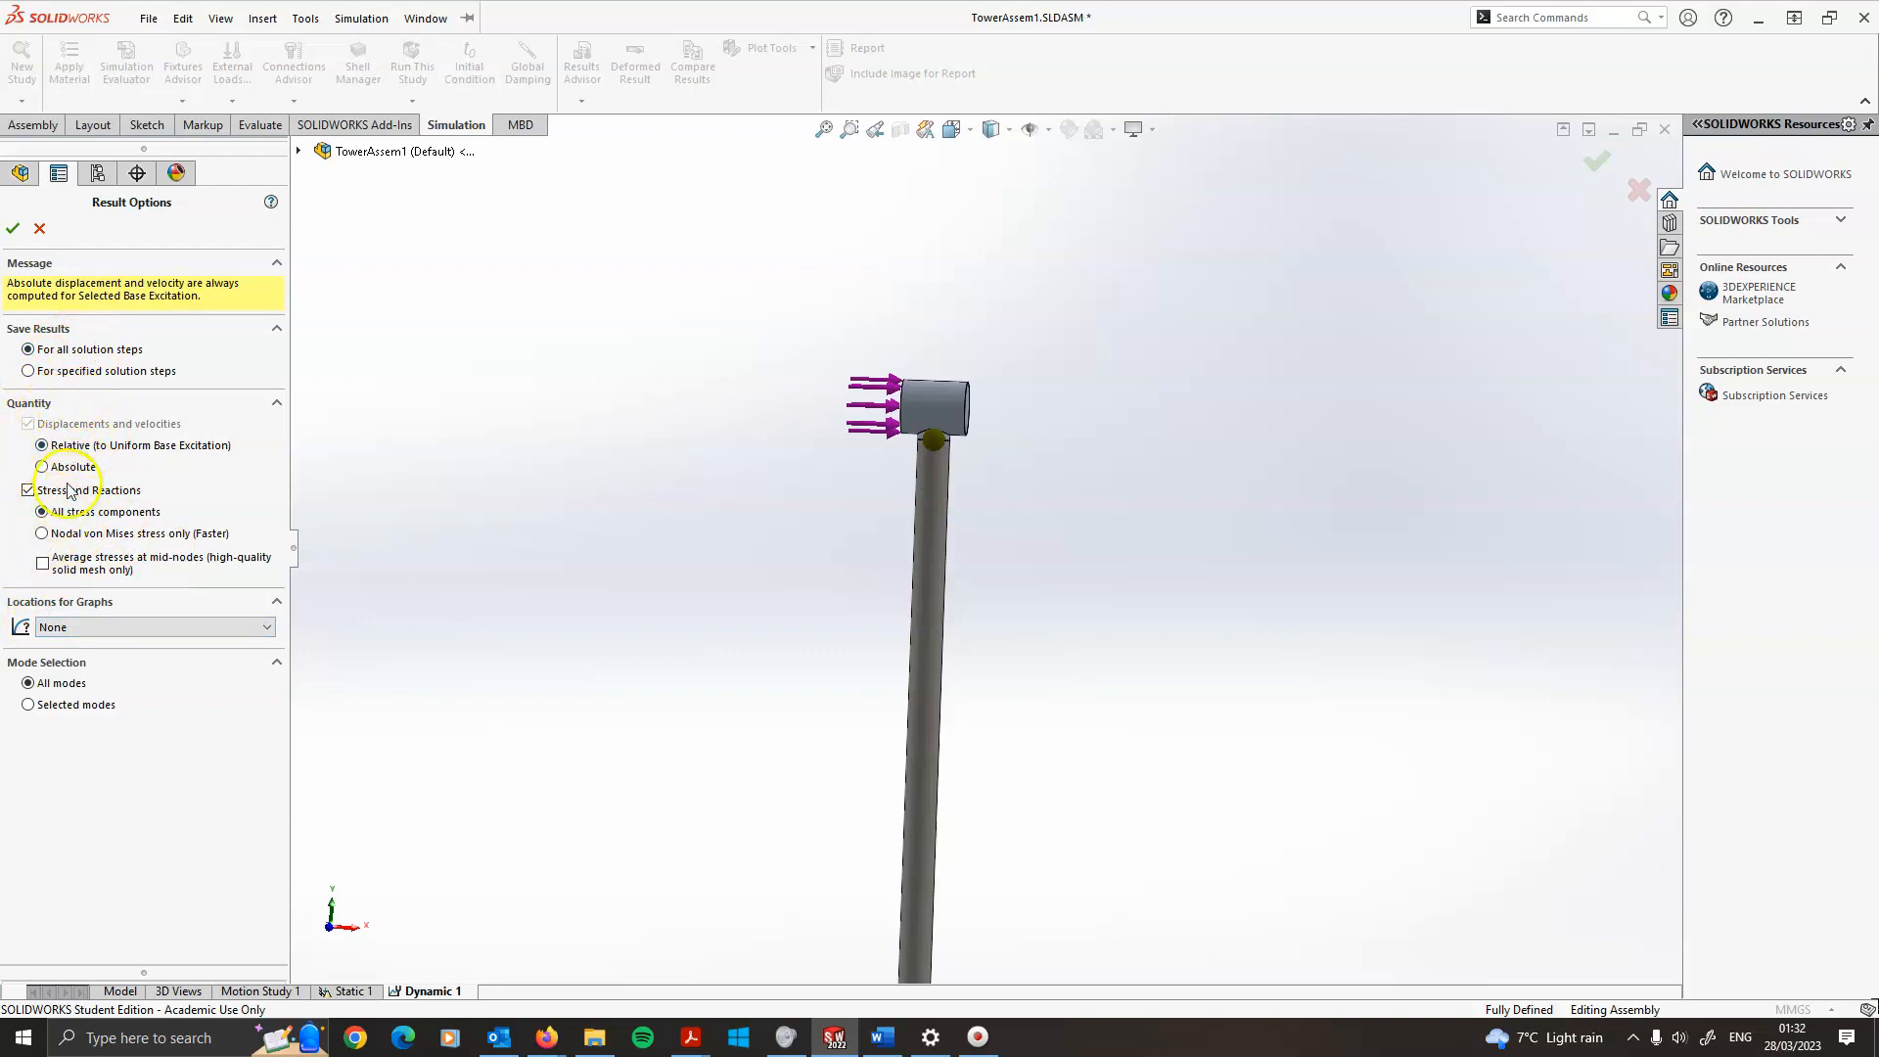
{"action": "left_click", "coordinate": [75, 628]}
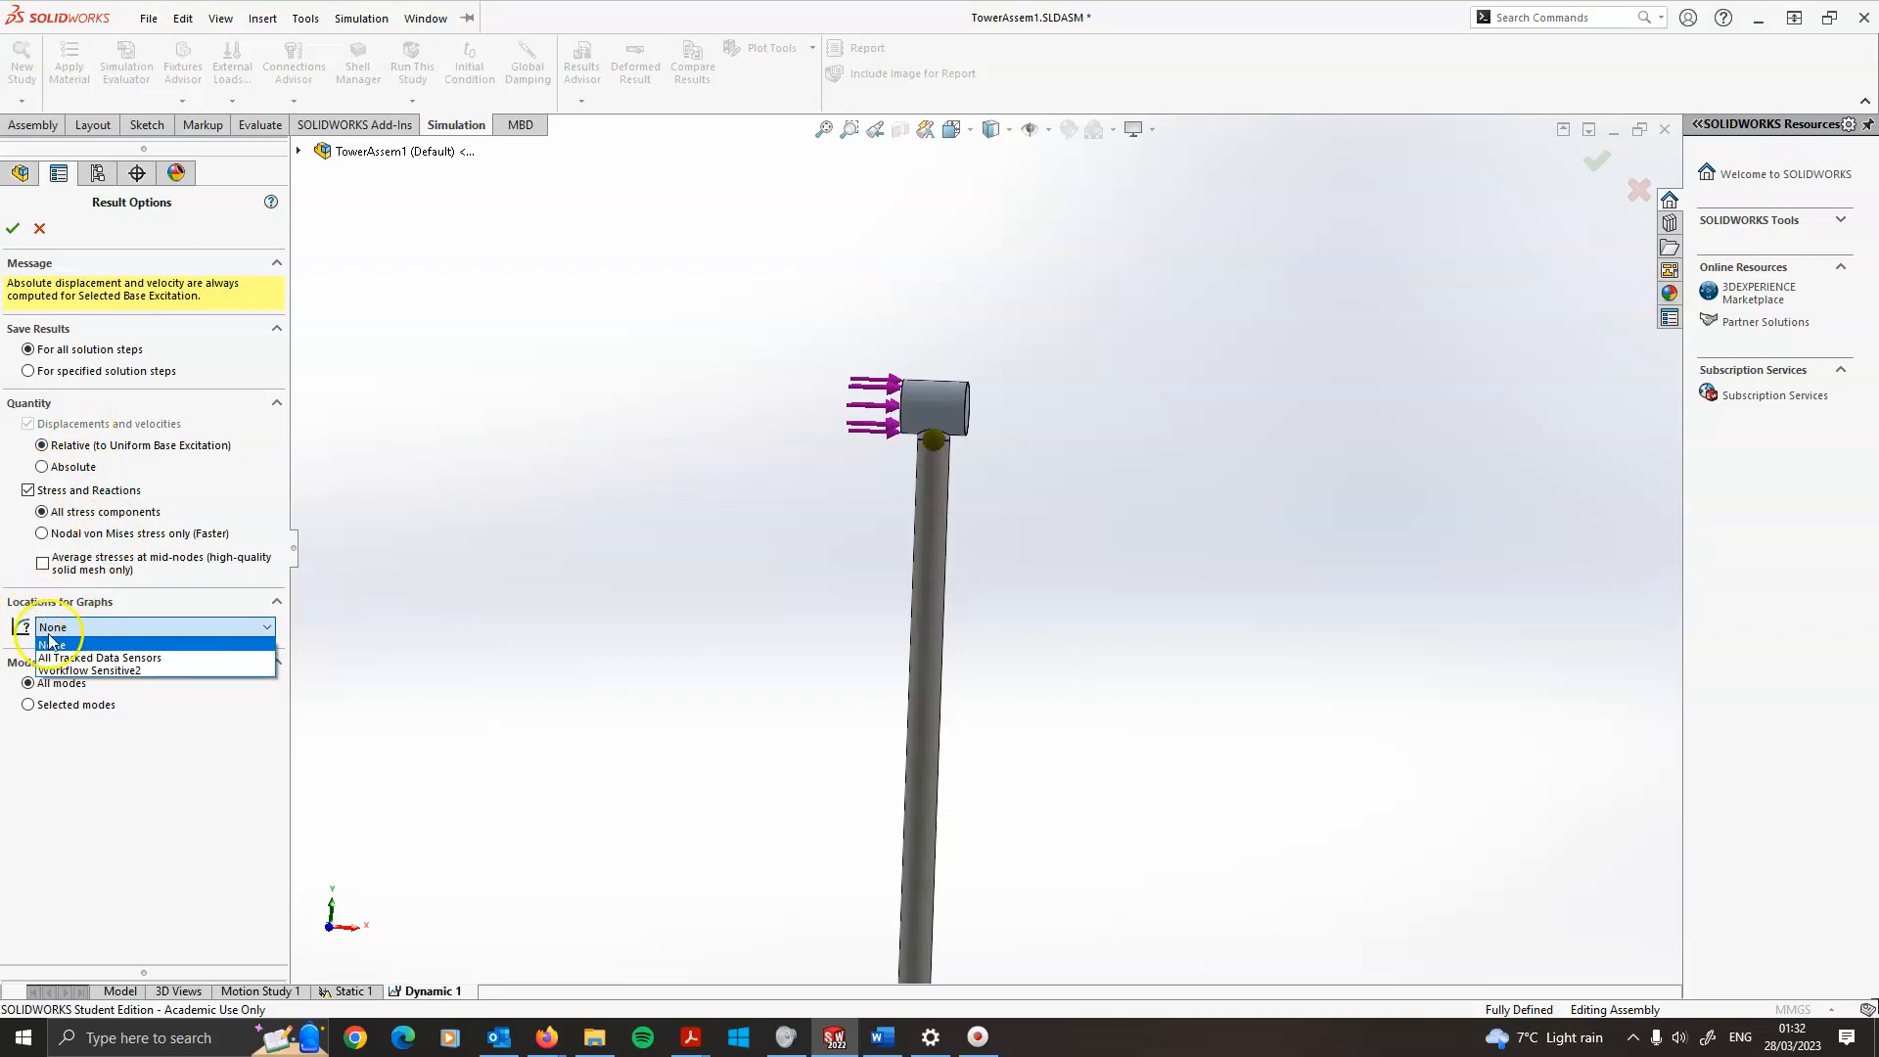
{"action": "left_click", "coordinate": [118, 659]}
{"action": "left_click", "coordinate": [165, 634]}
{"action": "left_click", "coordinate": [108, 658]}
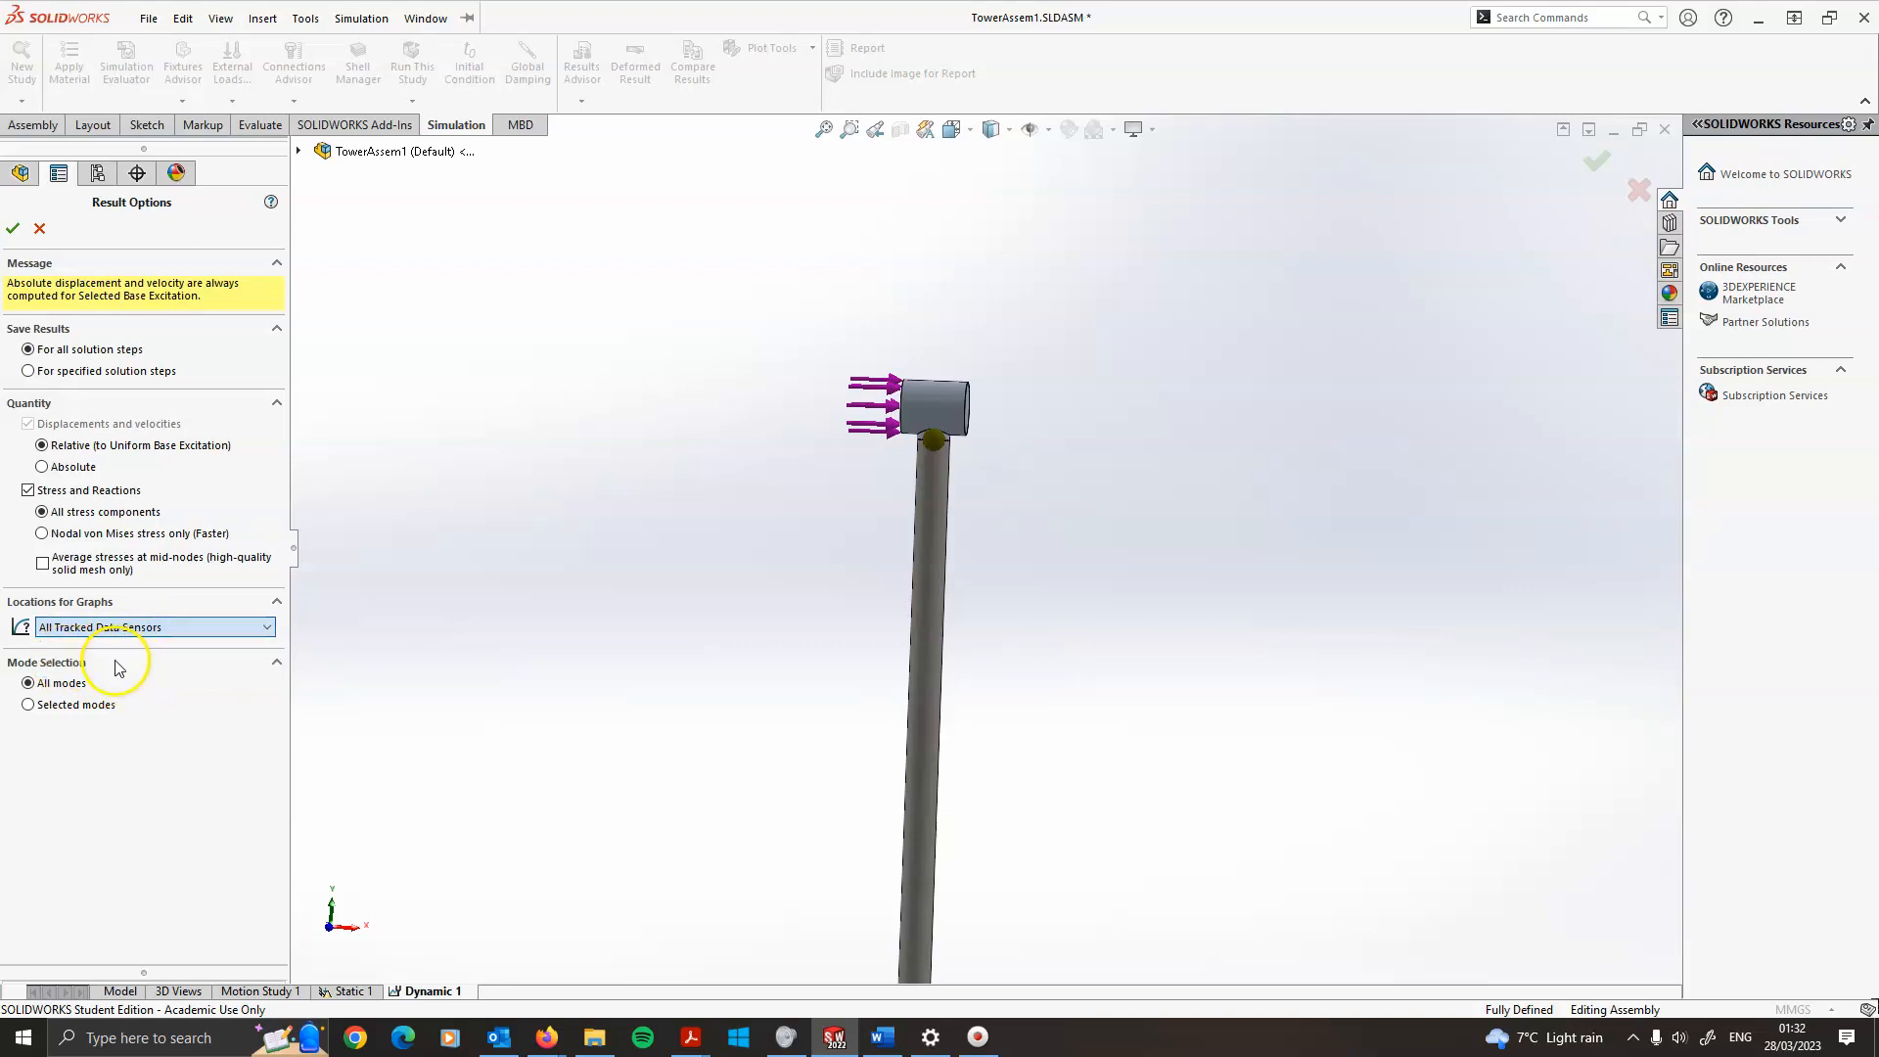
{"action": "left_click", "coordinate": [13, 228]}
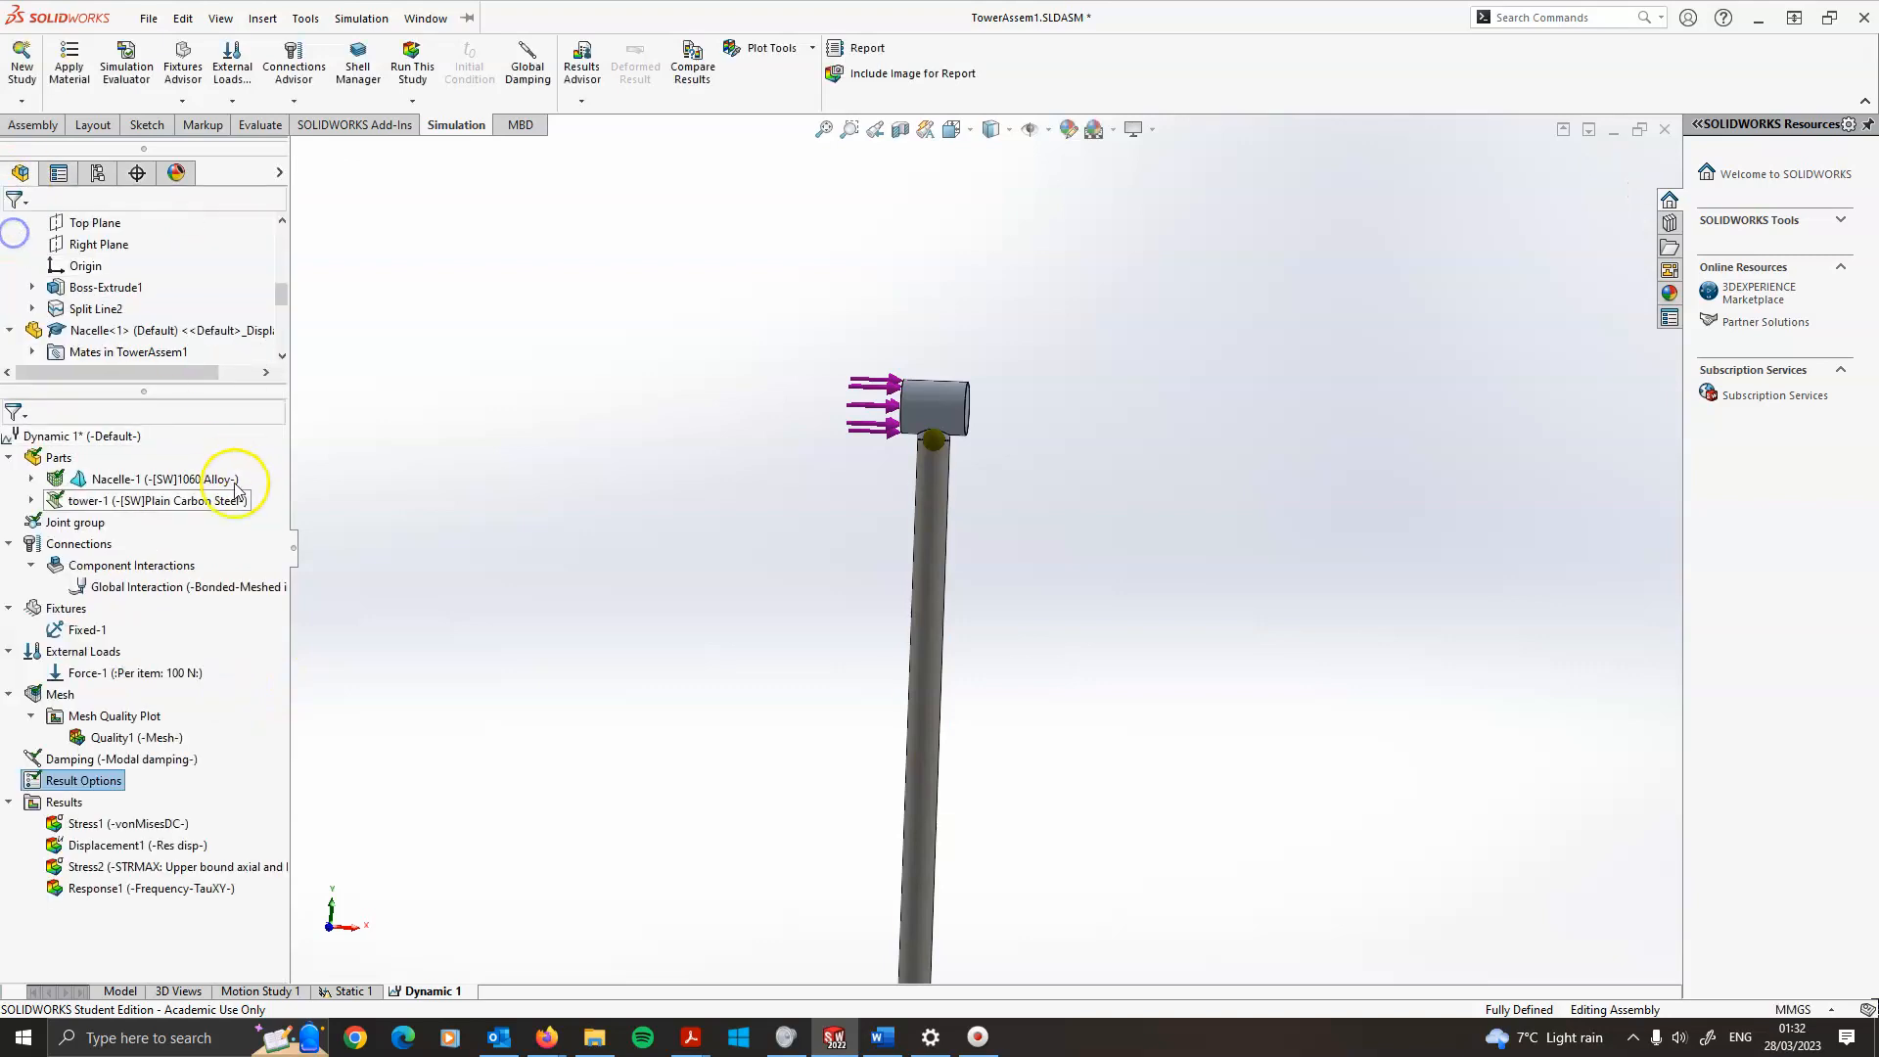
Start a new response graph and select the predefined location Point4 (Node 8139) on the nacelle
{"action": "right_click", "coordinate": [62, 802]}
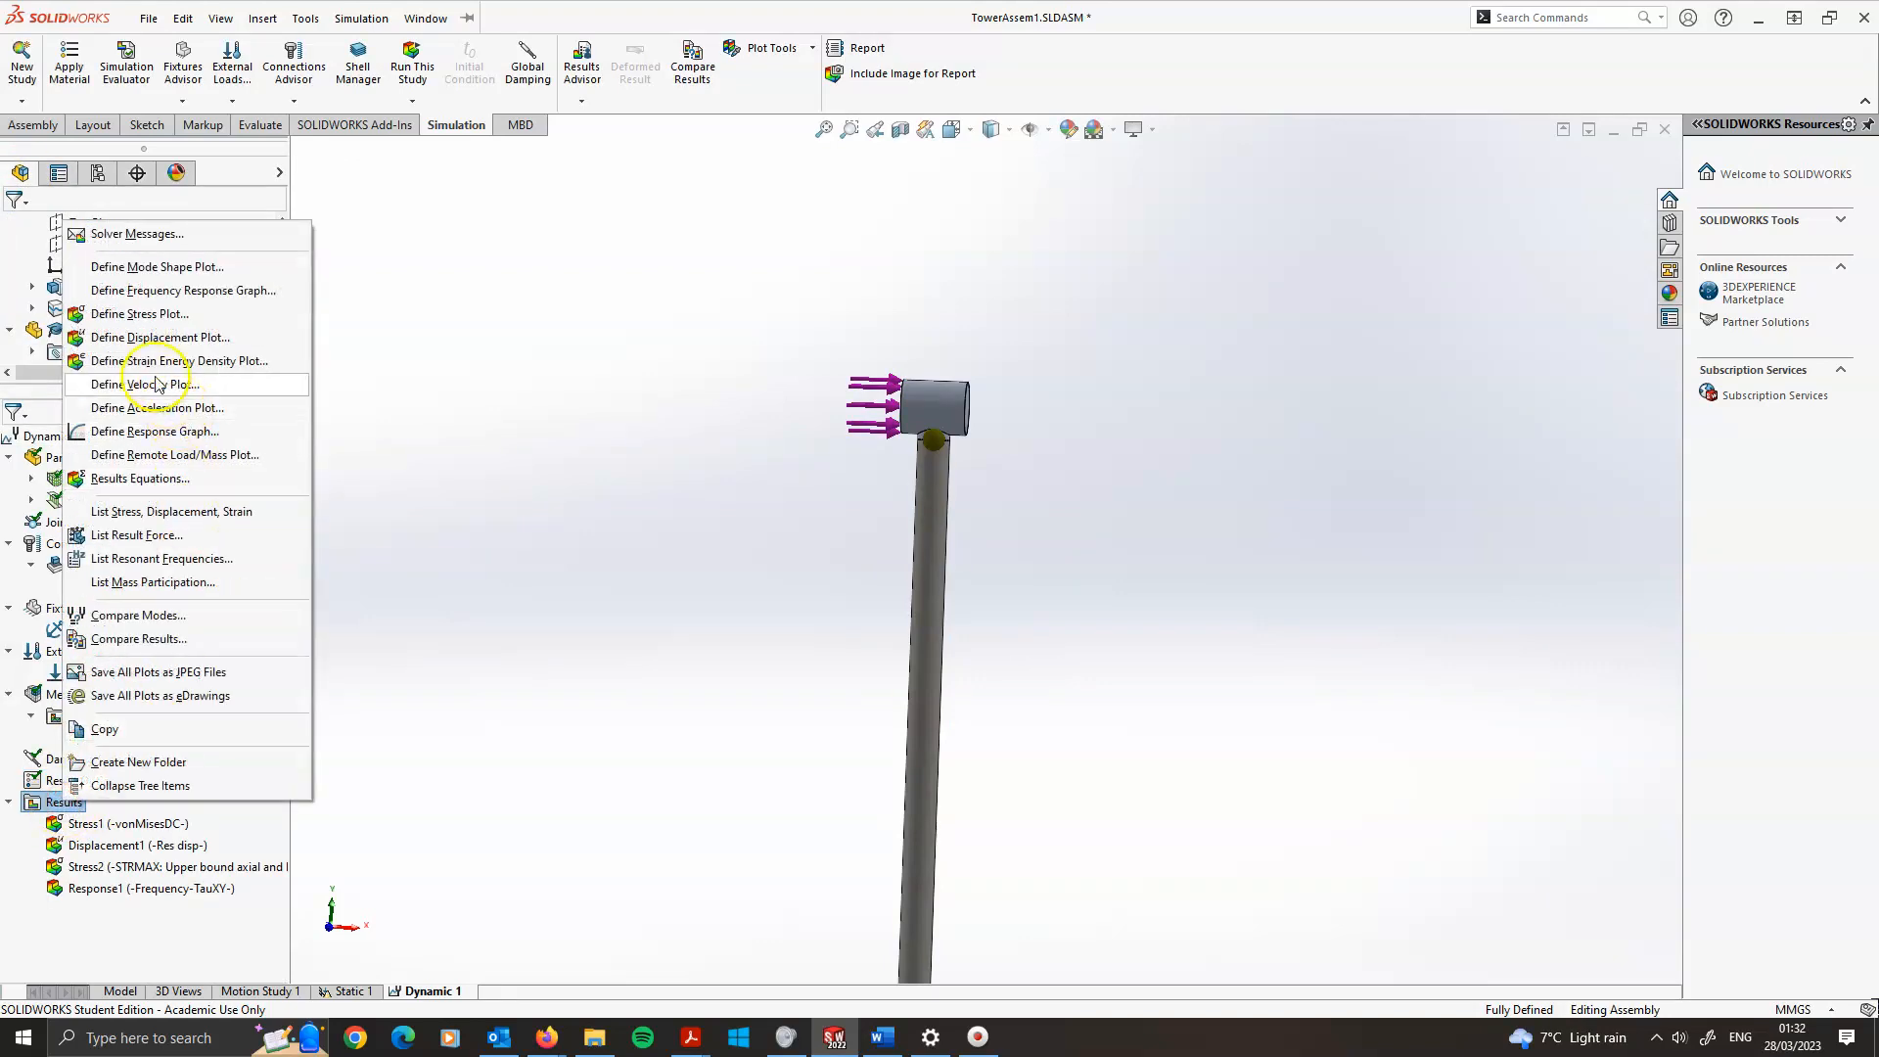
{"action": "left_click", "coordinate": [158, 433]}
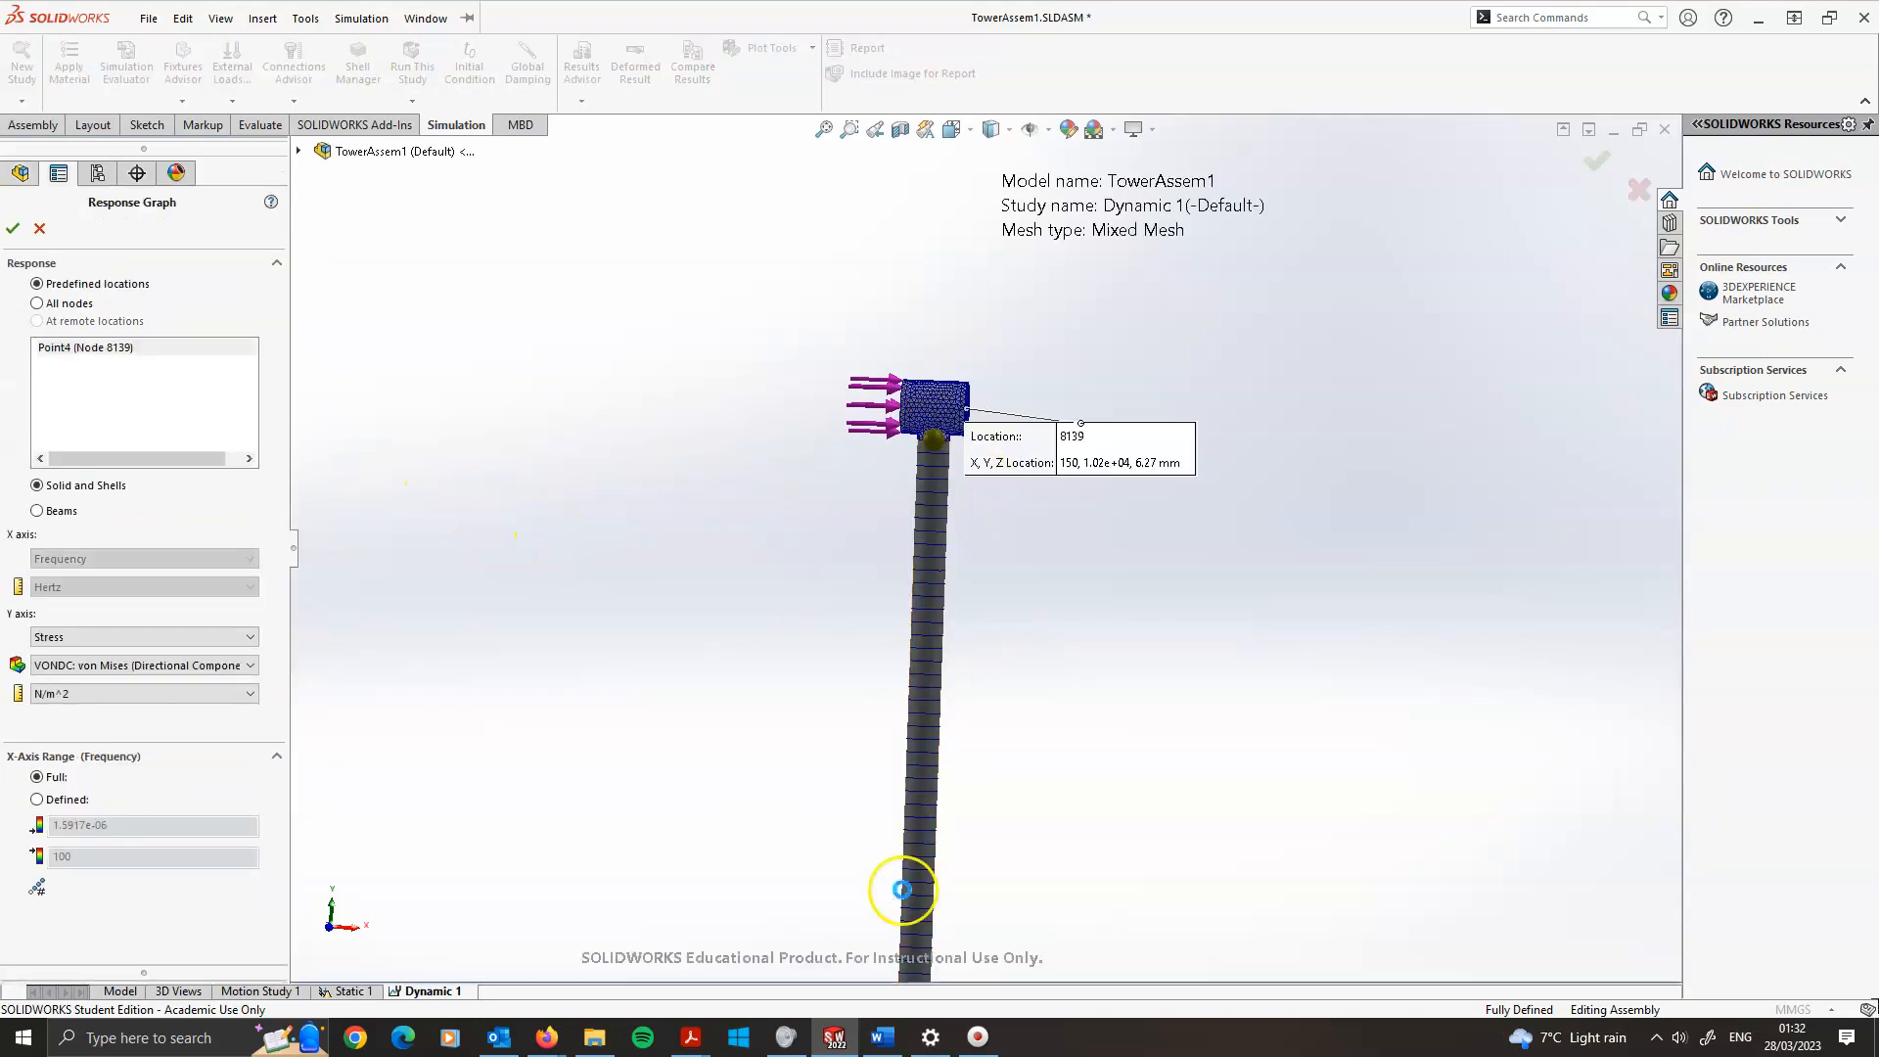
{"action": "left_click", "coordinate": [39, 302]}
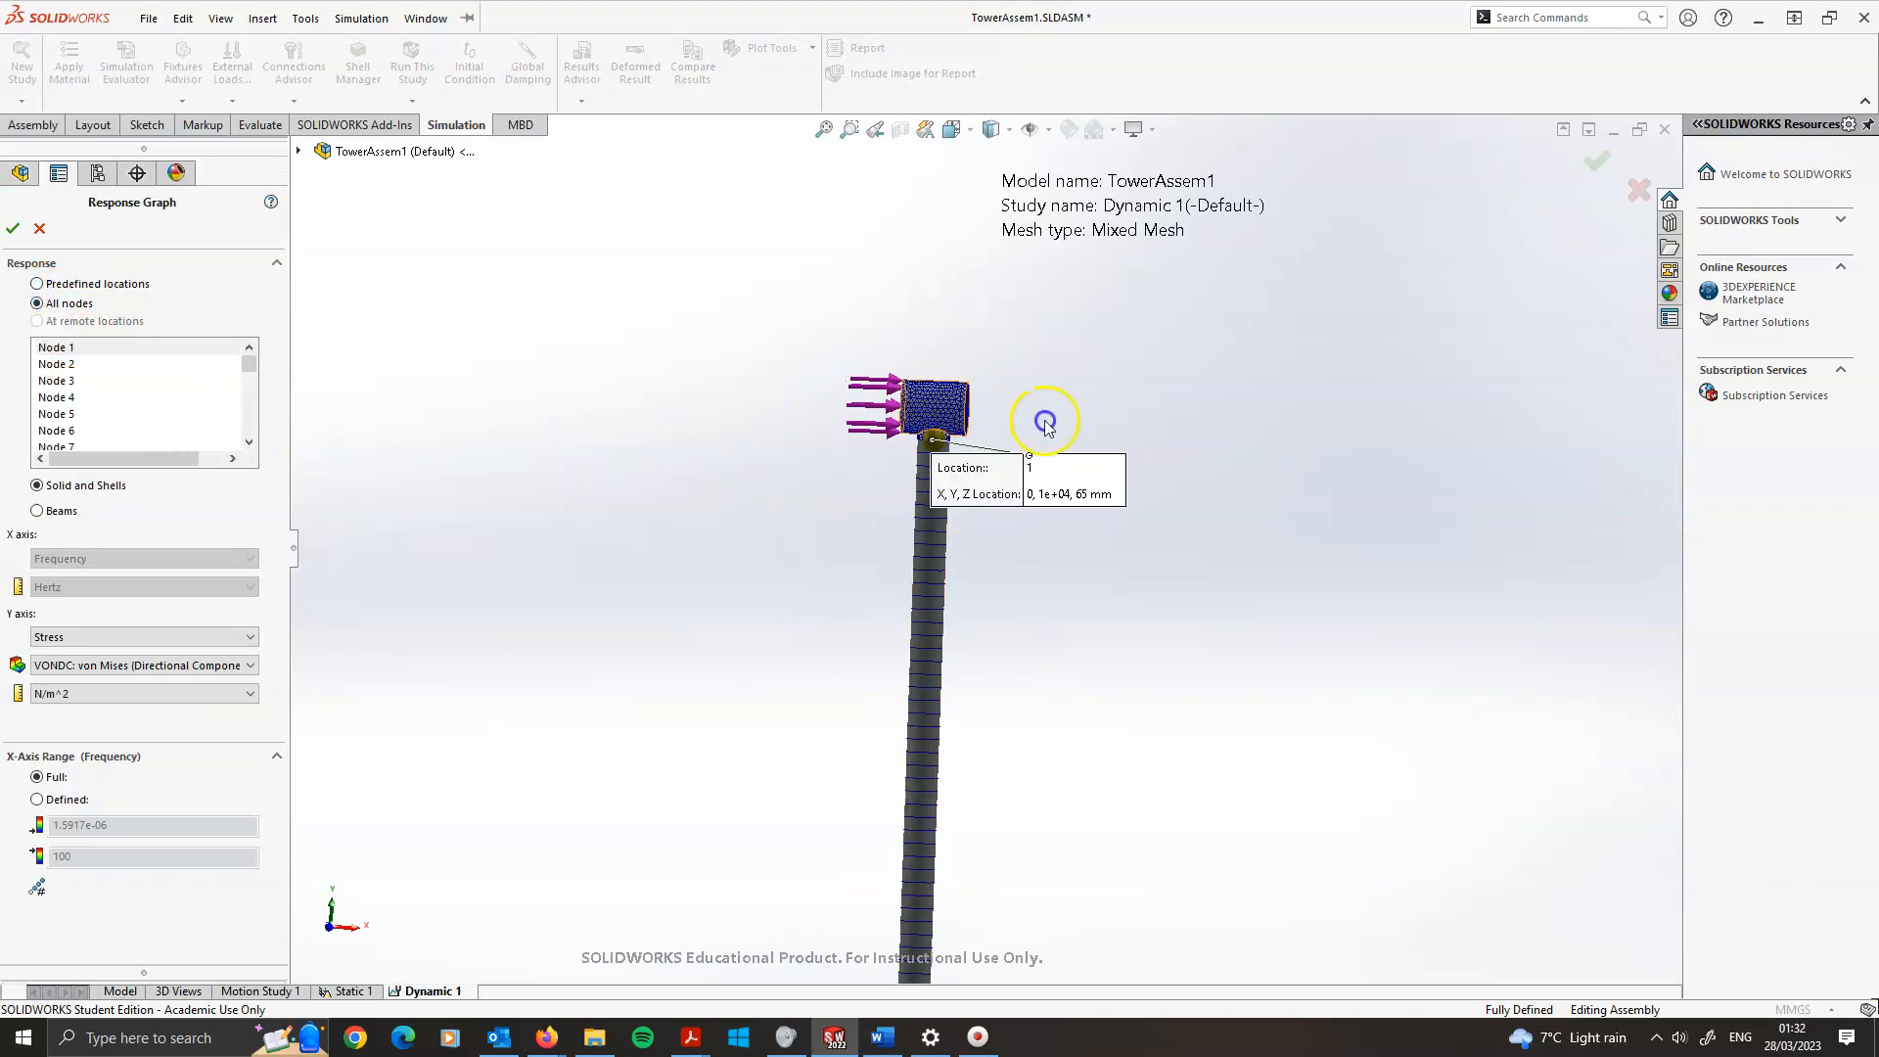
{"action": "left_click", "coordinate": [621, 391]}
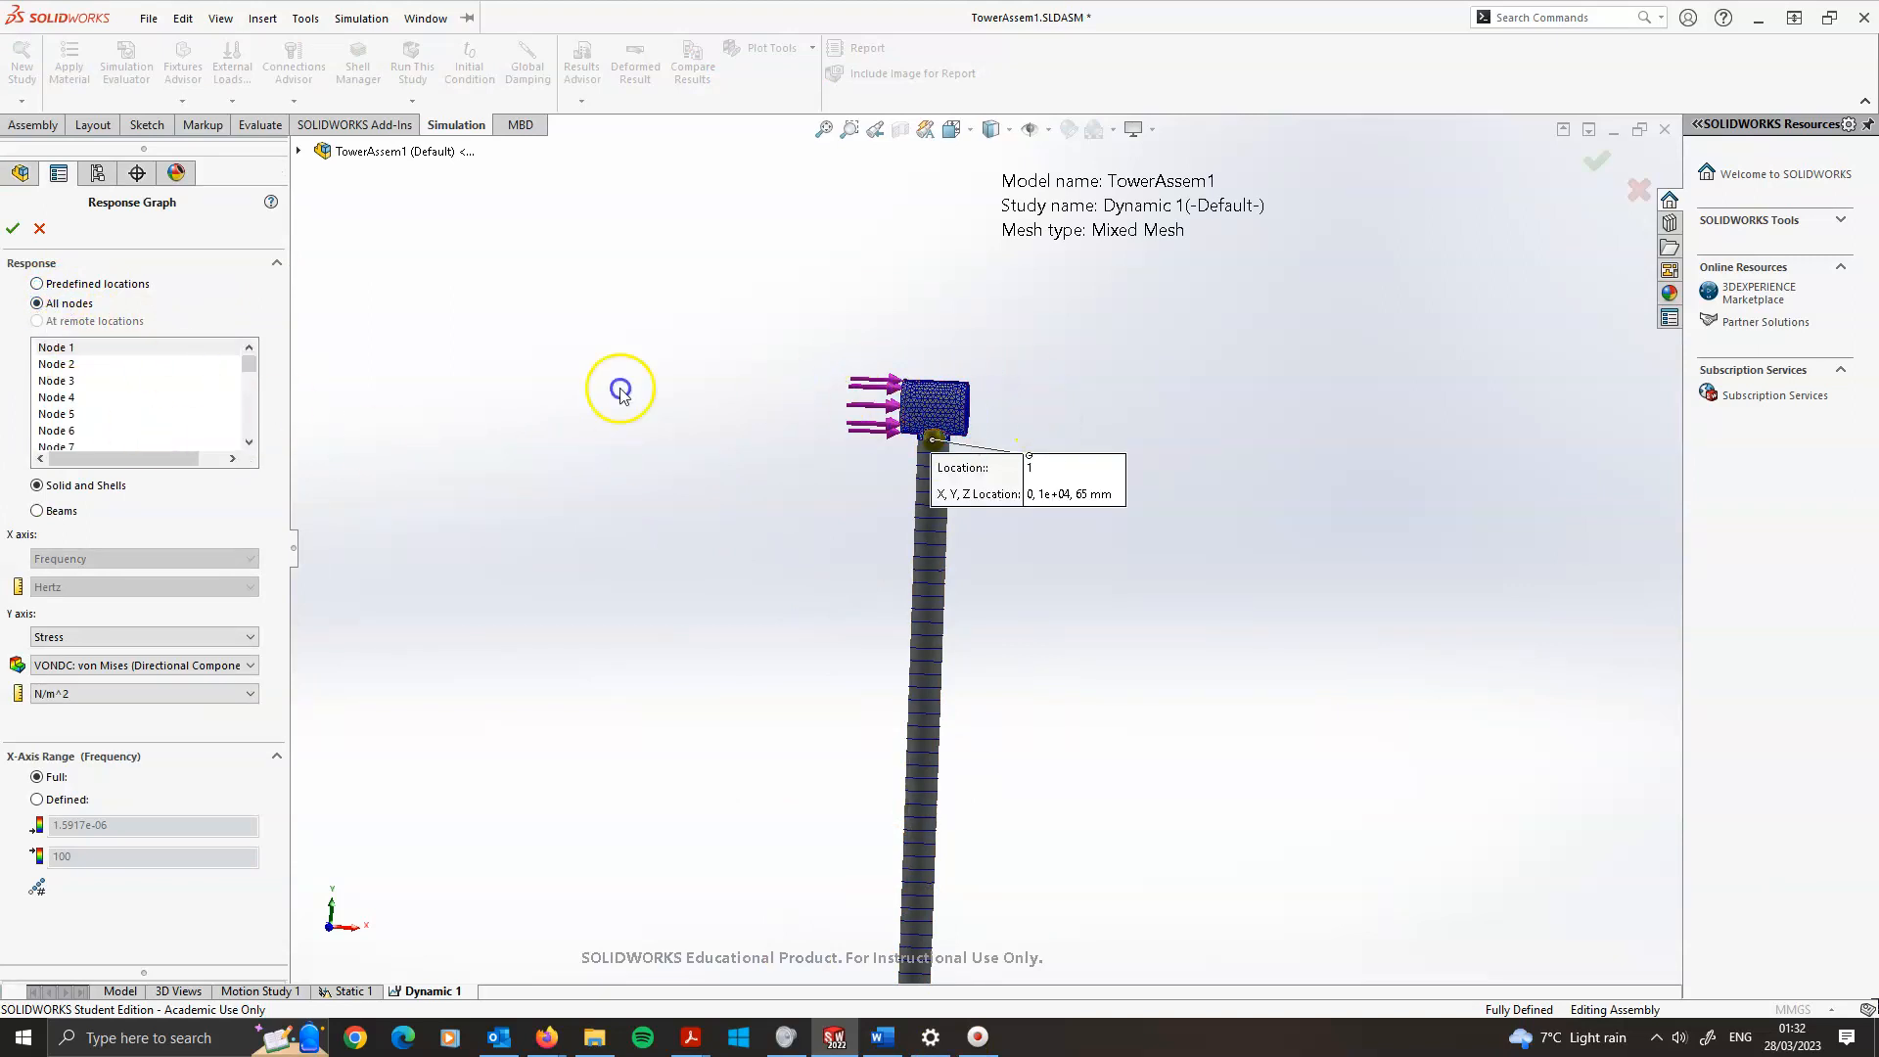
{"action": "left_click", "coordinate": [38, 286]}
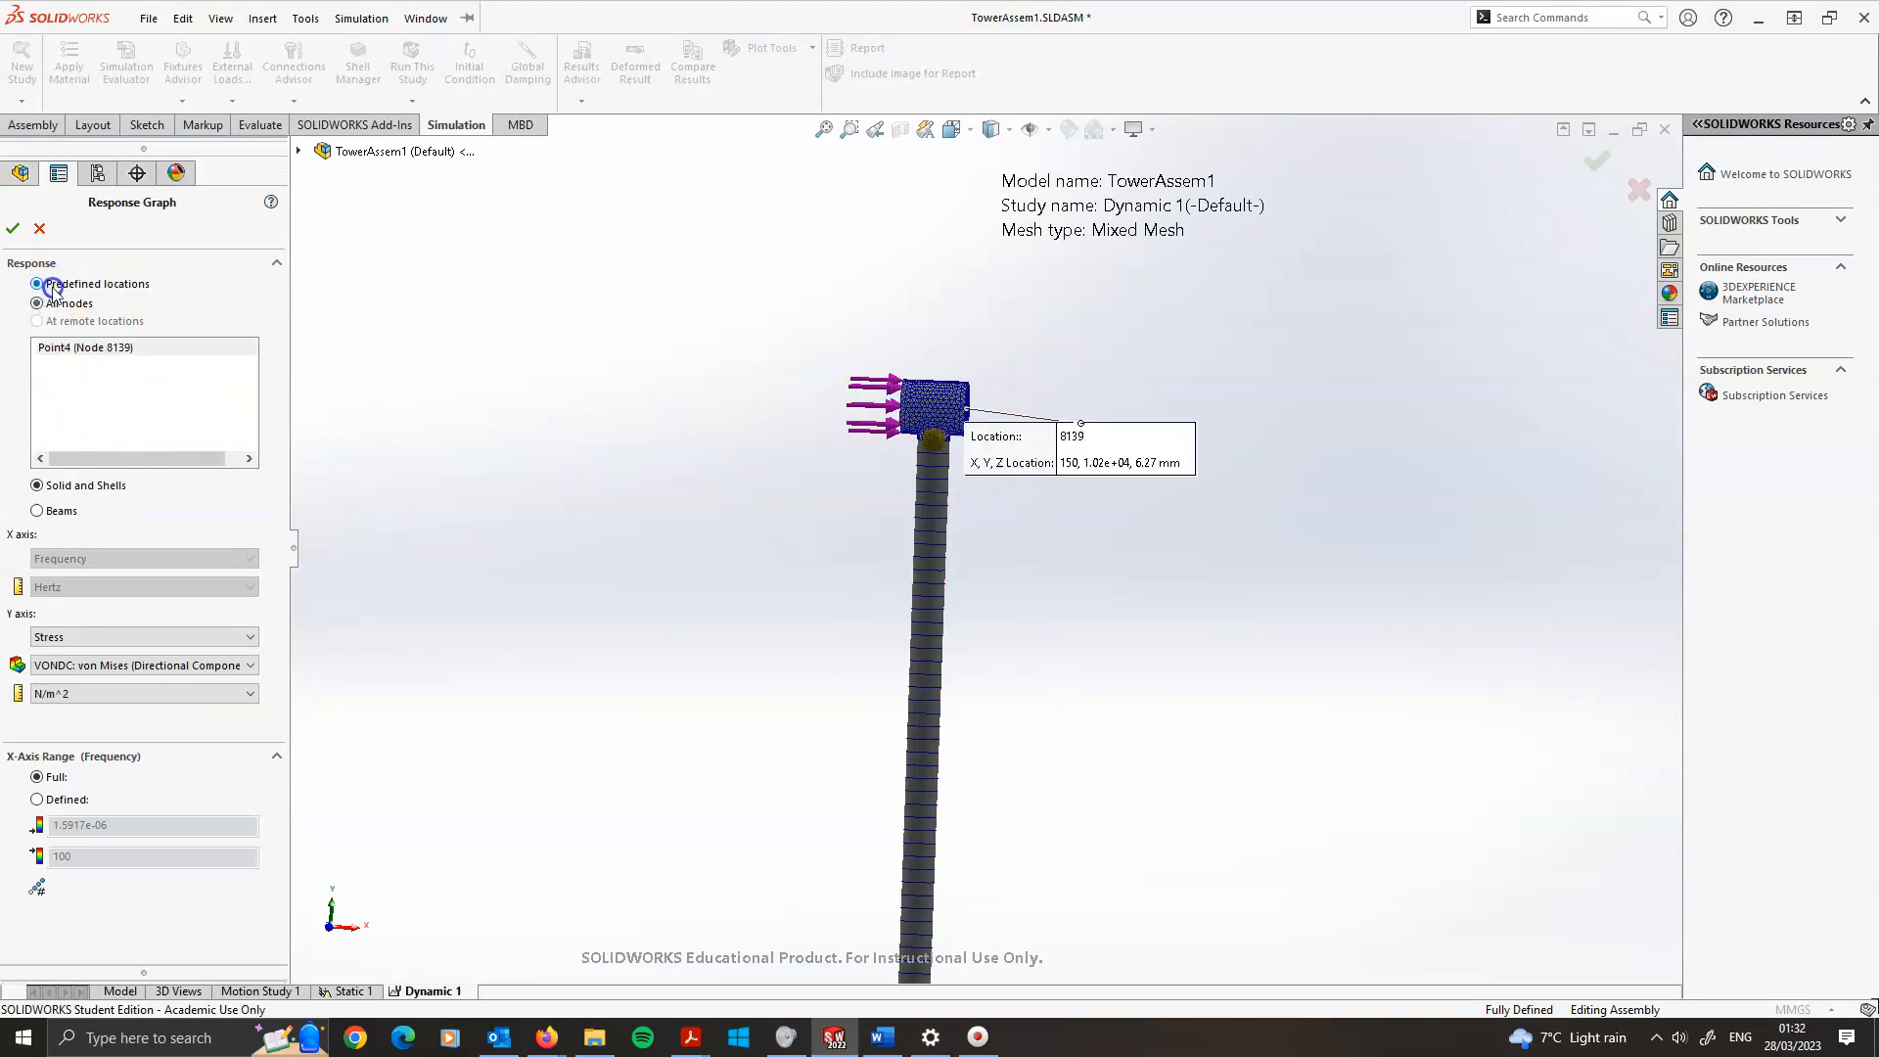
{"action": "left_click", "coordinate": [137, 350]}
{"action": "middle_click_drag", "start_coordinate": [1073, 524], "coordinate": [1004, 520]}
{"action": "scroll", "coordinate": [959, 524], "scroll_direction": "down", "scroll_amount": 5}
{"action": "left_click_drag", "start_coordinate": [1051, 559], "coordinate": [1271, 410]}
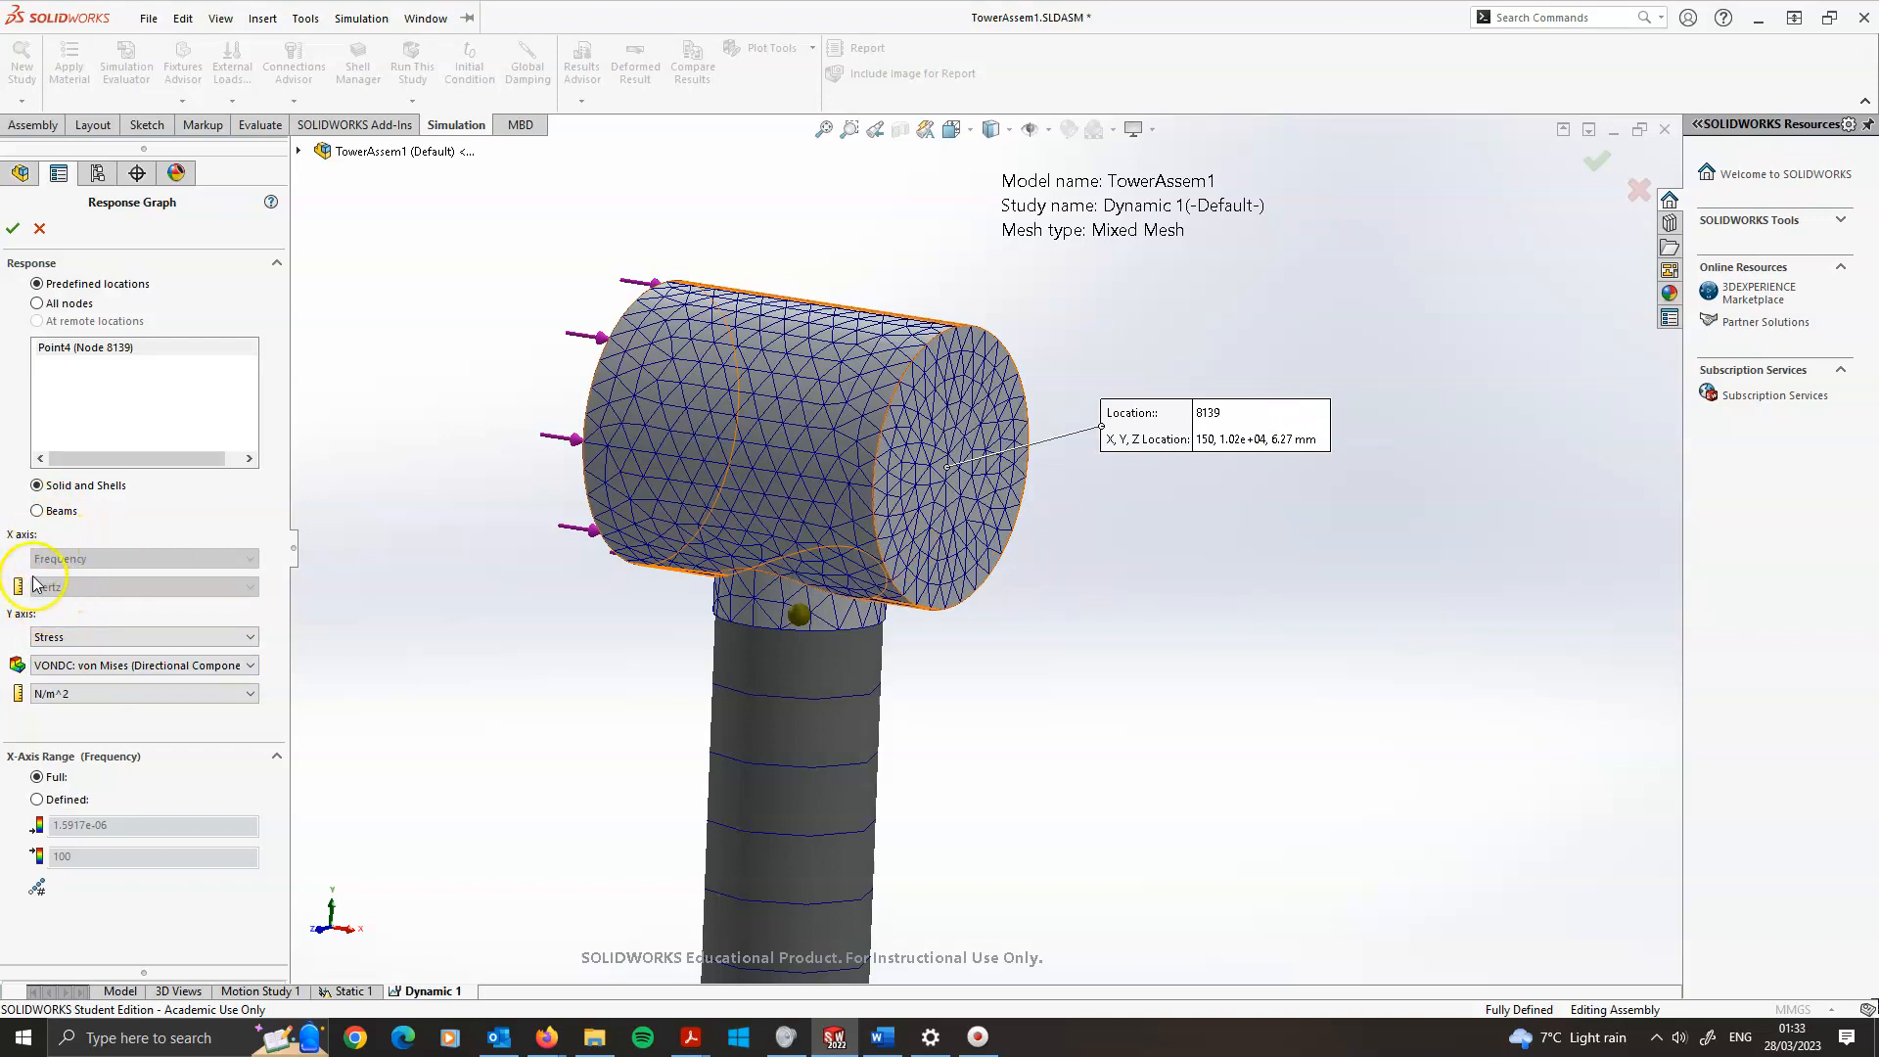
Set the response graph's Y axis to Displacement, URES: Resultant Displacement in mm, and plot it
{"action": "left_click", "coordinate": [65, 636]}
{"action": "left_click", "coordinate": [69, 653]}
{"action": "left_click", "coordinate": [70, 664]}
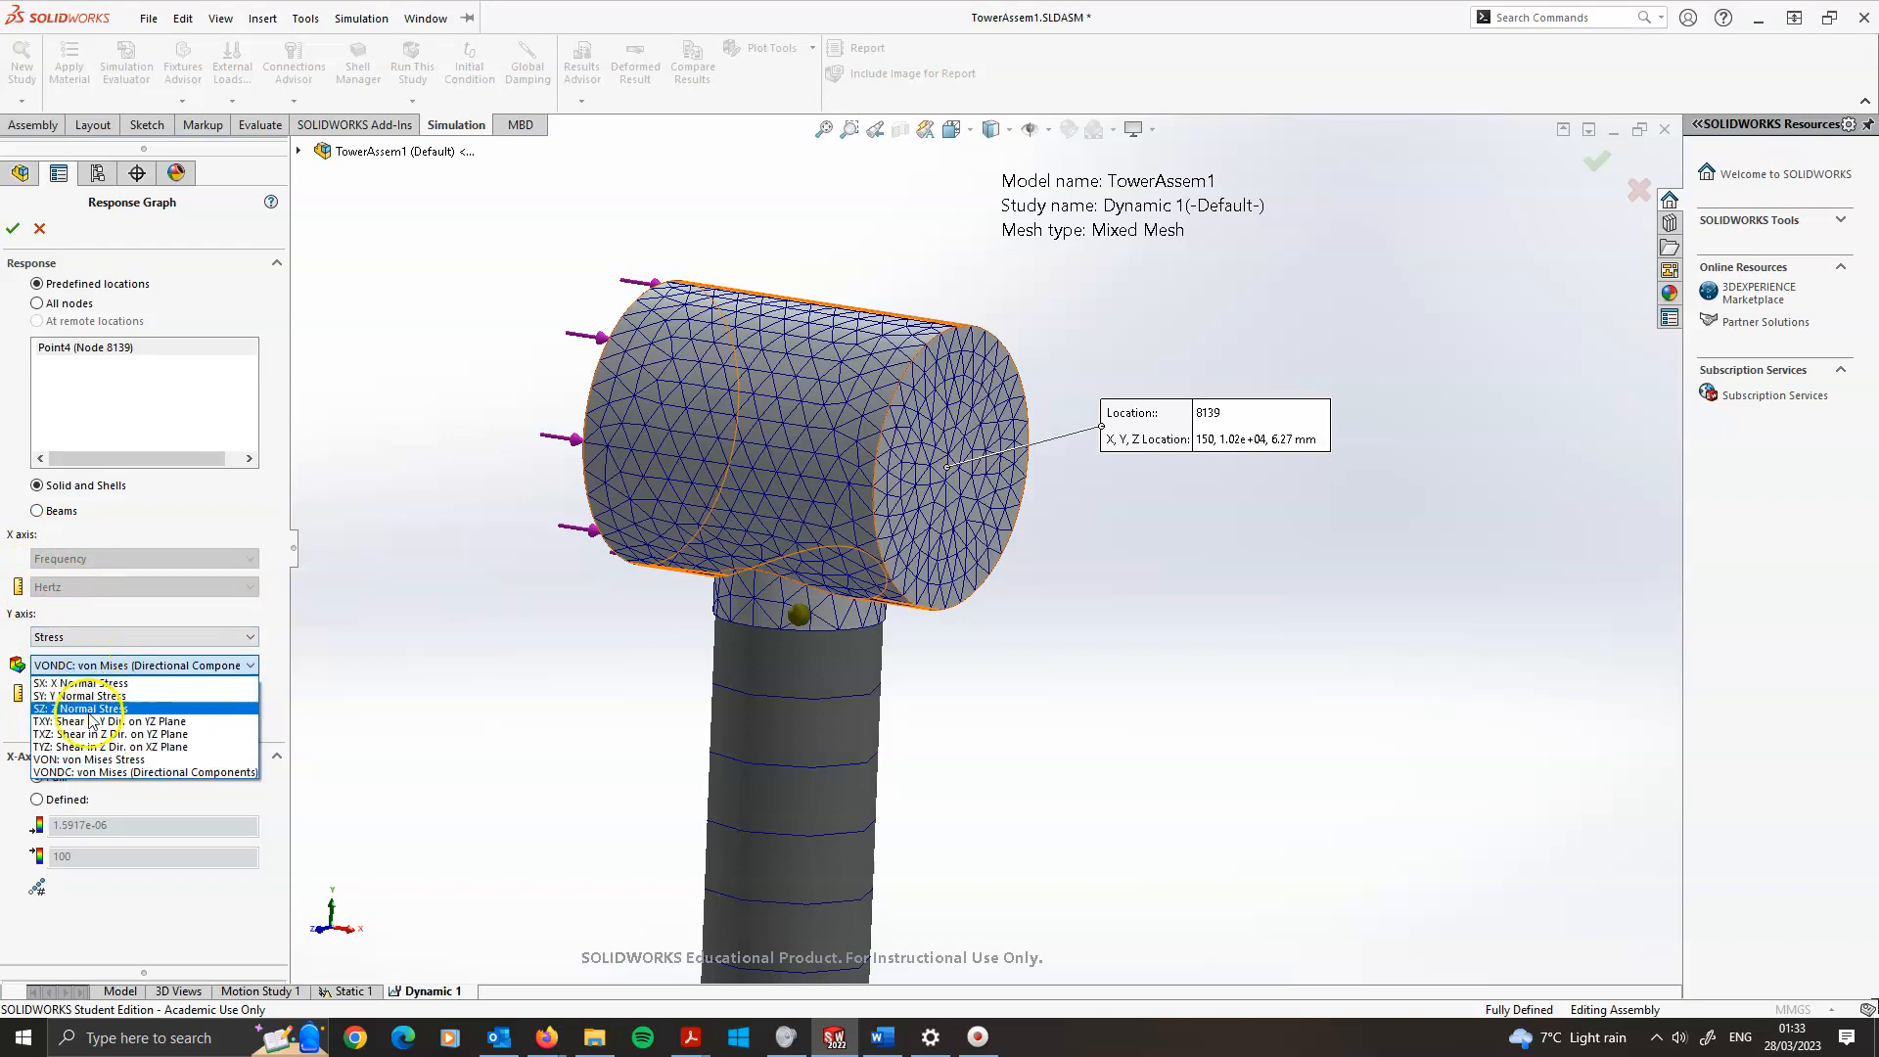
{"action": "left_click", "coordinate": [113, 665]}
{"action": "left_click", "coordinate": [110, 666]}
{"action": "left_click", "coordinate": [92, 639]}
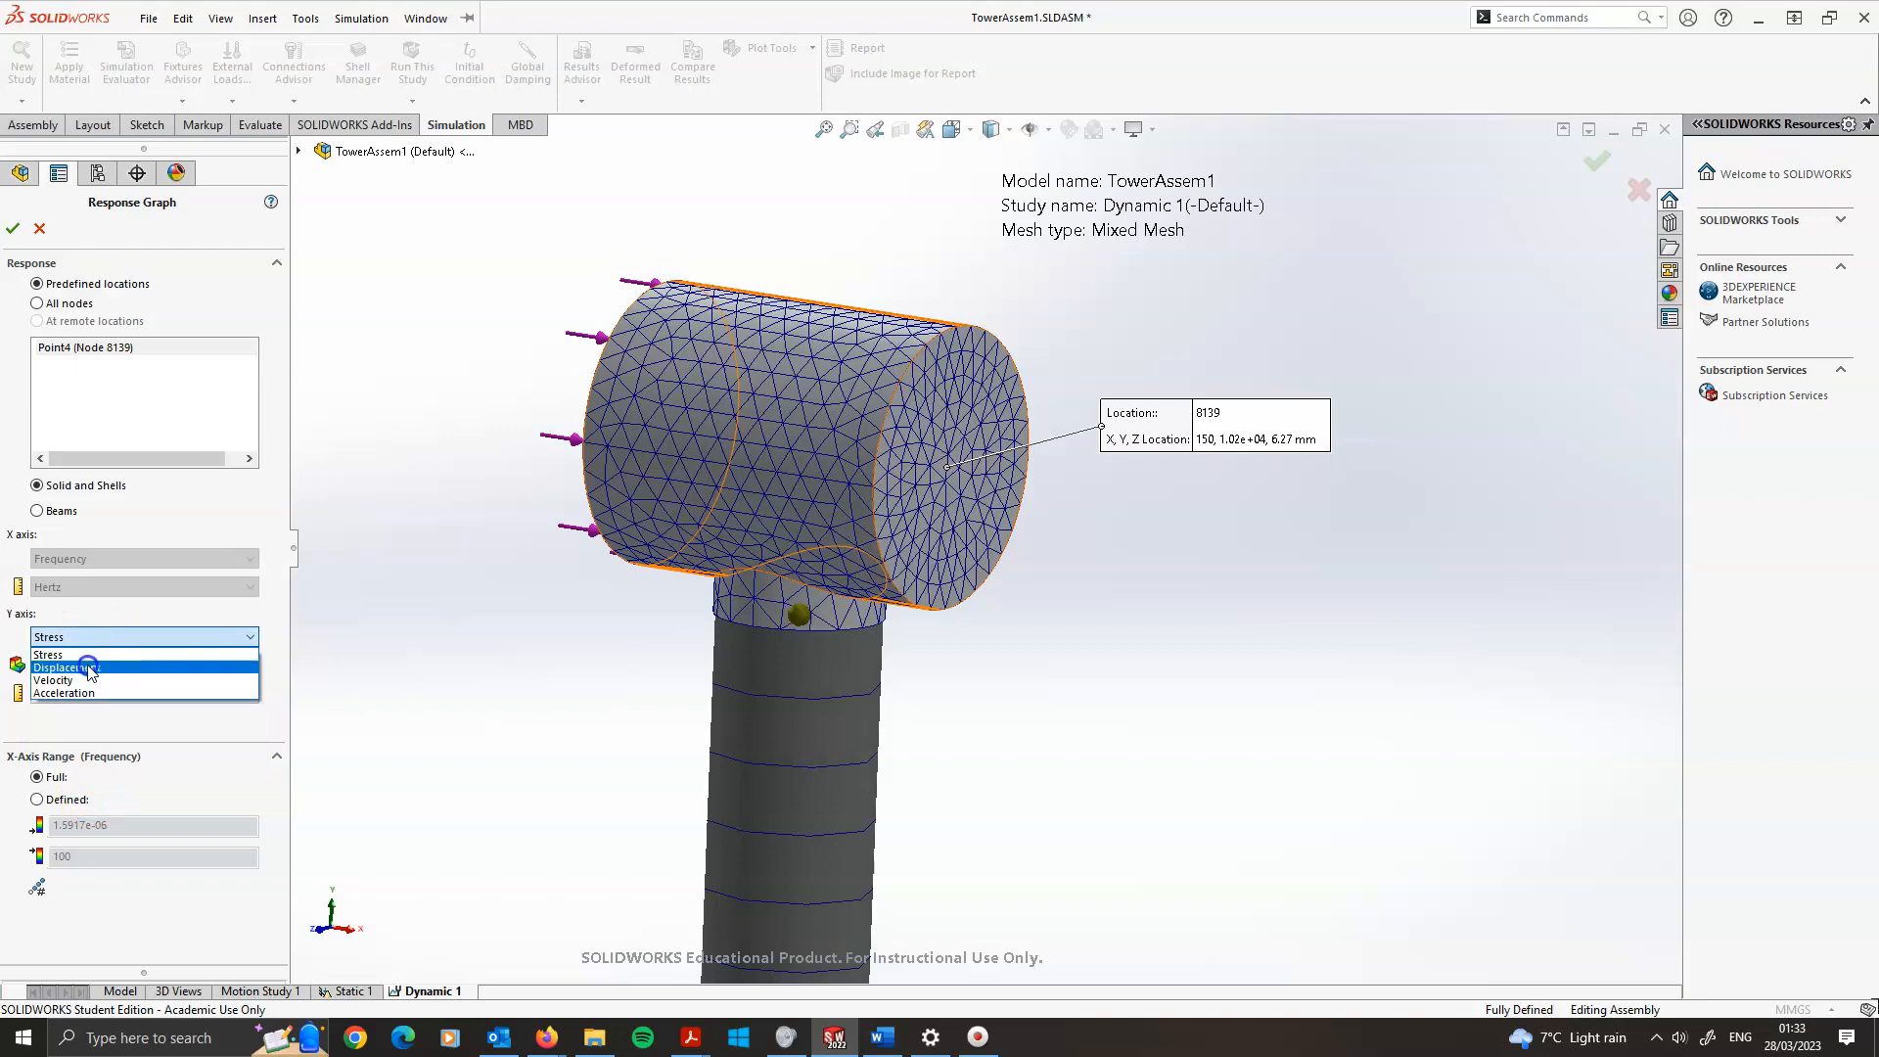
{"action": "left_click", "coordinate": [67, 665]}
{"action": "left_click", "coordinate": [118, 665]}
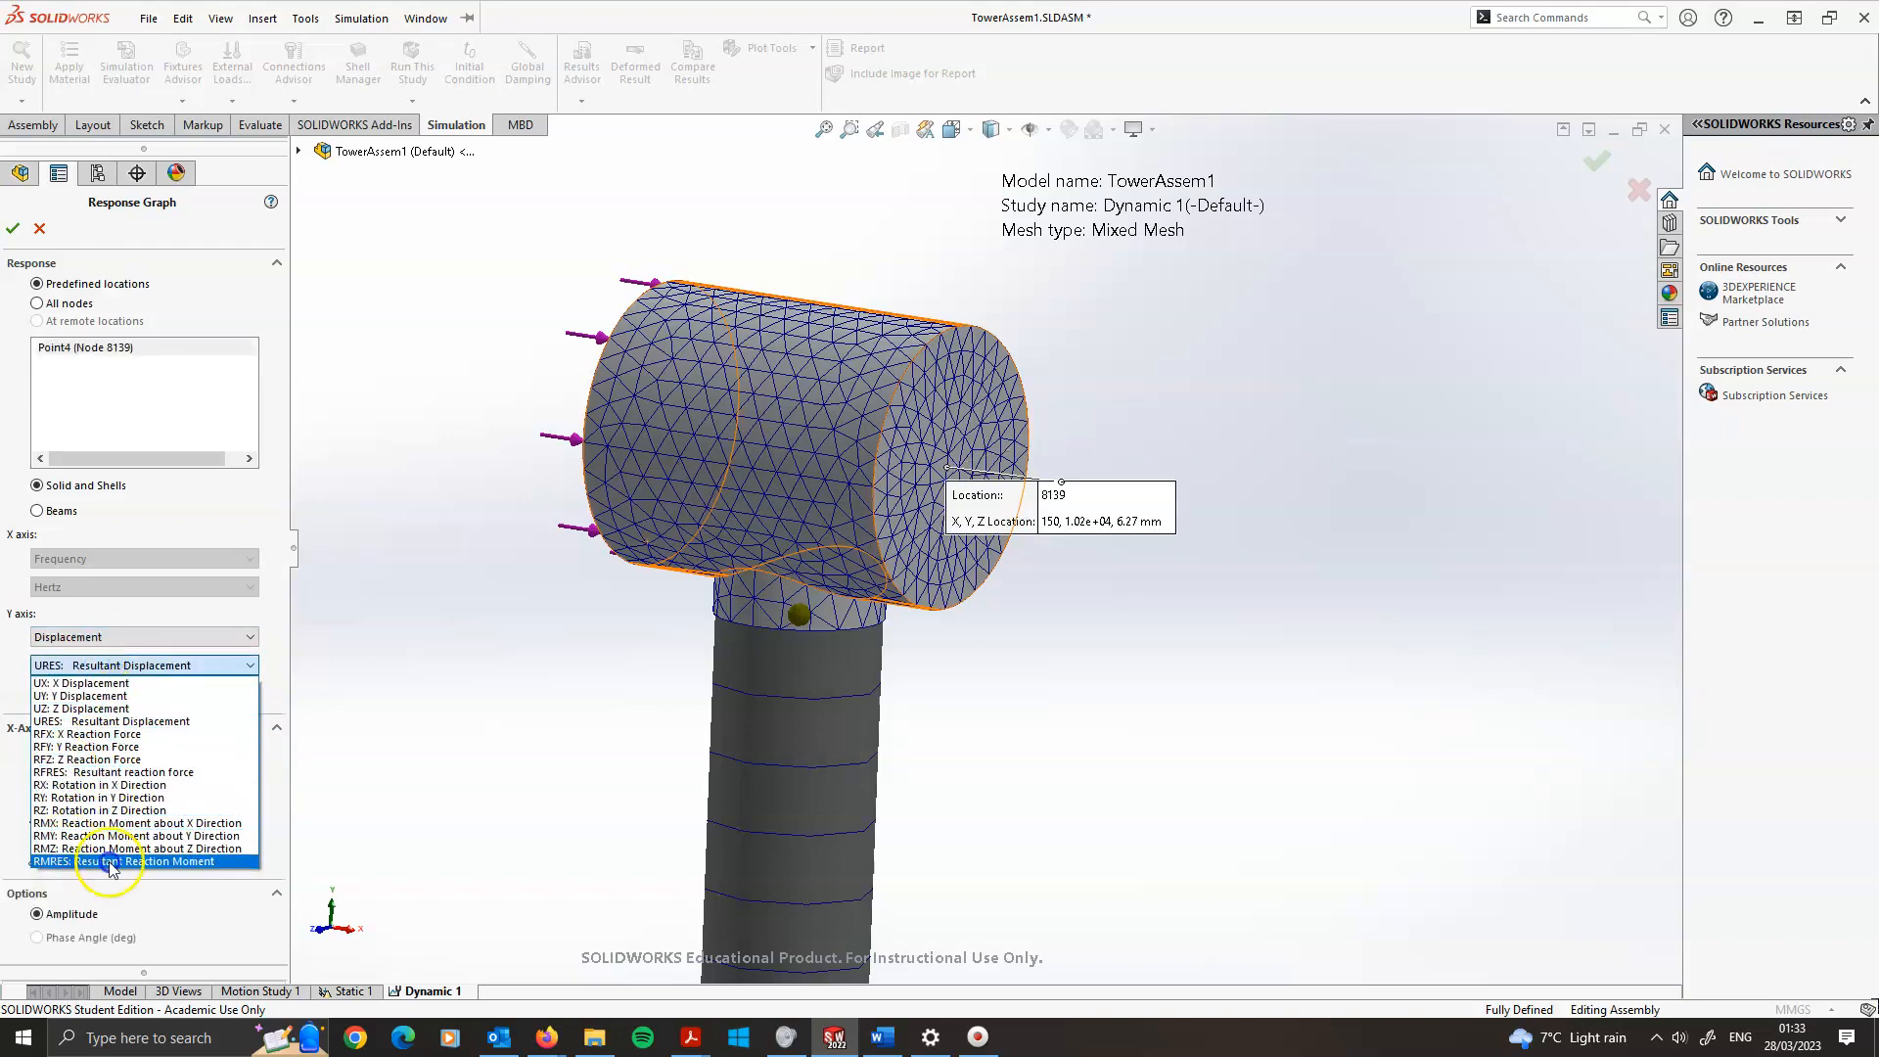
{"action": "left_click", "coordinate": [127, 665]}
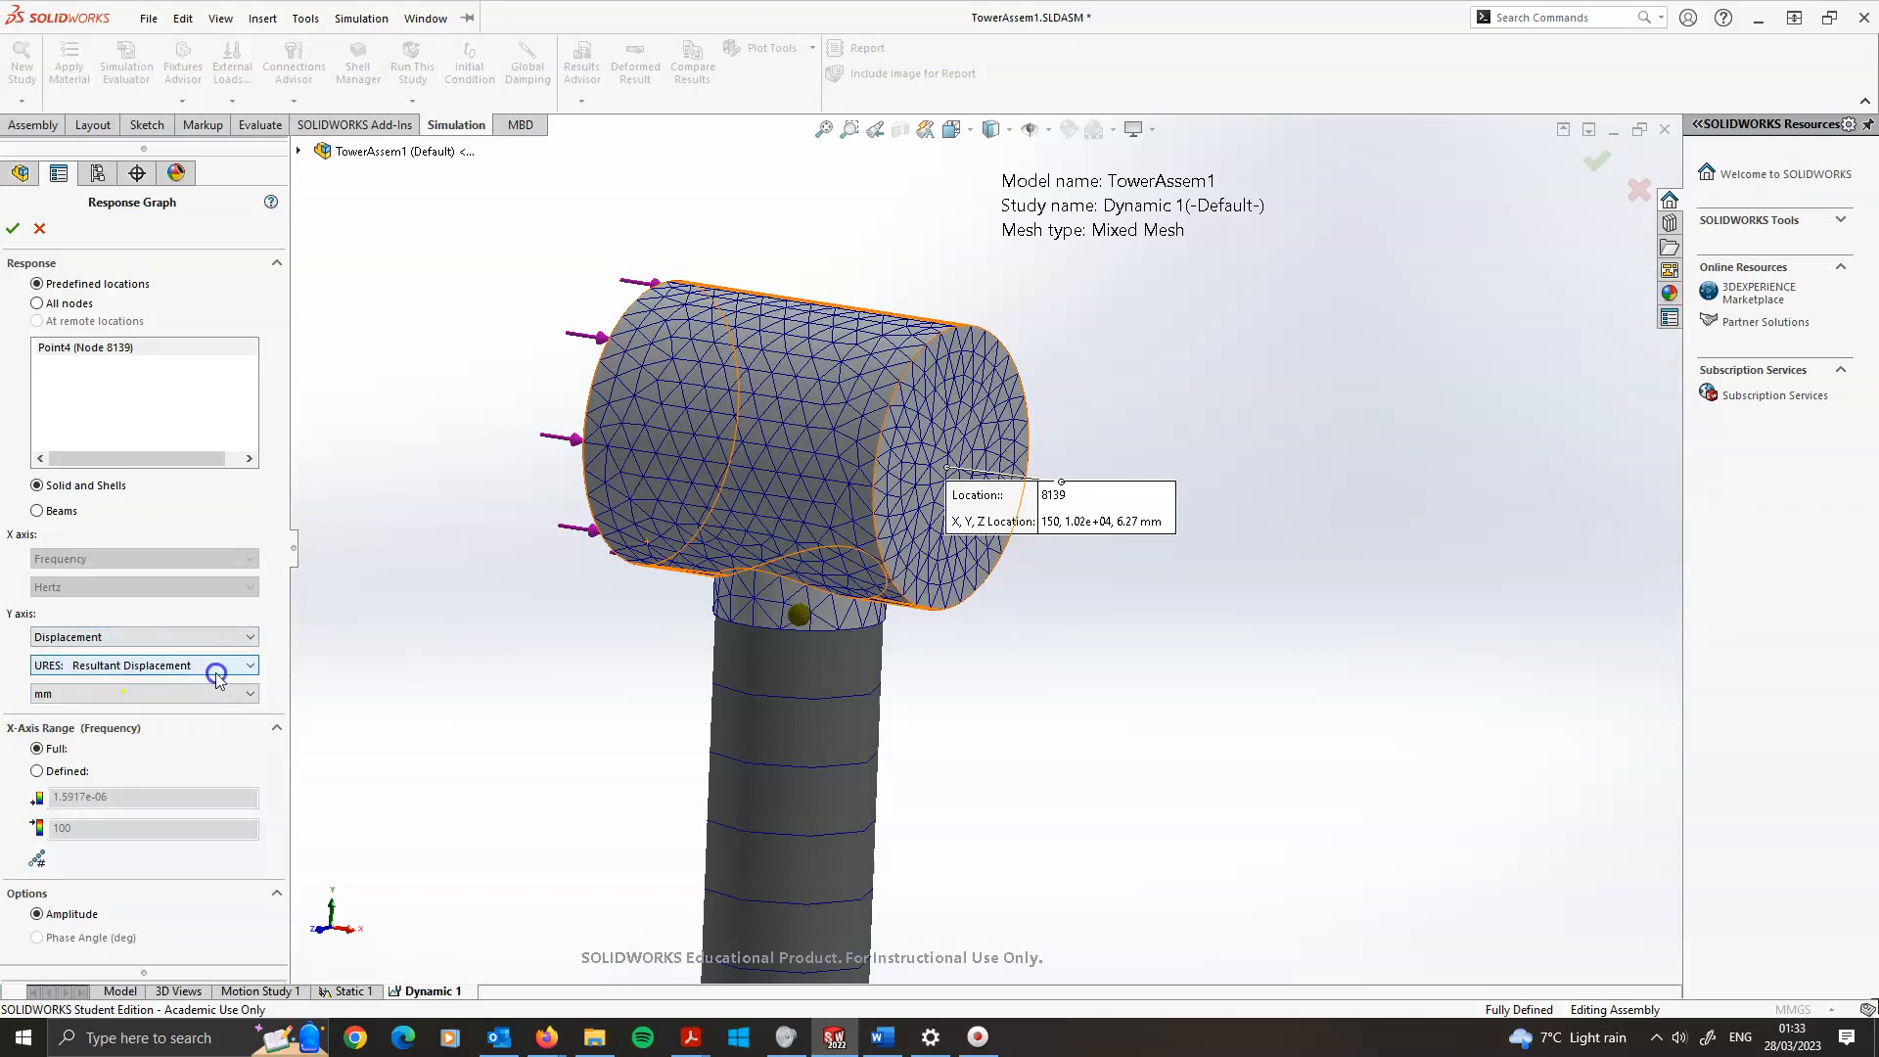
{"action": "scroll", "coordinate": [797, 483], "scroll_direction": "up", "scroll_amount": 5}
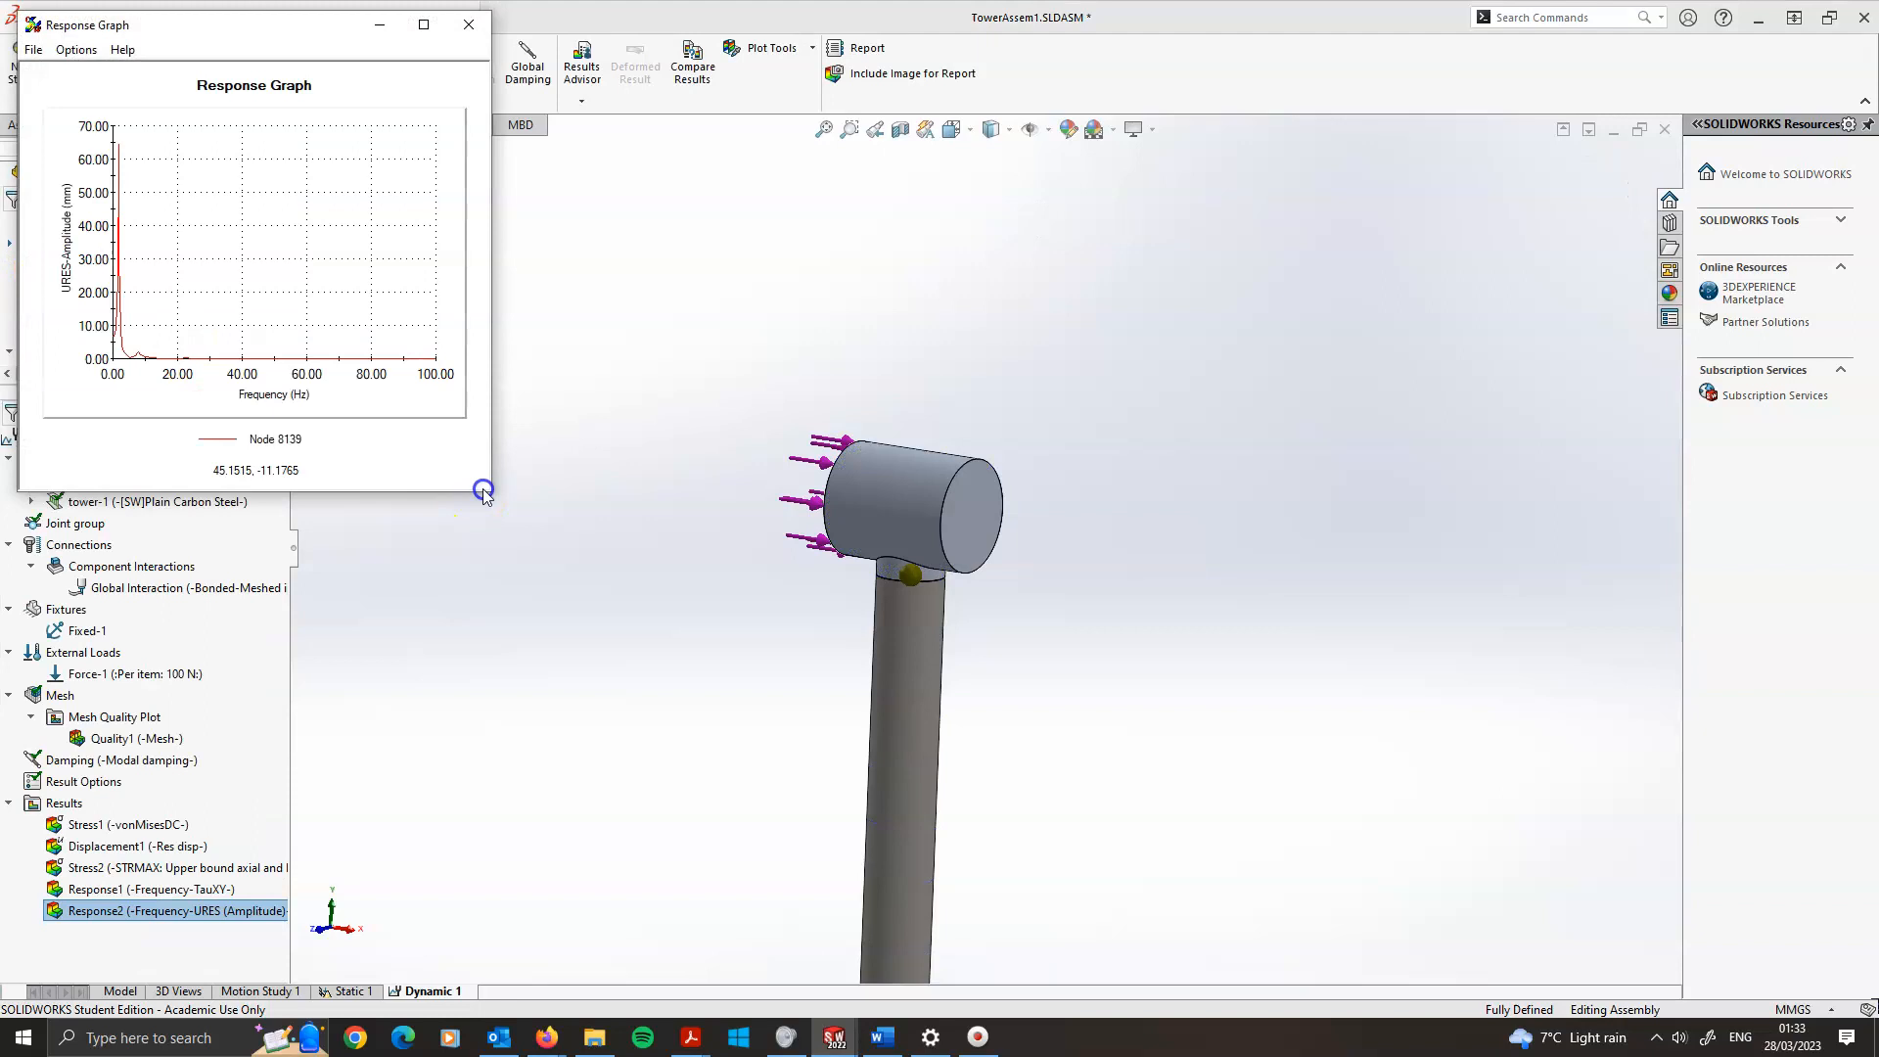
Enlarge the displacement response graph window and save its data as a file
{"action": "left_click_drag", "start_coordinate": [492, 496], "coordinate": [1363, 824]}
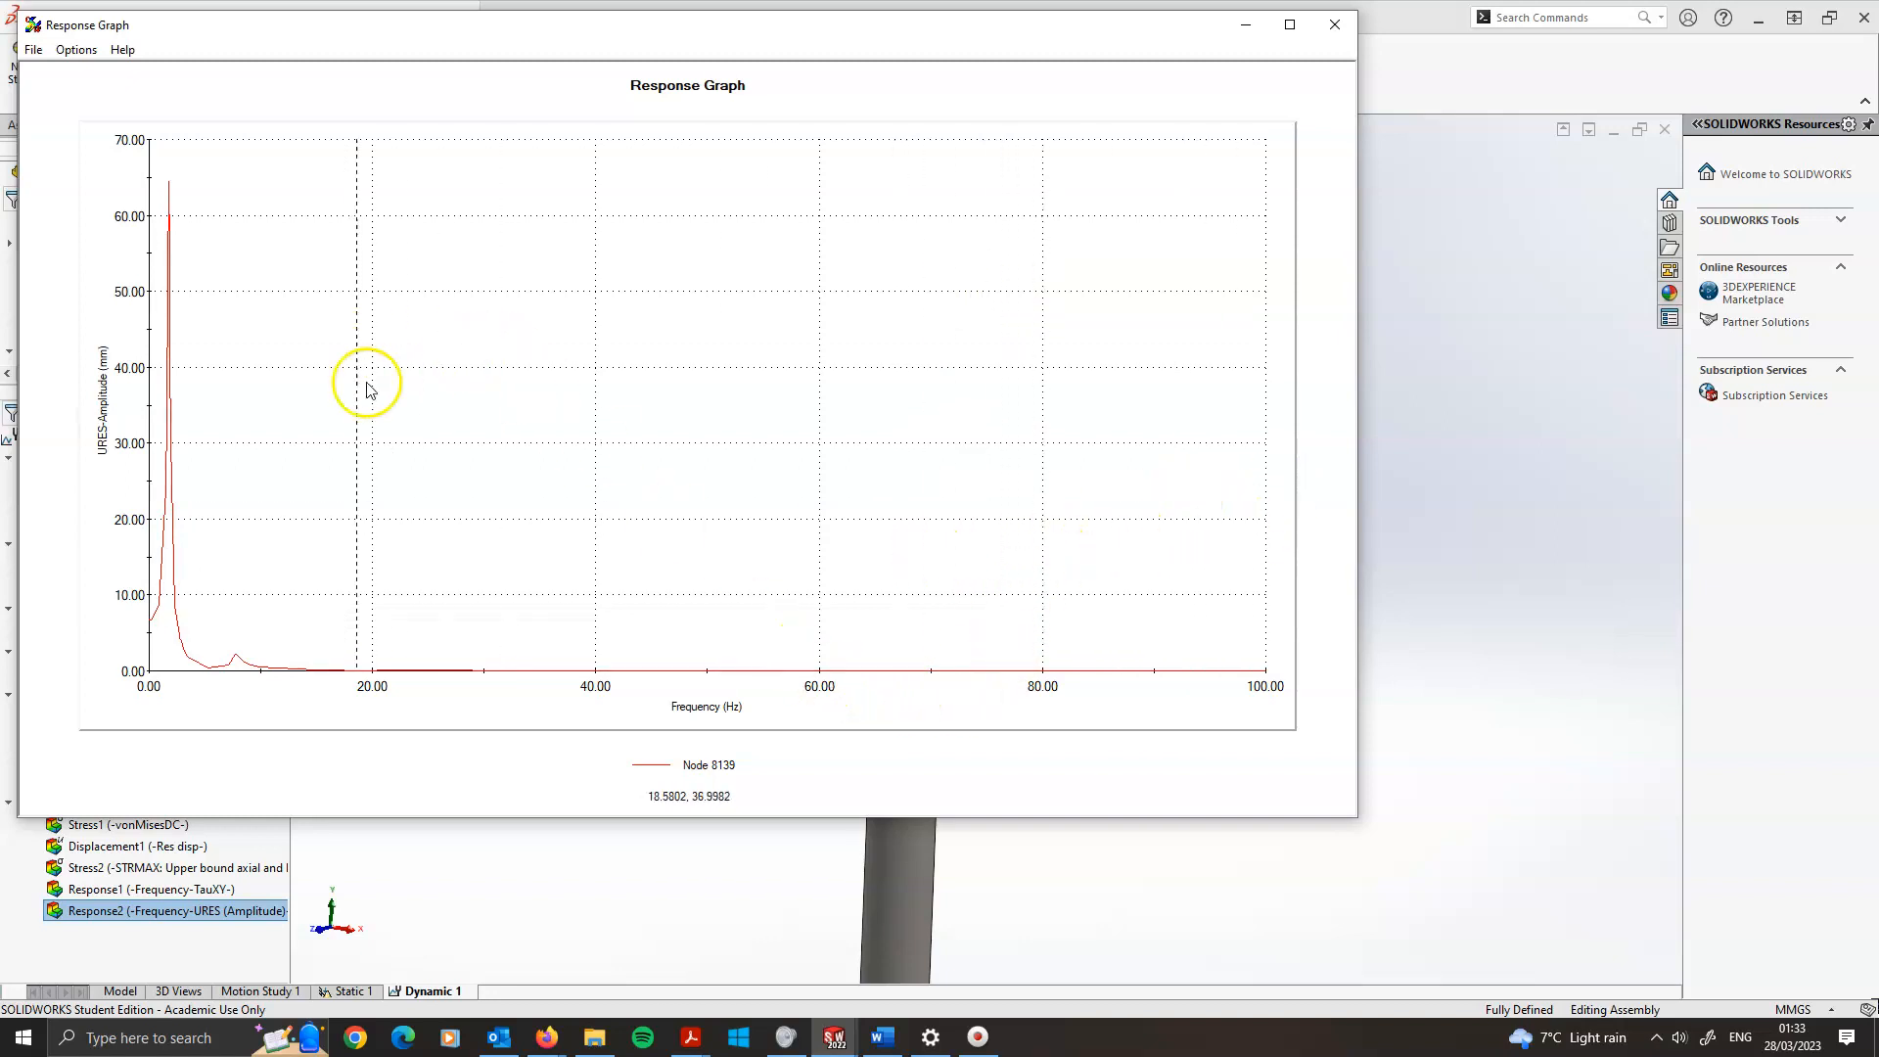
{"action": "left_click_drag", "start_coordinate": [1065, 39], "coordinate": [1422, 696]}
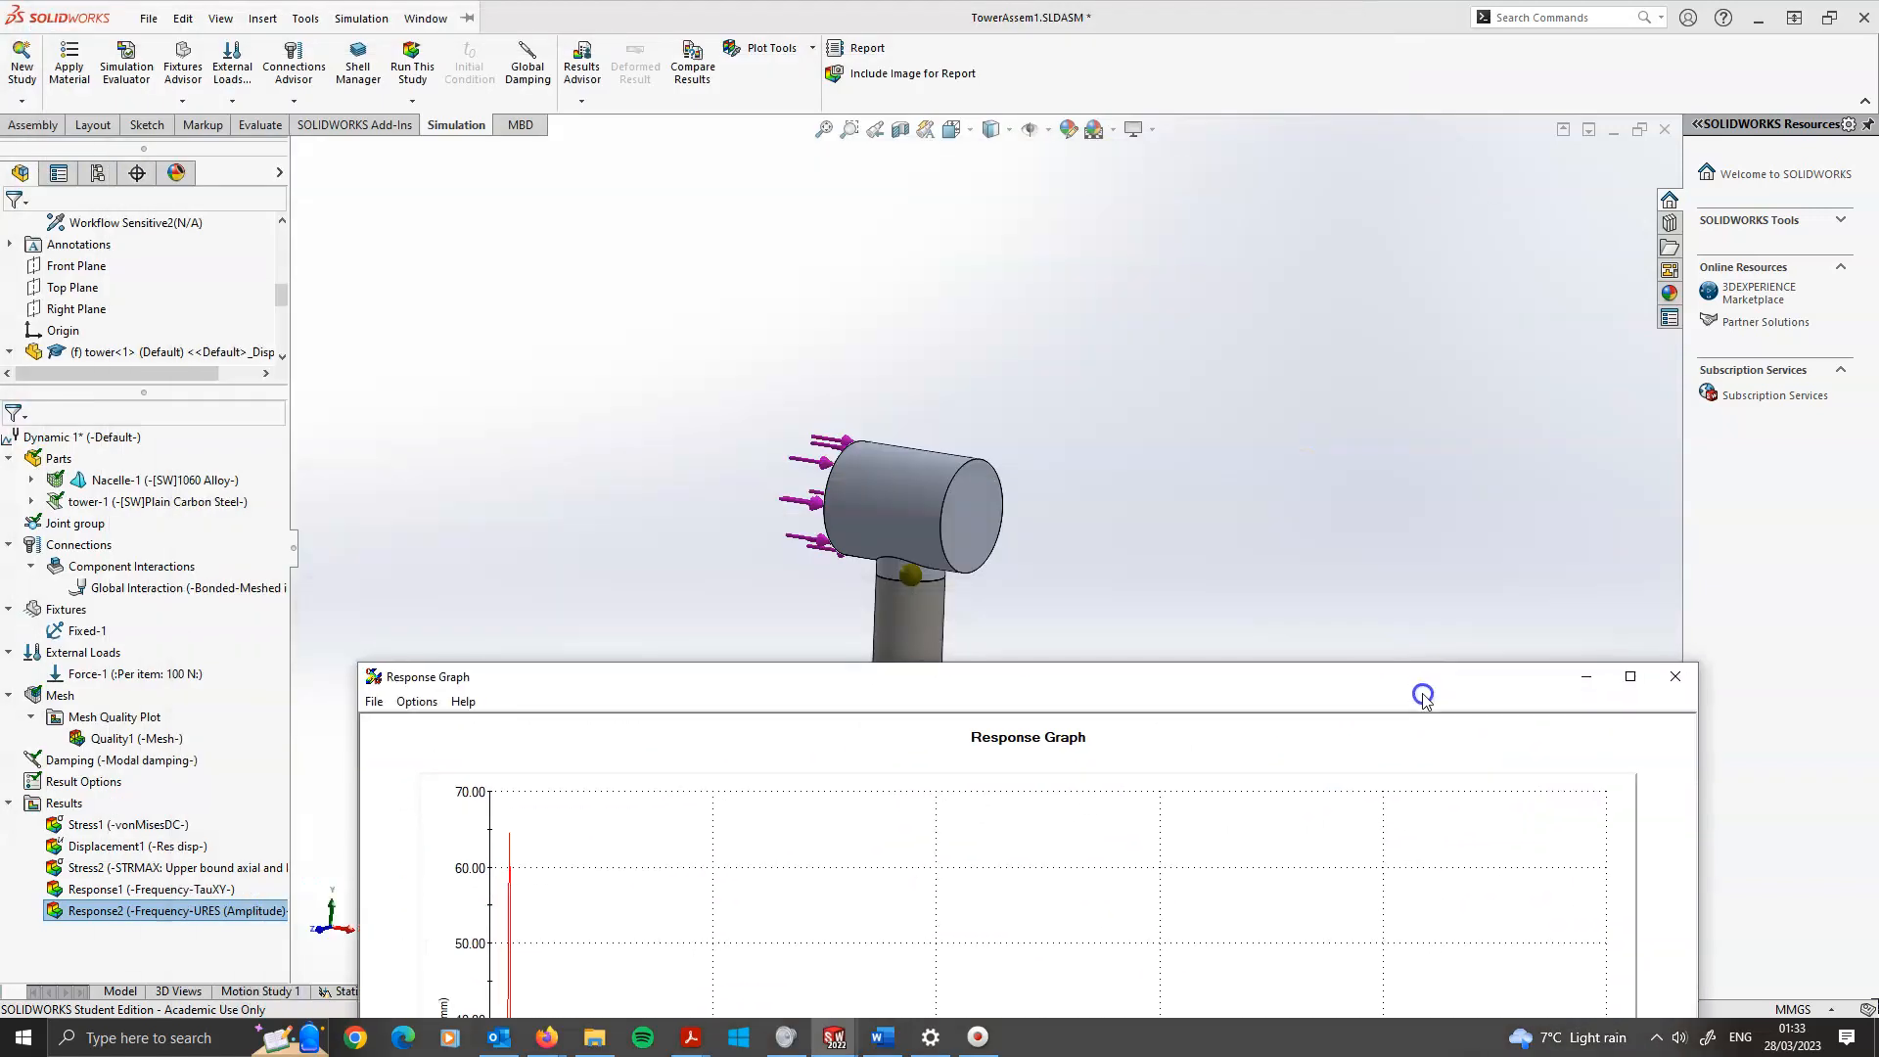
{"action": "left_click_drag", "start_coordinate": [1131, 708], "coordinate": [976, 327]}
{"action": "left_click_drag", "start_coordinate": [871, 296], "coordinate": [749, 140]}
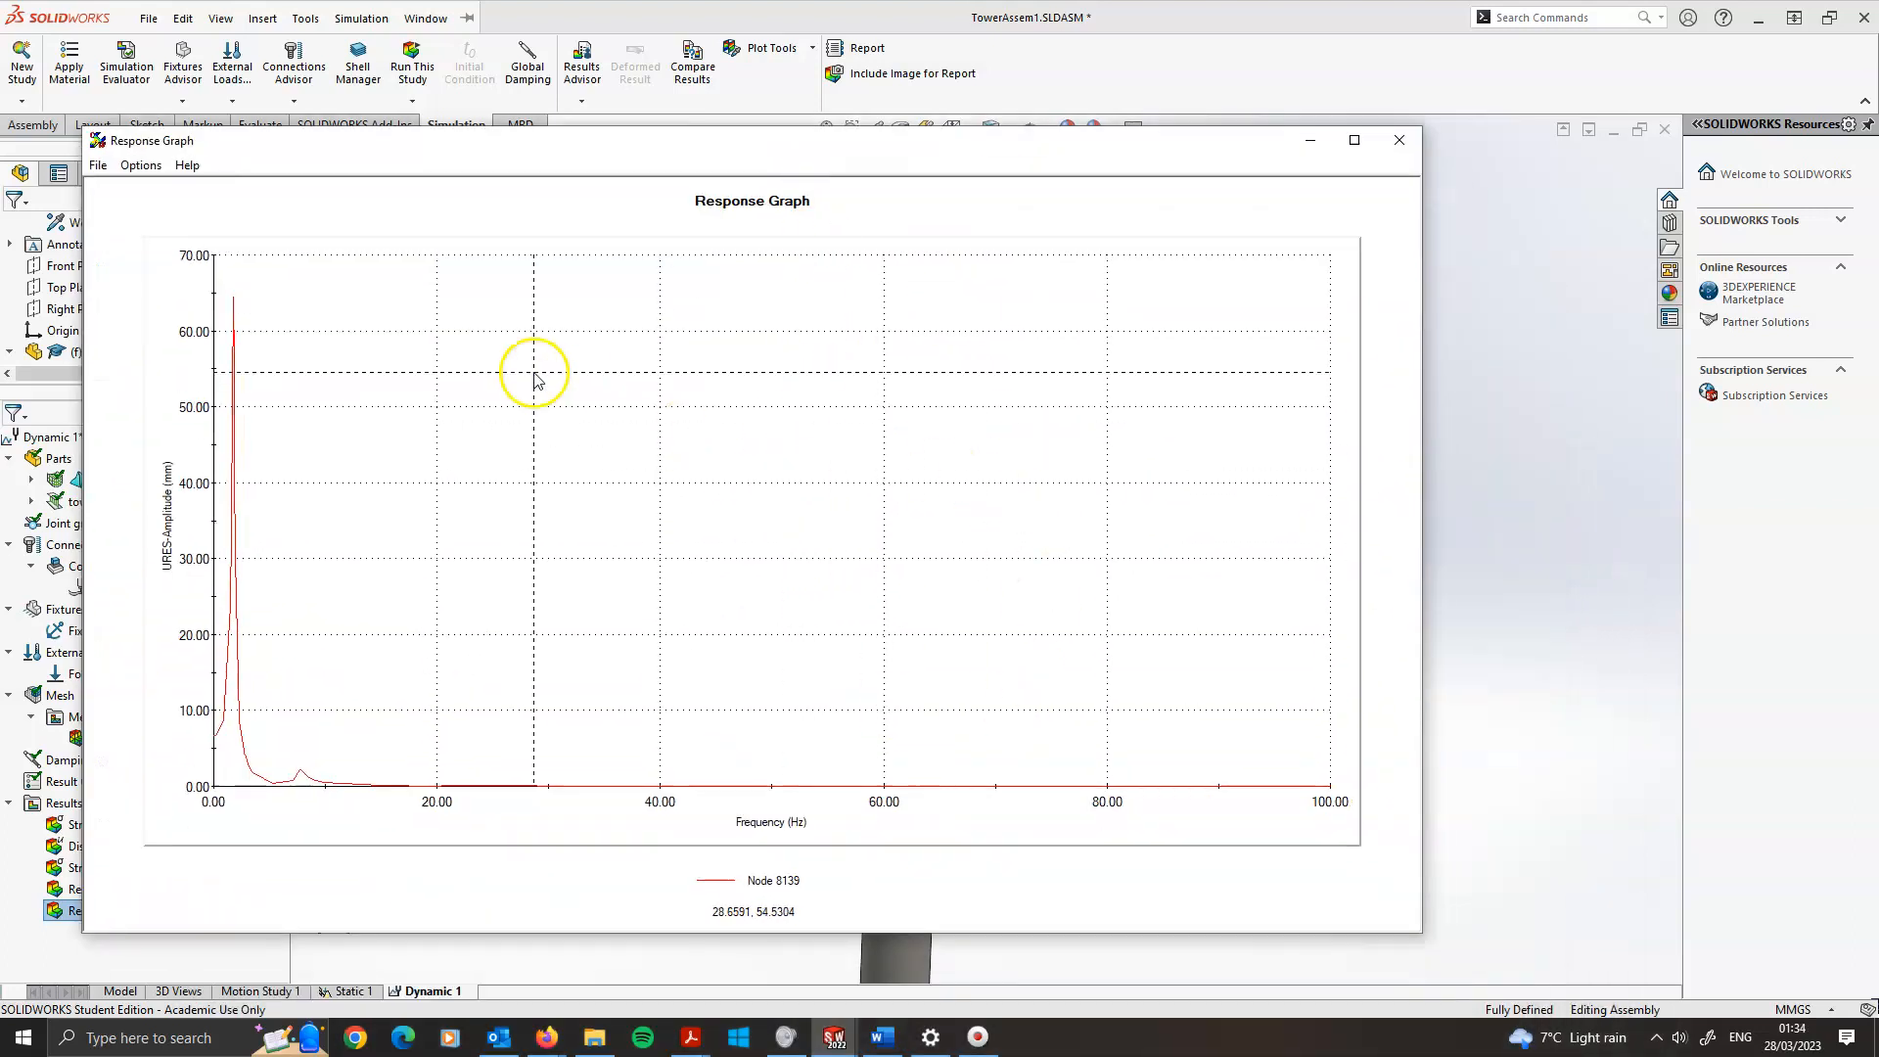
{"action": "left_click", "coordinate": [99, 165]}
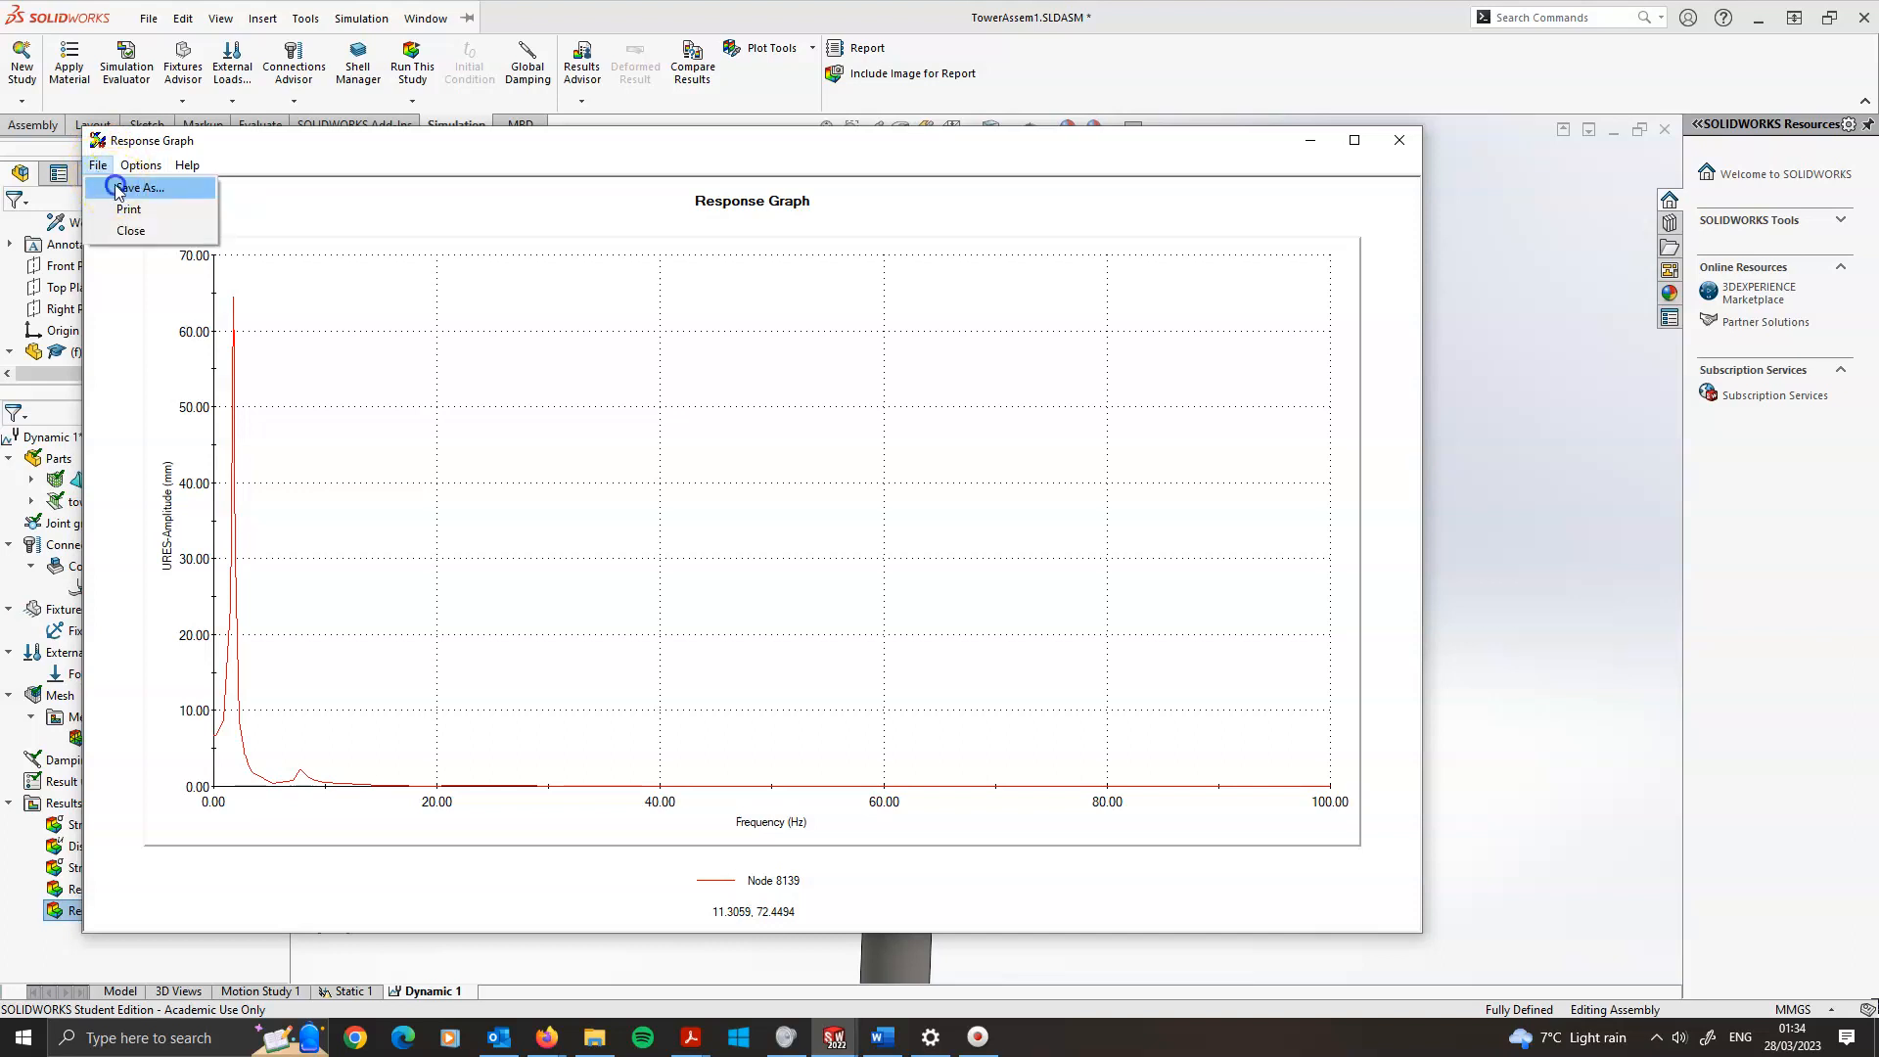
{"action": "left_click", "coordinate": [116, 189]}
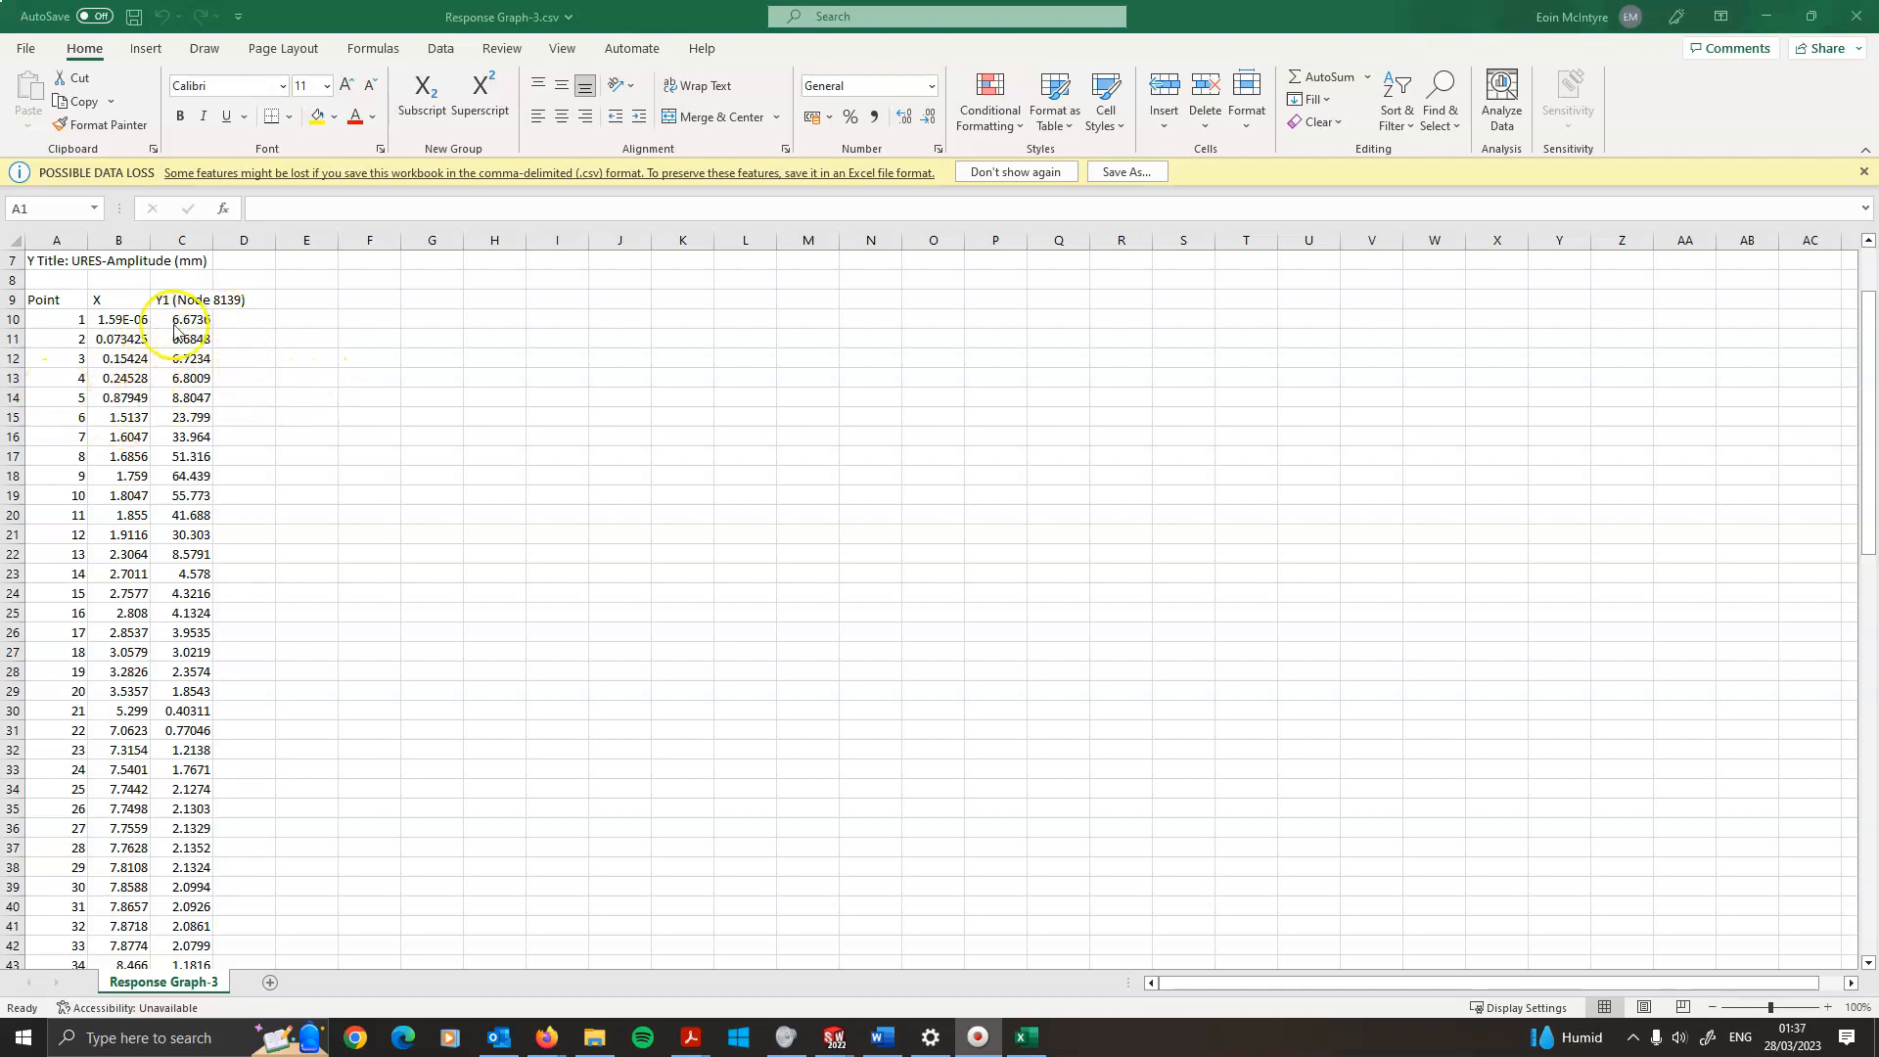
Select the X and Y1 (Node 8139) data columns in the spreadsheet and insert a scatter chart
{"action": "left_click", "coordinate": [119, 300]}
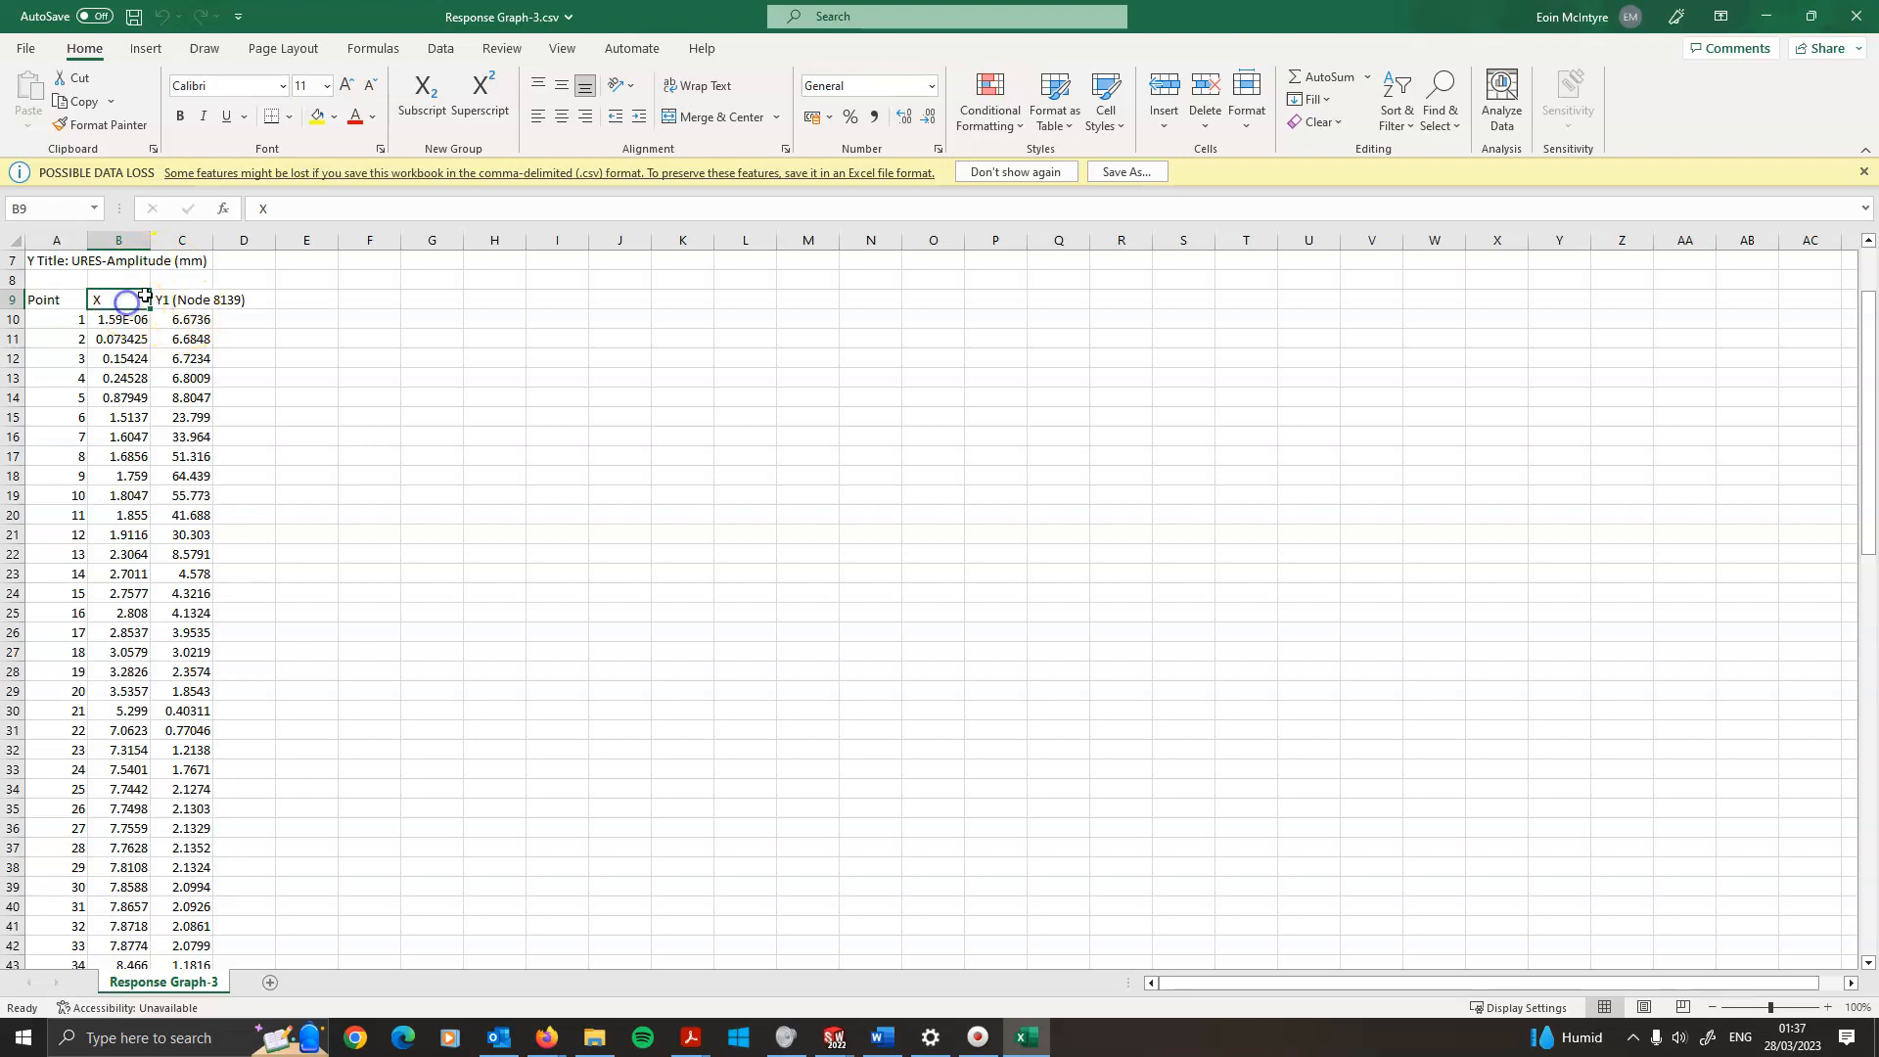
{"action": "left_click_drag", "start_coordinate": [109, 300], "coordinate": [175, 300]}
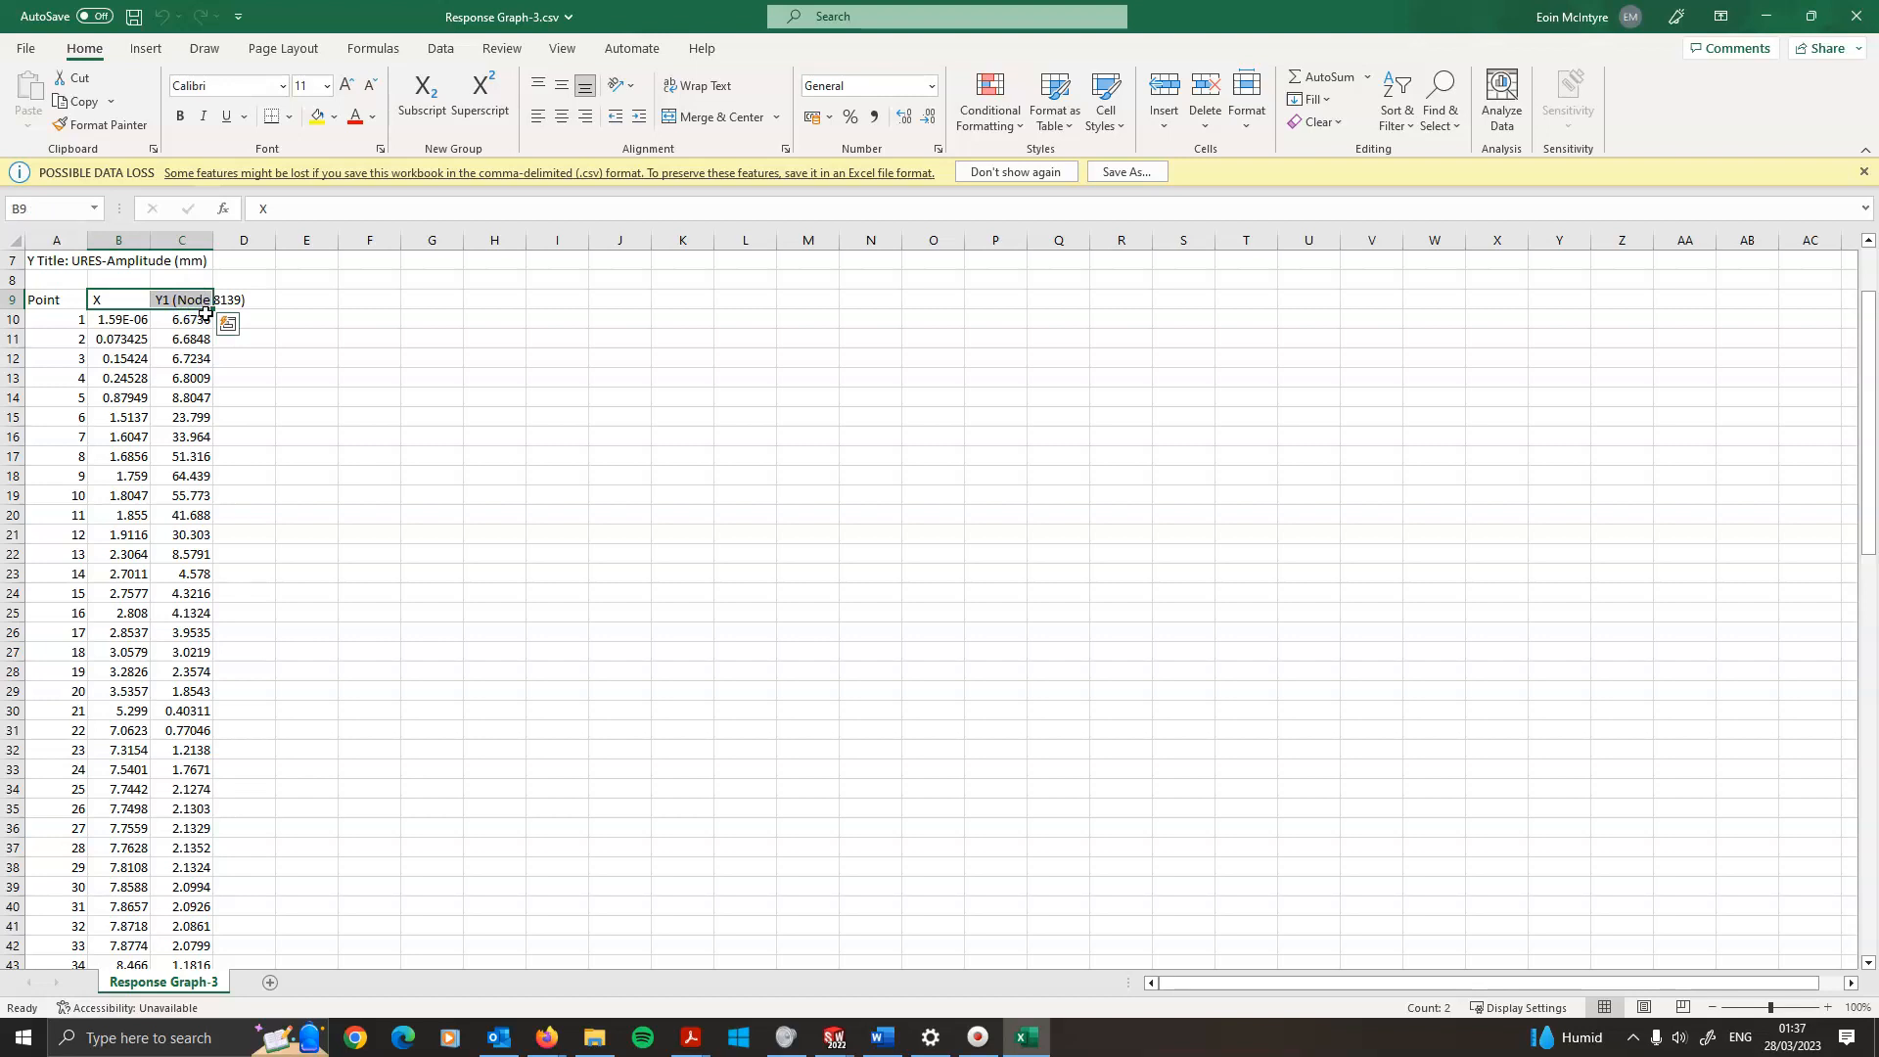
{"action": "key", "text": "ctrl+shift+Down"}
{"action": "scroll", "coordinate": [1024, 718], "scroll_direction": "up", "scroll_amount": 19}
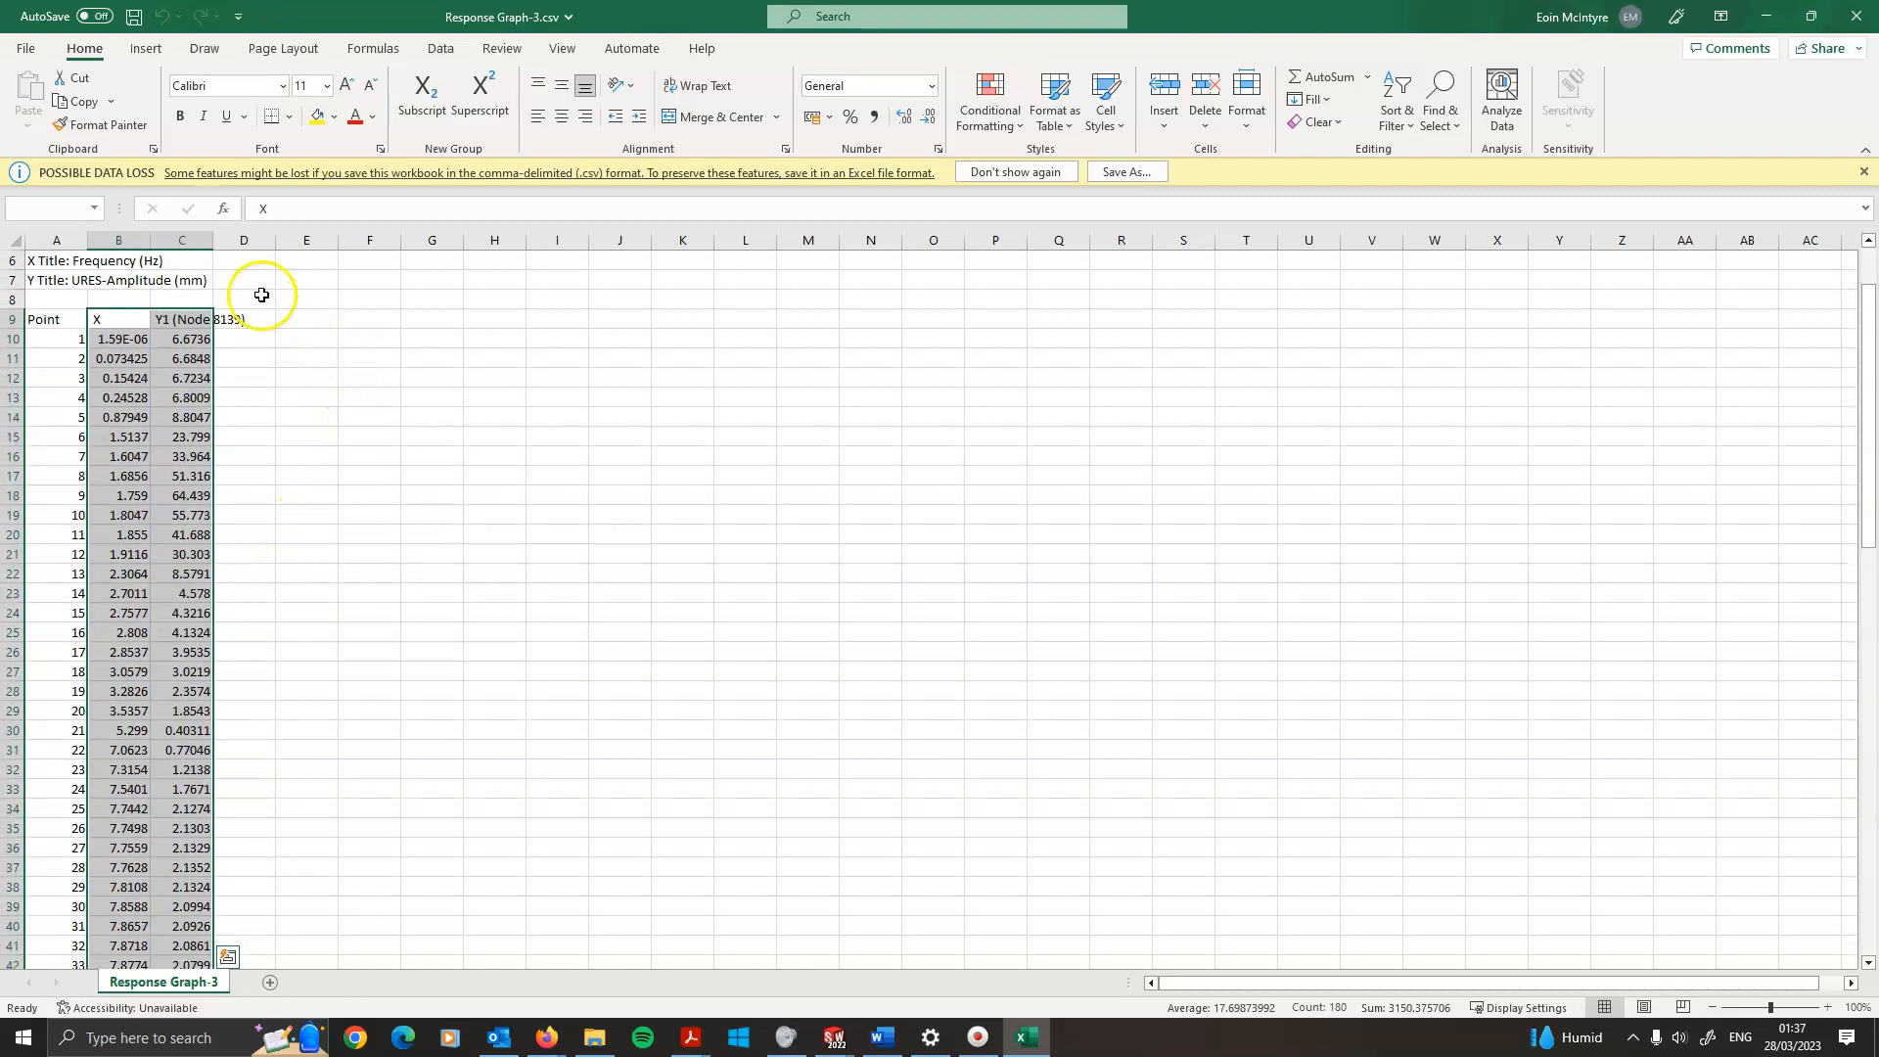
{"action": "left_click", "coordinate": [144, 49]}
{"action": "left_click", "coordinate": [908, 123]}
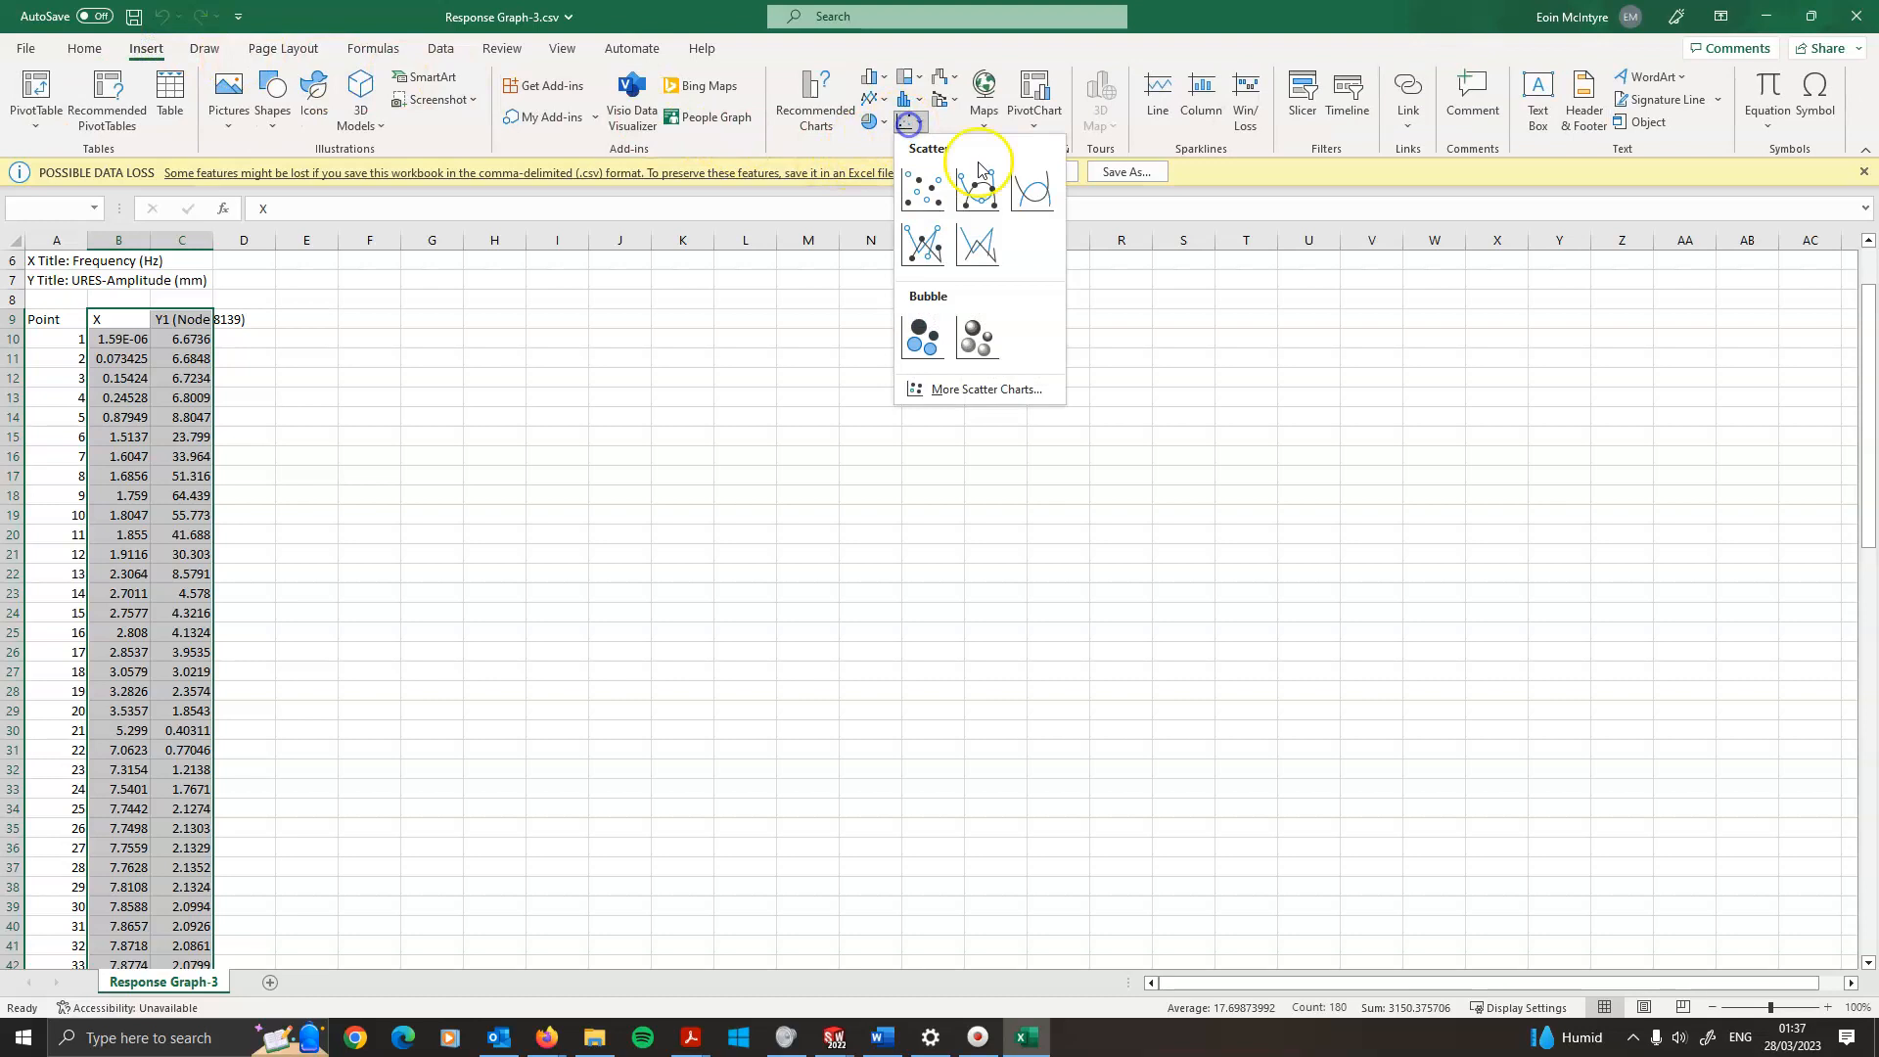
{"action": "left_click", "coordinate": [934, 206]}
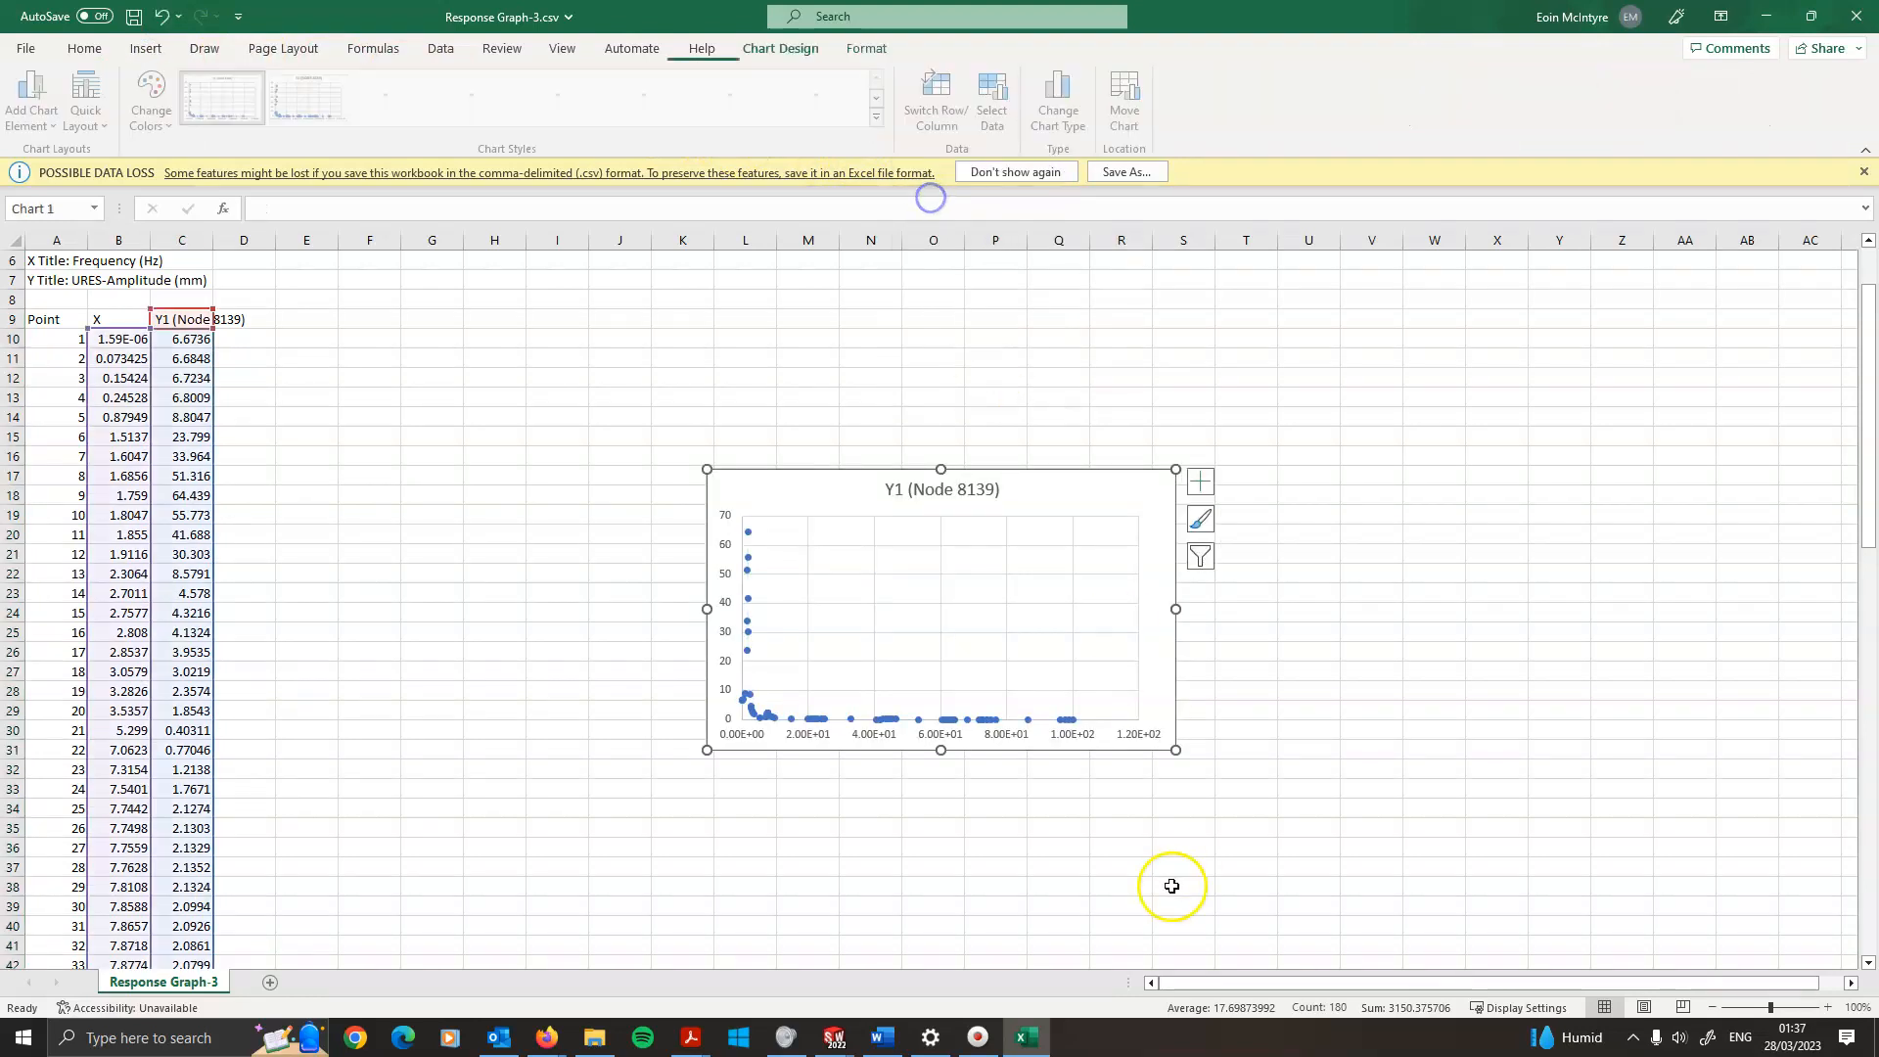
Enlarge the Y1 (Node 8139) scatter chart in the spreadsheet
{"action": "left_click_drag", "start_coordinate": [1175, 750], "coordinate": [1471, 947]}
{"action": "scroll", "coordinate": [943, 764], "scroll_direction": "down", "scroll_amount": 2}
{"action": "scroll", "coordinate": [854, 779], "scroll_direction": "down", "scroll_amount": 1}
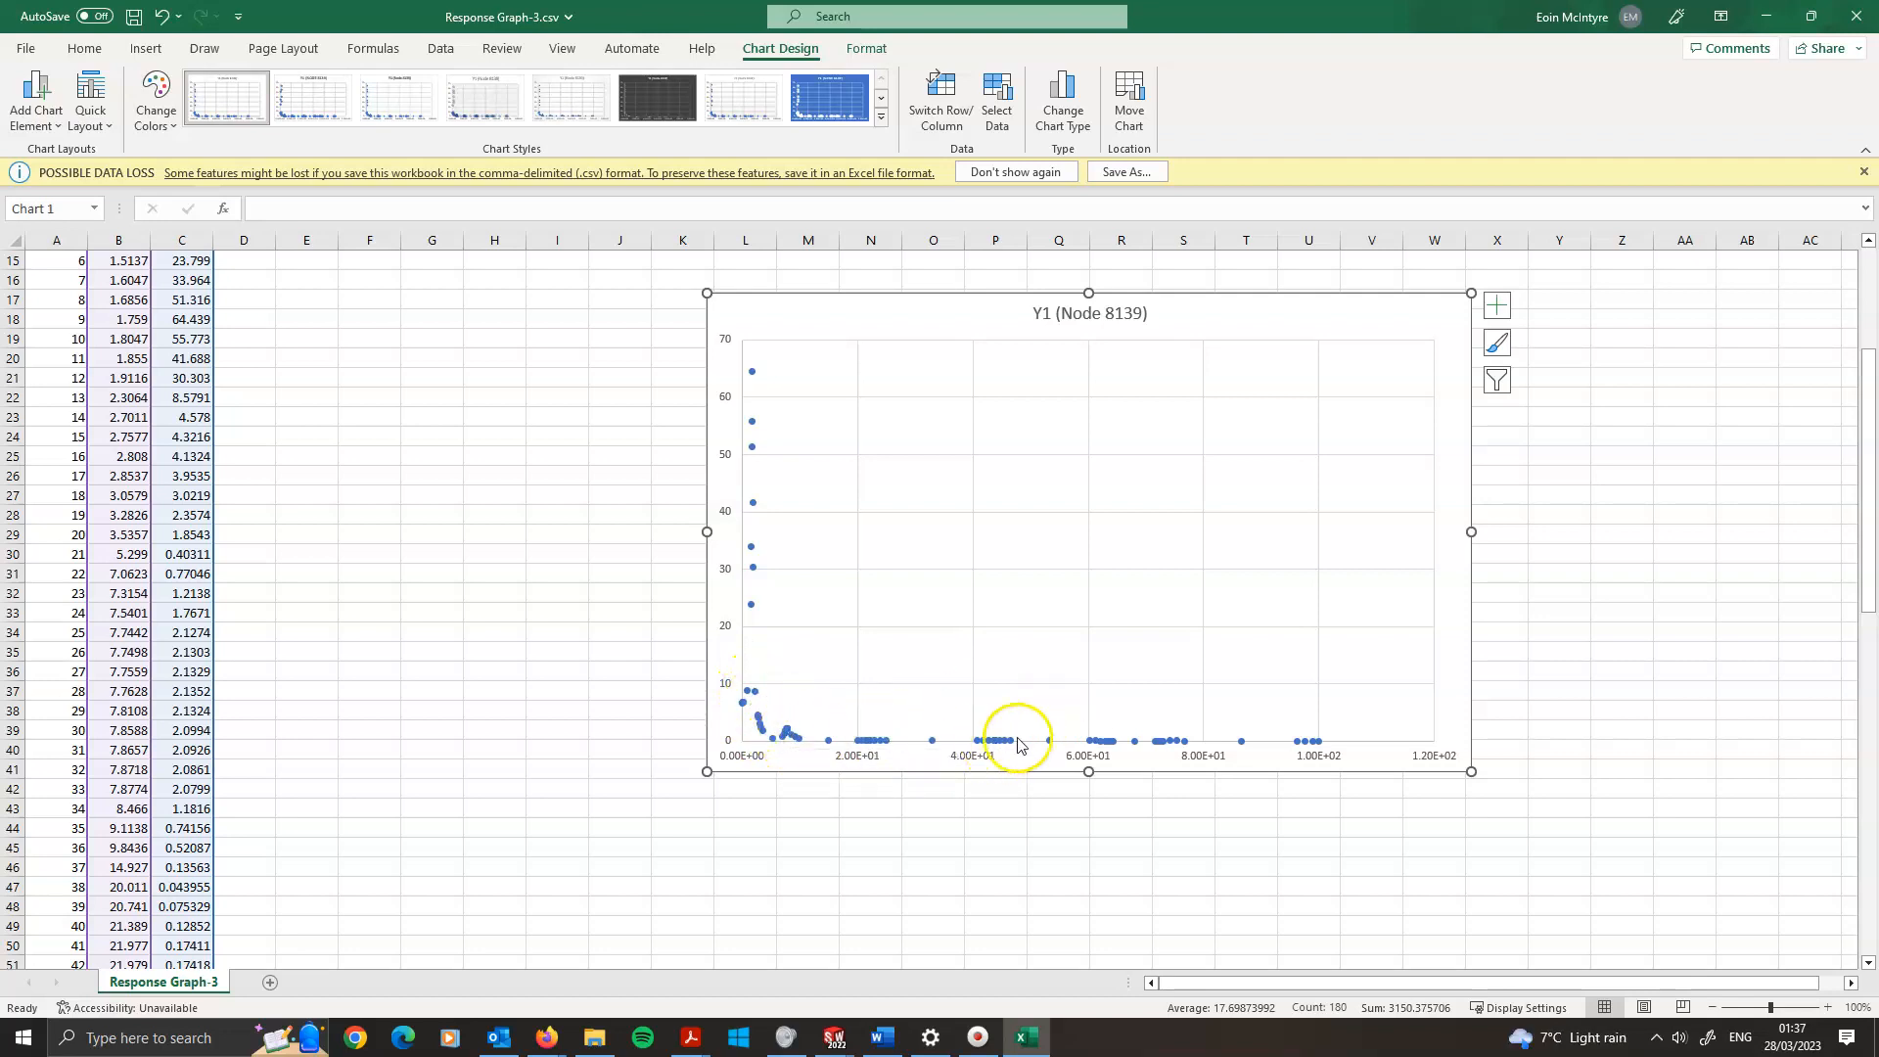
{"action": "mouse_move", "coordinate": [1182, 744]}
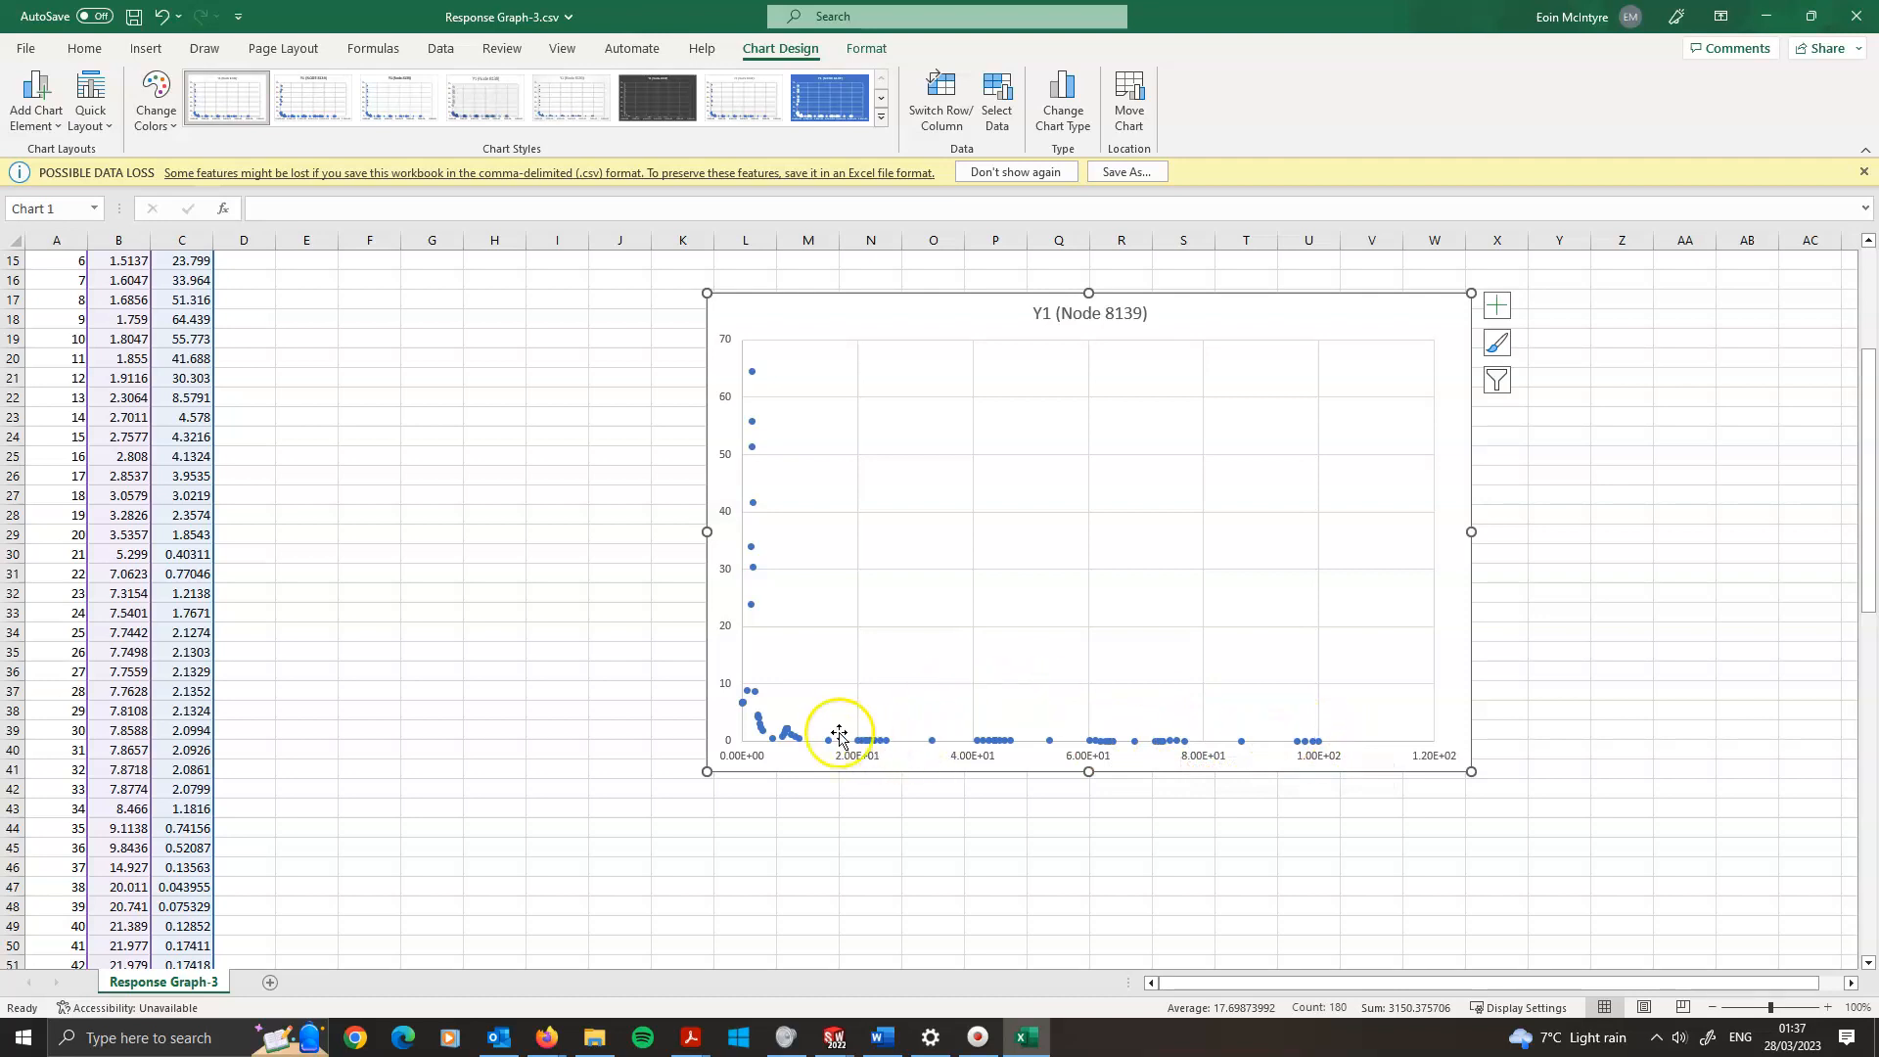
{"action": "mouse_move", "coordinate": [829, 751]}
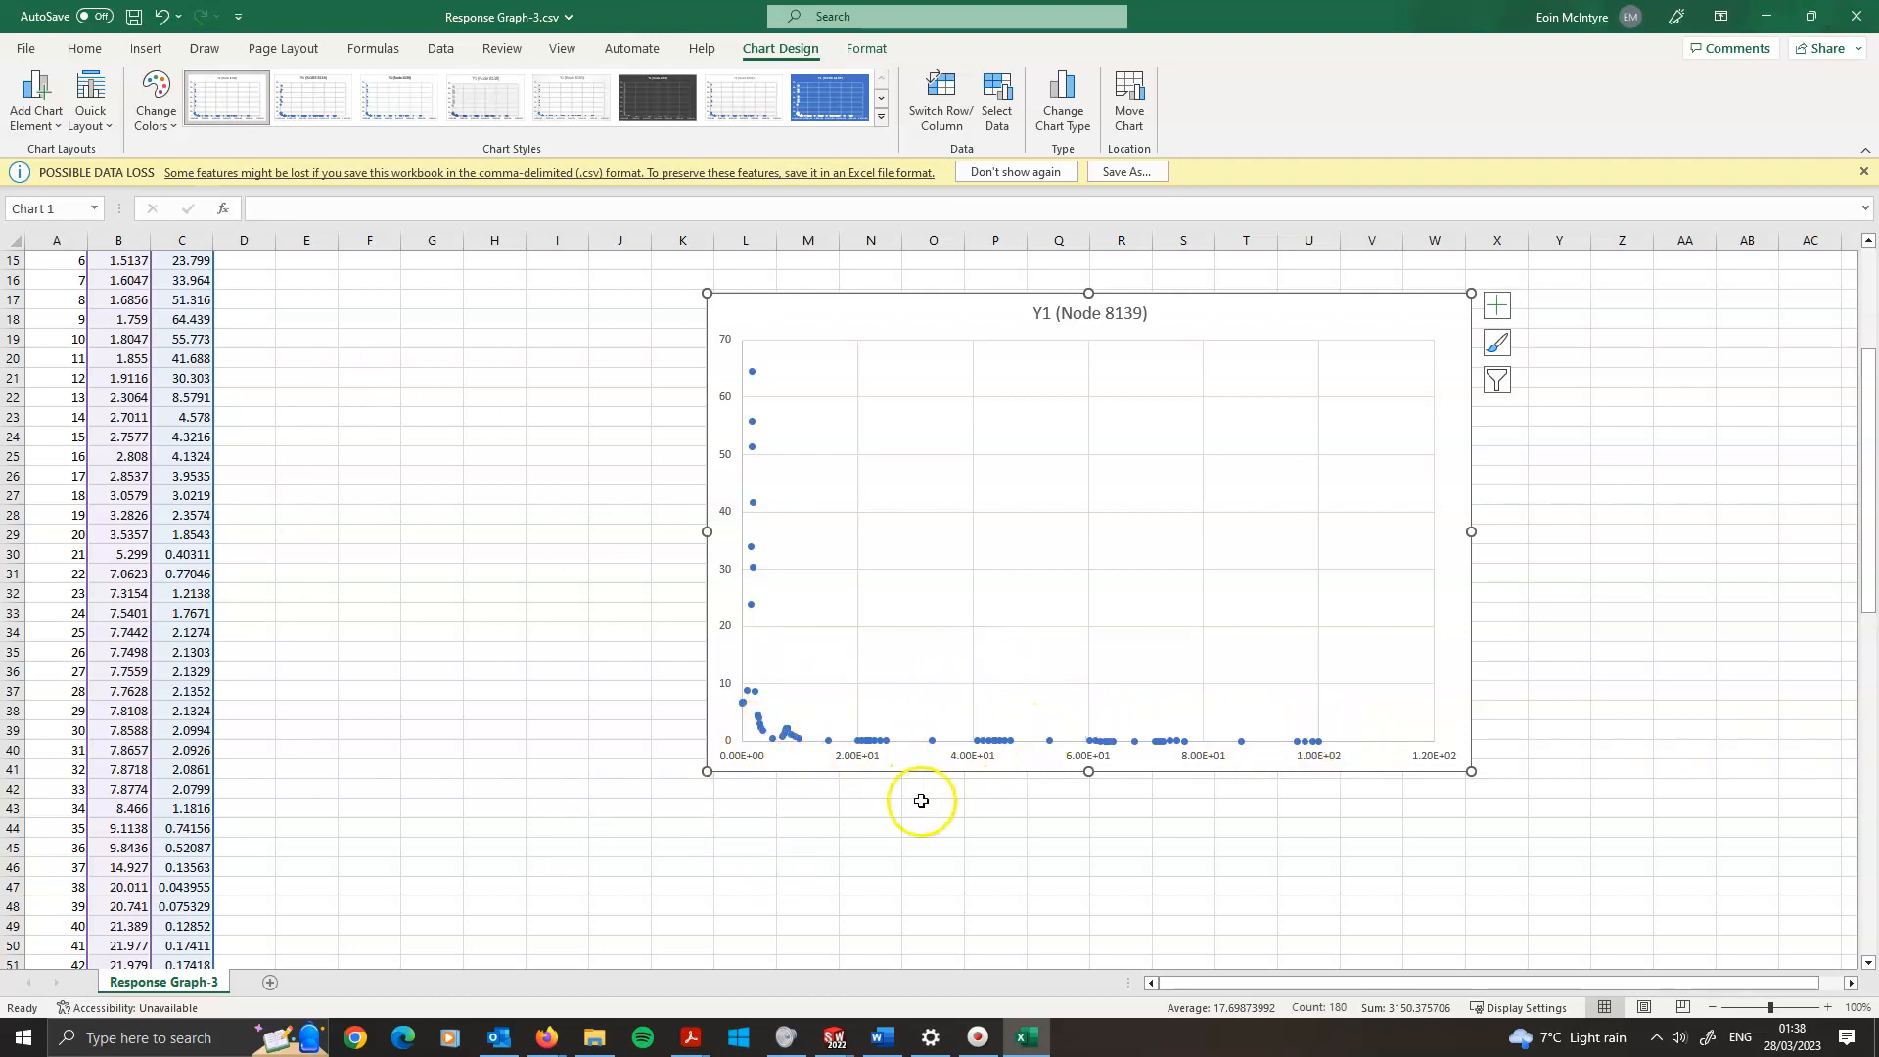
Switch to SOLIDWORKS and review the Dynamic 1 study's frequency, harmonic and advanced harmonic options
{"action": "left_click", "coordinate": [835, 1037]}
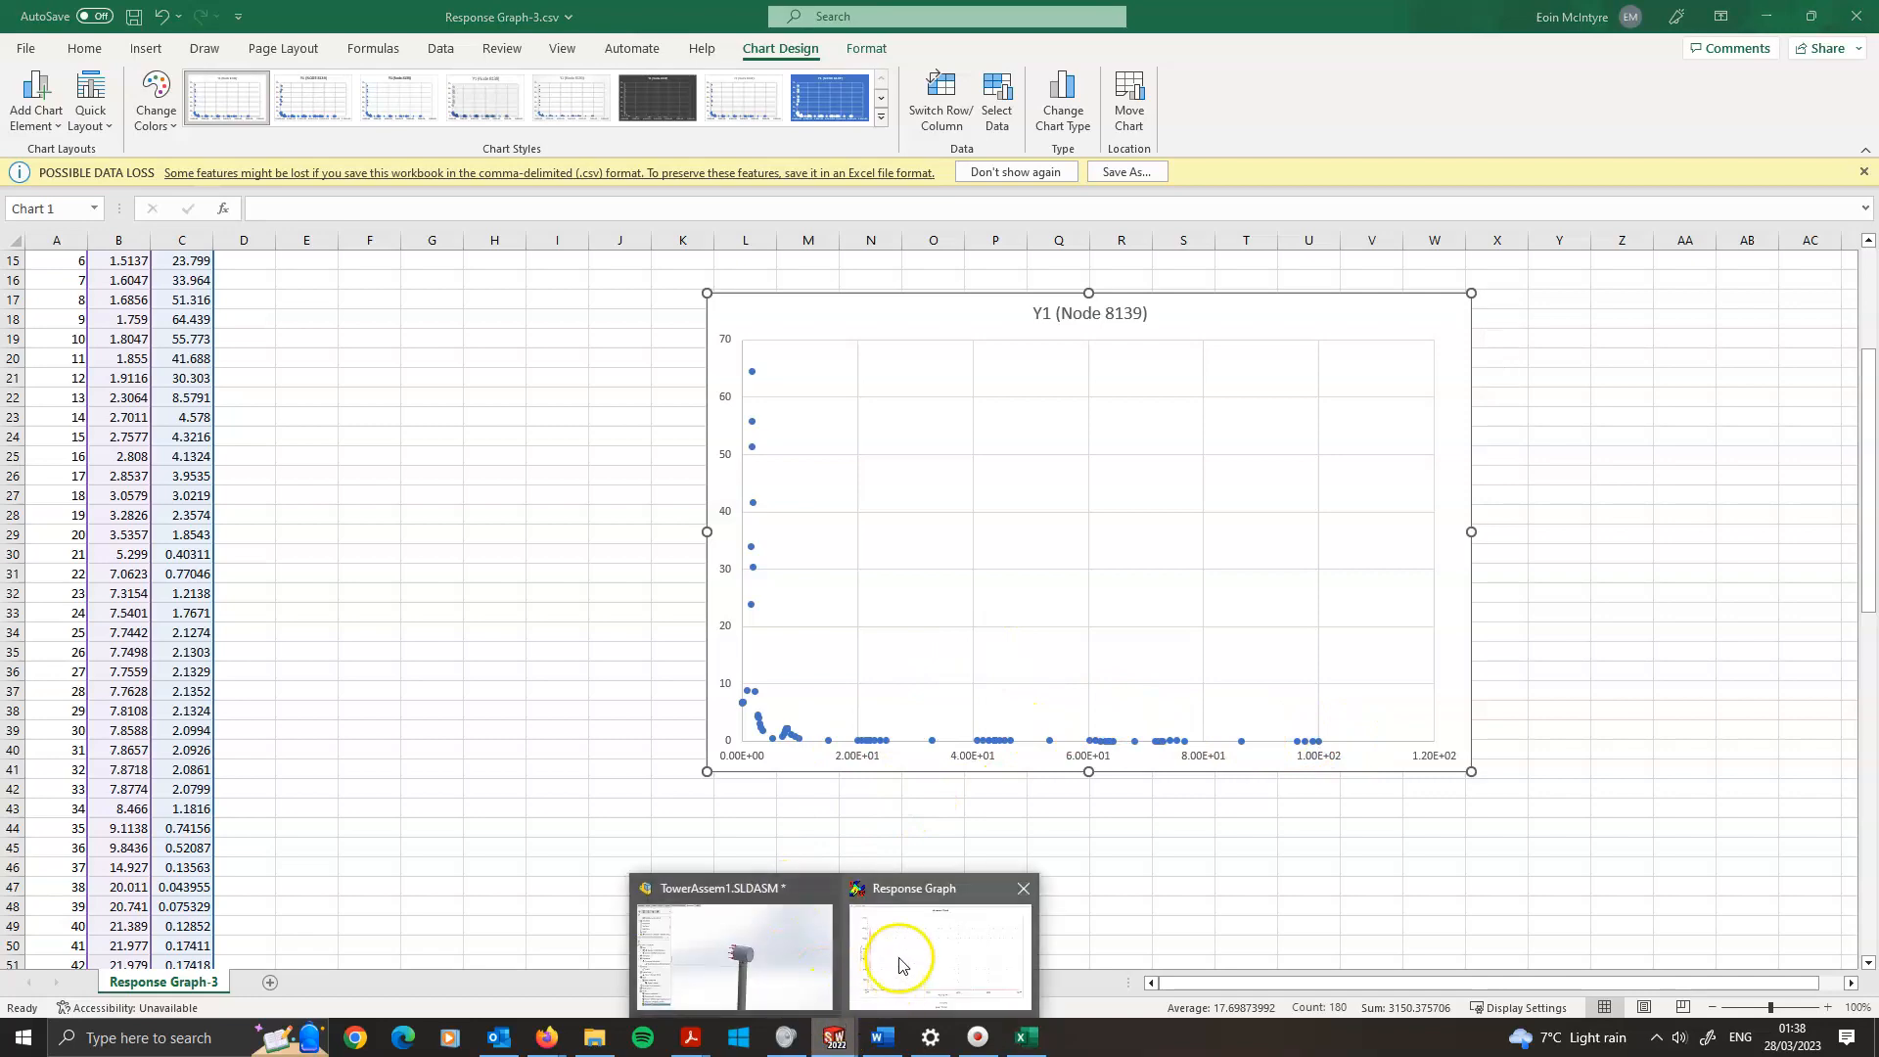
{"action": "left_click", "coordinate": [773, 956]}
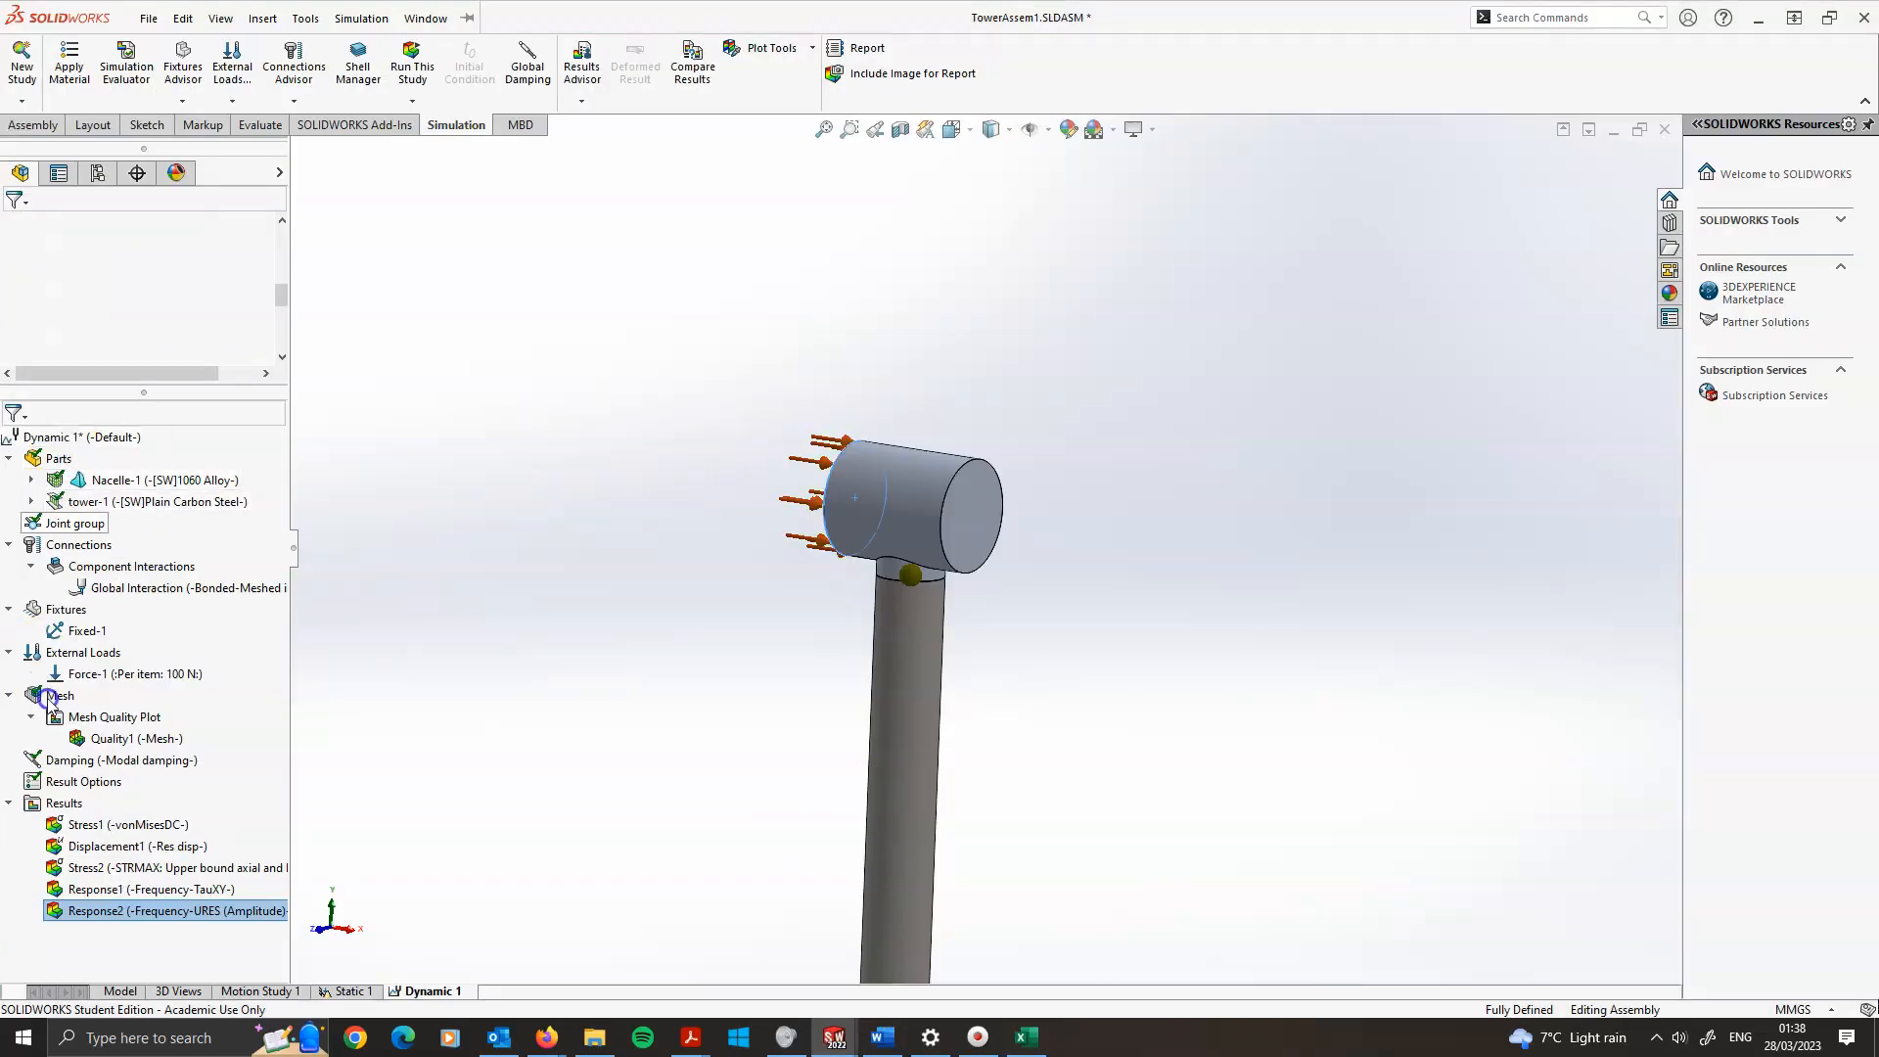
{"action": "right_click", "coordinate": [47, 432]}
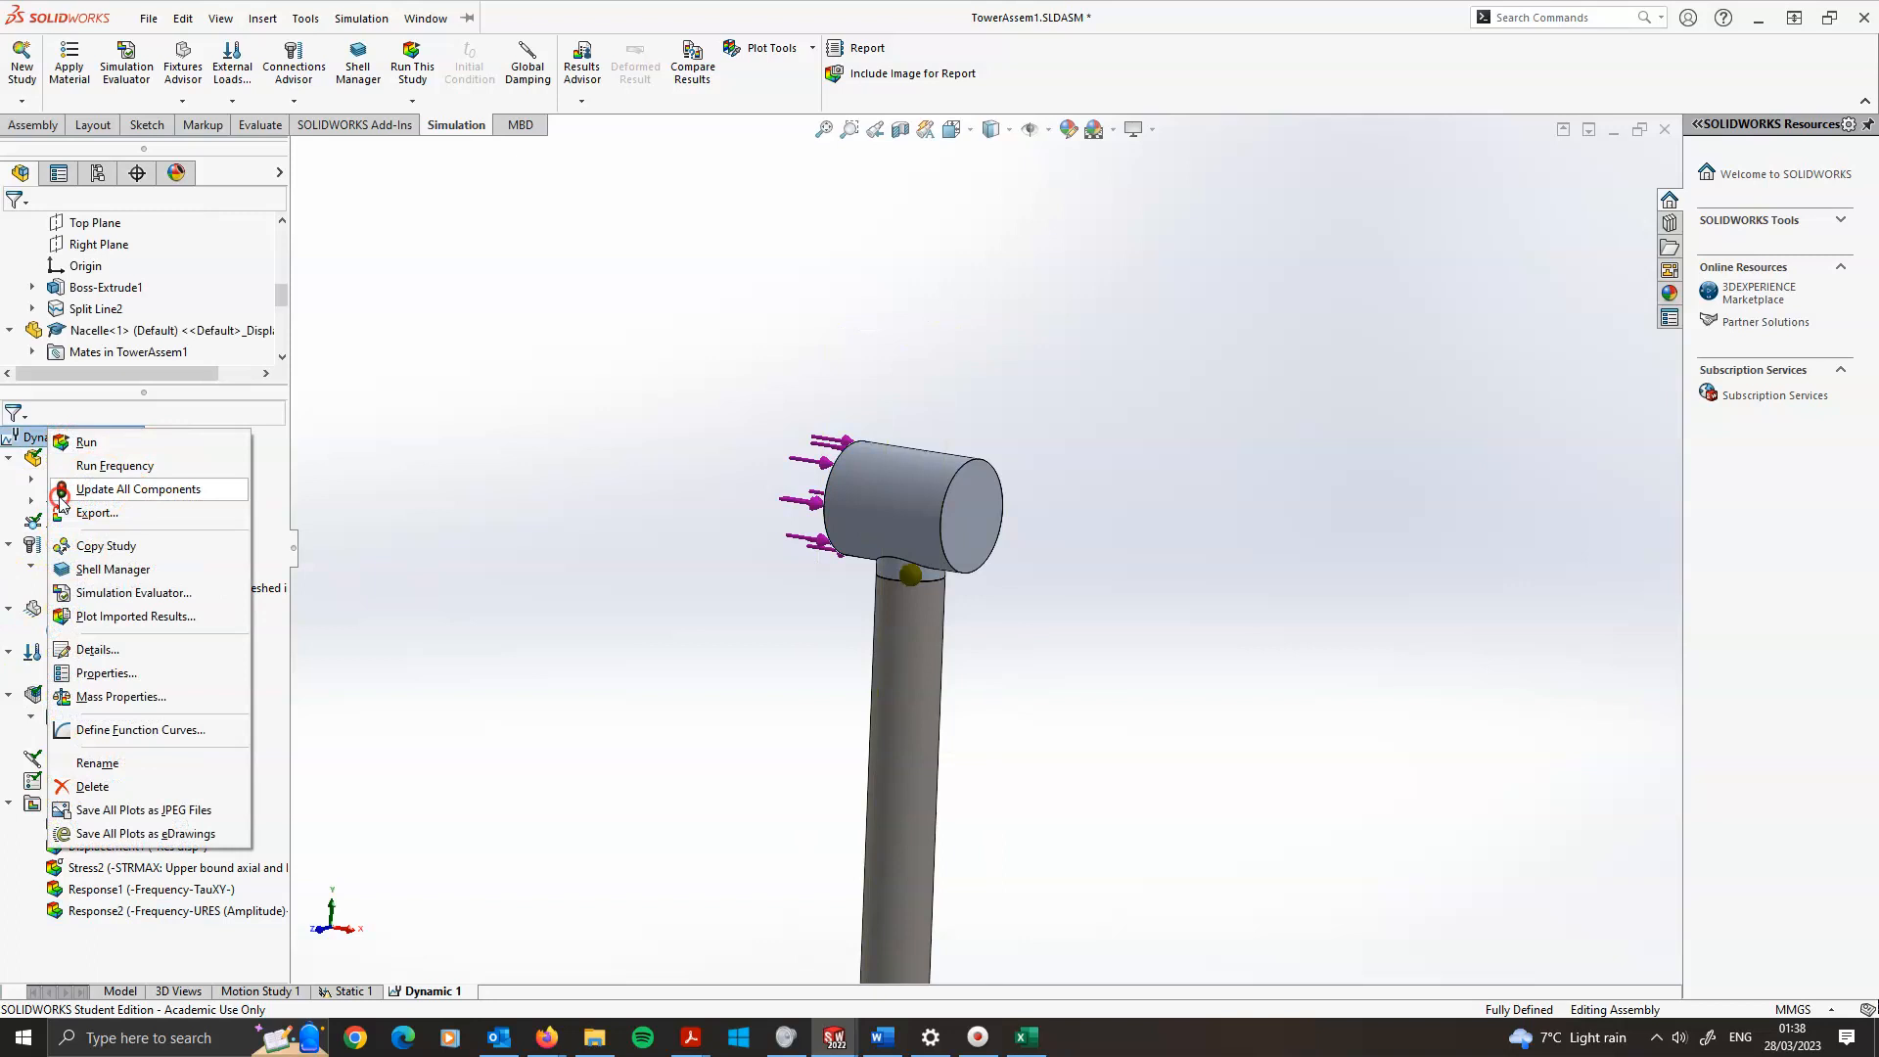
{"action": "left_click", "coordinate": [650, 315]}
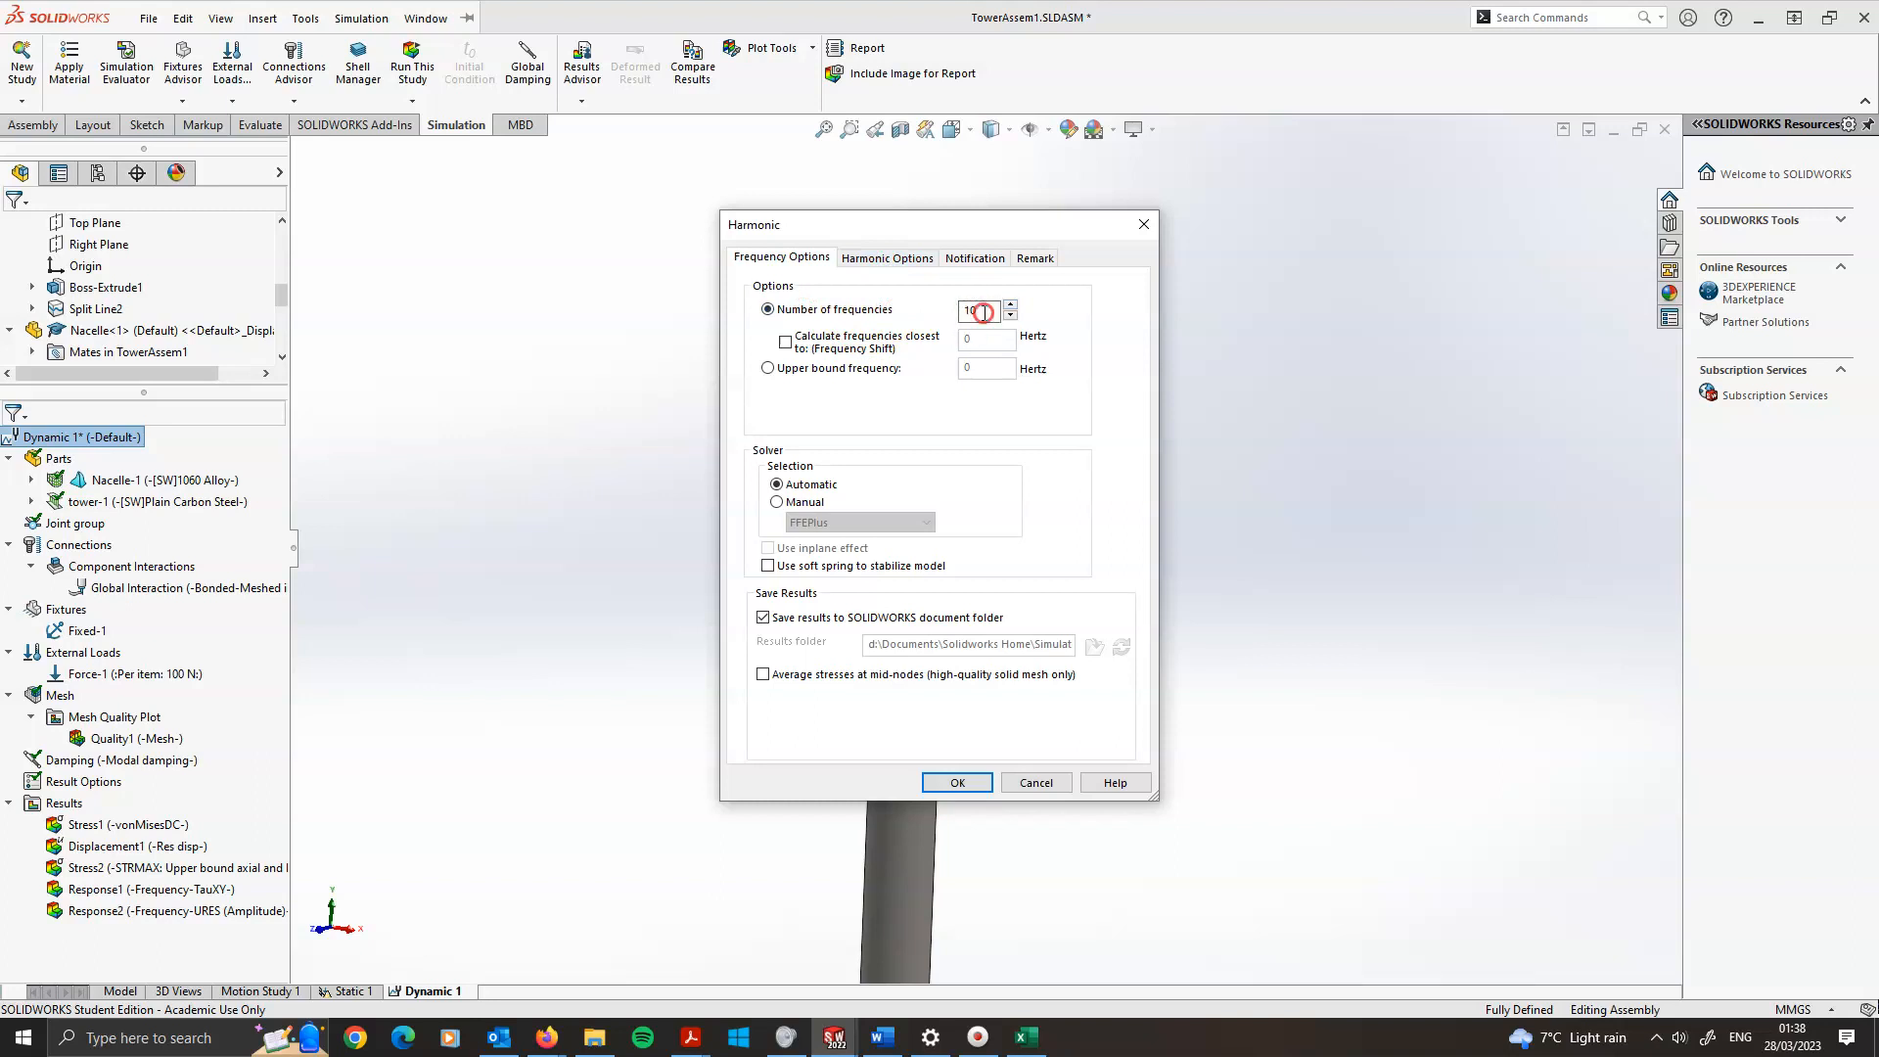
{"action": "left_click", "coordinate": [861, 259]}
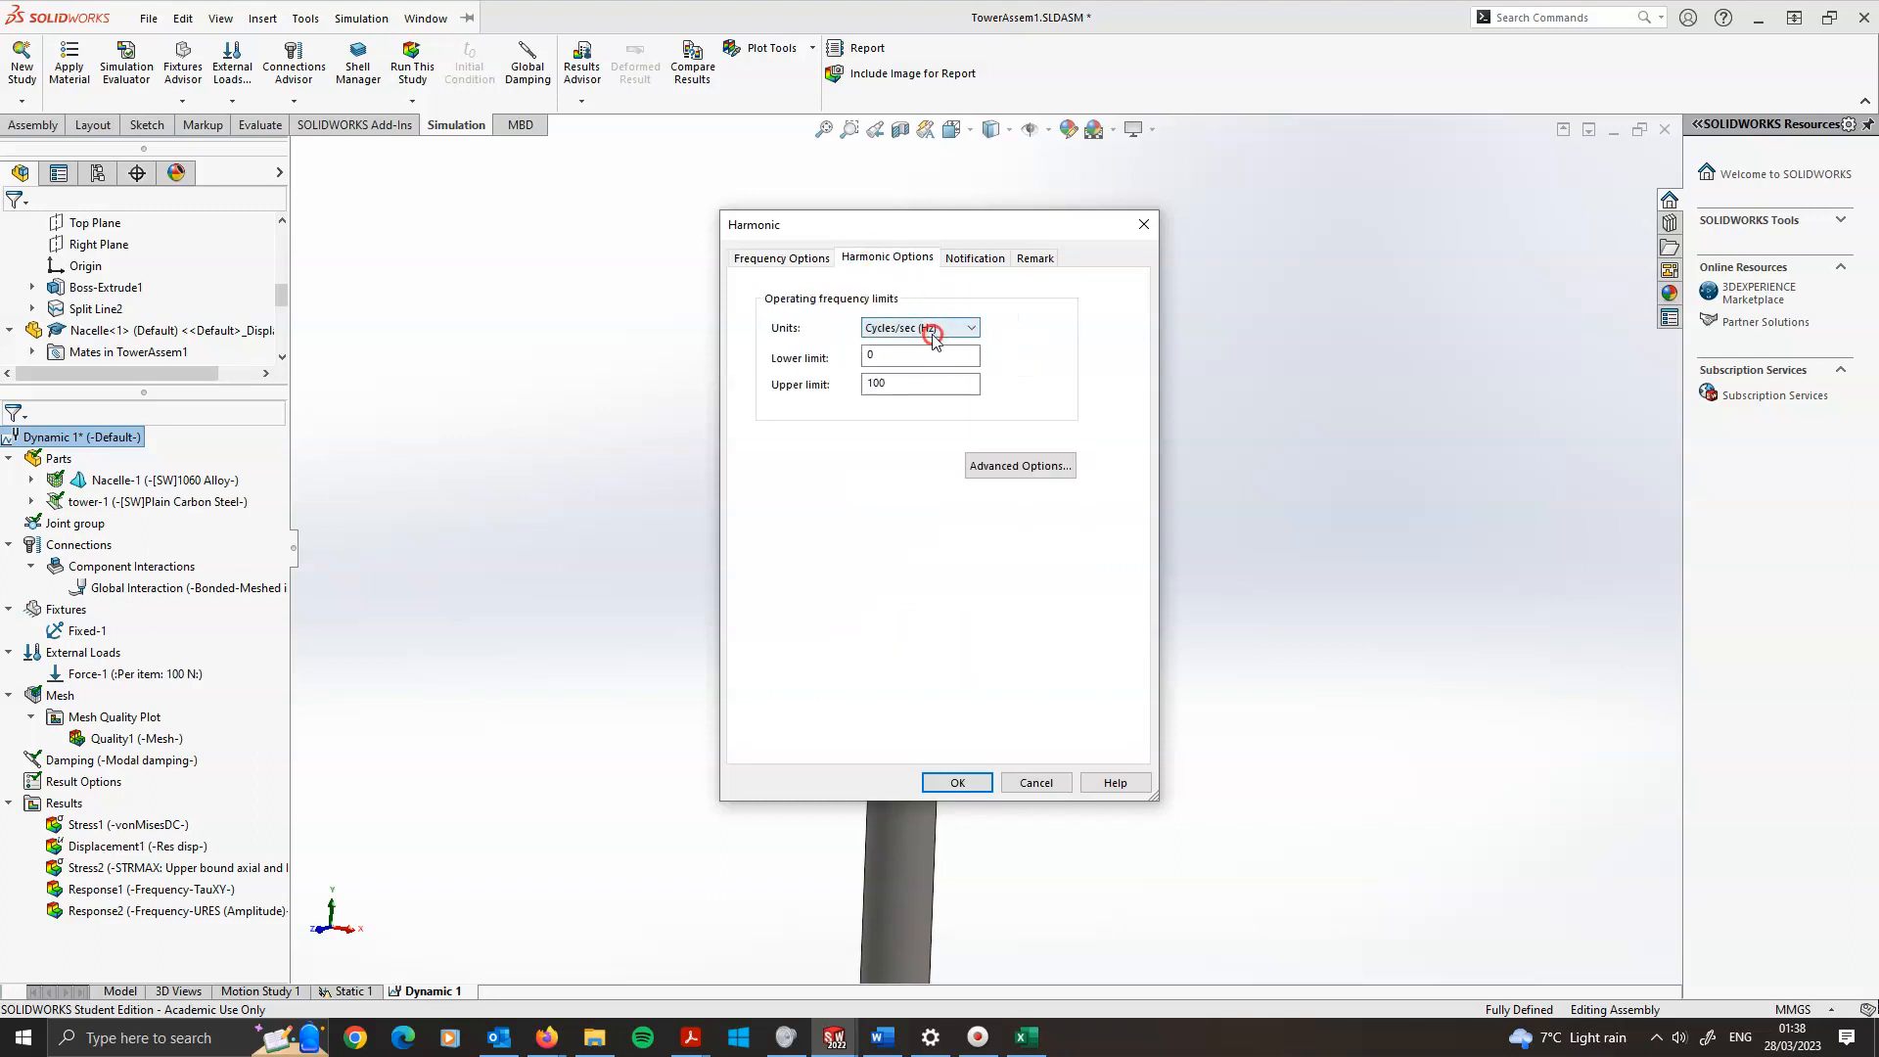
{"action": "left_click", "coordinate": [995, 463]}
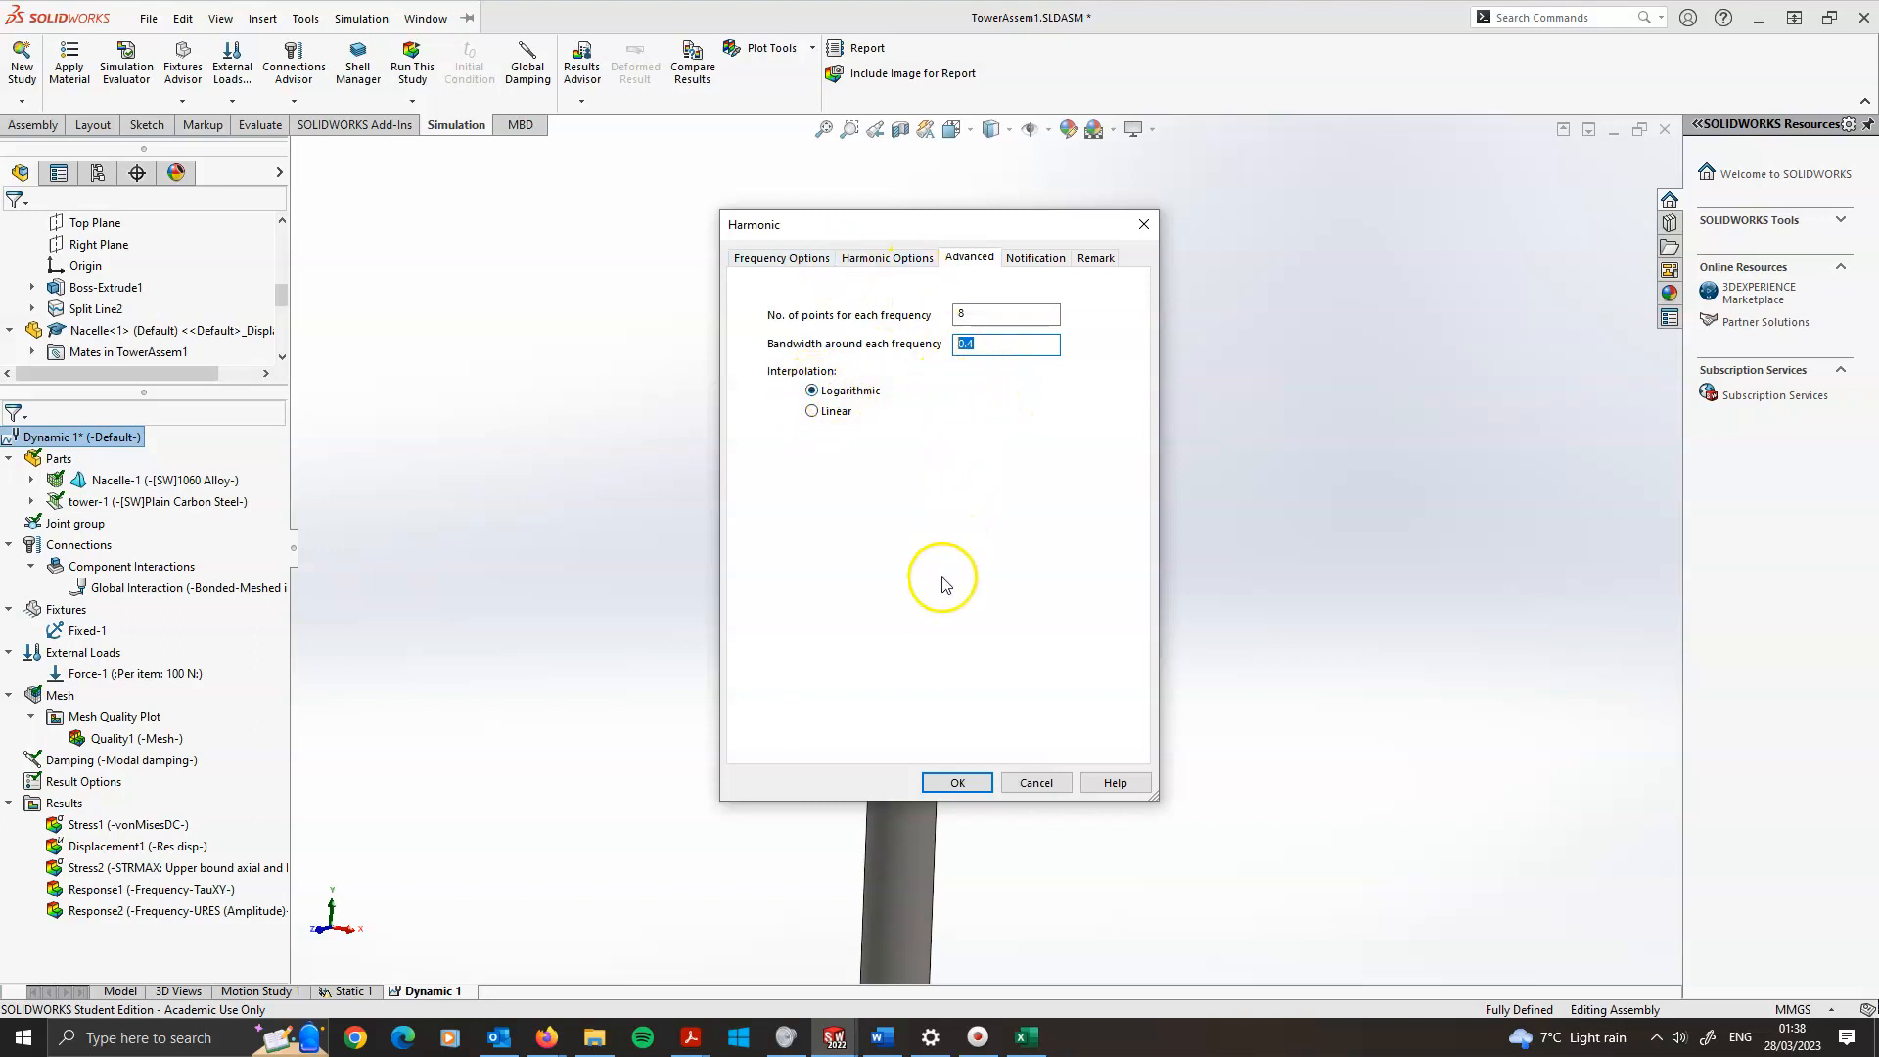
{"action": "left_click", "coordinate": [952, 782]}
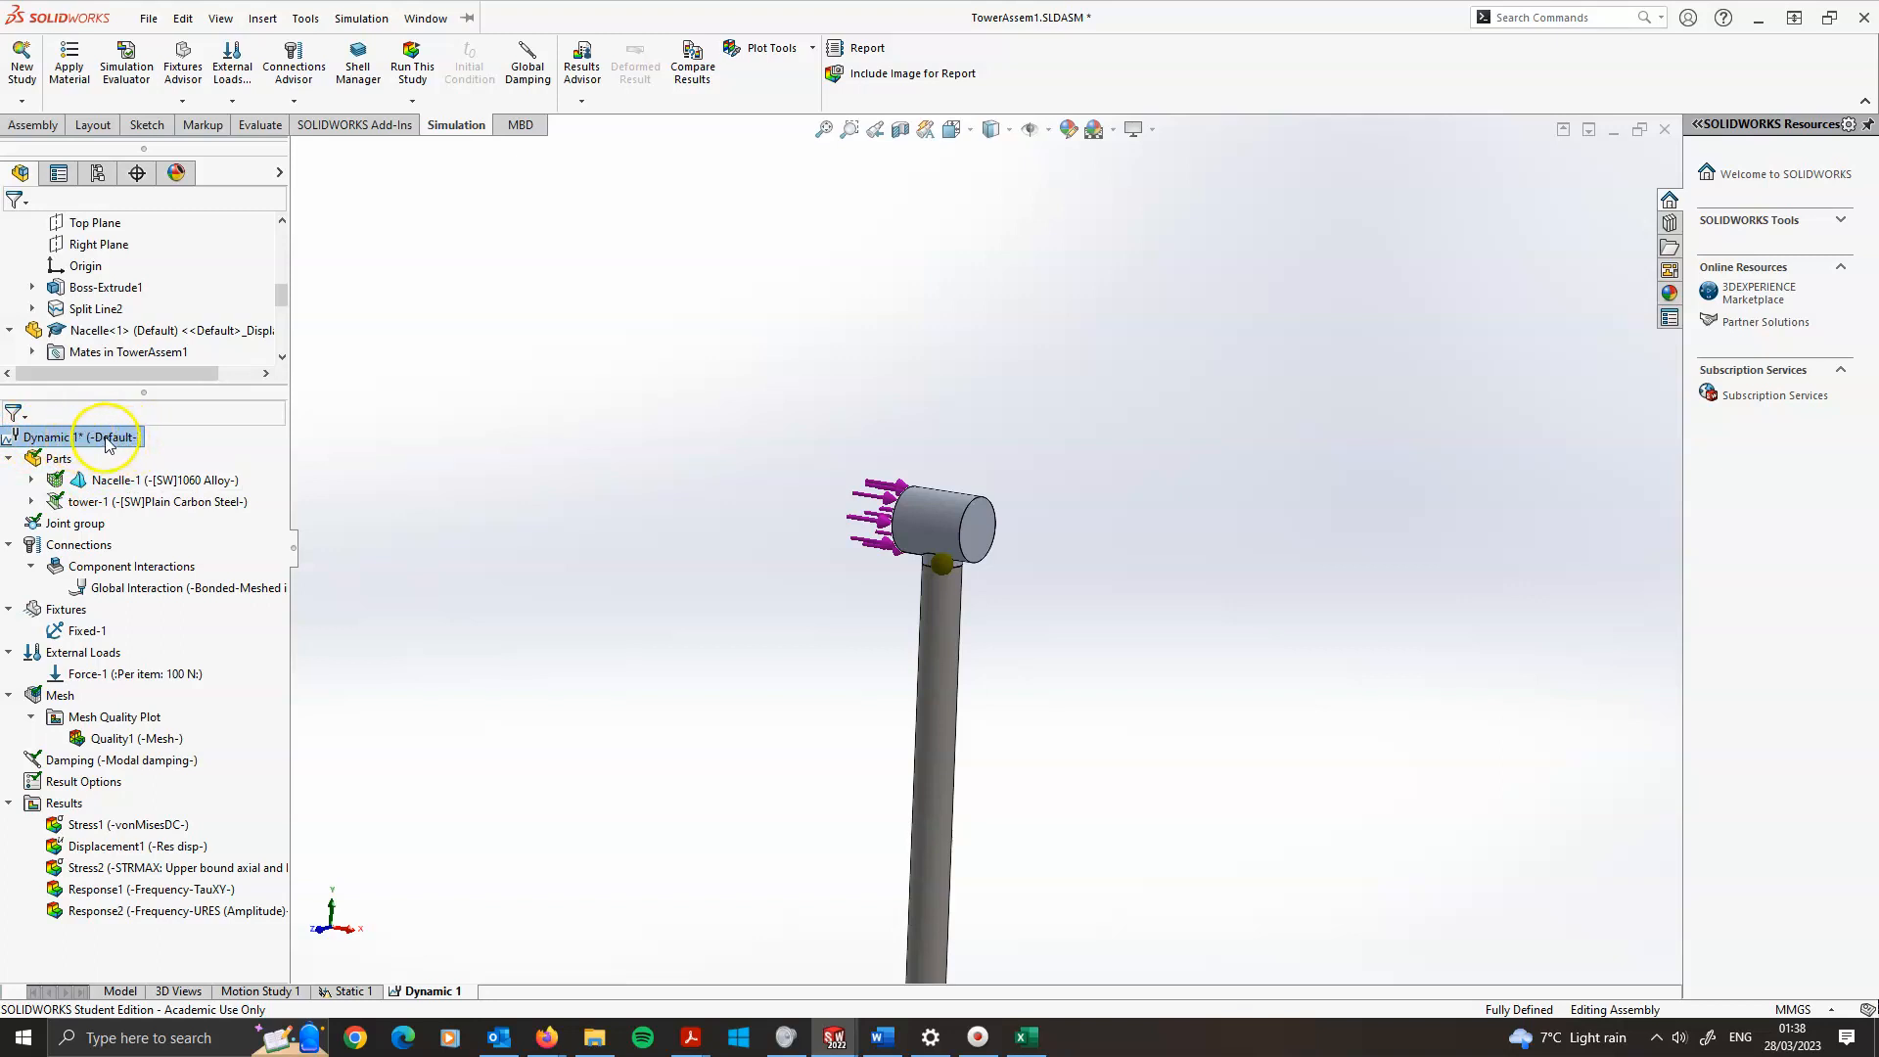
Start a new response graph for the study results with Beams as the response type
{"action": "right_click", "coordinate": [75, 804]}
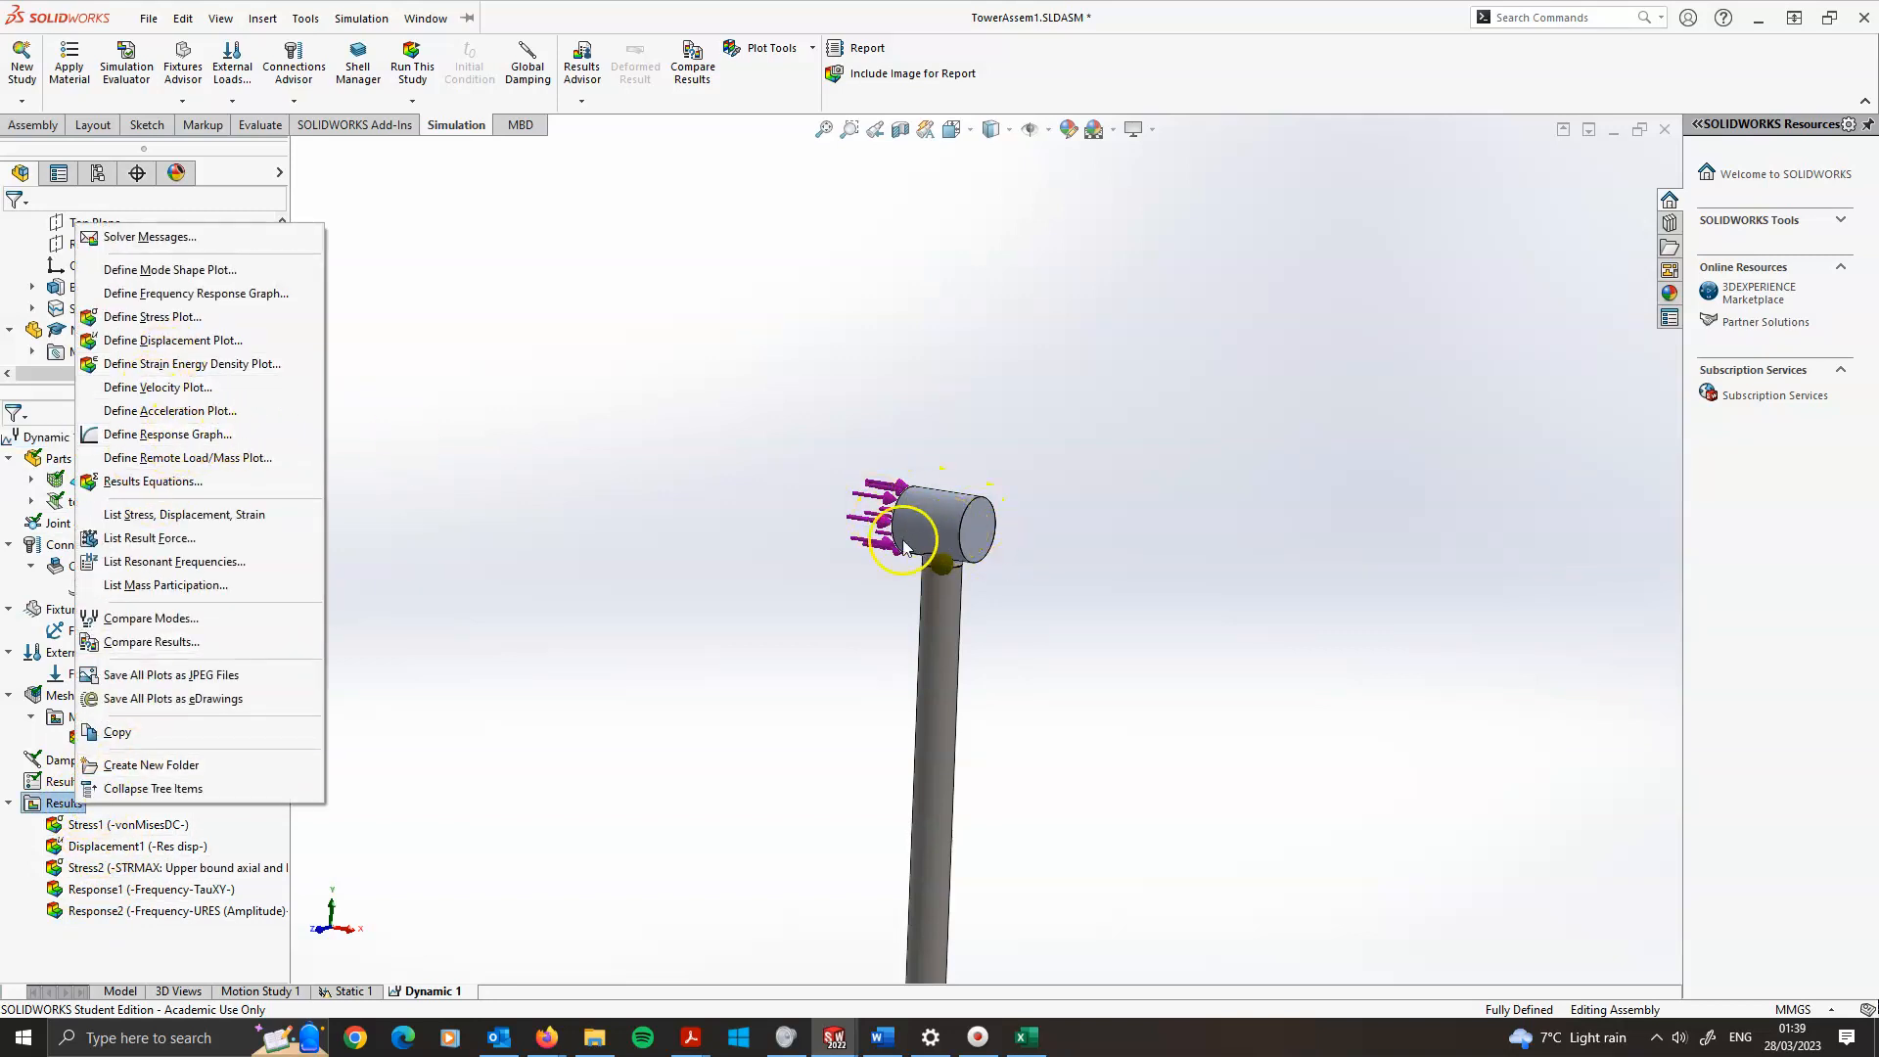
{"action": "left_click", "coordinate": [1048, 815]}
{"action": "scroll", "coordinate": [1037, 844], "scroll_direction": "up", "scroll_amount": 9}
{"action": "scroll", "coordinate": [989, 867], "scroll_direction": "down", "scroll_amount": 6}
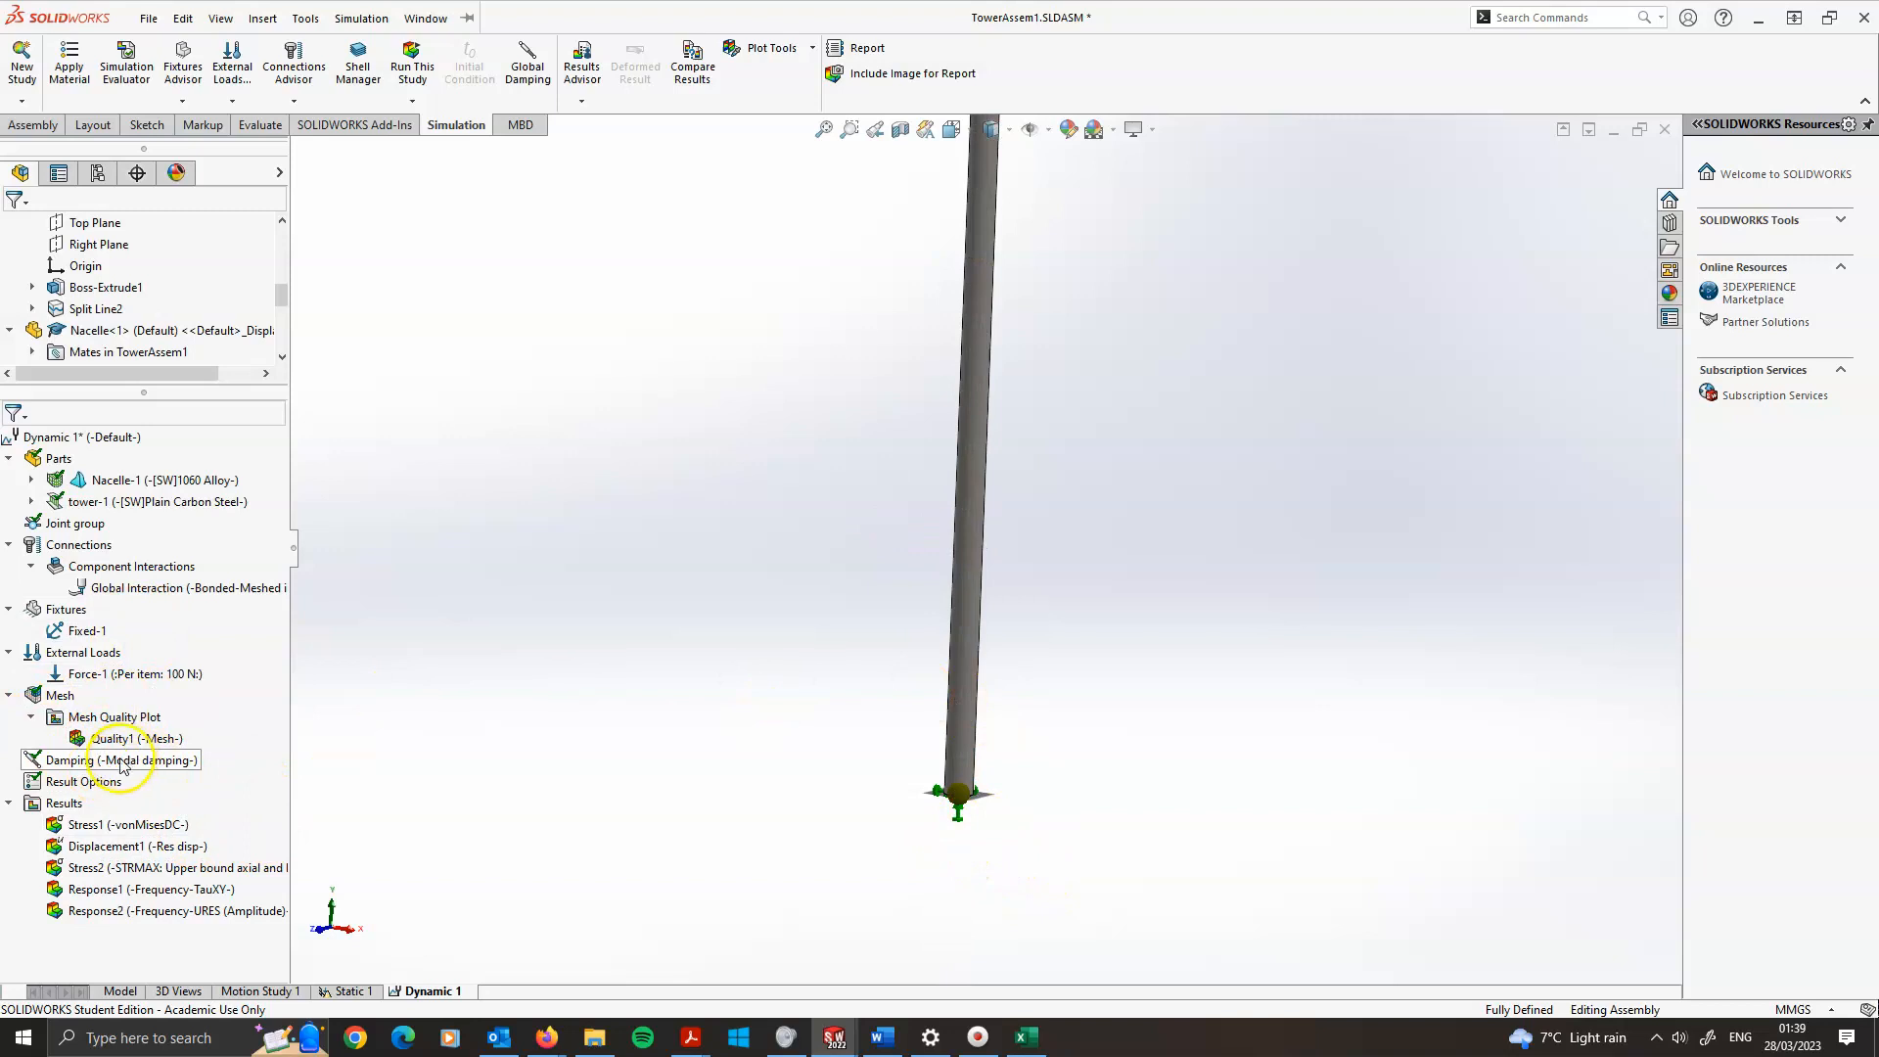
{"action": "right_click", "coordinate": [64, 803]}
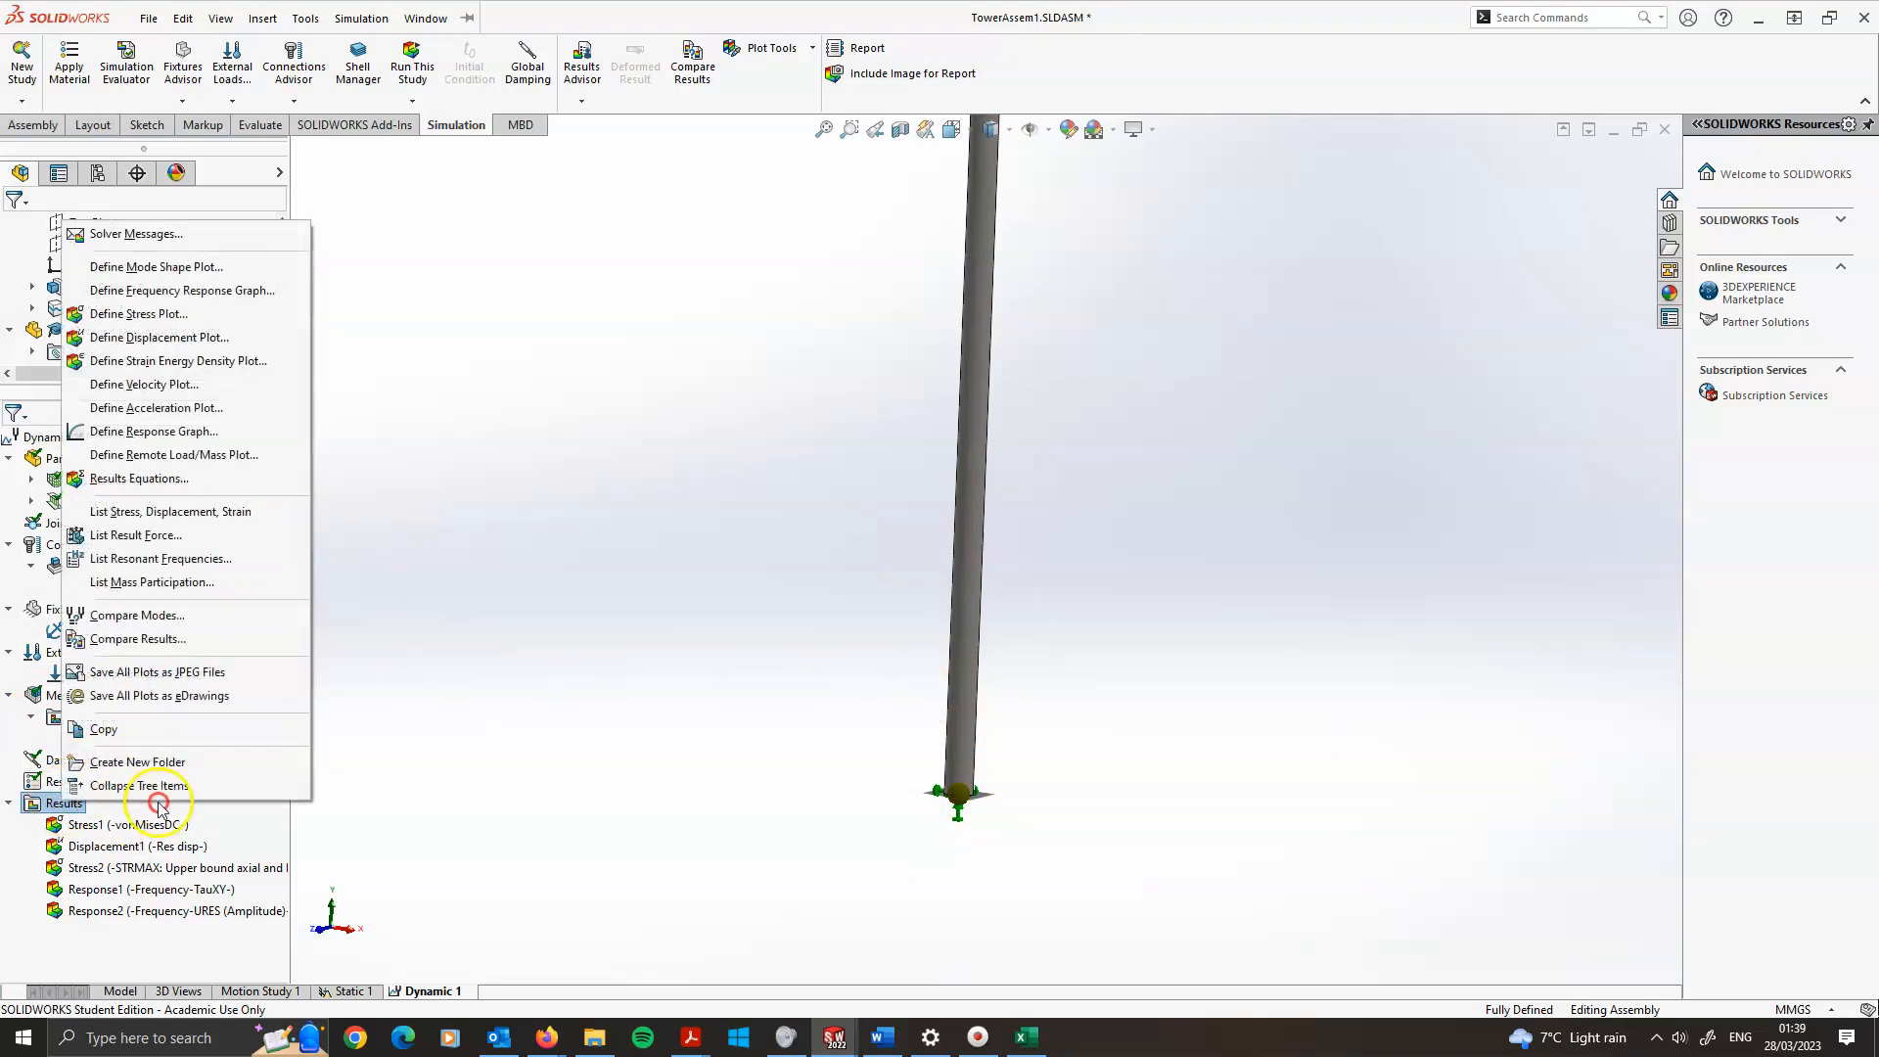
{"action": "left_click", "coordinate": [135, 432]}
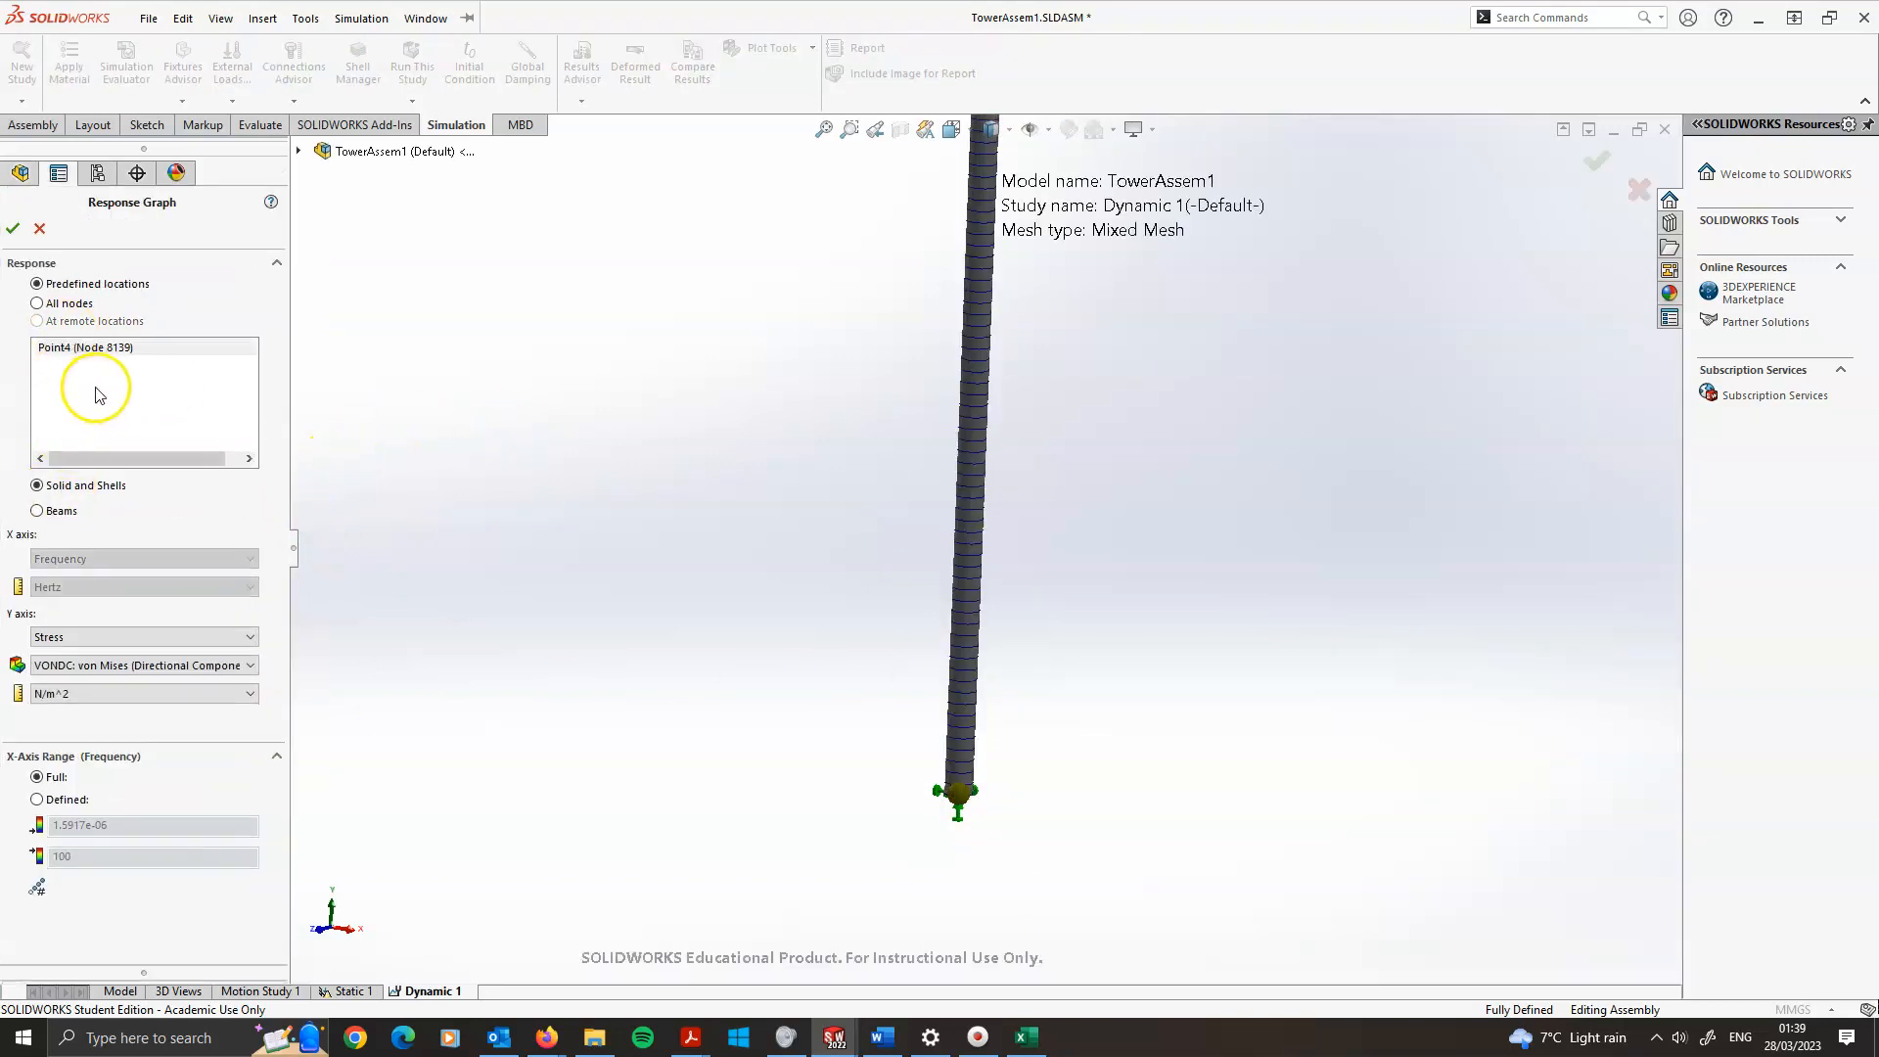
{"action": "left_click", "coordinate": [102, 515]}
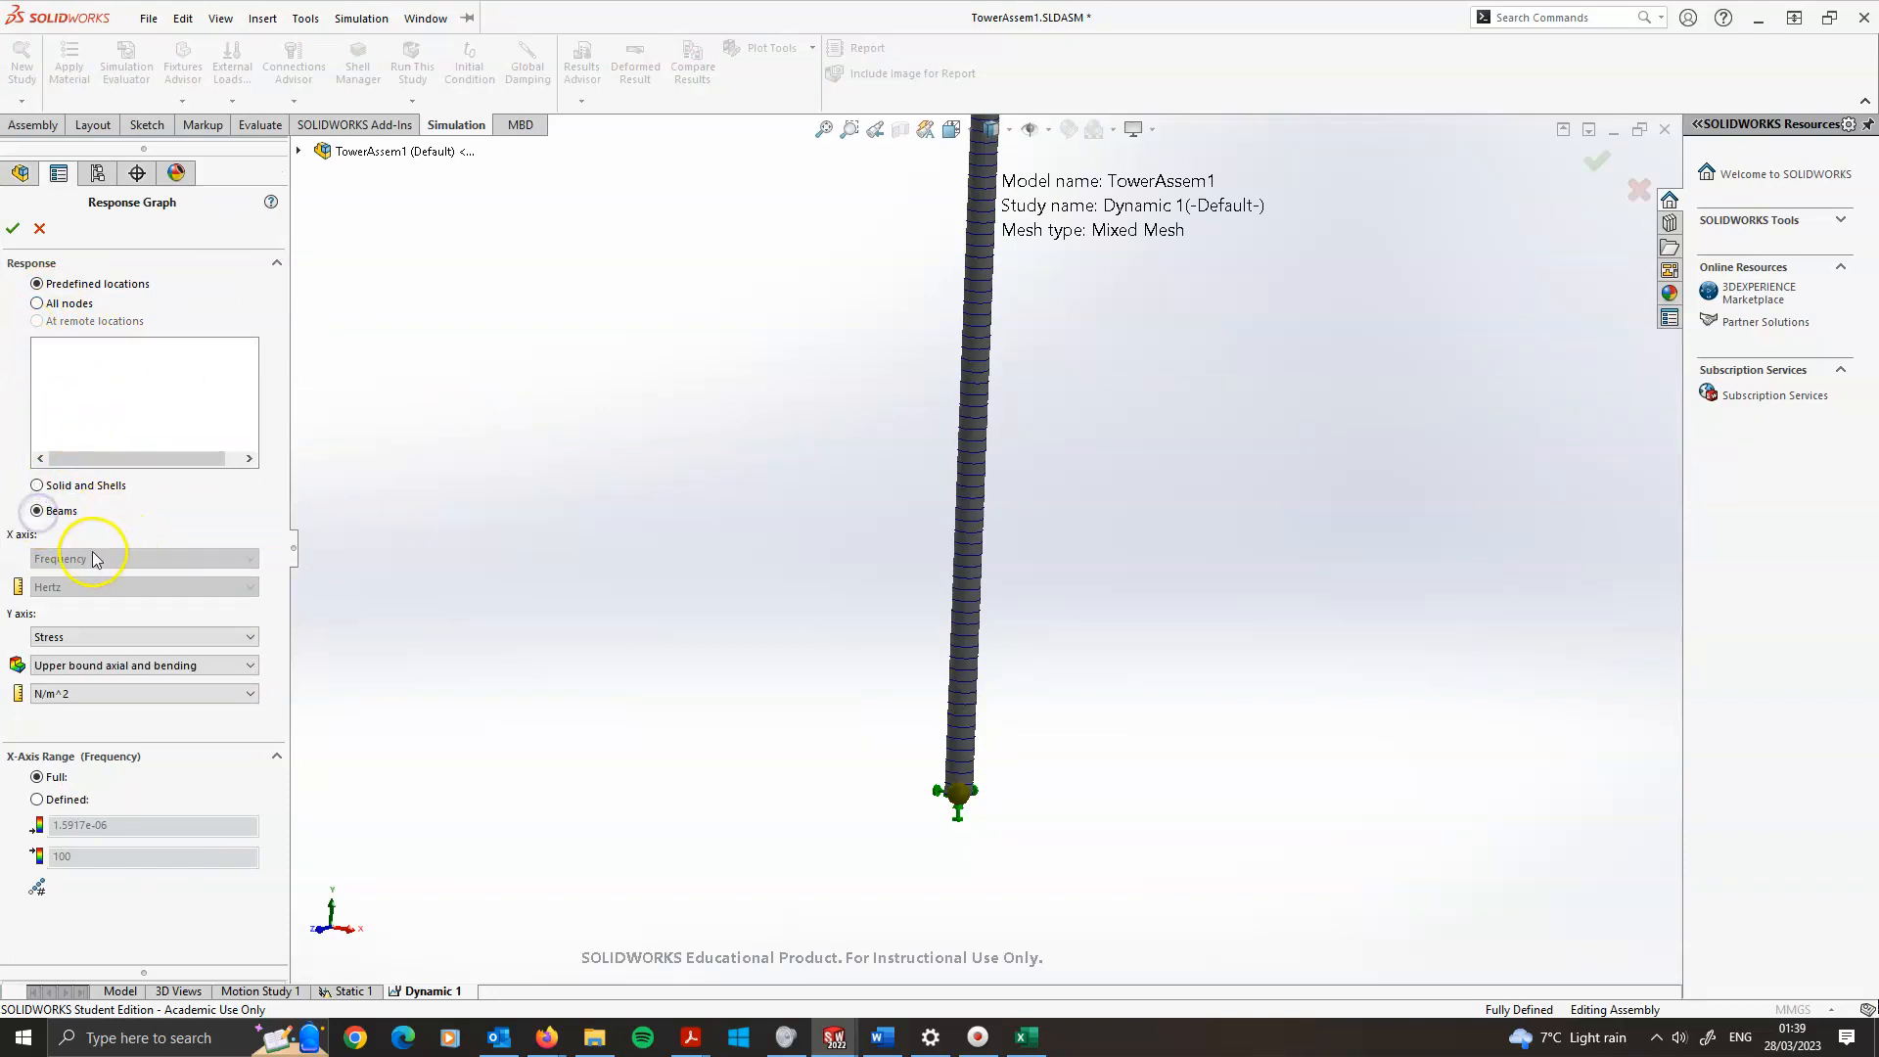
Examine the tower's base and shaft in the graphics area to find a beam location for the response graph
{"action": "scroll", "coordinate": [962, 831], "scroll_direction": "down", "scroll_amount": 3}
{"action": "scroll", "coordinate": [976, 636], "scroll_direction": "down", "scroll_amount": 2}
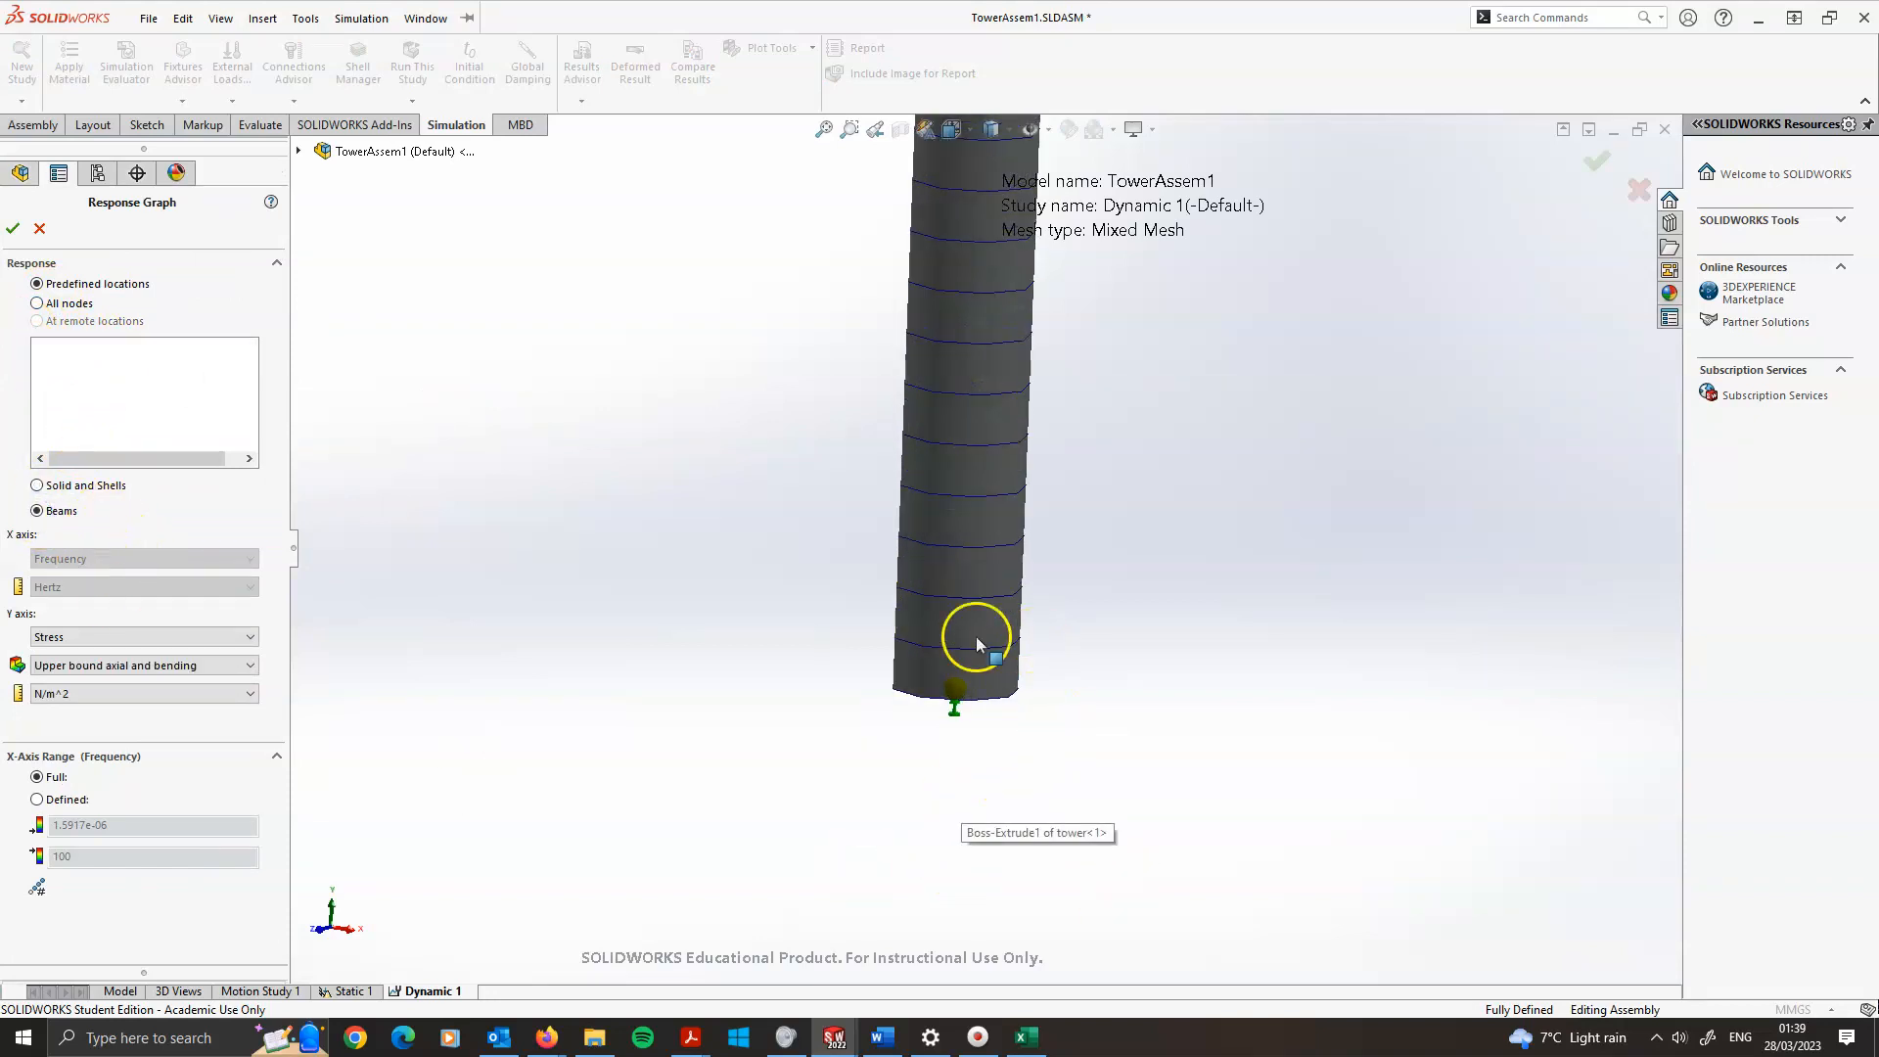
{"action": "middle_click_drag", "start_coordinate": [976, 636], "coordinate": [844, 626]}
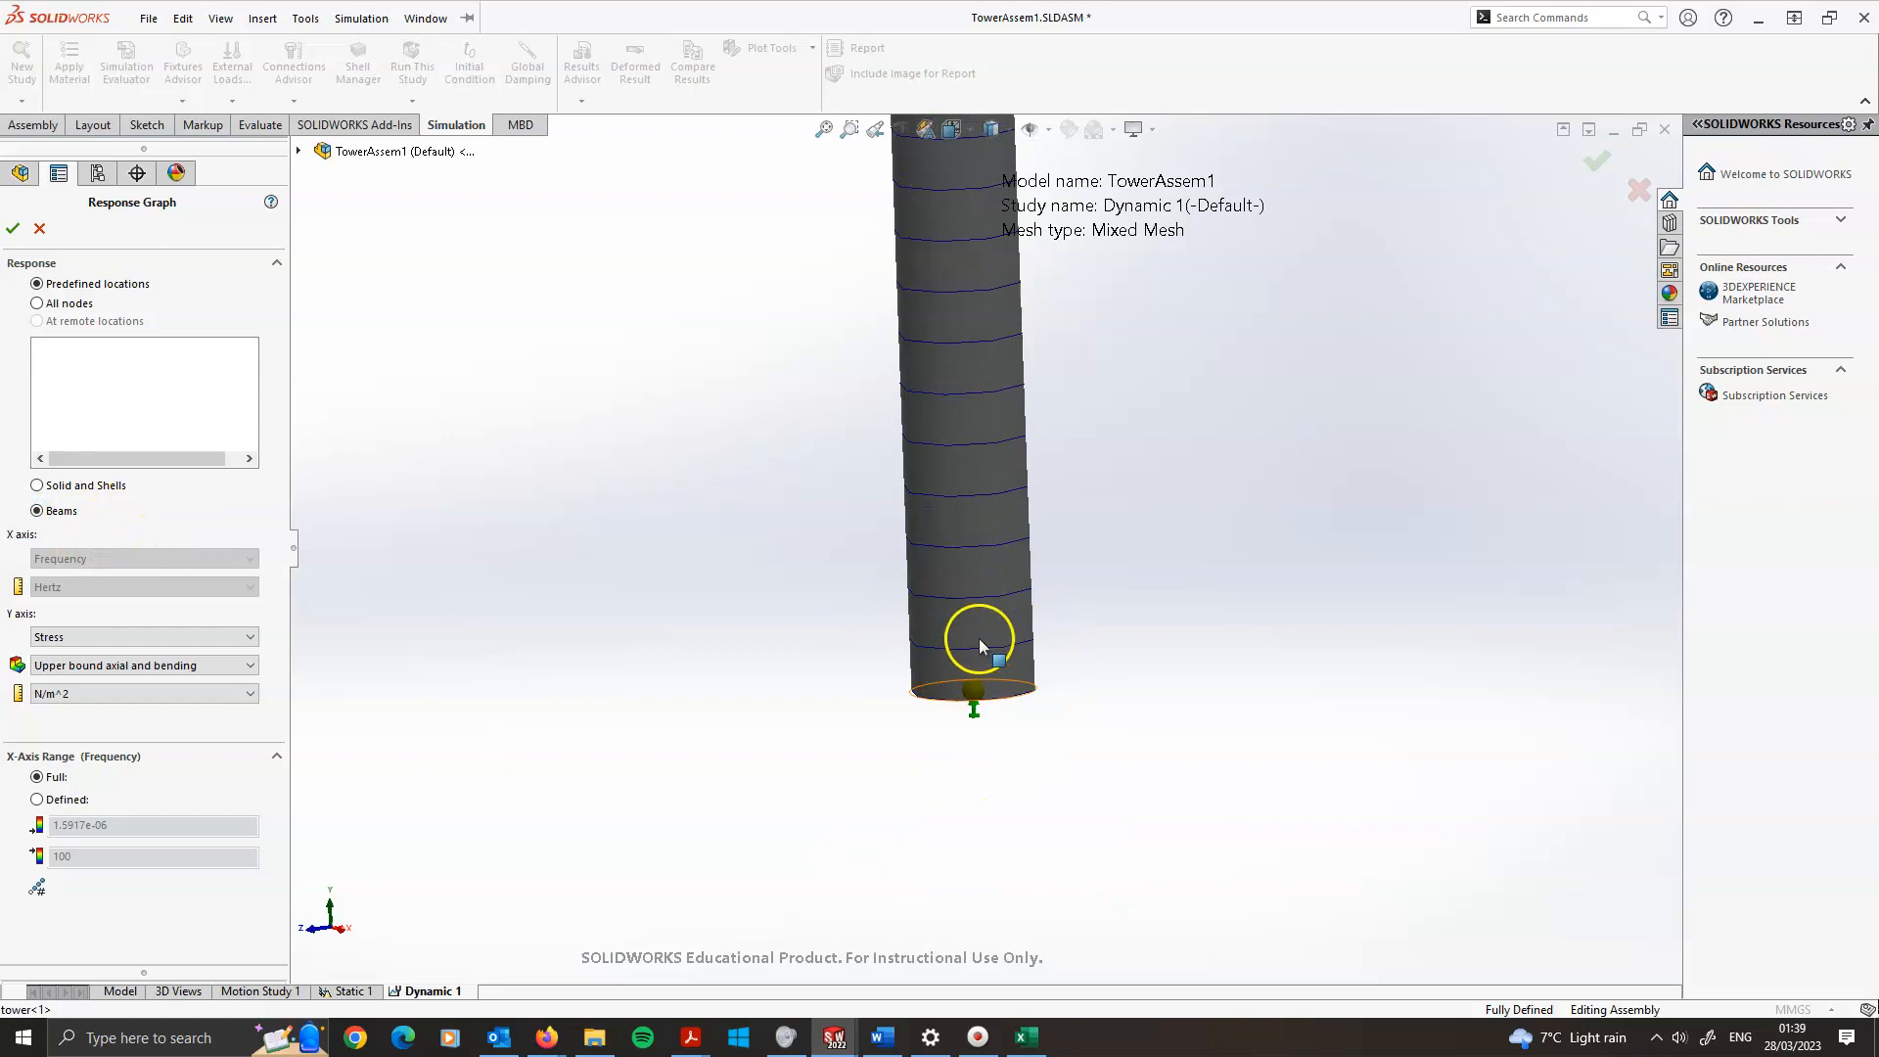
{"action": "scroll", "coordinate": [978, 638], "scroll_direction": "up", "scroll_amount": 4}
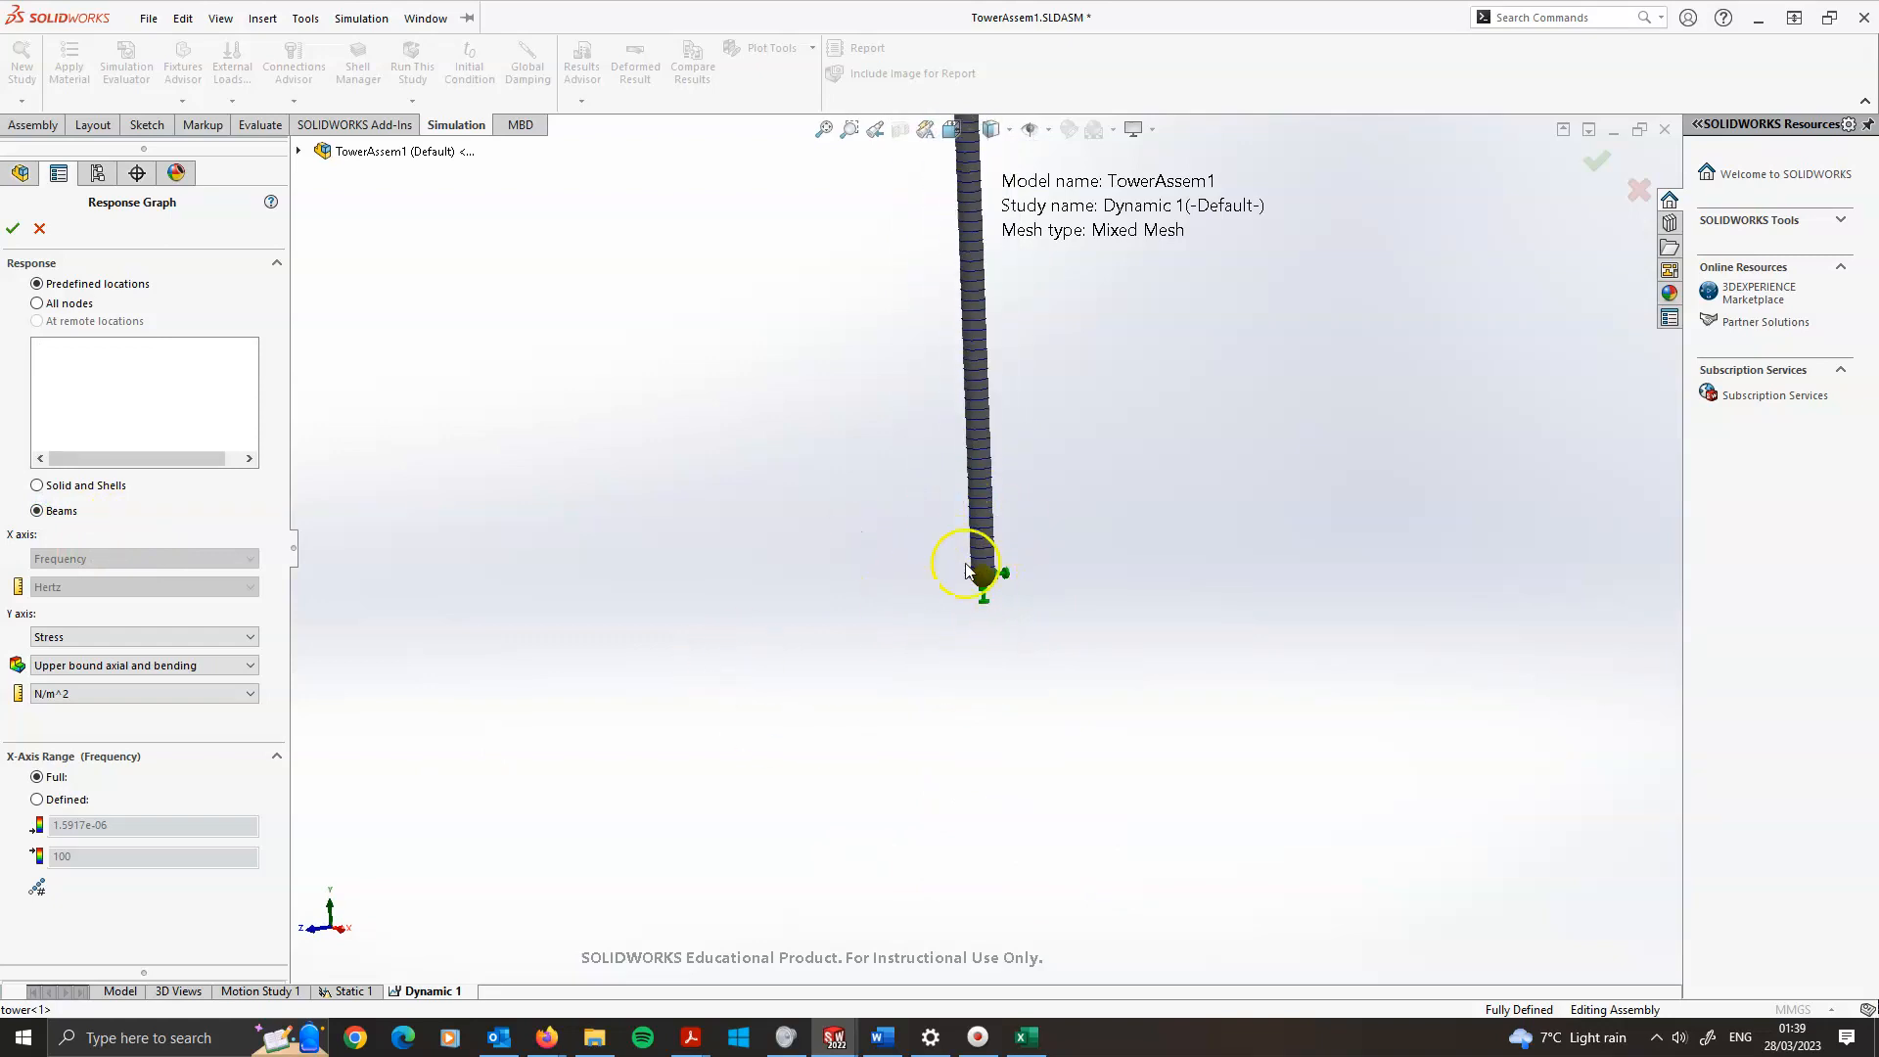
{"action": "scroll", "coordinate": [984, 522], "scroll_direction": "down", "scroll_amount": 3}
{"action": "mouse_move", "coordinate": [1050, 452]}
{"action": "middle_mouse_down"}
{"action": "mouse_move", "coordinate": [1087, 504]}
{"action": "mouse_move", "coordinate": [1041, 465]}
{"action": "middle_mouse_up"}
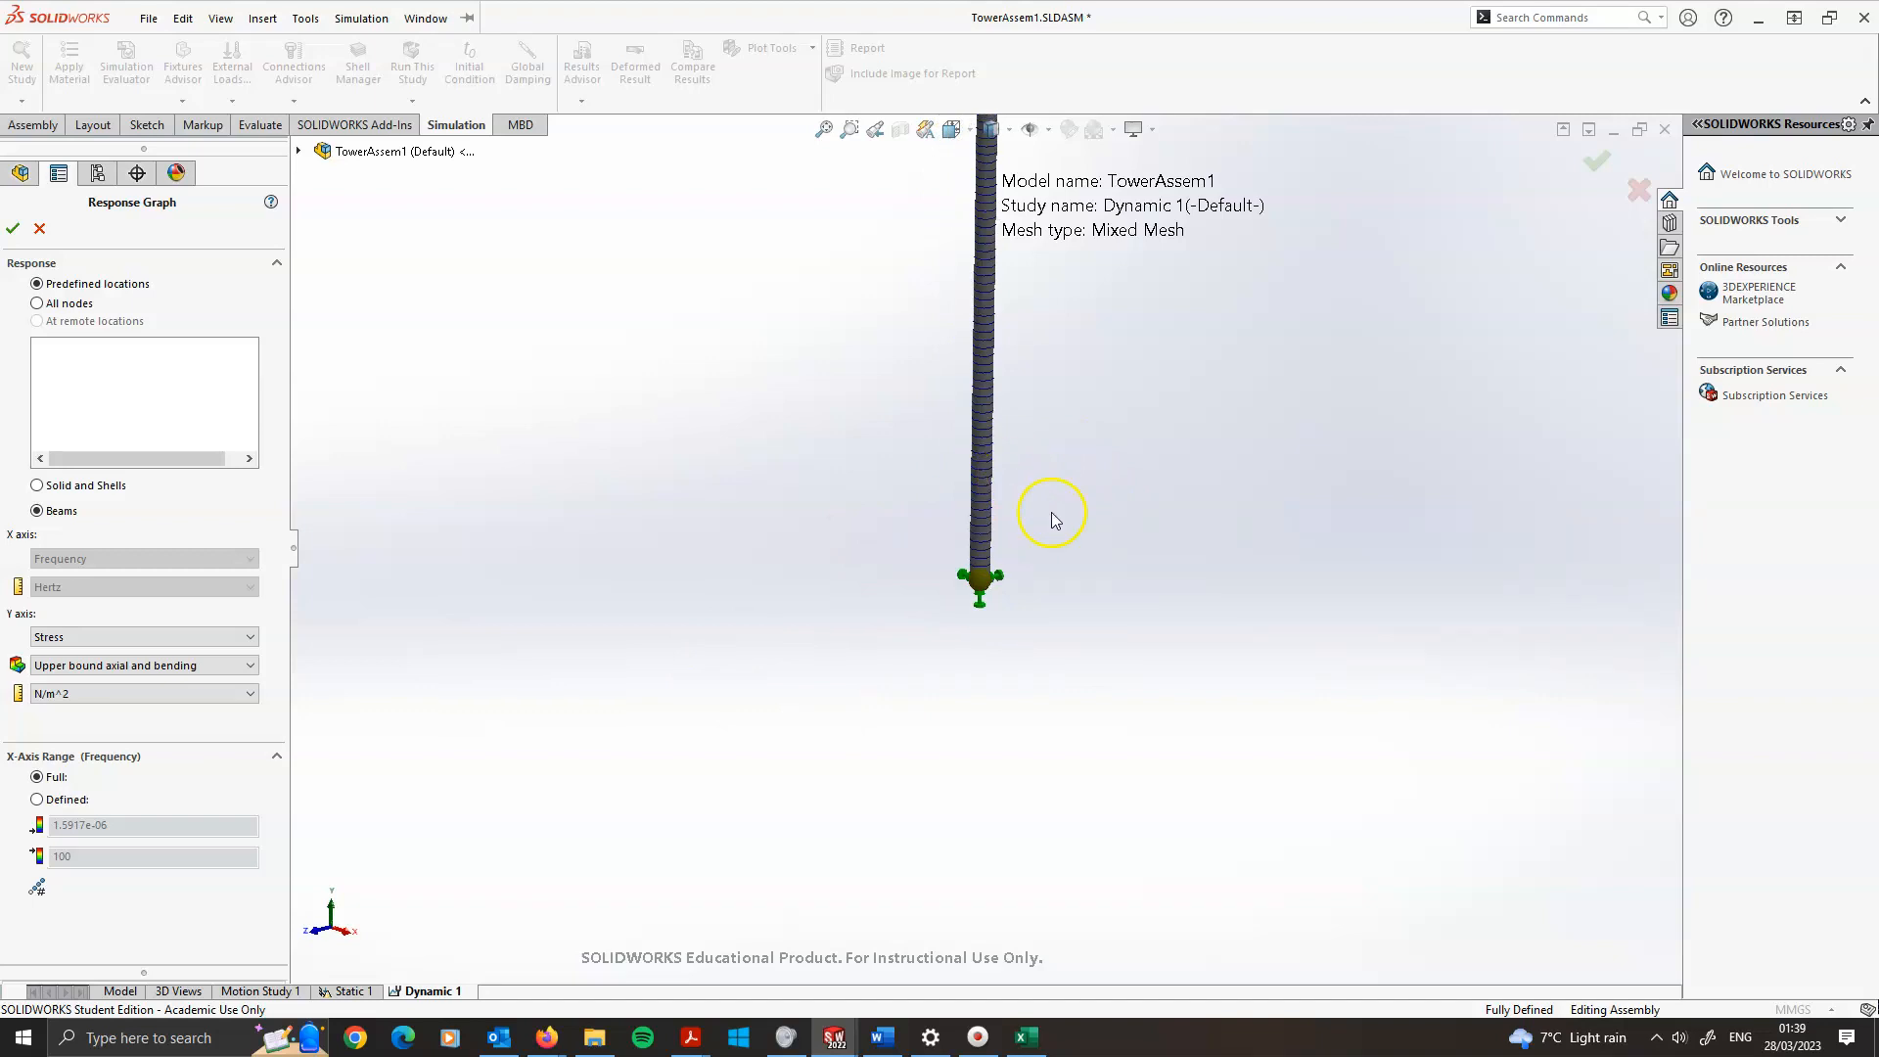
{"action": "scroll", "coordinate": [968, 582], "scroll_direction": "down", "scroll_amount": 2}
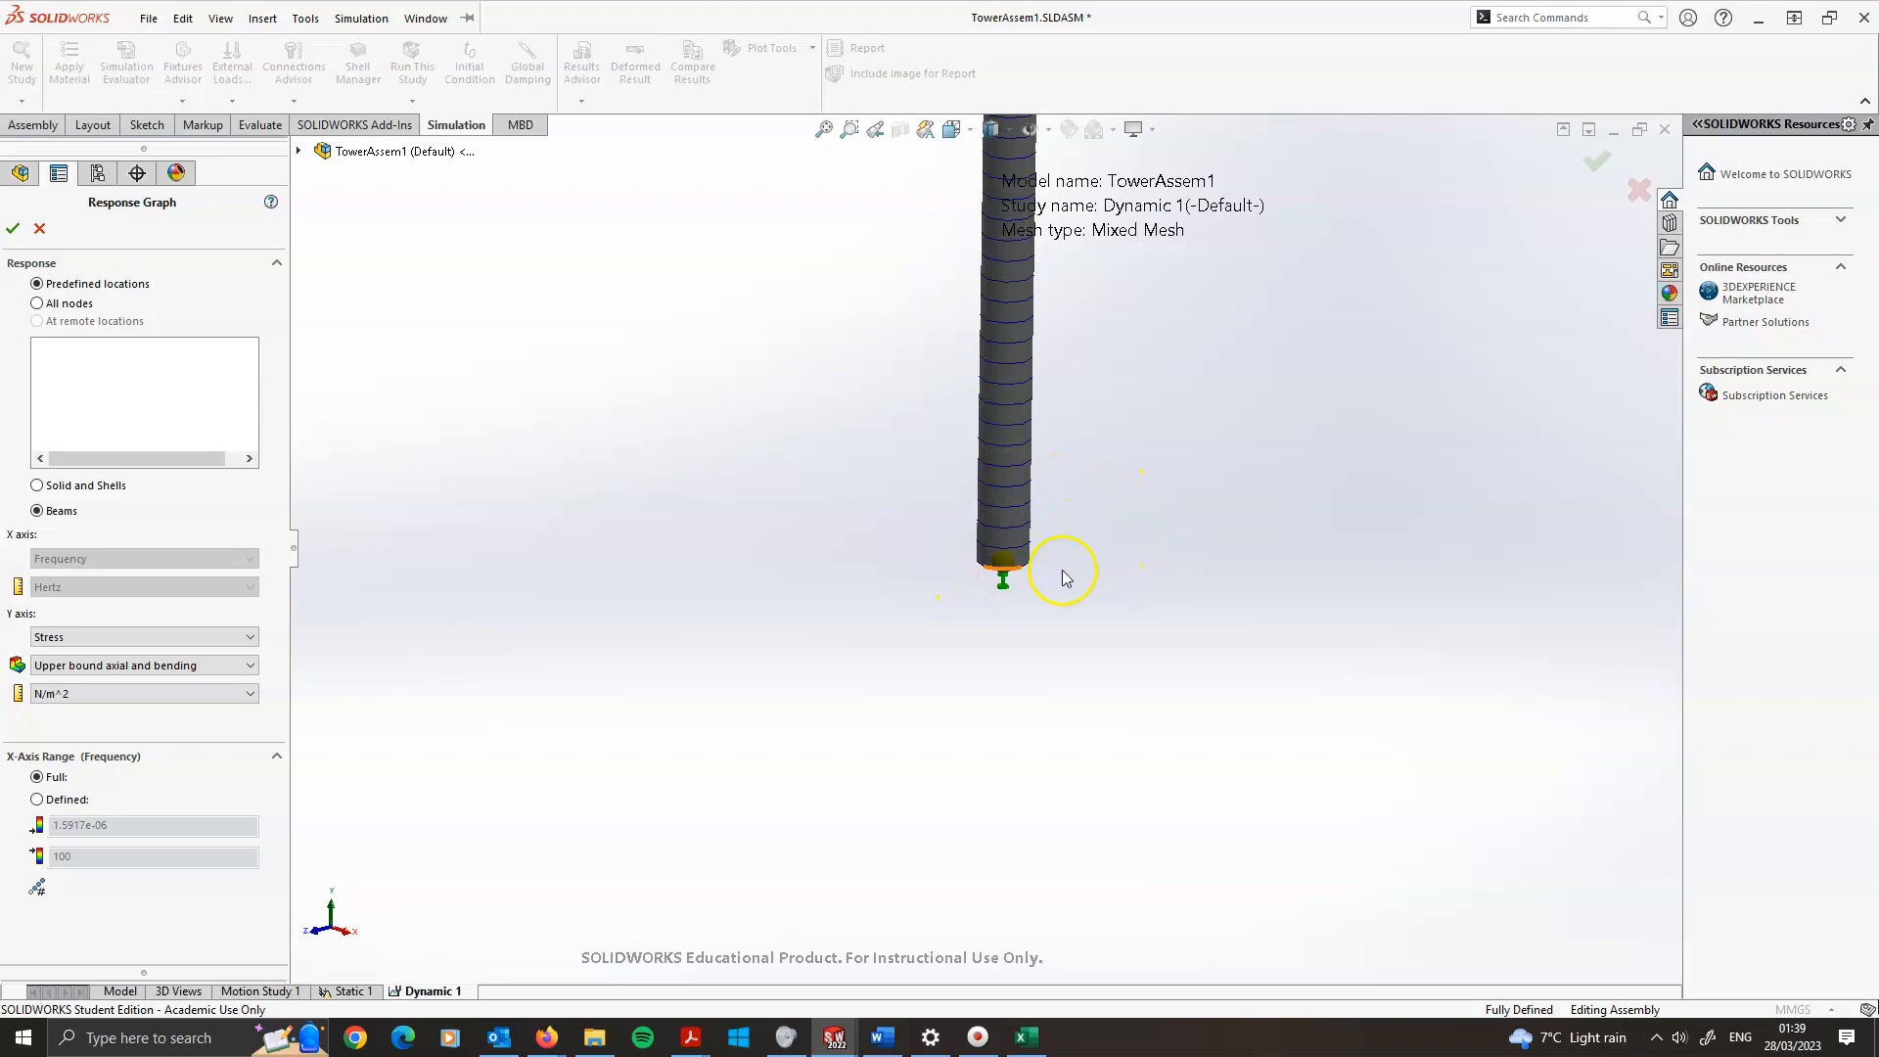
{"action": "scroll", "coordinate": [1056, 526], "scroll_direction": "up", "scroll_amount": 5}
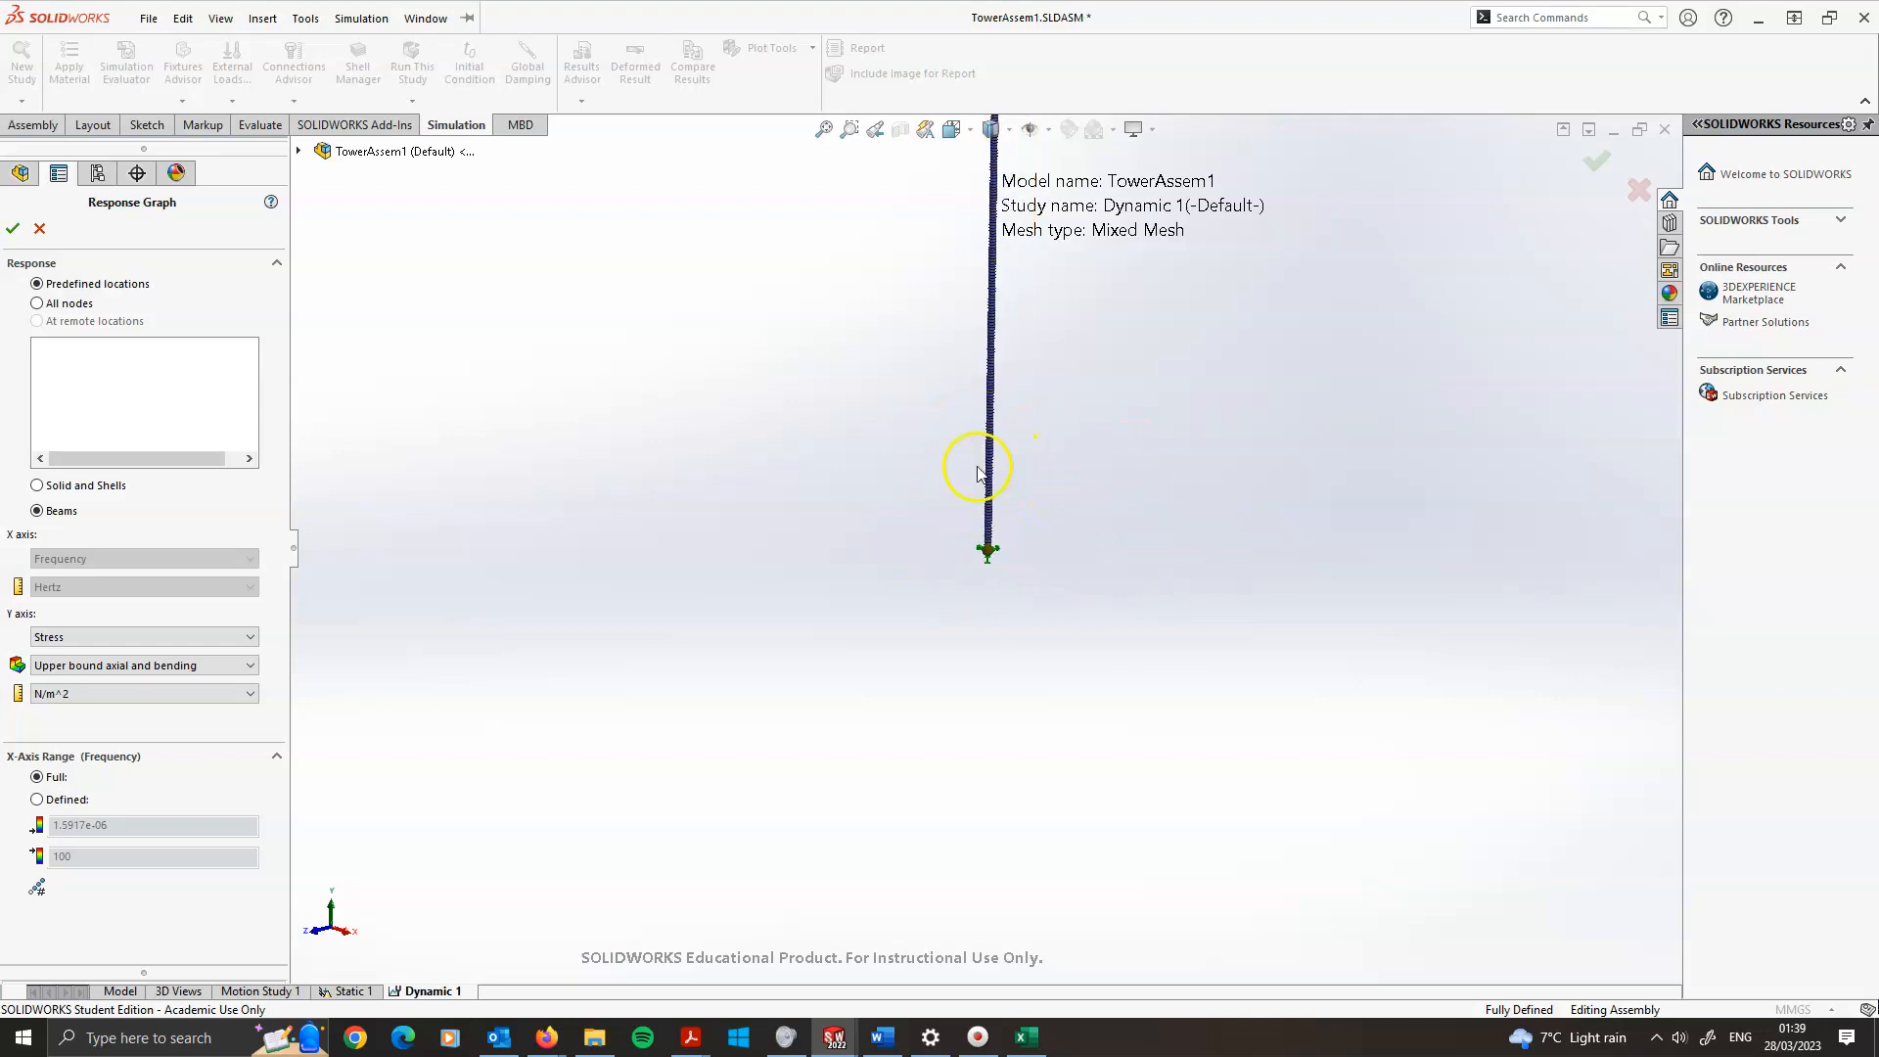
{"action": "scroll", "coordinate": [1024, 462], "scroll_direction": "down", "scroll_amount": 2}
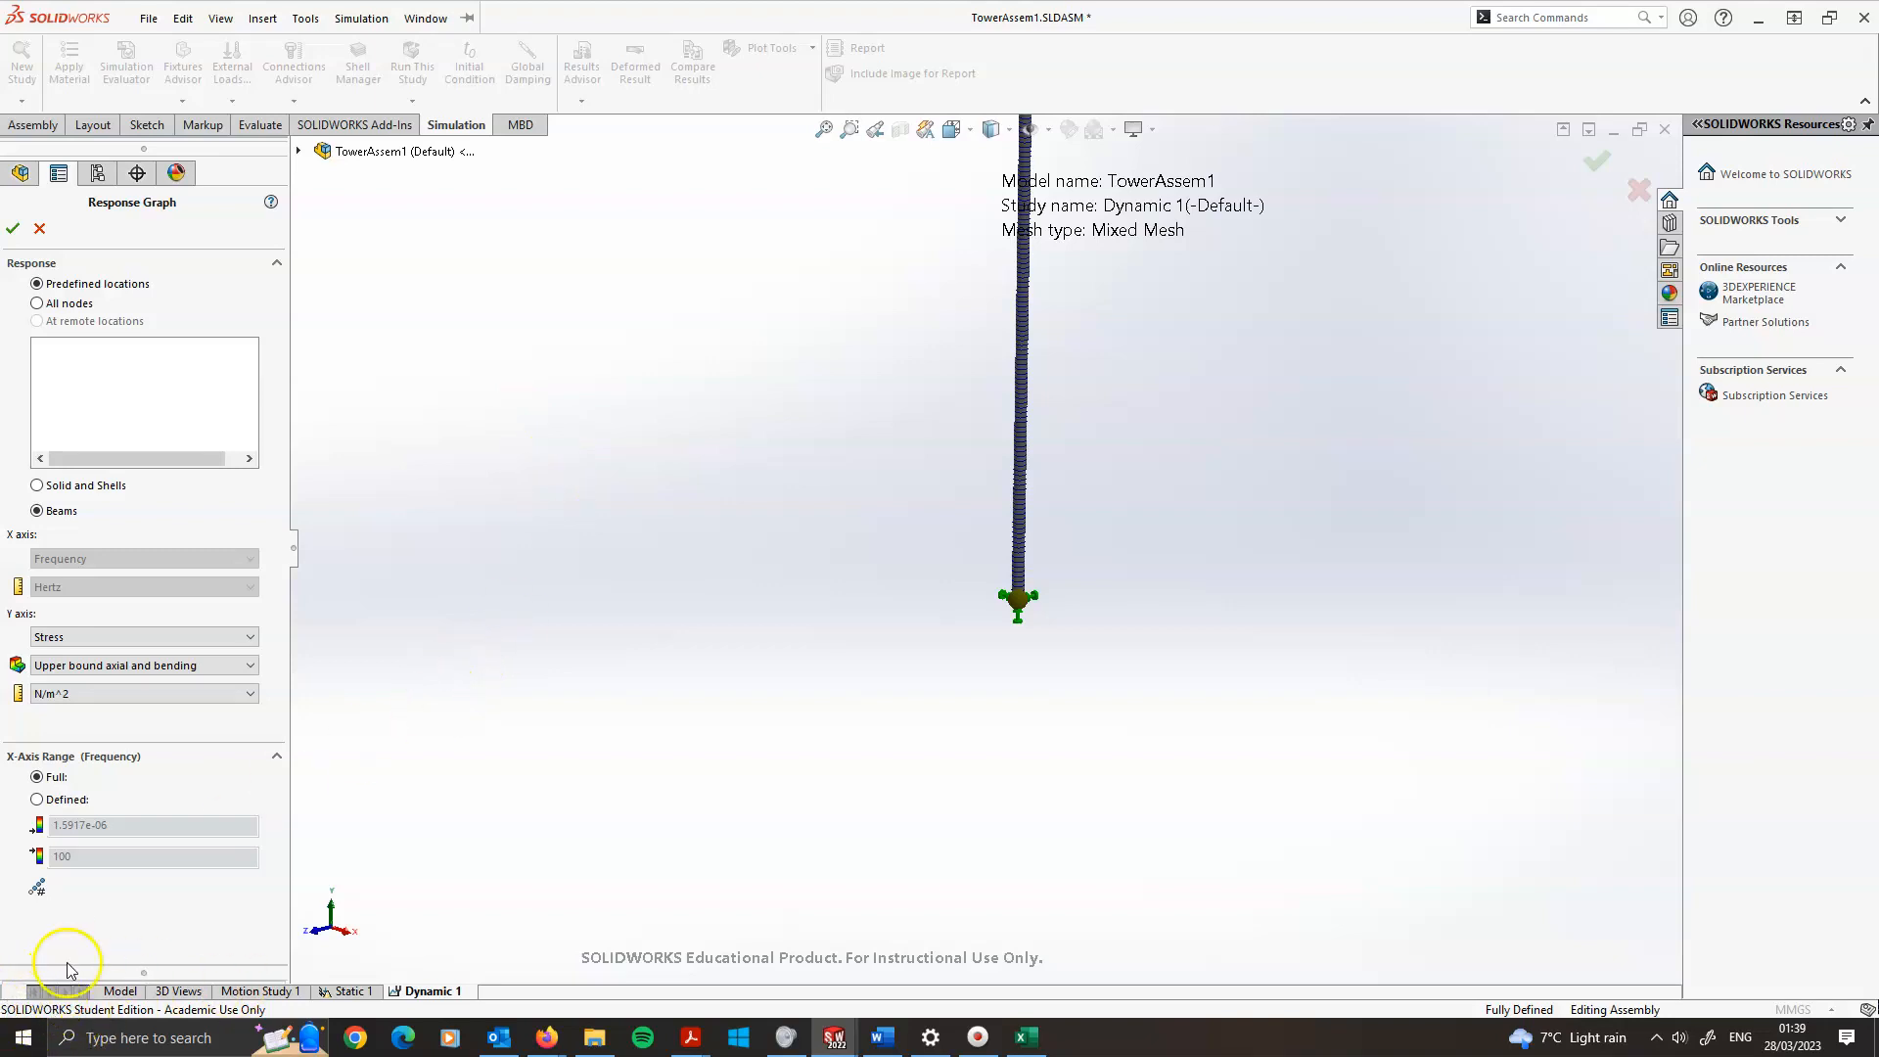
{"action": "scroll", "coordinate": [1094, 511], "scroll_direction": "up", "scroll_amount": 2}
{"action": "scroll", "coordinate": [1001, 479], "scroll_direction": "down", "scroll_amount": 2}
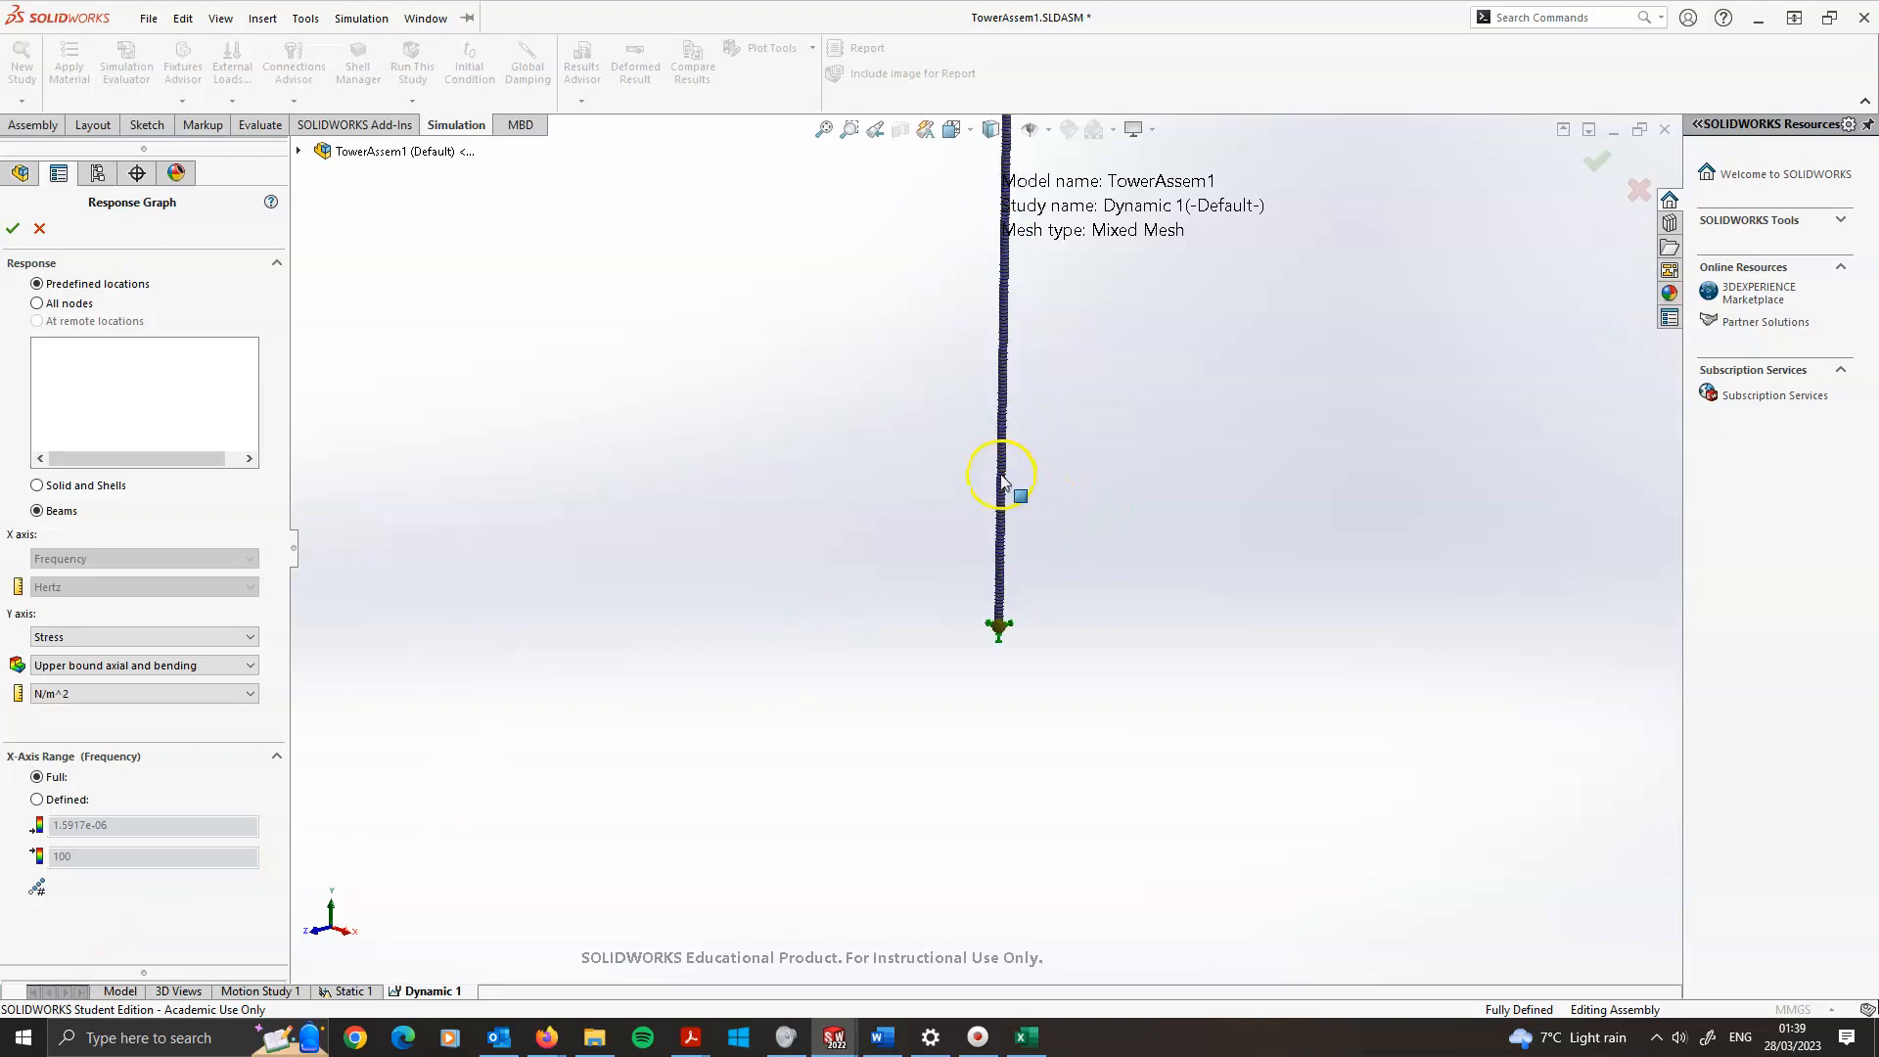